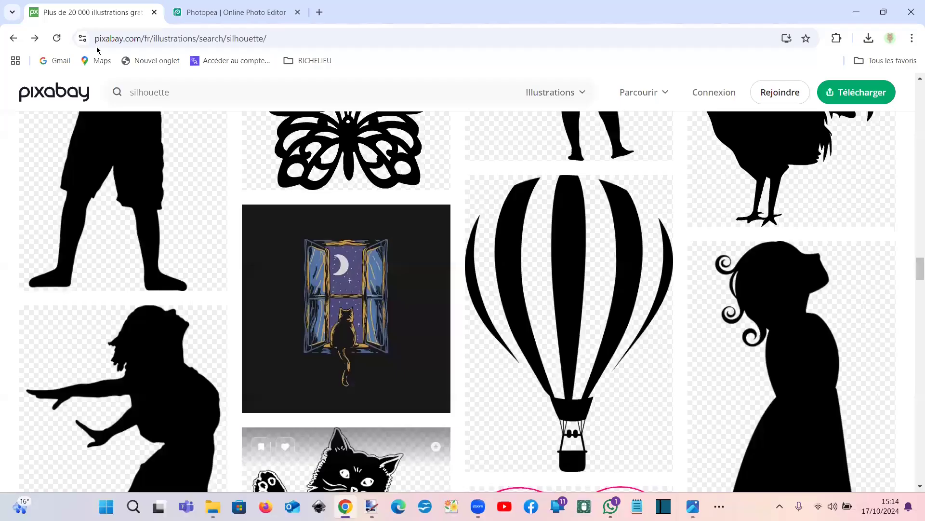
# Open the black striped hot-air balloon silhouette on Pixabay and download it as a 449×640 PNG.
pyautogui.moveTo(376, 351)
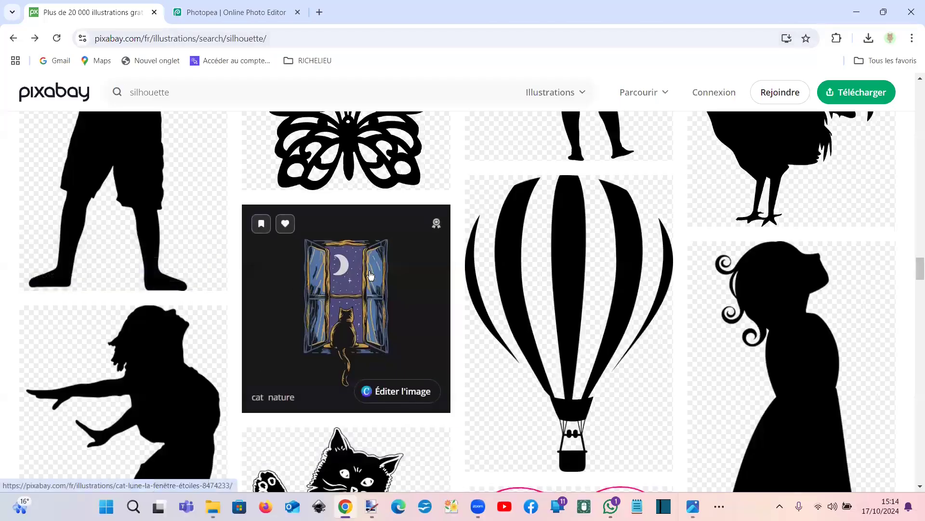
pyautogui.scroll(-1, 370, 275)
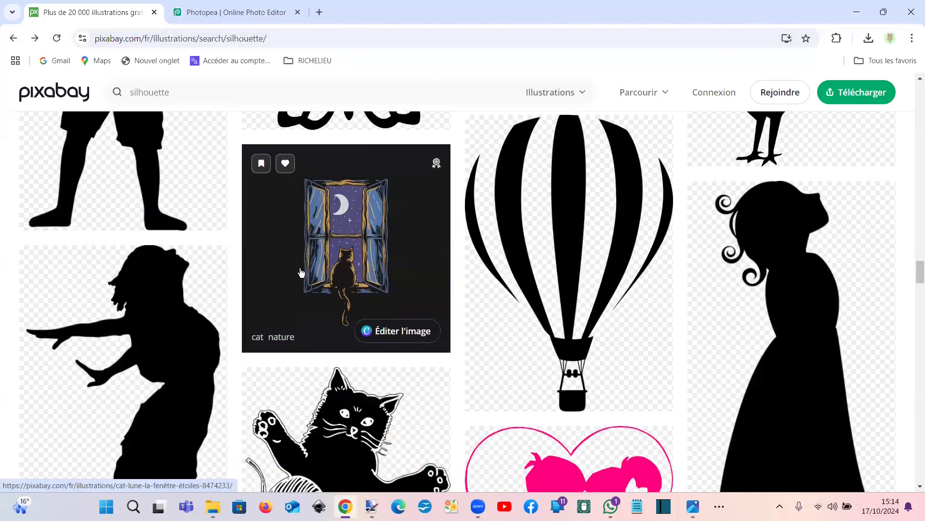
pyautogui.moveTo(532, 253)
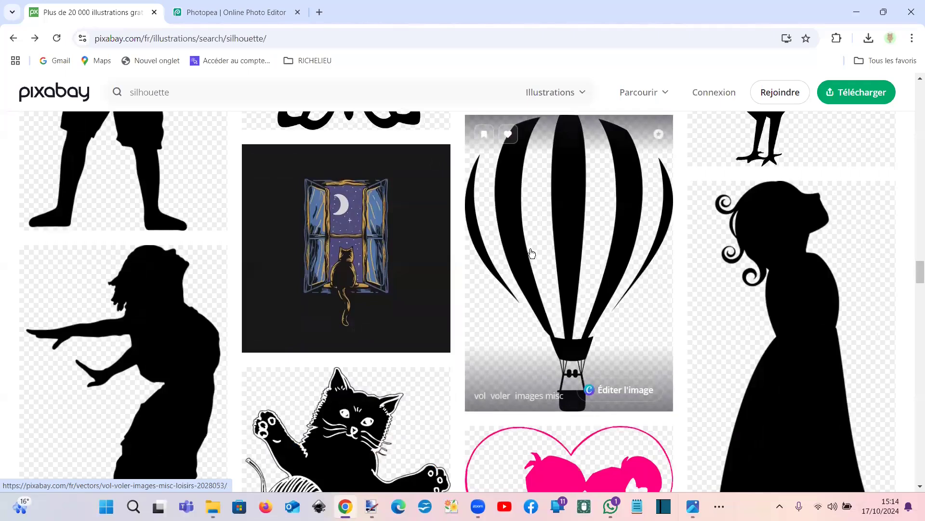
pyautogui.click(532, 253)
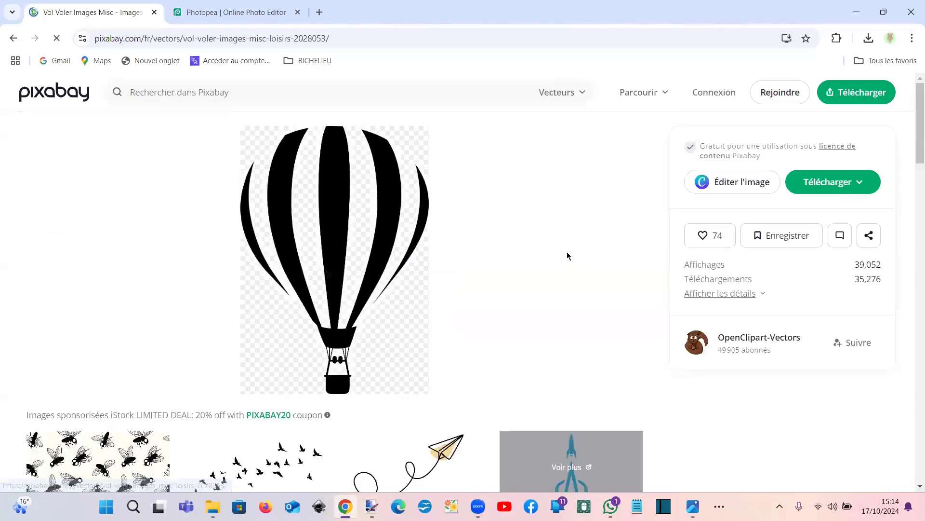
pyautogui.click(814, 184)
pyautogui.click(713, 214)
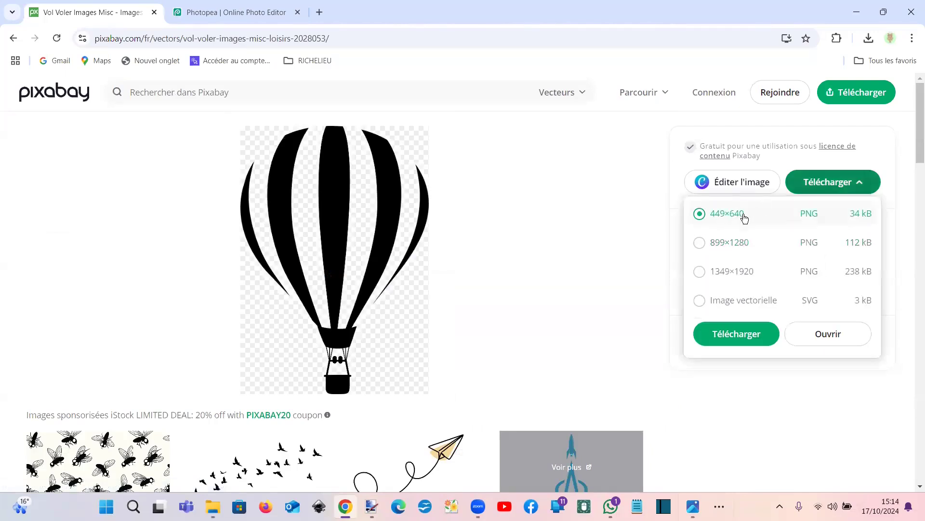
pyautogui.click(735, 334)
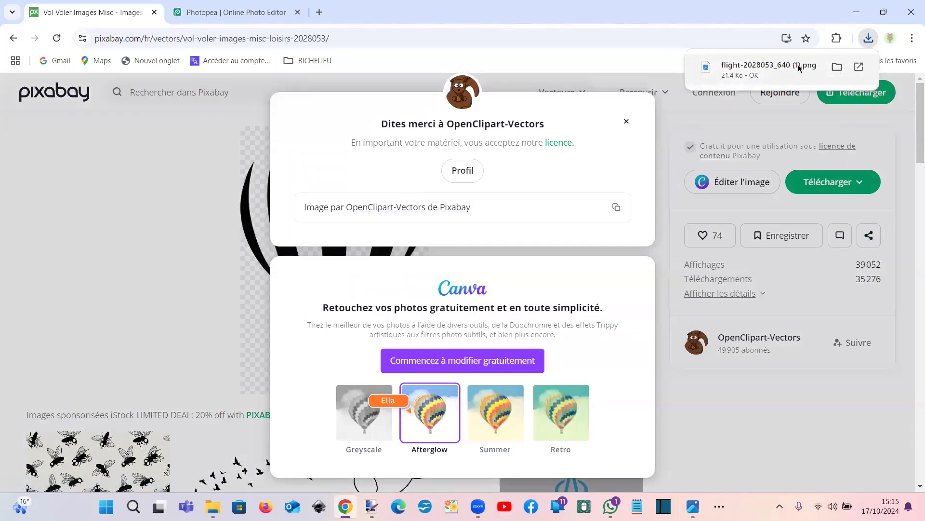
# Open the downloaded balloon PNG in the photo viewer's editor and start saving it as a copy.
pyautogui.click(799, 68)
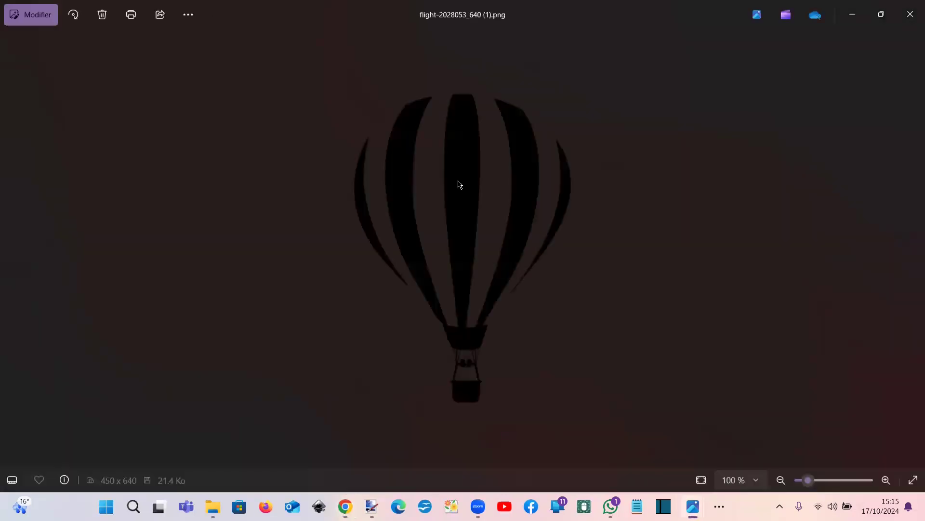
pyautogui.click(36, 17)
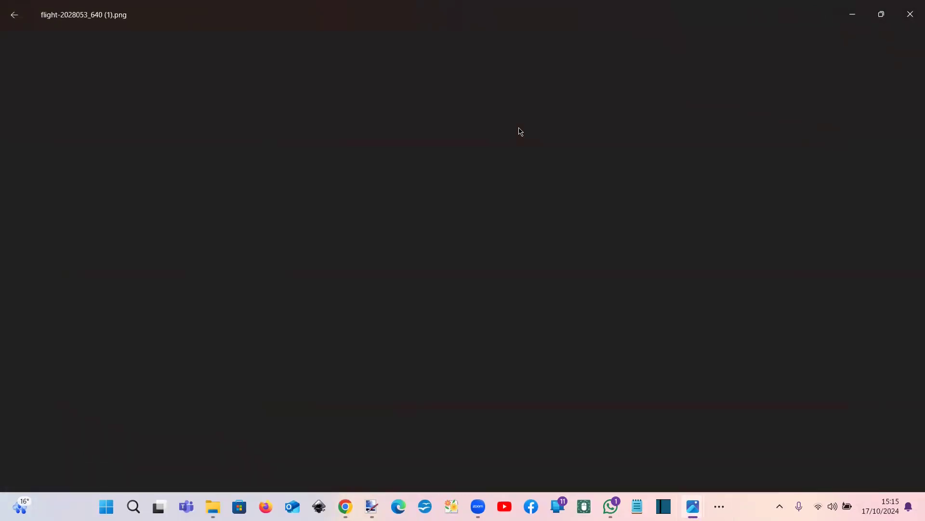
pyautogui.click(761, 58)
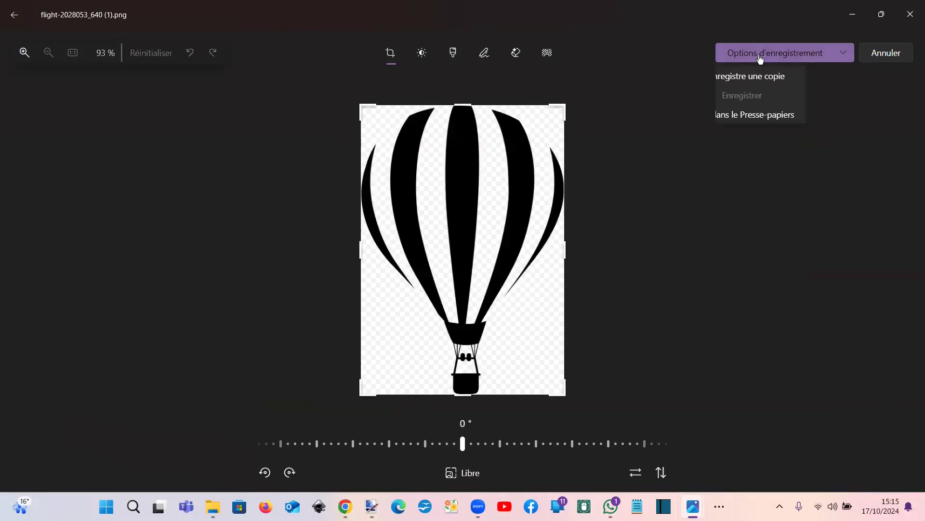
pyautogui.click(757, 77)
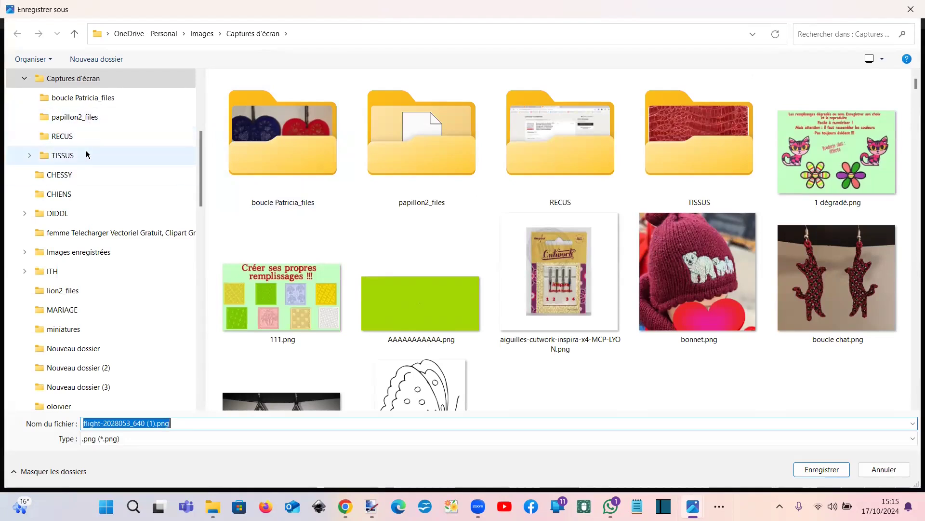
# Browse the save location to Documents > 1 mySewnet > Samples > Digitizing > EDO MOI > Edo.
pyautogui.scroll(5, 87, 155)
pyautogui.click(72, 160)
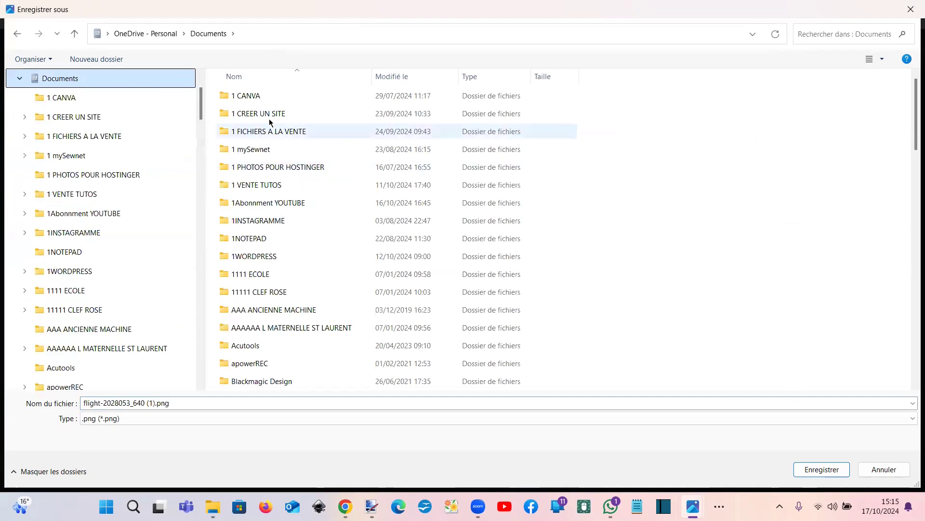
pyautogui.doubleClick(254, 150)
pyautogui.doubleClick(256, 166)
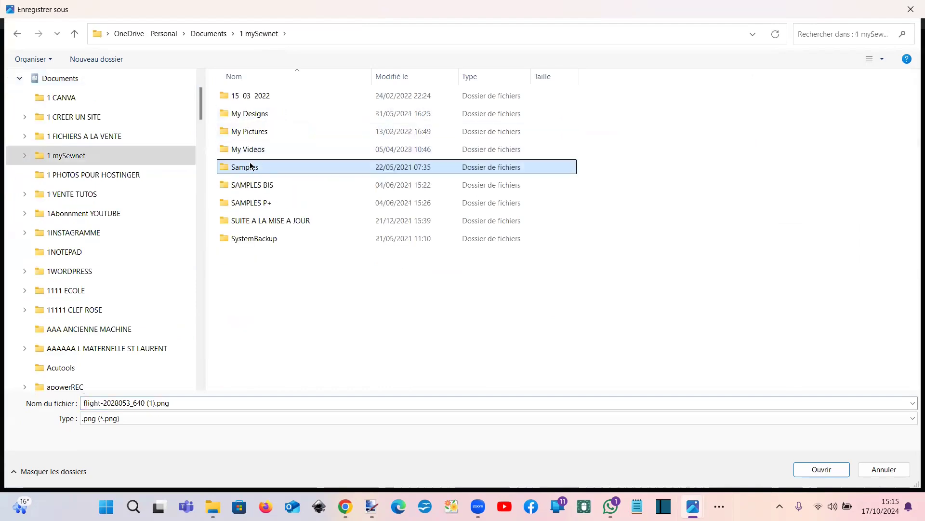
pyautogui.click(382, 157)
pyautogui.doubleClick(383, 158)
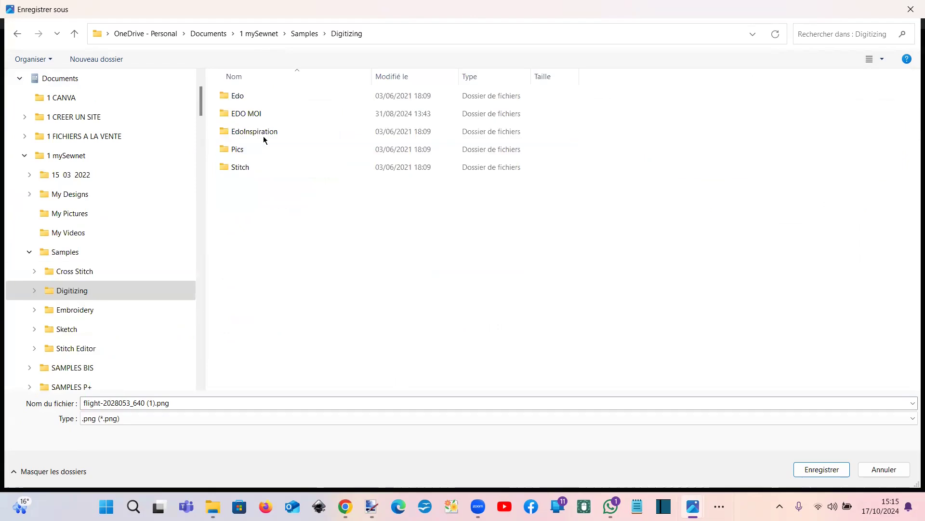
pyautogui.doubleClick(252, 113)
pyautogui.click(241, 97)
pyautogui.doubleClick(240, 98)
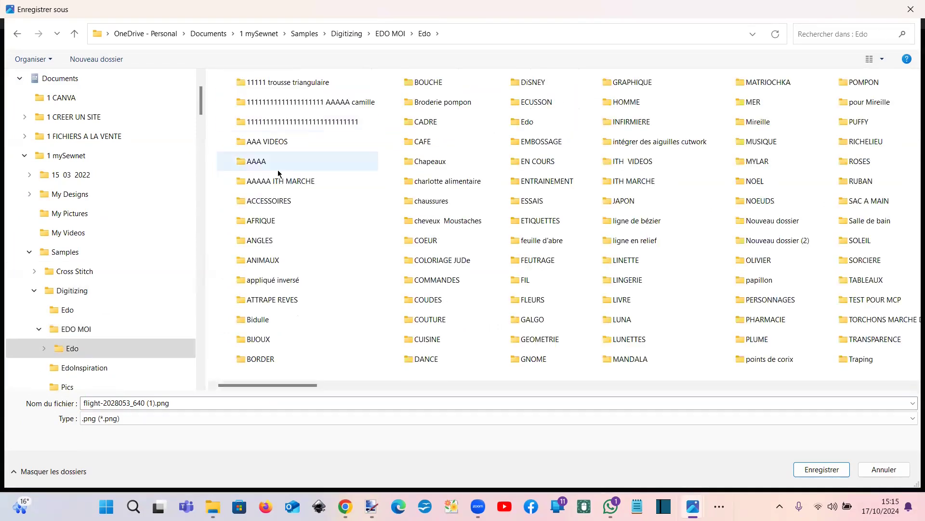
# Save the copy as ballon in AAA VIDEOS > 1 créer ses remplissages > images, and close the photo viewer.
pyautogui.click(263, 141)
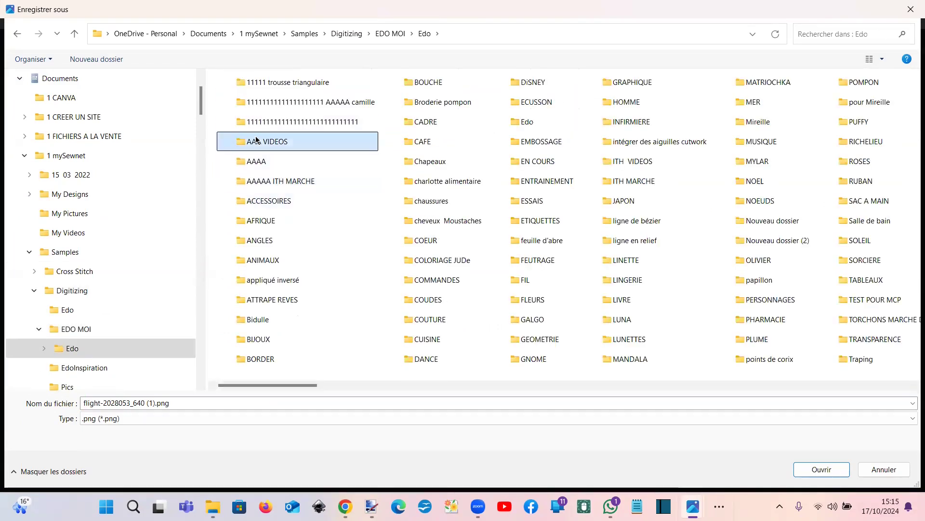
pyautogui.doubleClick(263, 140)
pyautogui.doubleClick(539, 161)
pyautogui.doubleClick(285, 97)
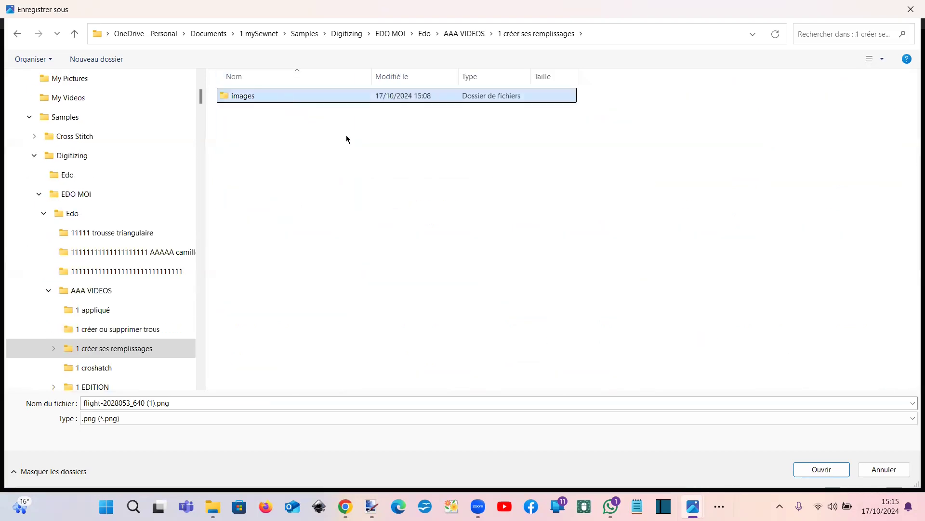
pyautogui.click(224, 404)
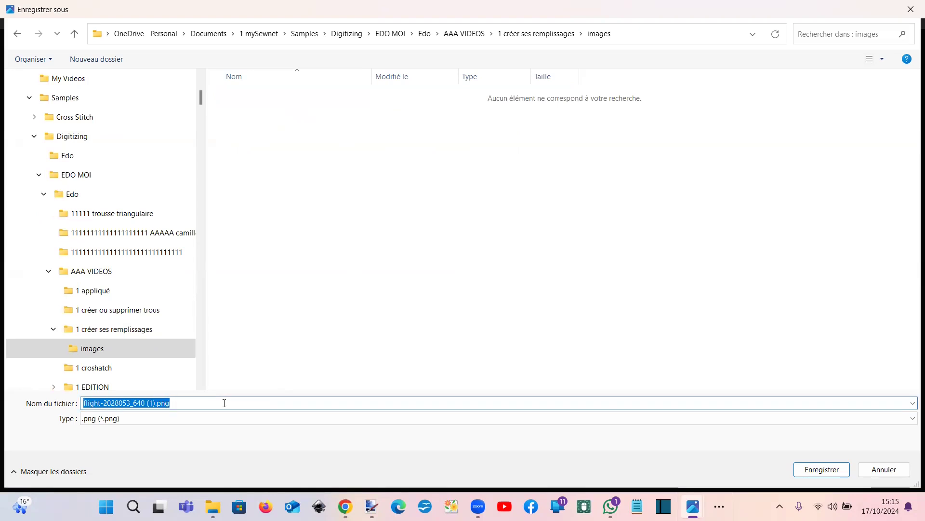
pyautogui.write('b')
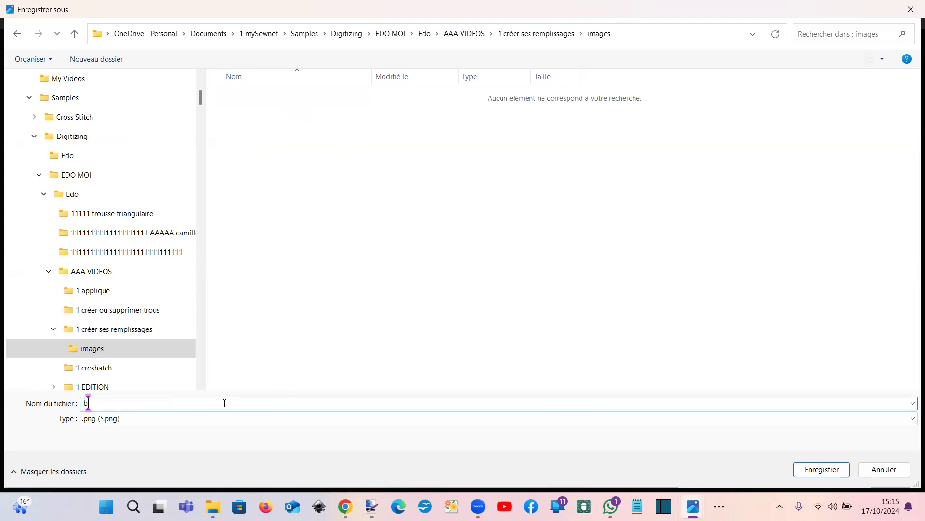
pyautogui.write('allon')
pyautogui.press('Return')
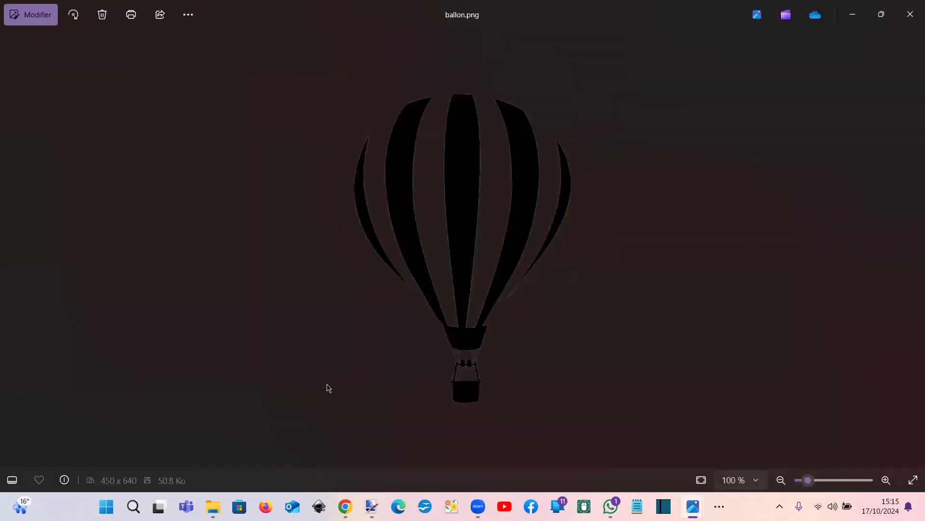
pyautogui.click(905, 19)
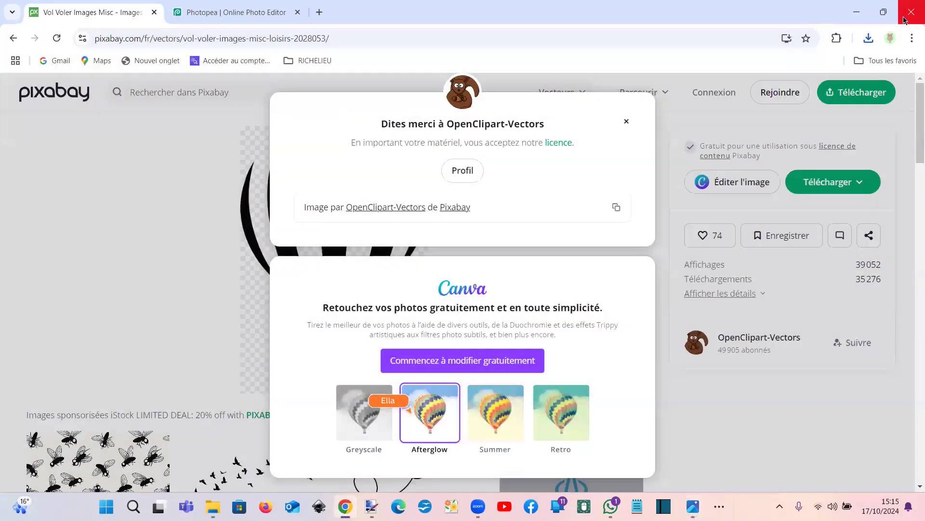
# Switch to Photopea and close the losanges.psd document.
pyautogui.click(276, 19)
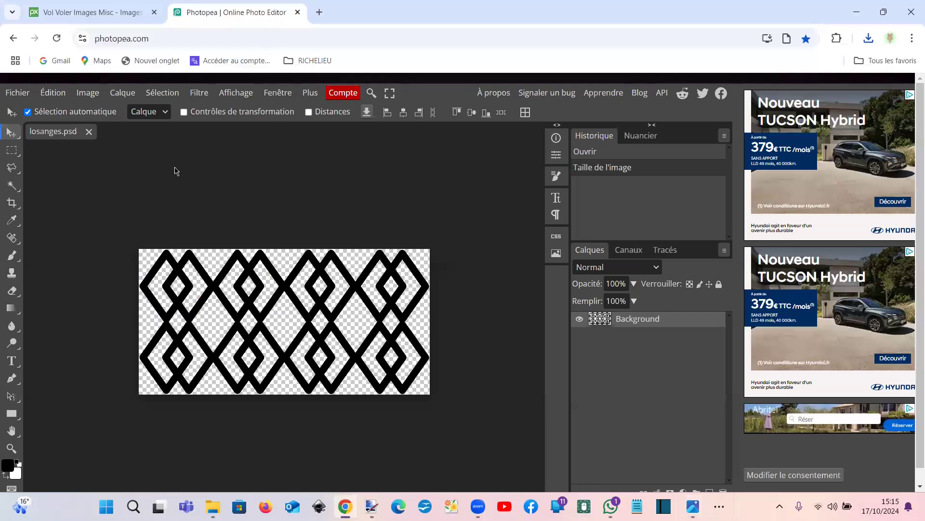
pyautogui.click(89, 132)
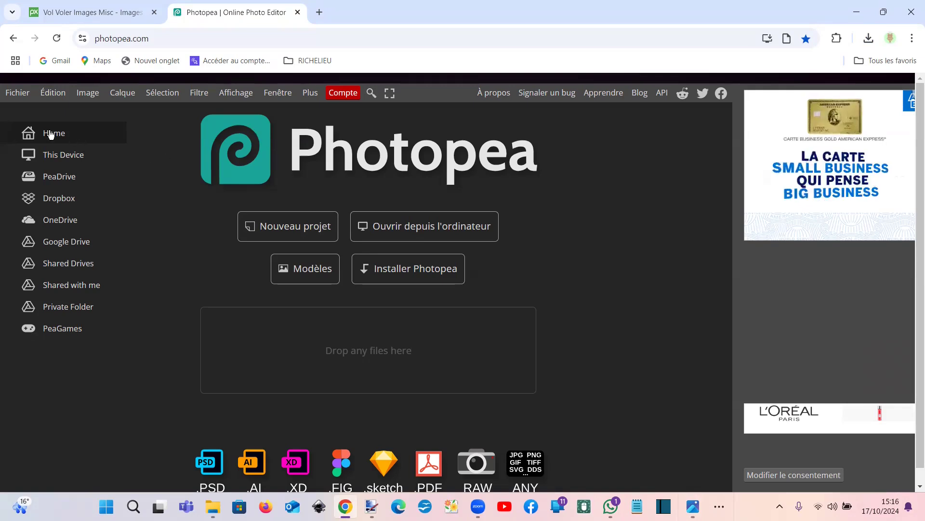
# Start opening a file from the computer and browse to Documents > 1 mySewnet > Samples > Digitizing > EDO MOI > Edo.
pyautogui.click(17, 93)
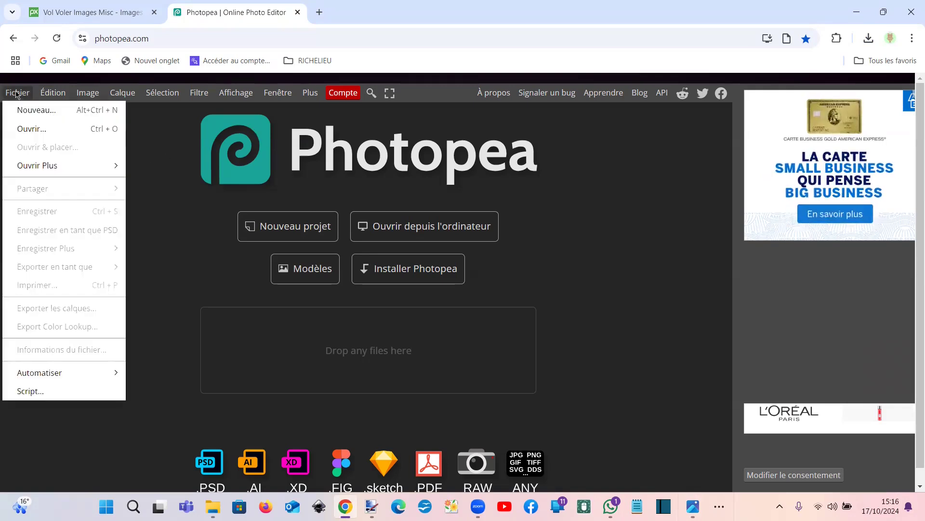
pyautogui.click(25, 129)
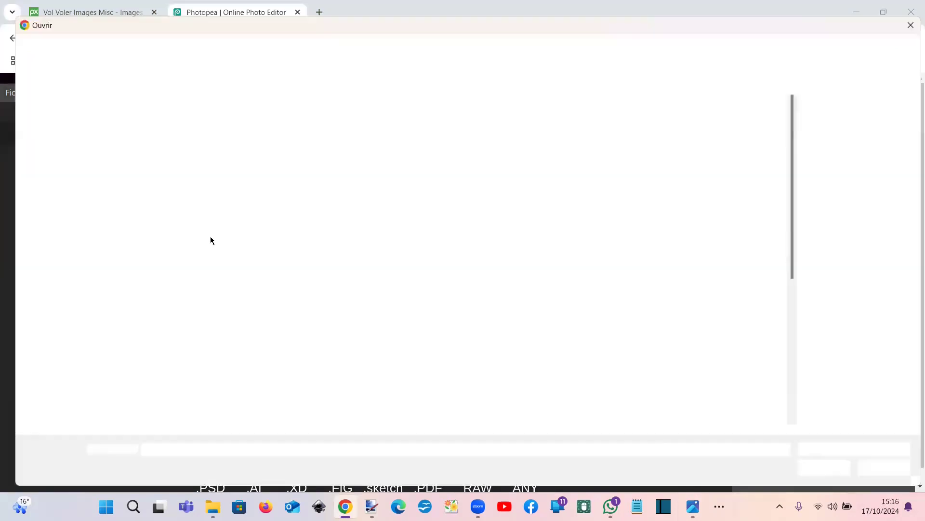
pyautogui.click(75, 134)
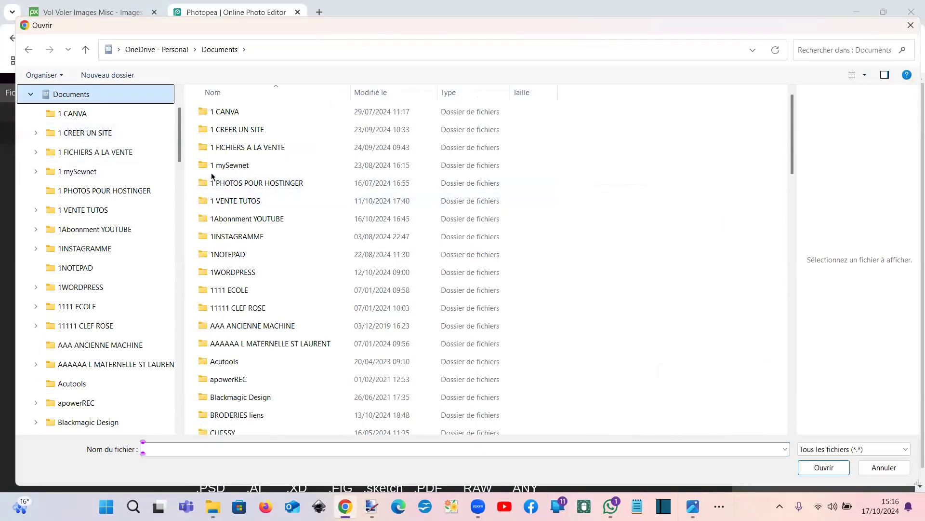
pyautogui.click(214, 170)
pyautogui.doubleClick(214, 169)
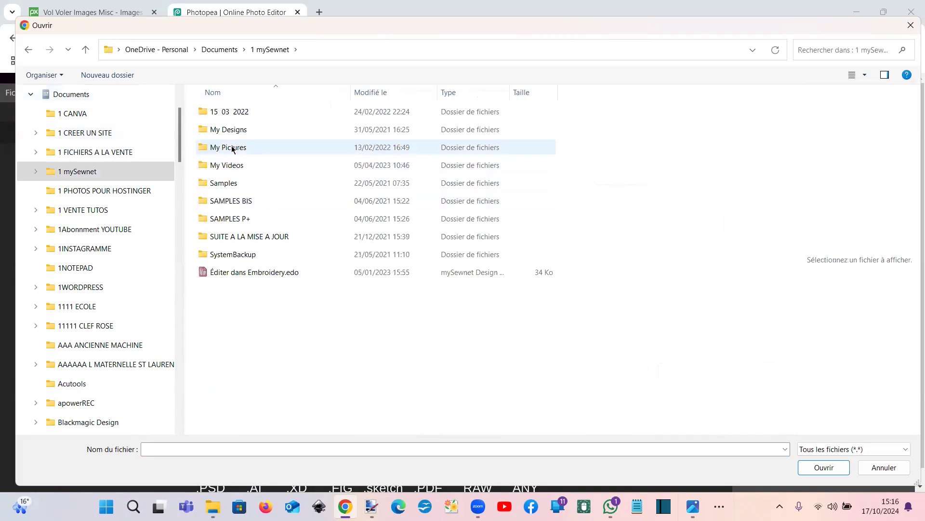
pyautogui.click(230, 184)
pyautogui.doubleClick(231, 184)
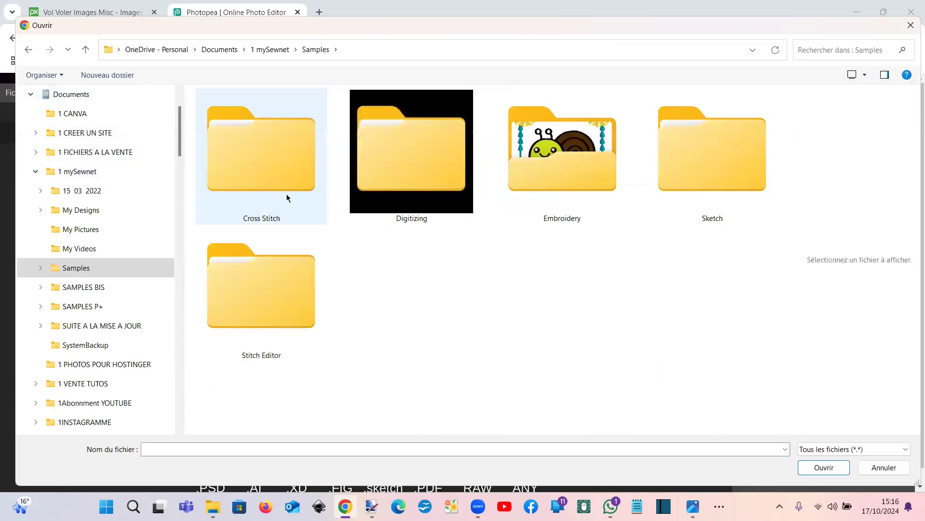
pyautogui.doubleClick(388, 191)
pyautogui.click(232, 131)
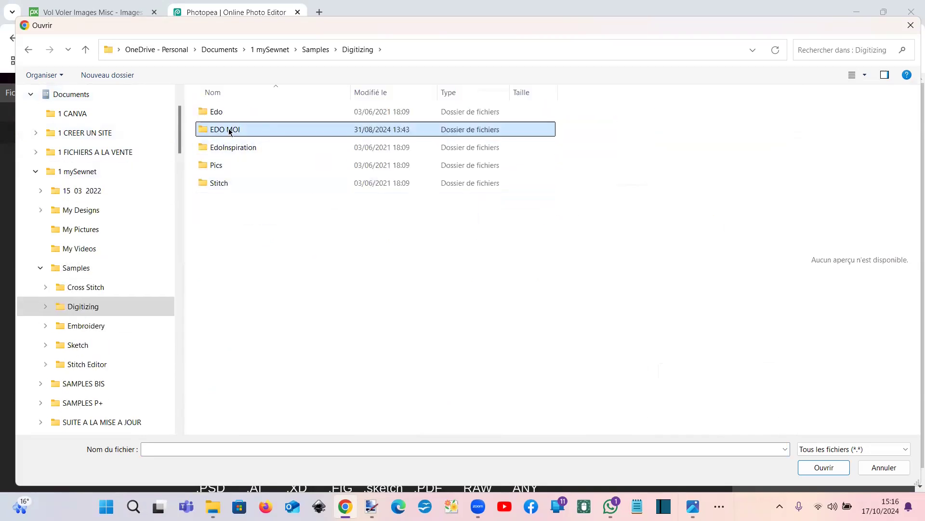
pyautogui.doubleClick(231, 130)
pyautogui.press('Return')
# Open ballon.png from AAA VIDEOS > 1 créer ses remplissages > images.
pyautogui.click(260, 159)
pyautogui.press('Return')
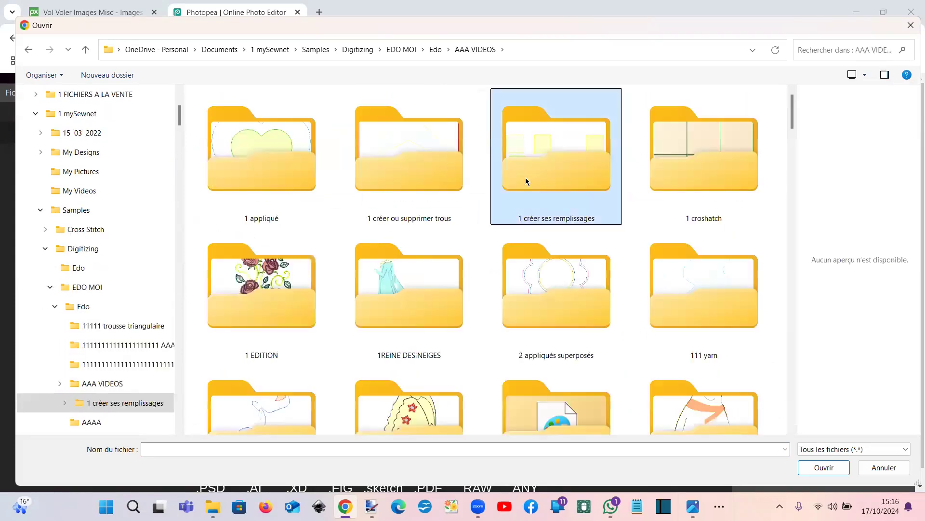
pyautogui.doubleClick(526, 177)
pyautogui.click(249, 119)
pyautogui.press('Return')
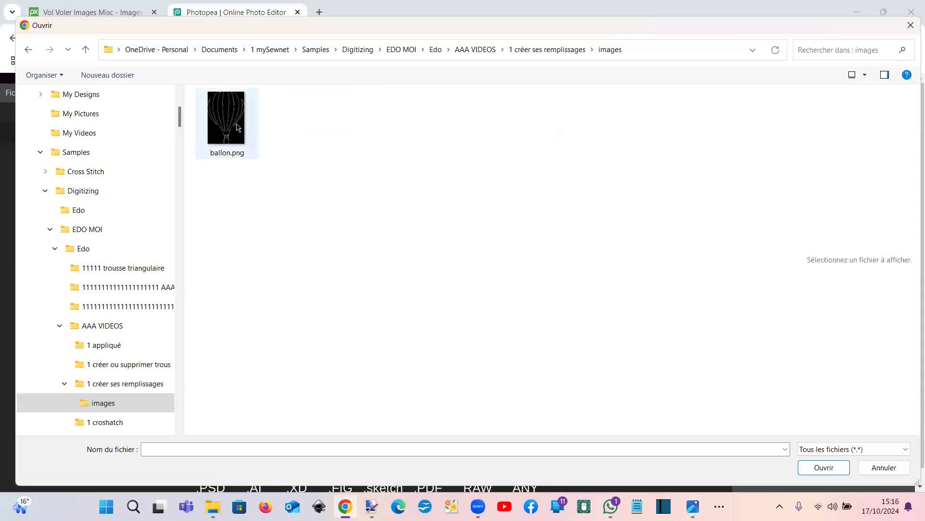
pyautogui.click(237, 139)
pyautogui.press('Return')
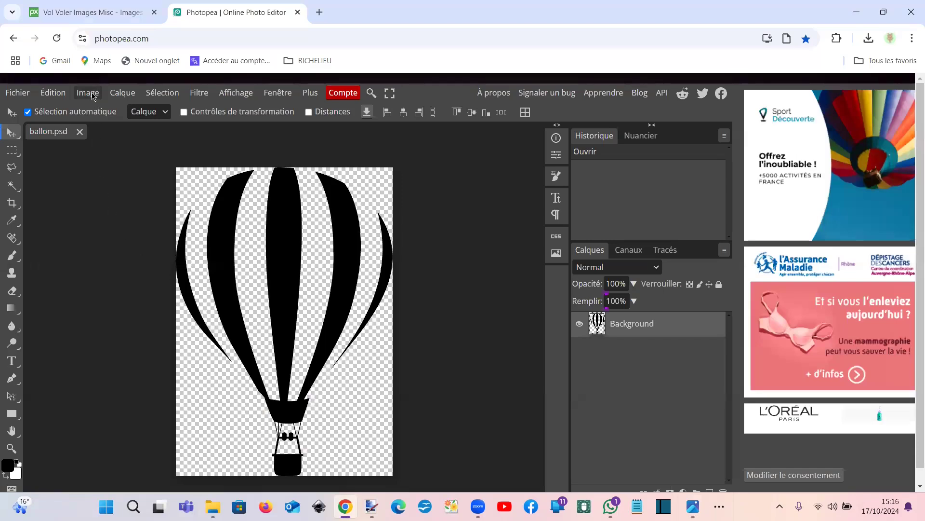
# Crop off the lower part of the balloon image, with the ropes and basket, keeping the envelope and its dark base.
pyautogui.click(12, 151)
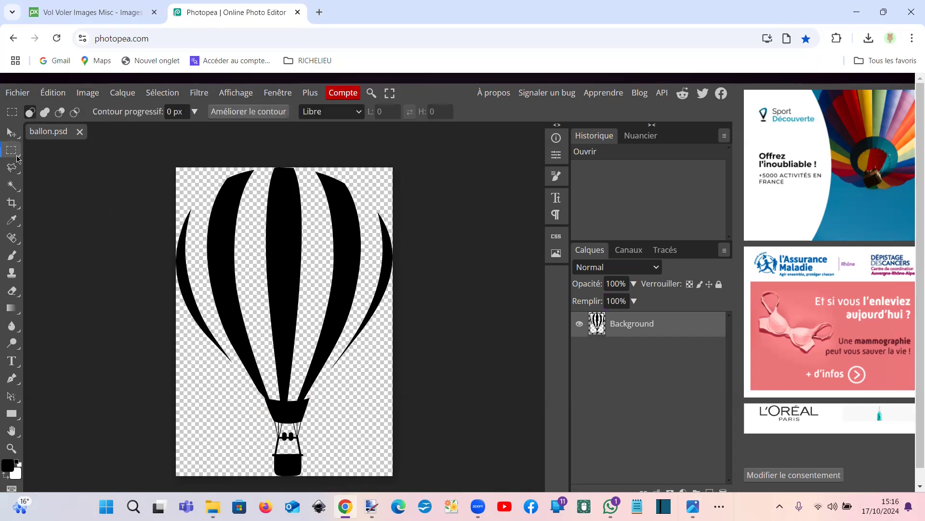
pyautogui.click(200, 253)
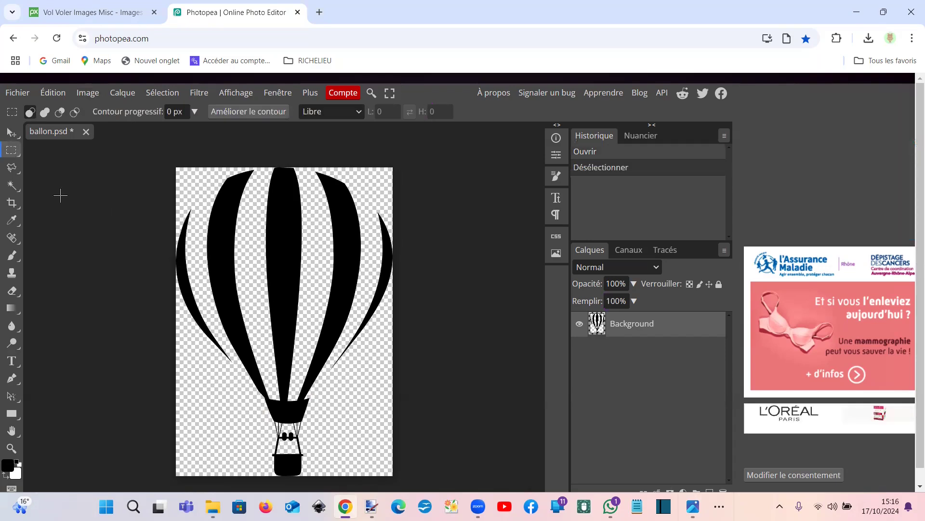
pyautogui.click(12, 203)
pyautogui.moveTo(283, 475); pyautogui.dragTo(284, 421)
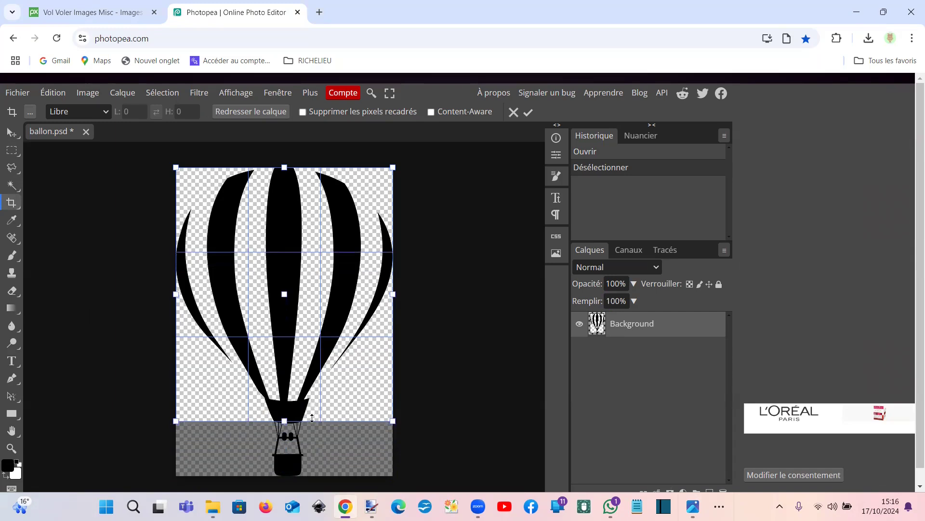
pyautogui.click(528, 113)
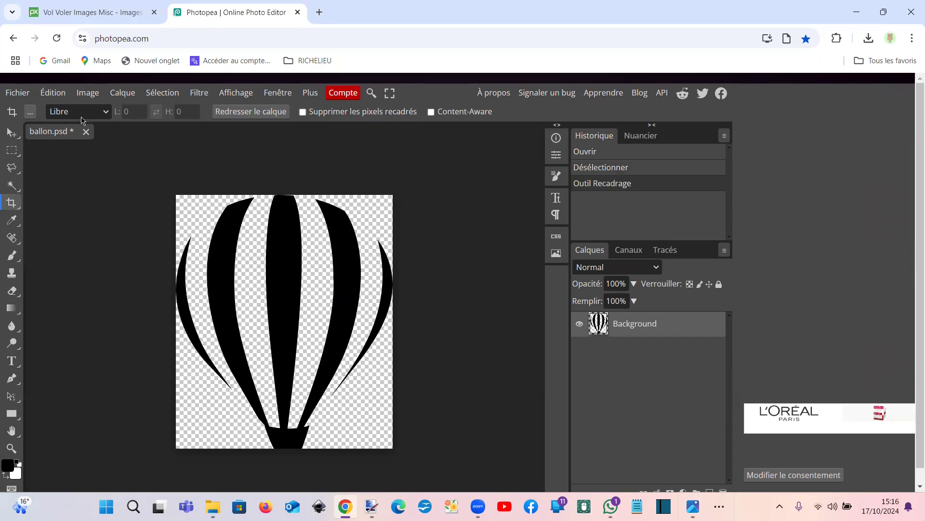
# Check the cropped balloon's image size and accept it as it is.
pyautogui.click(93, 95)
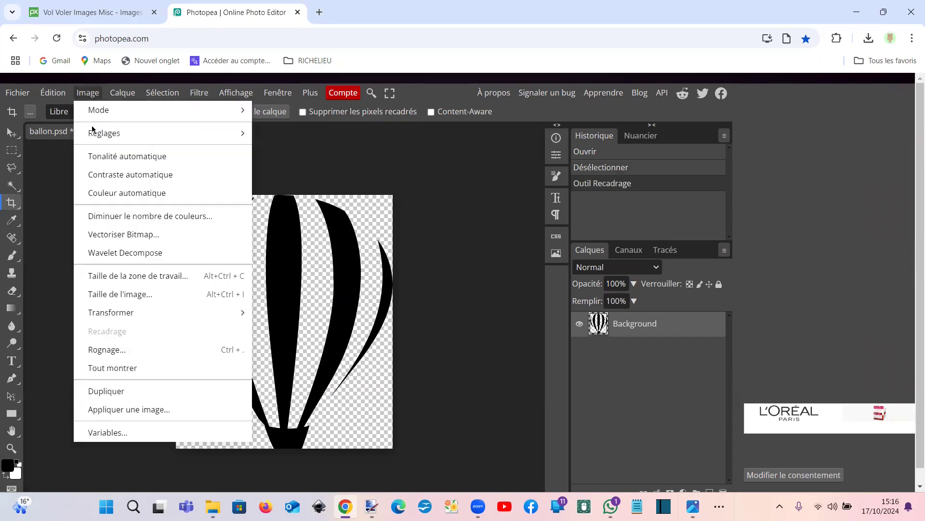
pyautogui.click(123, 298)
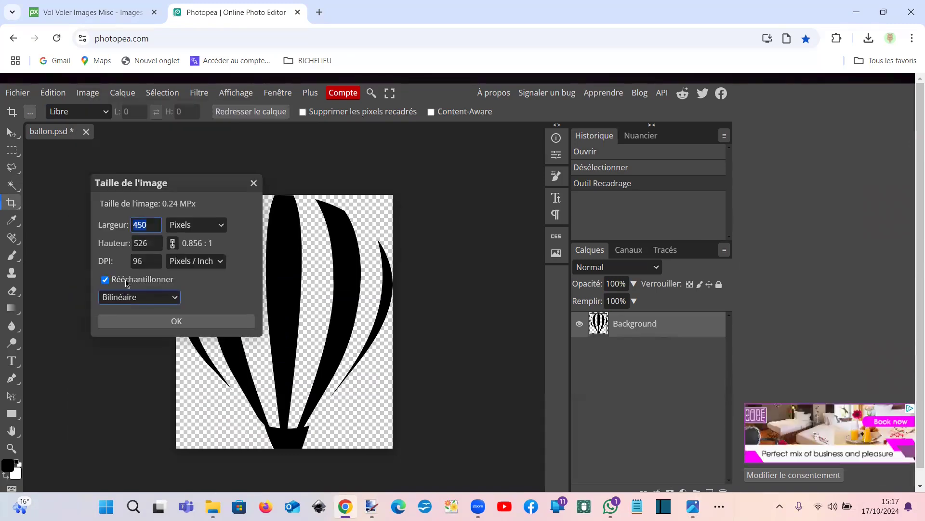
pyautogui.click(161, 322)
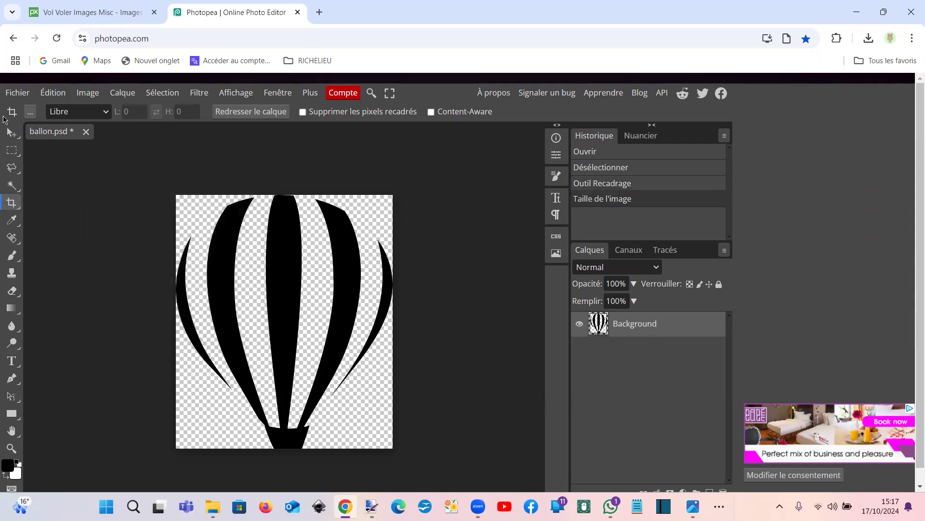
# Export the cropped balloon as a PNG named ballon at 100% quality.
pyautogui.click(14, 98)
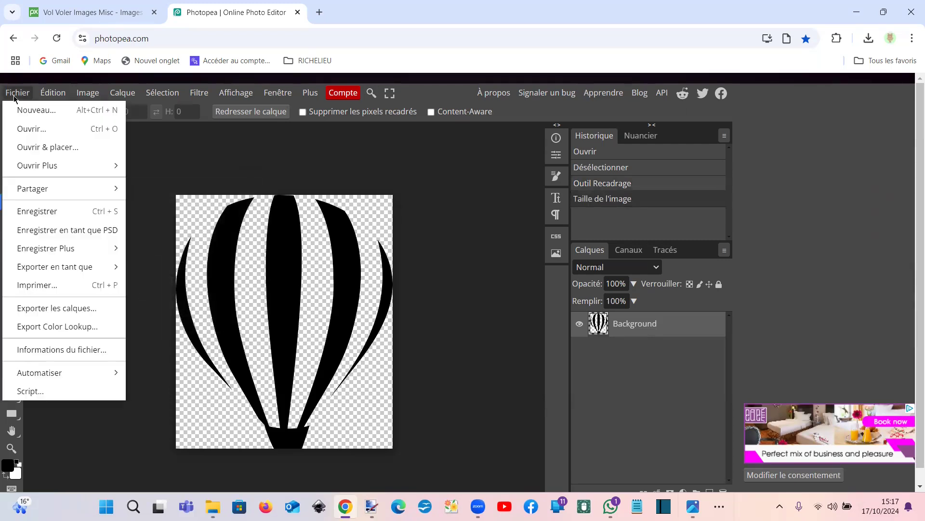
pyautogui.moveTo(42, 267)
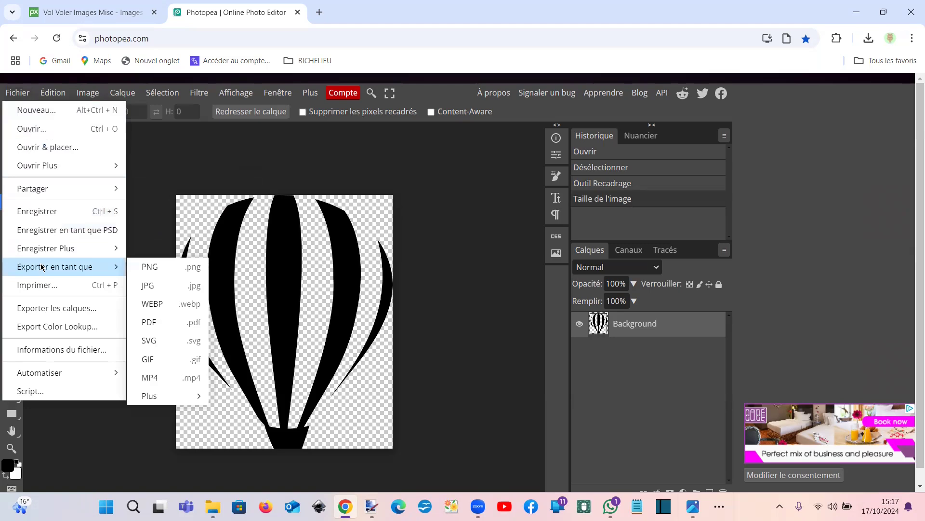
pyautogui.click(147, 265)
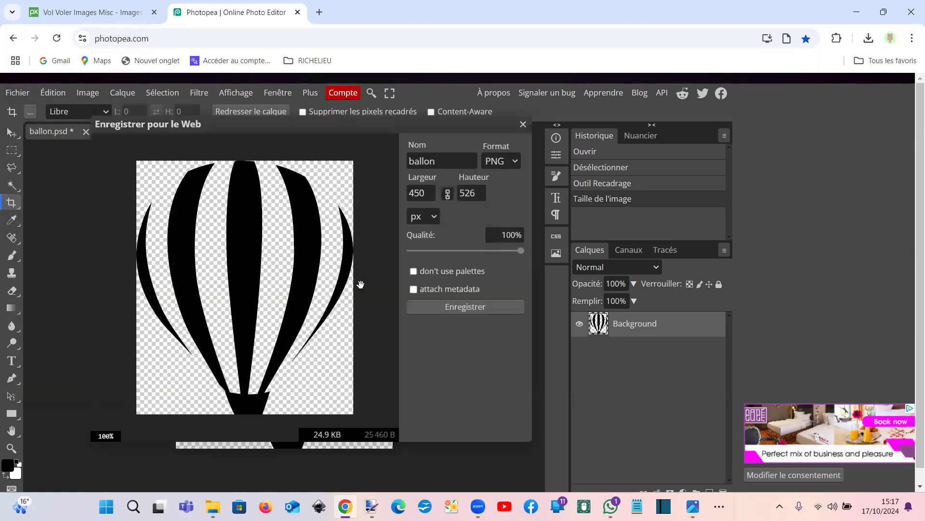
pyautogui.click(463, 308)
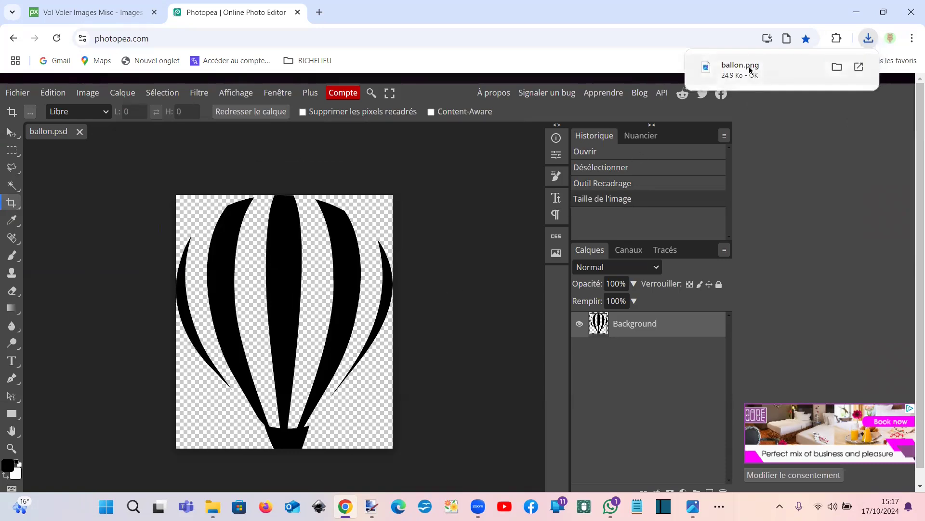
# Open the exported ballon.png in the Photos editor and save a copy as "ballon.png 450" in the images folder.
pyautogui.click(751, 70)
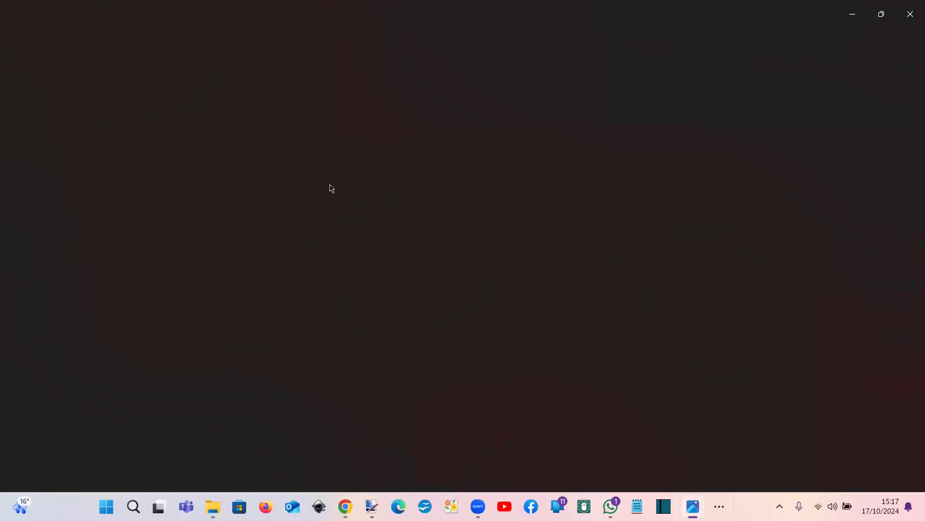
pyautogui.click(33, 20)
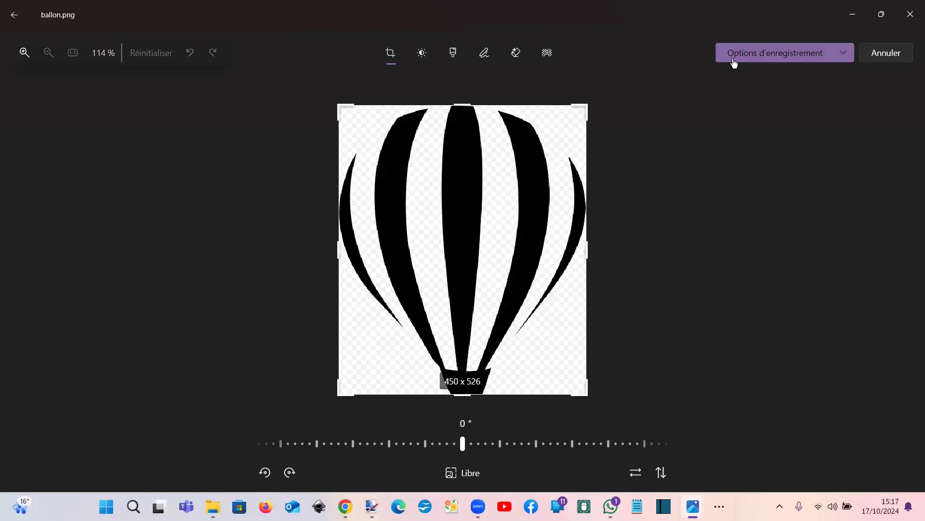
pyautogui.click(734, 63)
pyautogui.click(730, 81)
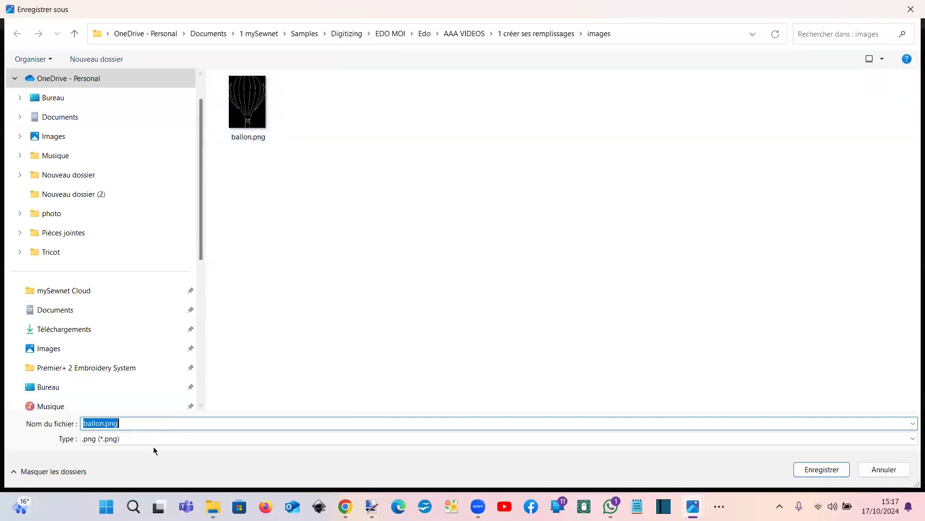
pyautogui.click(156, 424)
pyautogui.write('450')
pyautogui.press('Return')
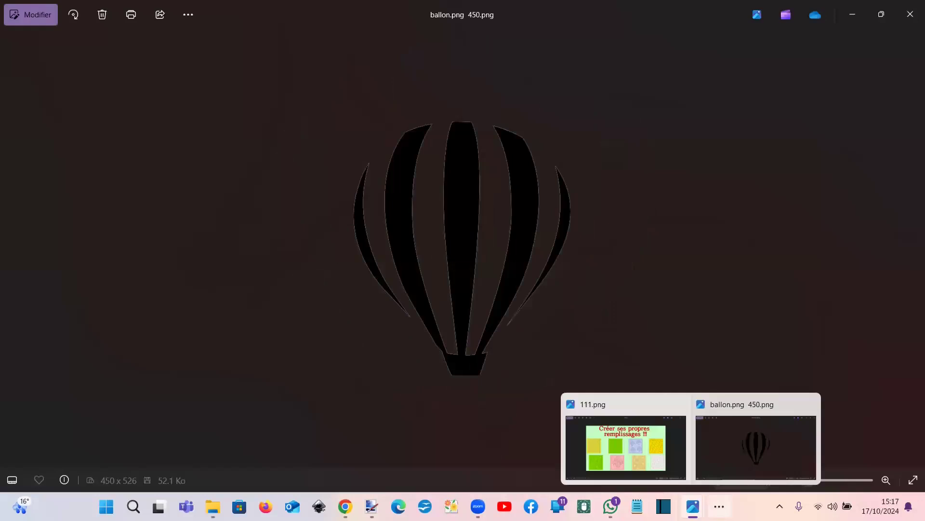
# Switch to mySewnet Digitizing and draw a filled shape no. 63 above the first two squares of the upper row.
pyautogui.click(719, 506)
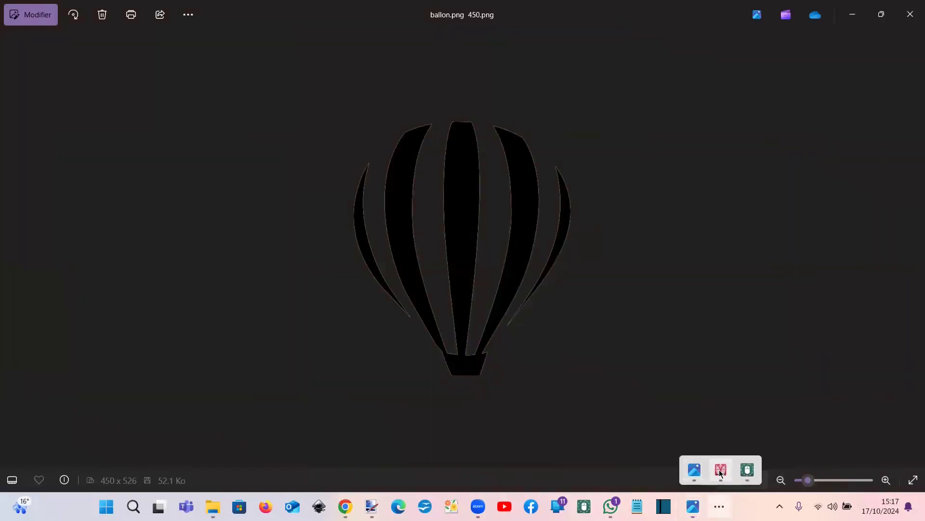
pyautogui.click(721, 470)
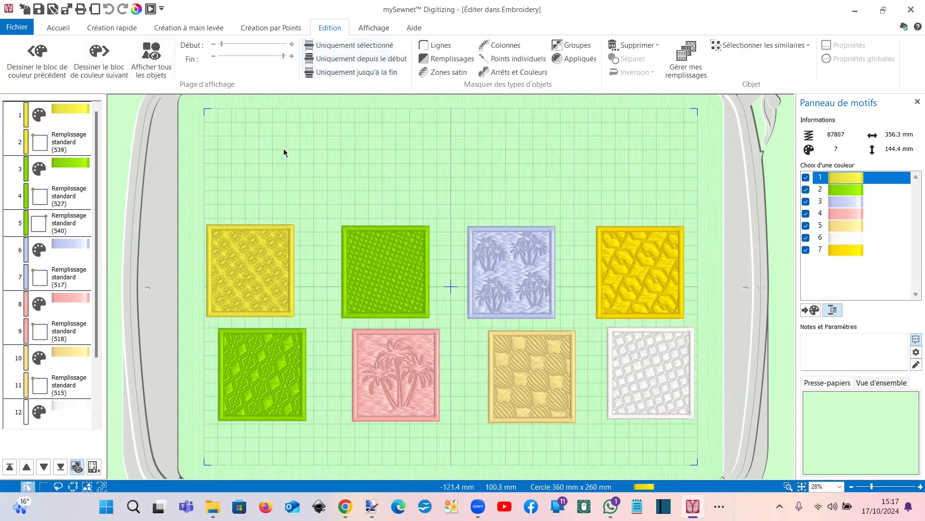
pyautogui.click(120, 30)
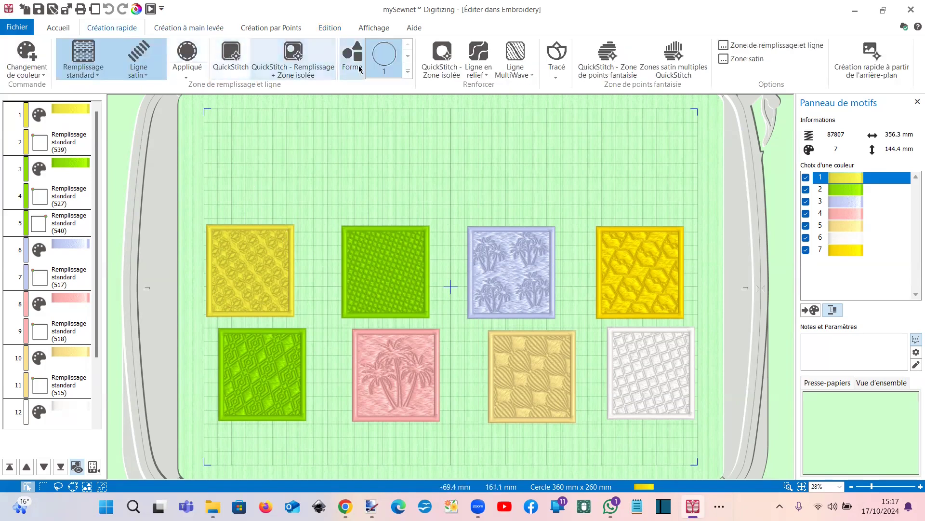
pyautogui.click(407, 72)
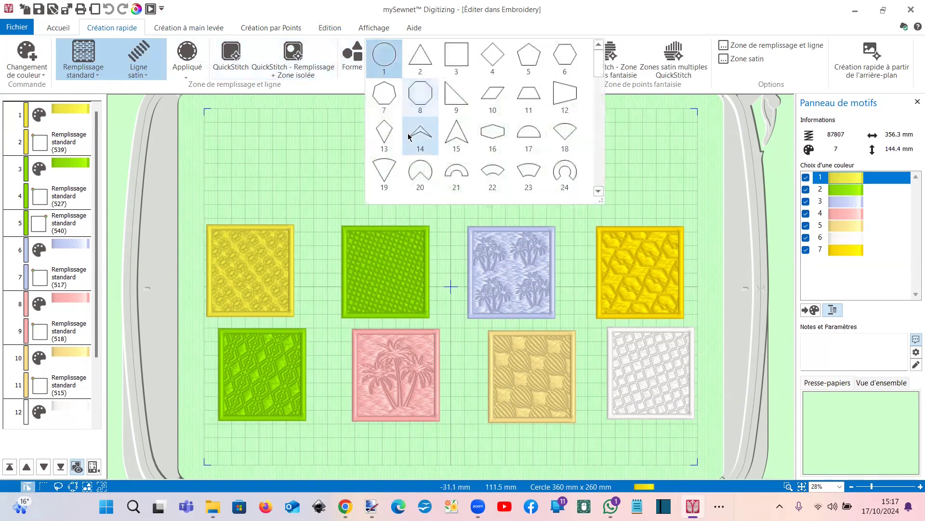
pyautogui.scroll(-3, 430, 126)
pyautogui.scroll(-1, 430, 126)
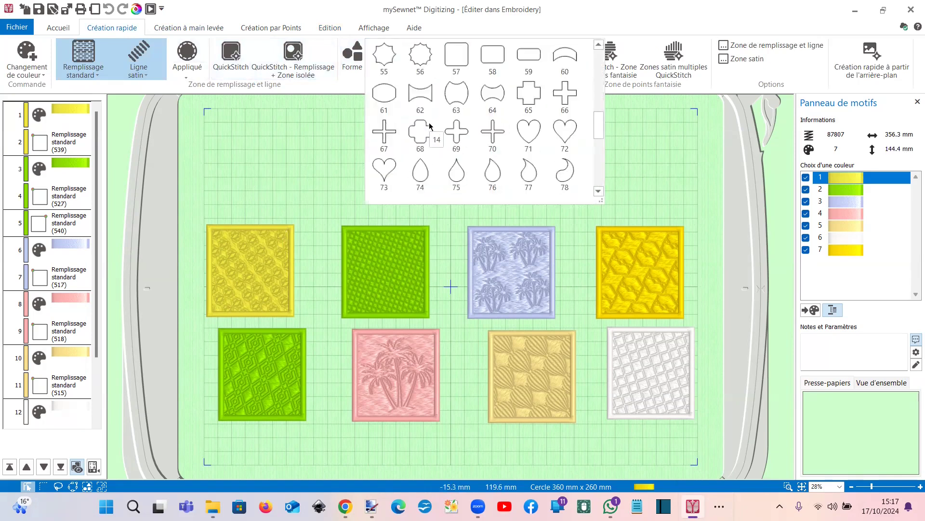
pyautogui.click(462, 99)
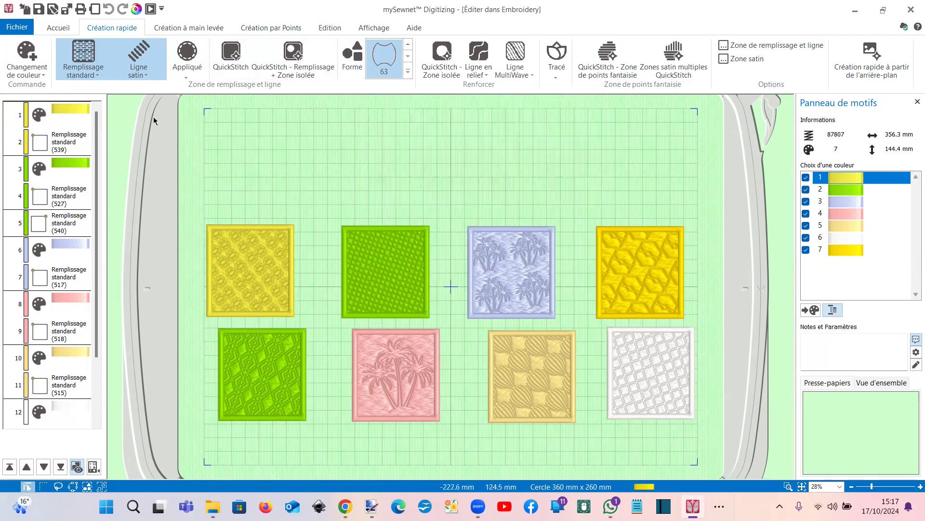
pyautogui.click(352, 60)
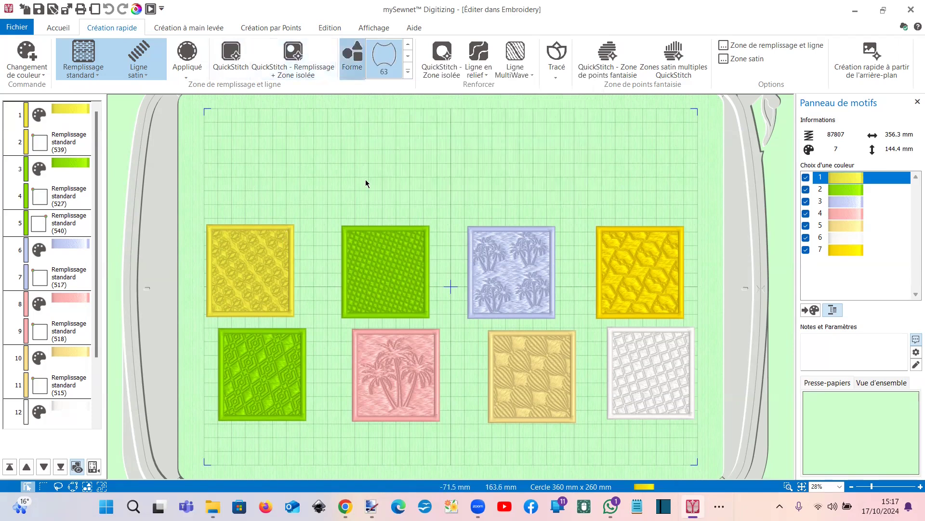
pyautogui.moveTo(403, 220); pyautogui.dragTo(271, 136)
pyautogui.moveTo(380, 235); pyautogui.dragTo(380, 235)
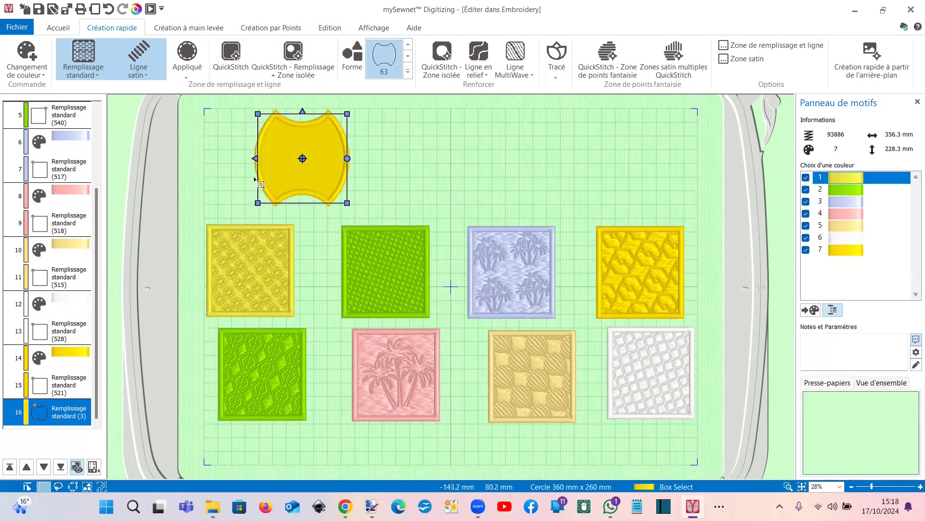
# Import "ballon.png 450.png" from the images folder as a new custom fill in the My fills manager.
pyautogui.click(330, 28)
pyautogui.click(687, 60)
pyautogui.click(490, 330)
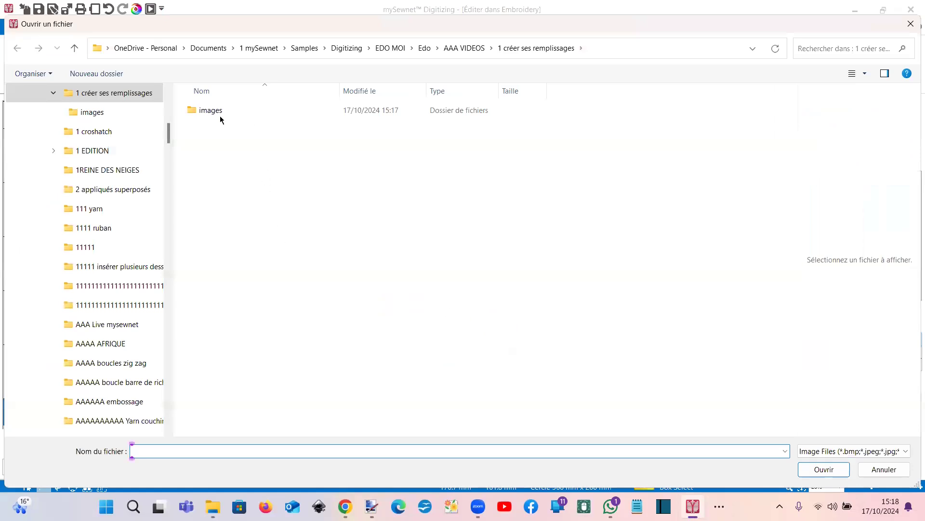
pyautogui.doubleClick(219, 115)
pyautogui.click(283, 122)
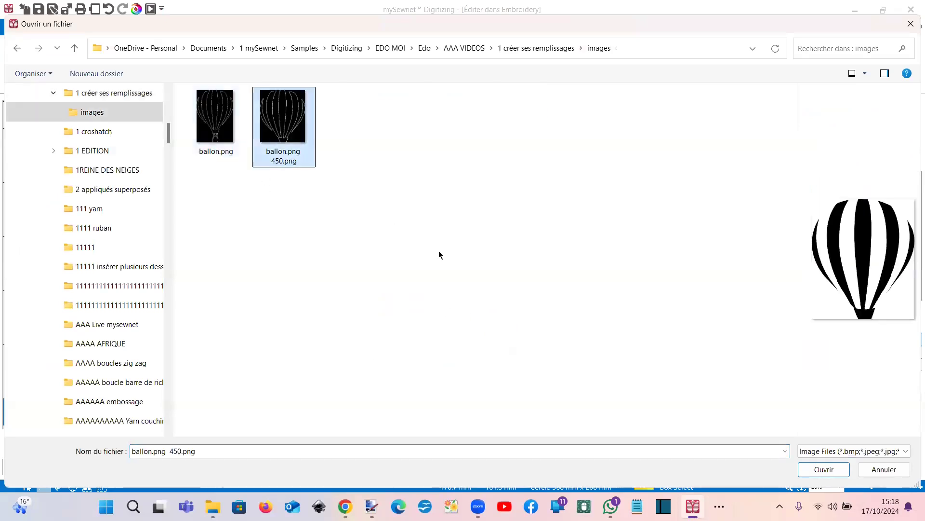
pyautogui.click(820, 469)
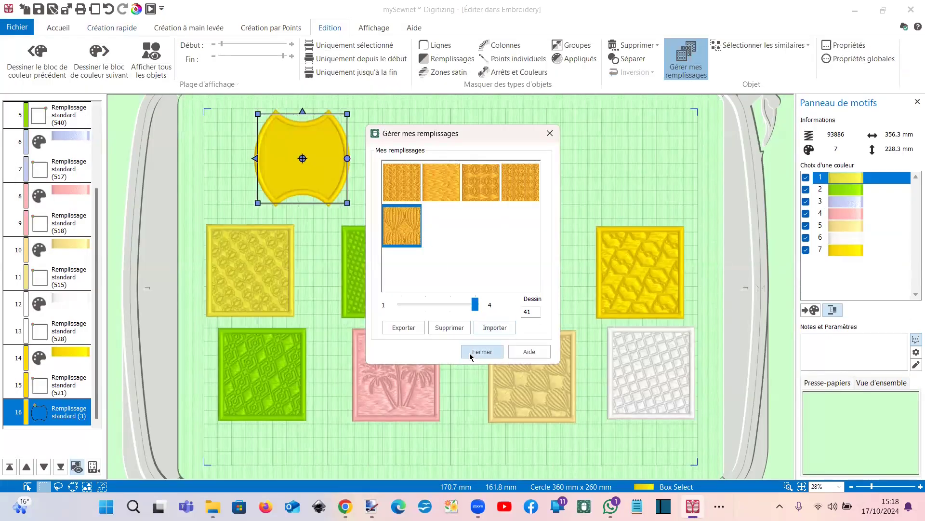
pyautogui.click(481, 351)
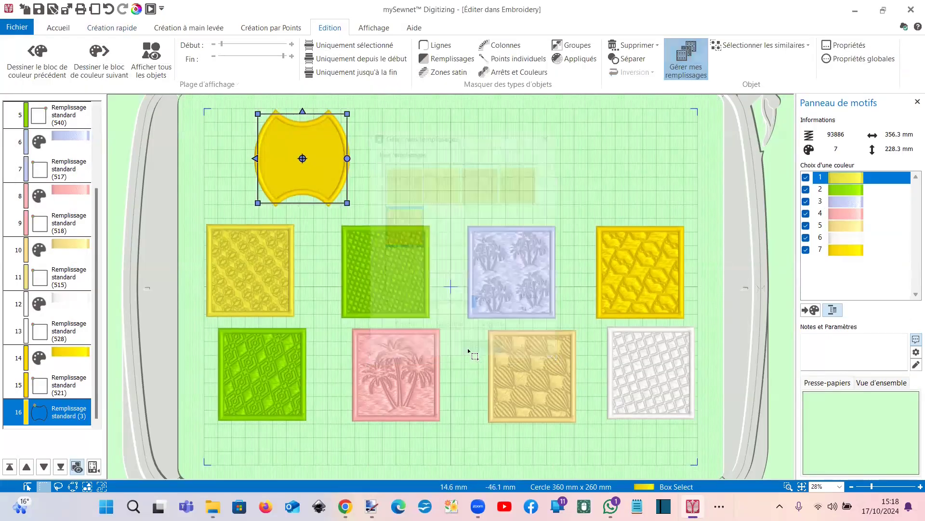
# Fill the new shape with custom pattern 541 and move the pattern's origin to the shape's left edge, with its direction nearly horizontal.
pyautogui.click(308, 175)
pyautogui.doubleClick(308, 175)
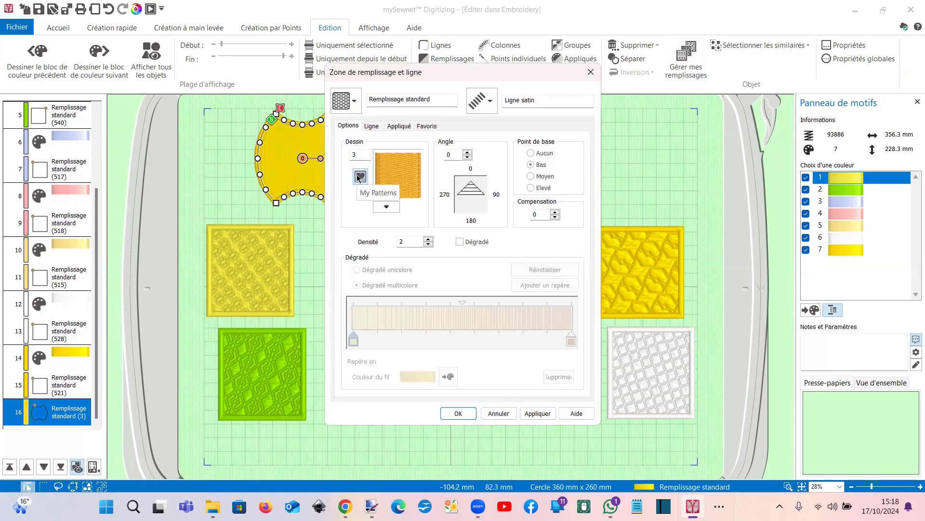
pyautogui.click(359, 178)
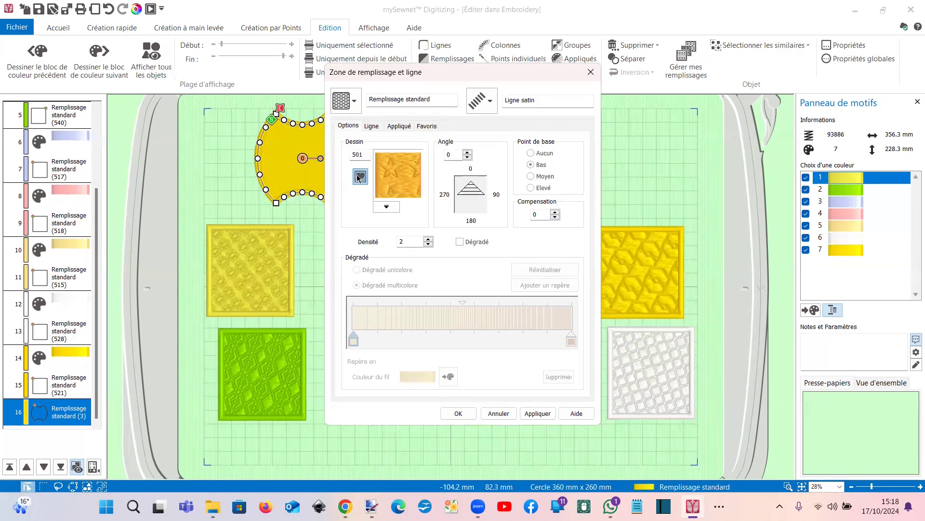
pyautogui.click(386, 208)
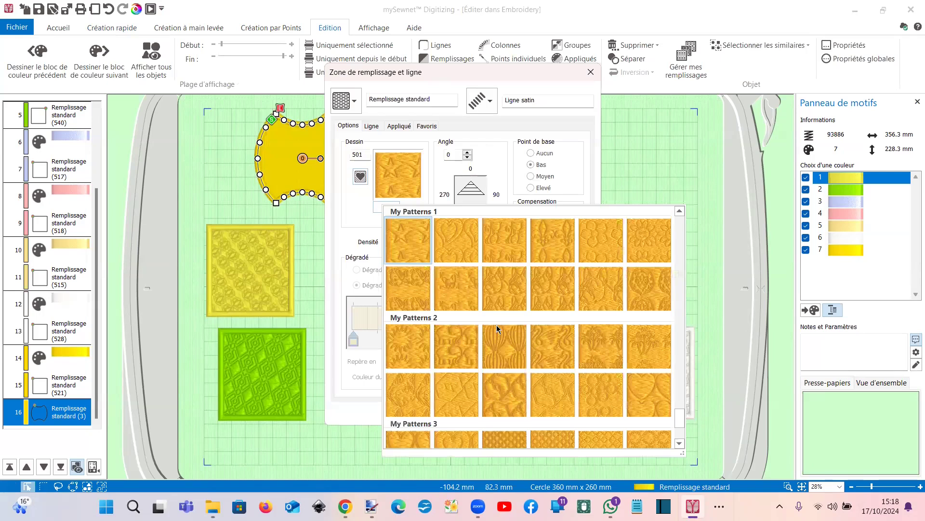
pyautogui.scroll(-3, 617, 432)
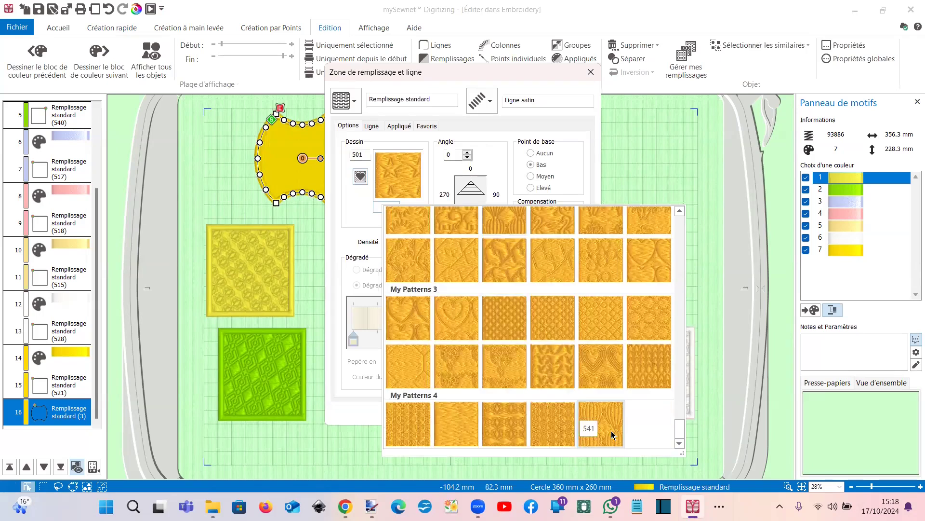
pyautogui.click(600, 424)
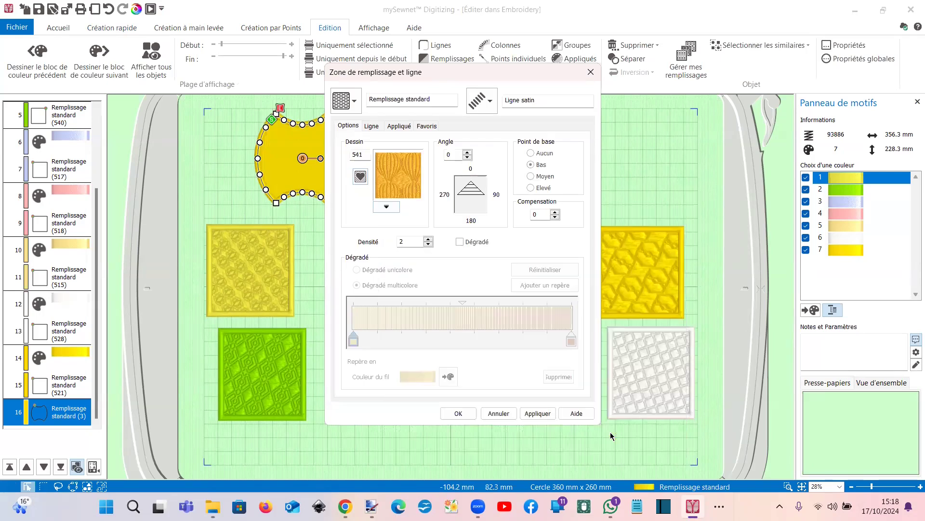
pyautogui.click(459, 413)
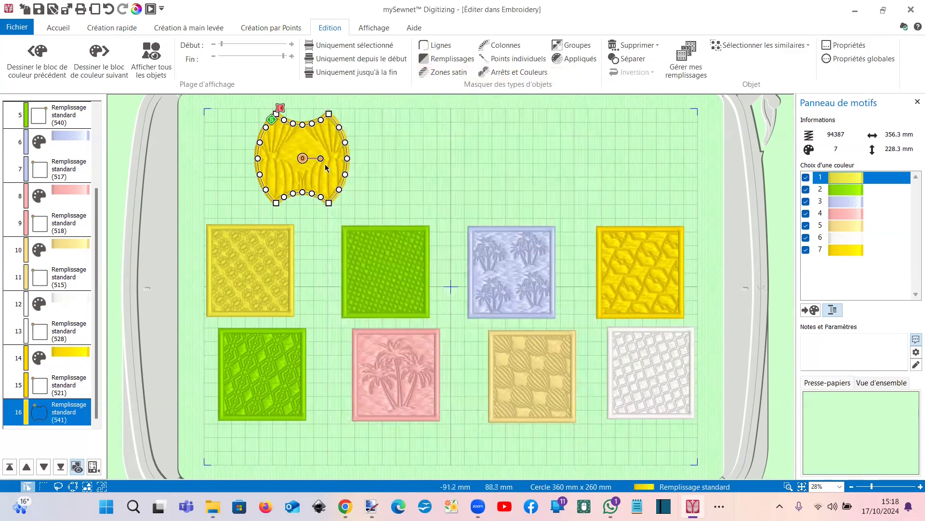
pyautogui.moveTo(285, 157); pyautogui.dragTo(263, 162)
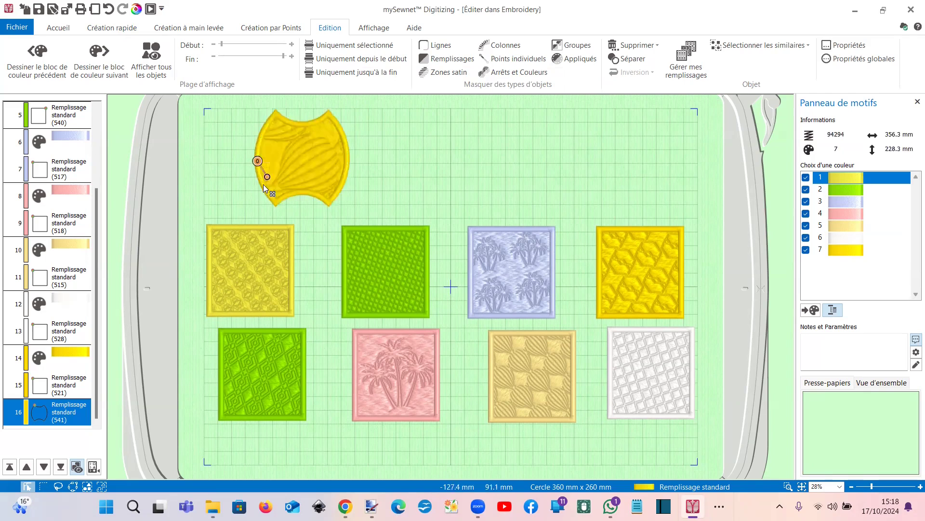
pyautogui.moveTo(276, 161)
pyautogui.mouseDown()
pyautogui.moveTo(252, 182)
pyautogui.moveTo(241, 165)
pyautogui.moveTo(246, 148)
pyautogui.moveTo(272, 152)
pyautogui.moveTo(287, 174)
pyautogui.moveTo(273, 188)
pyautogui.moveTo(251, 177)
pyautogui.moveTo(275, 160)
pyautogui.mouseUp()
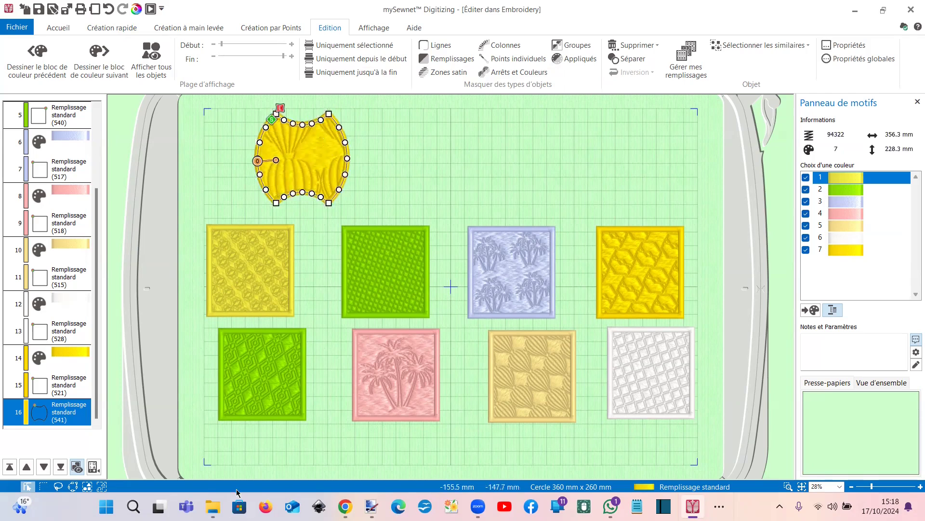
# Switch to the balloon image in Photopea and resize it to a width of 200 pixels.
pyautogui.moveTo(345, 506)
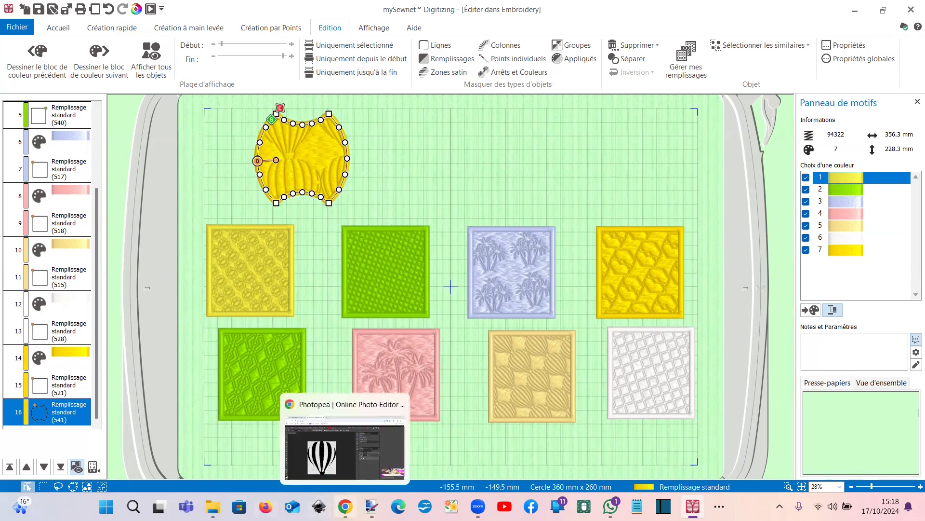
pyautogui.click(337, 470)
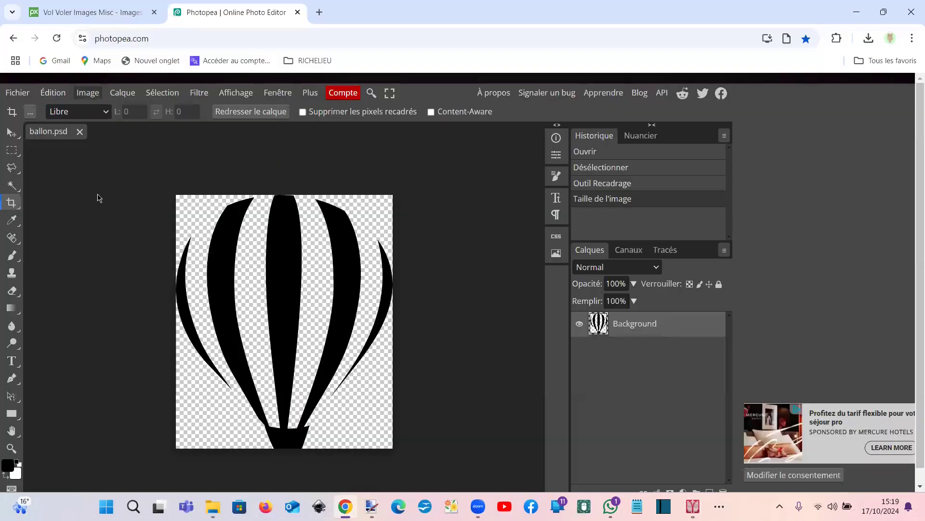
pyautogui.click(88, 92)
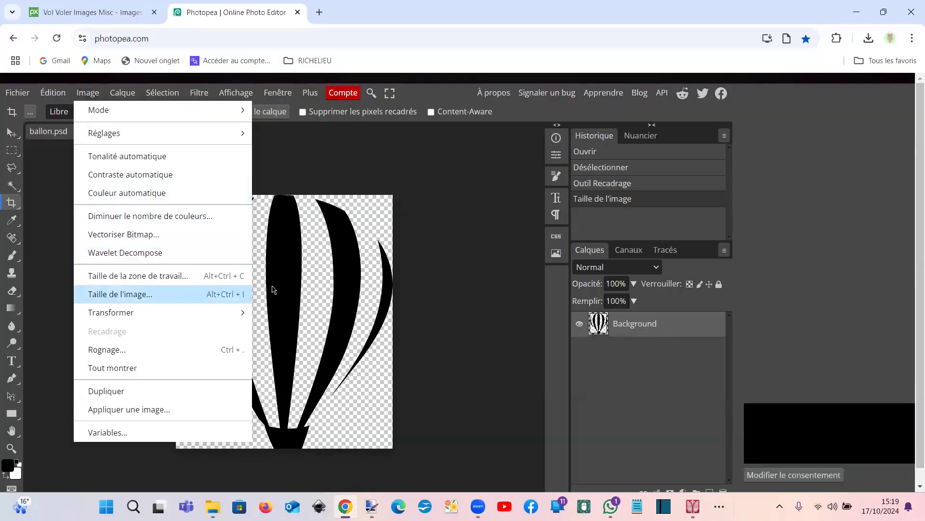
pyautogui.hotkey('ctrl', 'alt', 'i')
pyautogui.write('200')
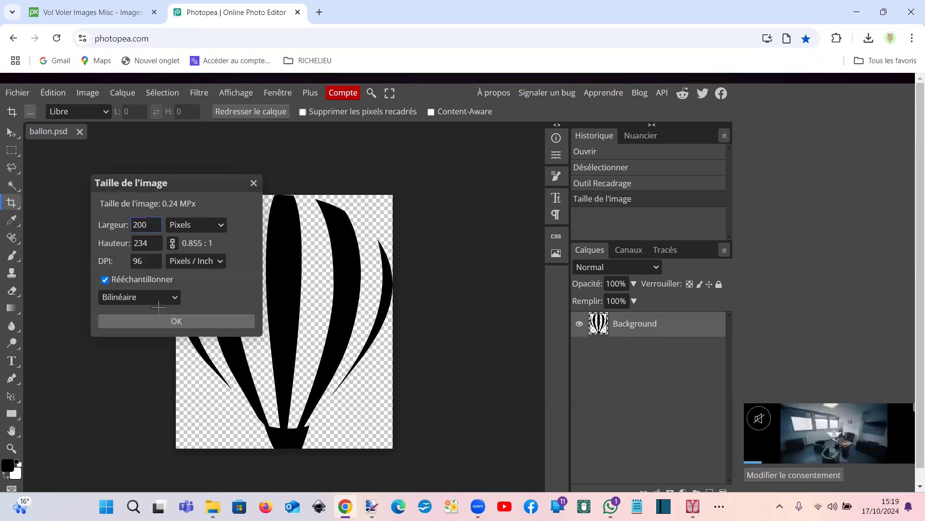
pyautogui.click(159, 320)
# Export the resized balloon image as a PNG at 200 x 234 px.
pyautogui.click(18, 92)
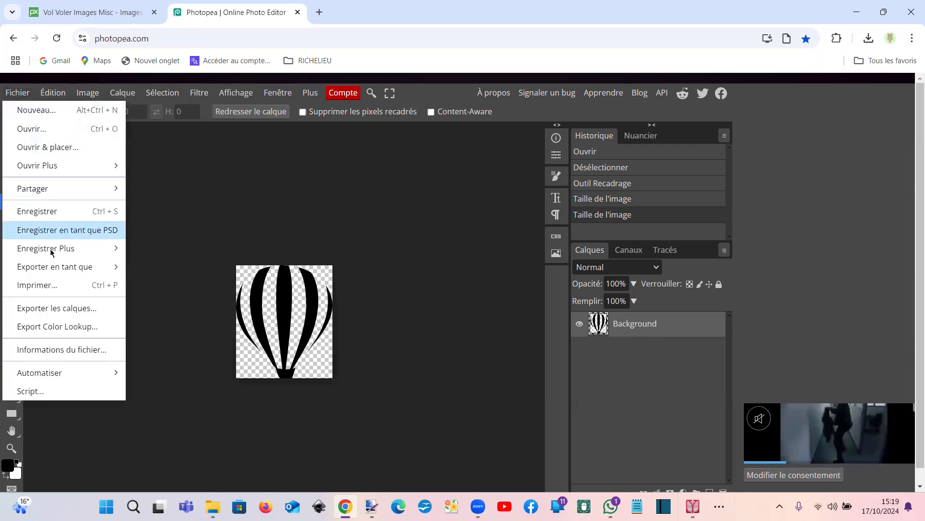
pyautogui.moveTo(68, 266)
pyautogui.click(147, 266)
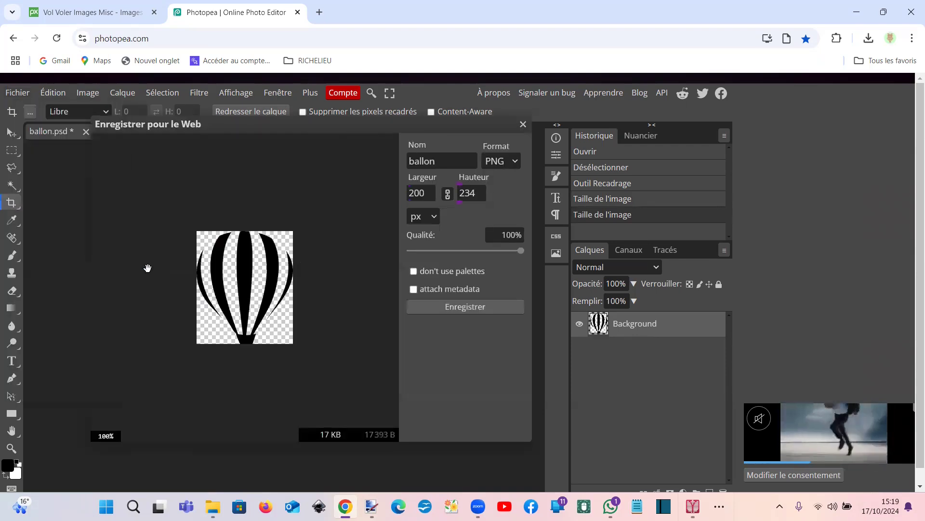
pyautogui.click(455, 314)
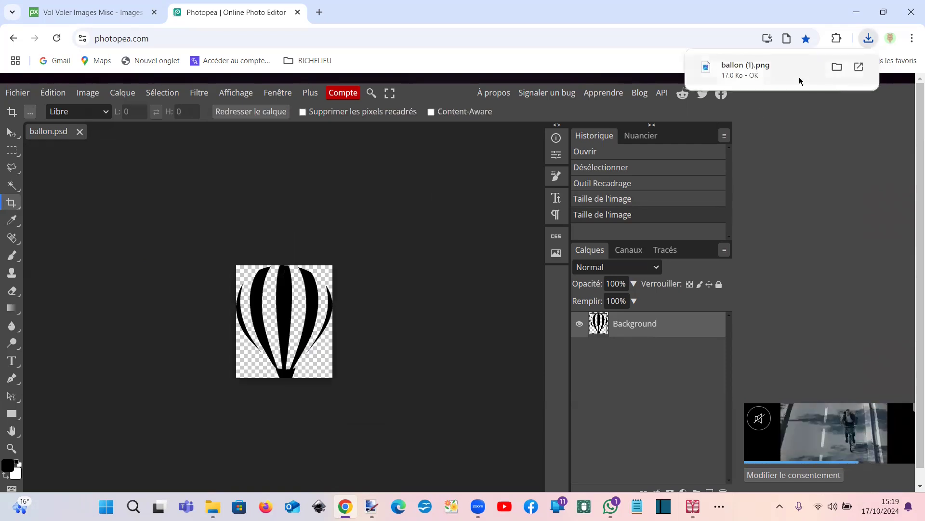
# Open the downloaded "ballon (1).png" in the Photos editor and save a copy as "ballon (1).png 220" in the images folder.
pyautogui.click(755, 71)
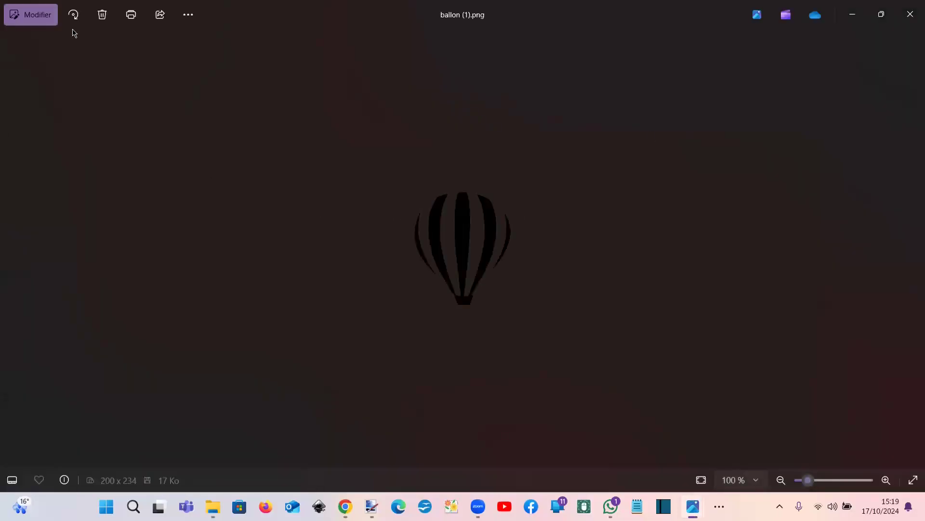
pyautogui.click(48, 19)
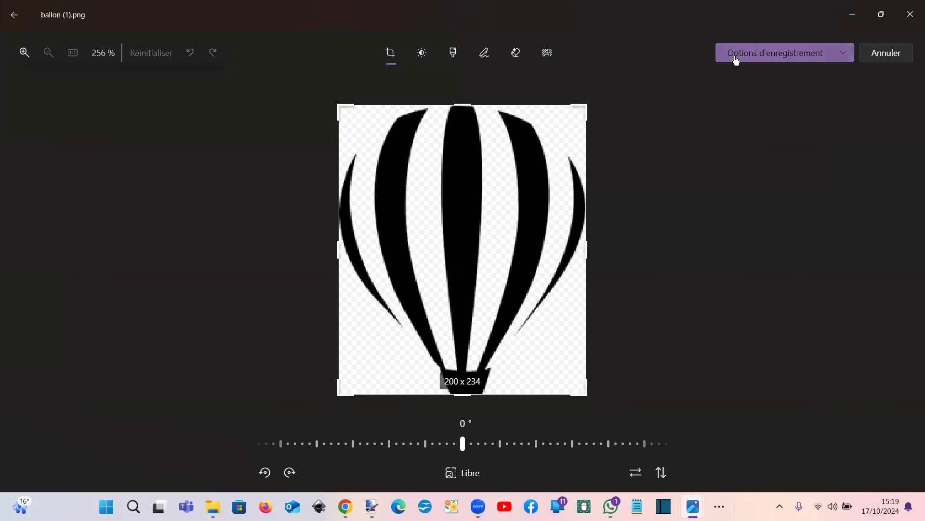
pyautogui.click(734, 82)
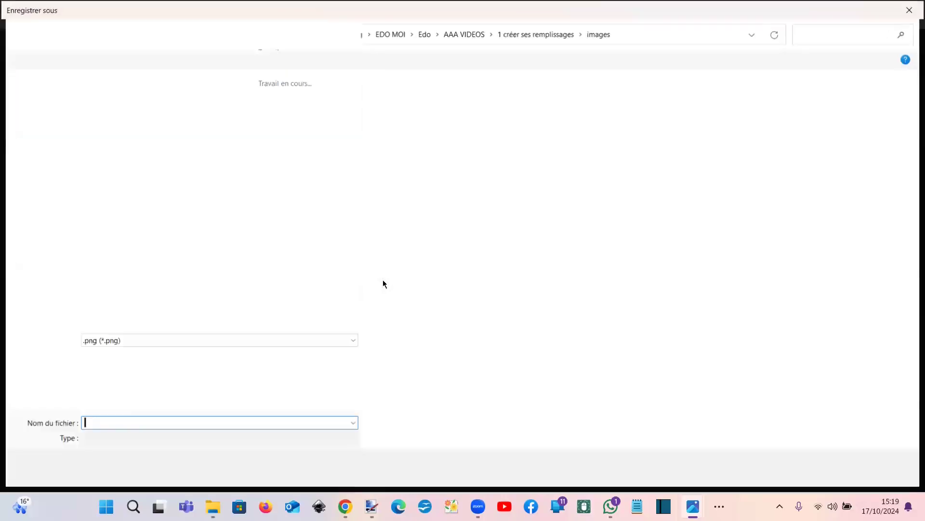
pyautogui.click(237, 424)
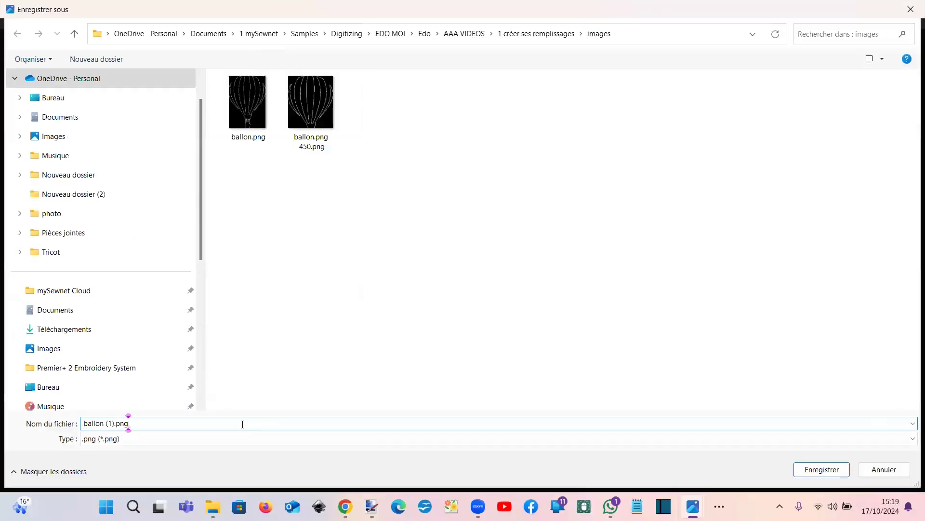
pyautogui.write('200')
pyautogui.press('Return')
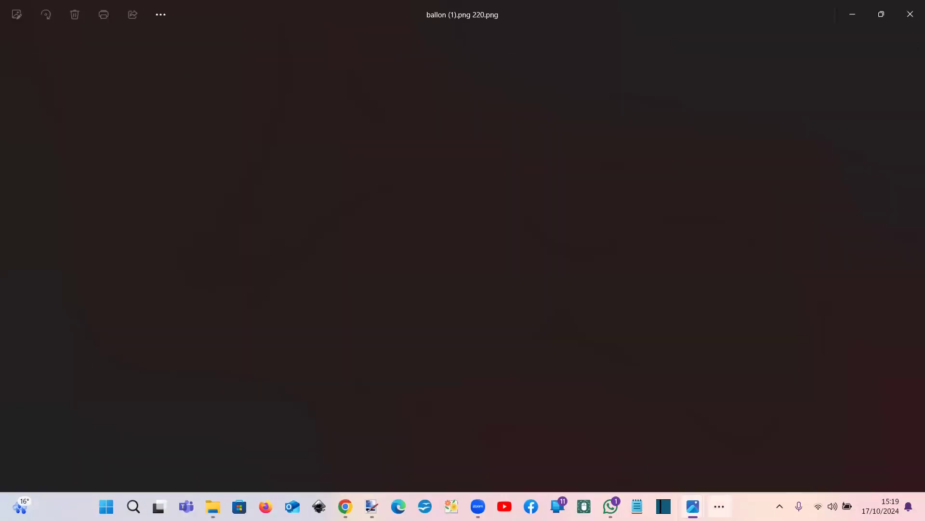
pyautogui.click(910, 14)
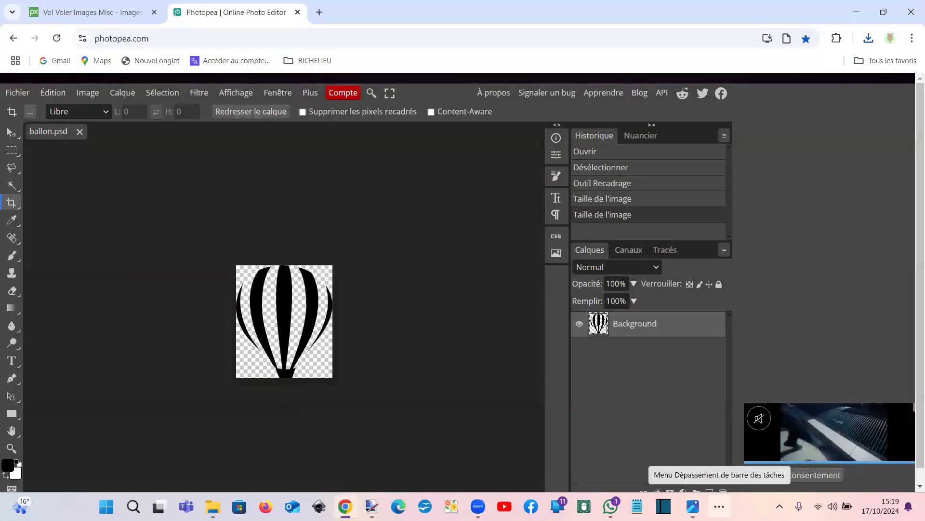
# Switch to mySewnet Digitizing and delete custom fill 41, the large balloon pattern, in the My fills manager.
pyautogui.click(719, 506)
pyautogui.click(721, 470)
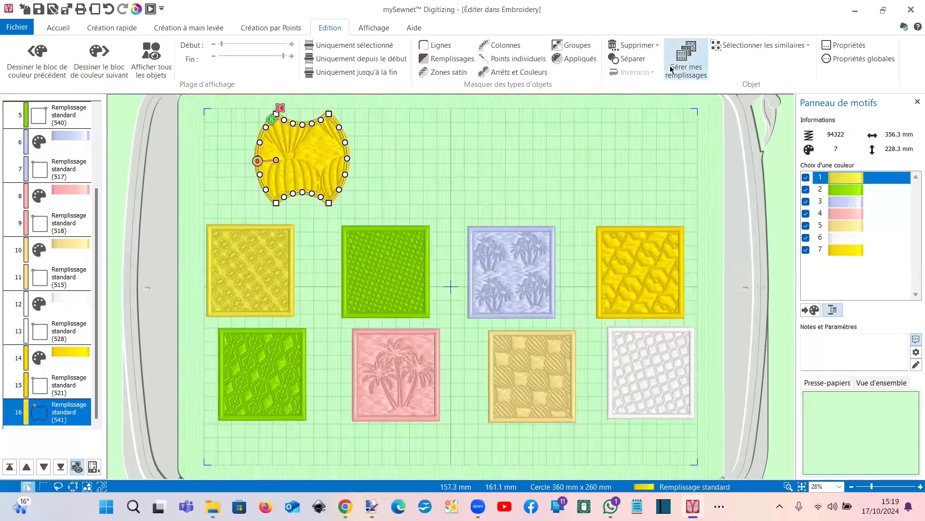
pyautogui.click(696, 76)
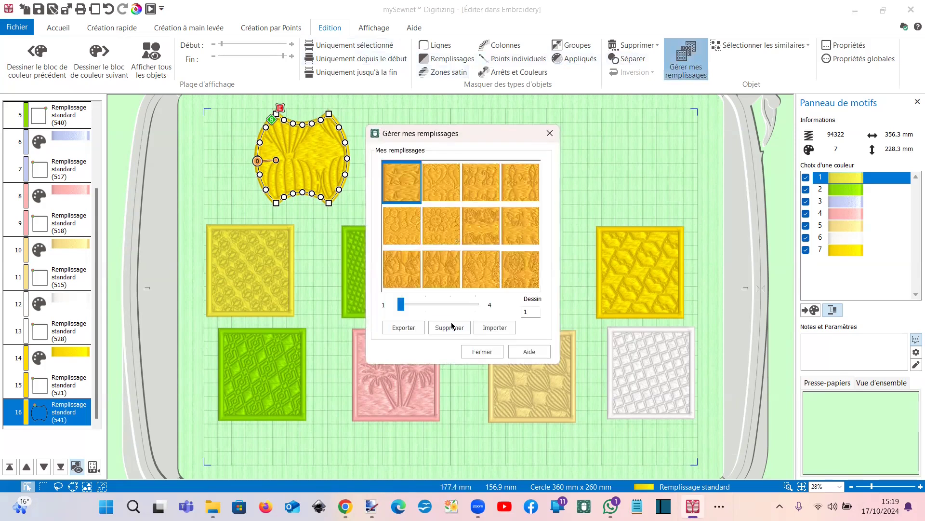
pyautogui.moveTo(405, 311); pyautogui.dragTo(480, 313)
pyautogui.click(404, 235)
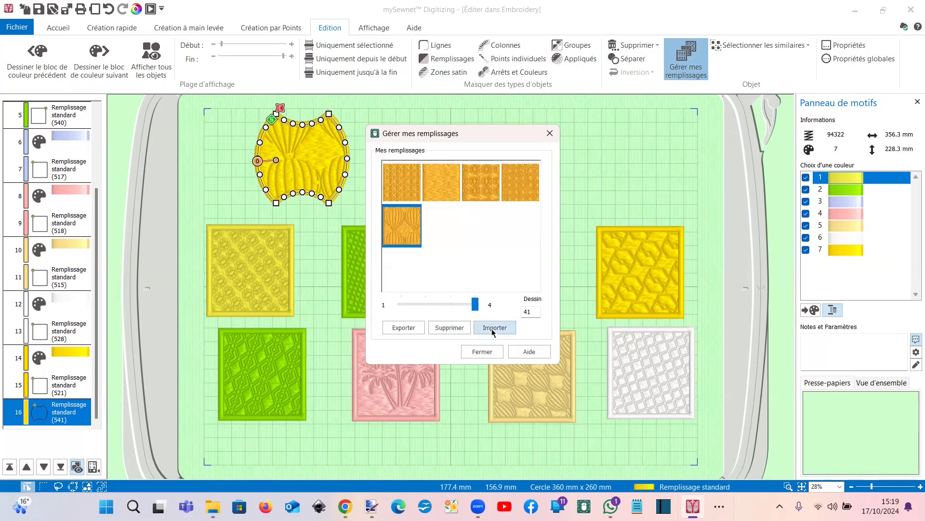
pyautogui.click(444, 329)
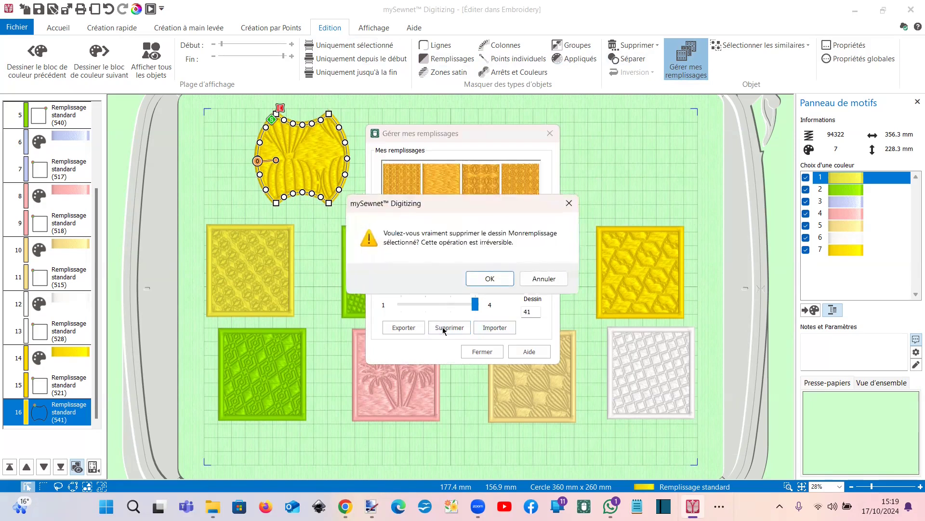
pyautogui.click(473, 282)
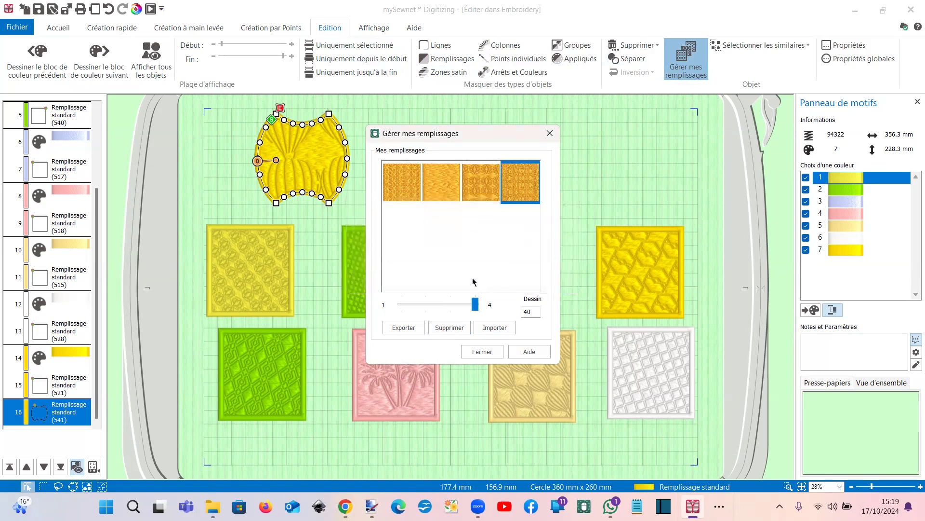
# Import "ballon (1).png 220.png" from the images folder as a new custom fill and close the My fills manager.
pyautogui.click(493, 329)
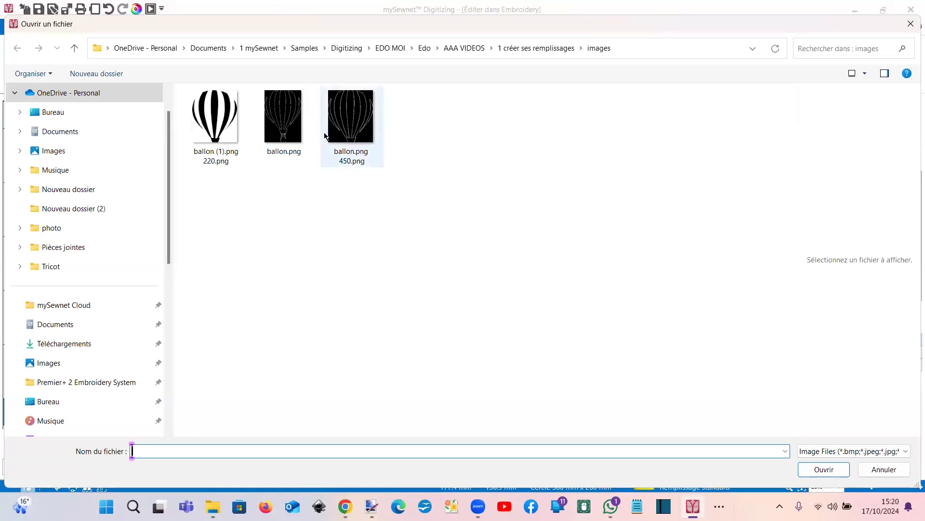
pyautogui.click(229, 134)
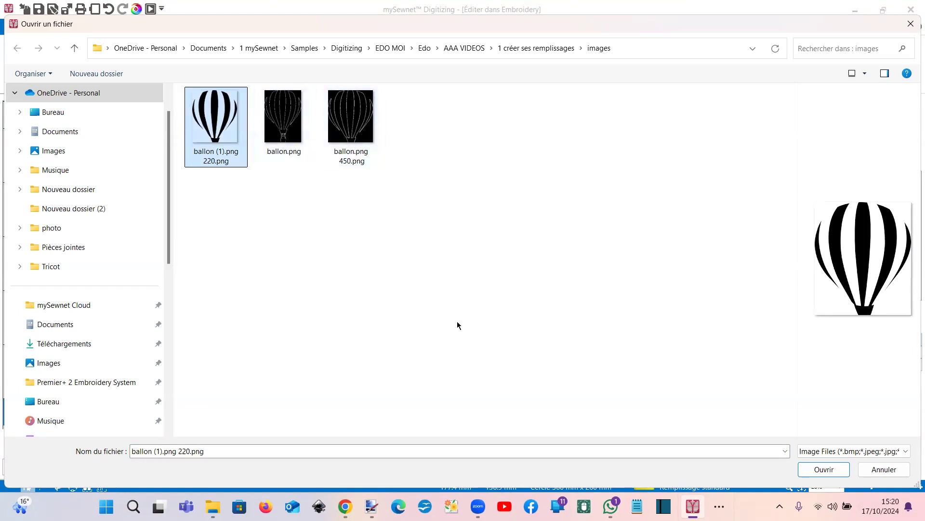
pyautogui.click(818, 469)
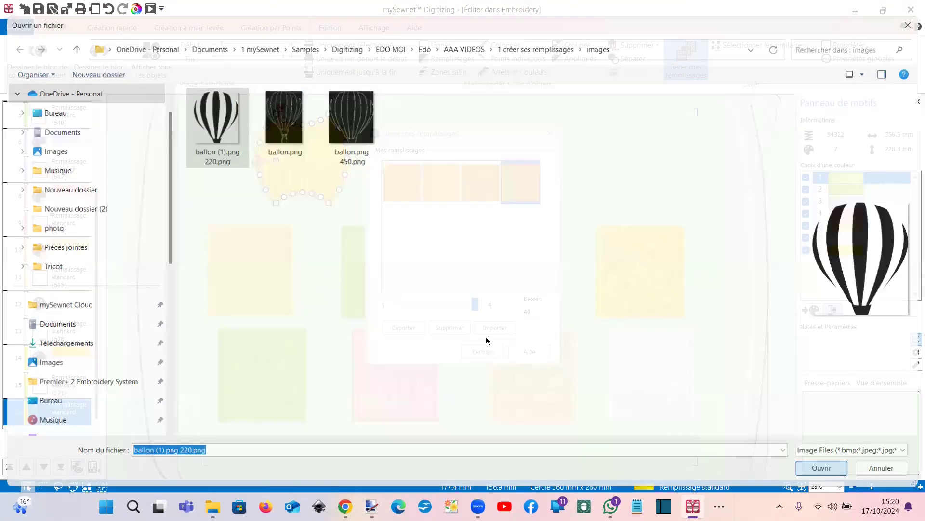
pyautogui.click(482, 353)
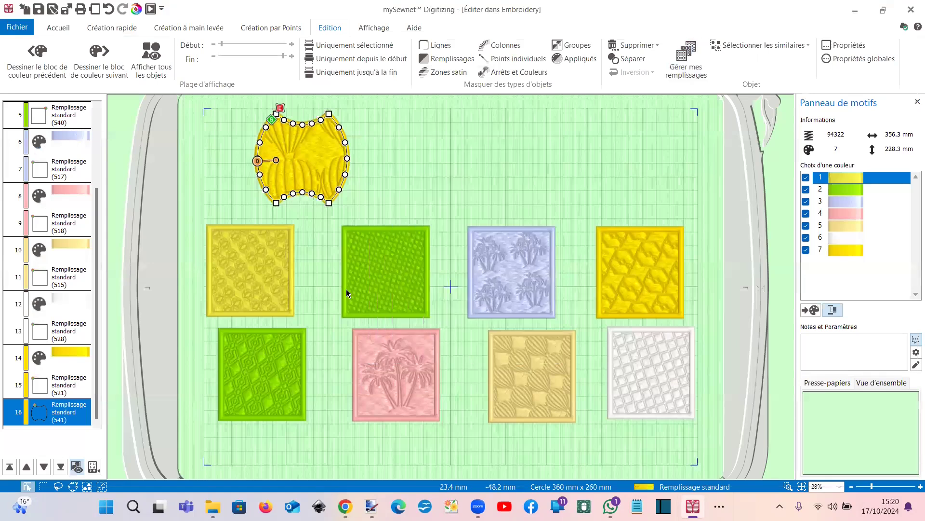
# Reapply custom pattern 541 to the curved shape and move the pattern's origin to near the shape's centre.
pyautogui.doubleClick(305, 182)
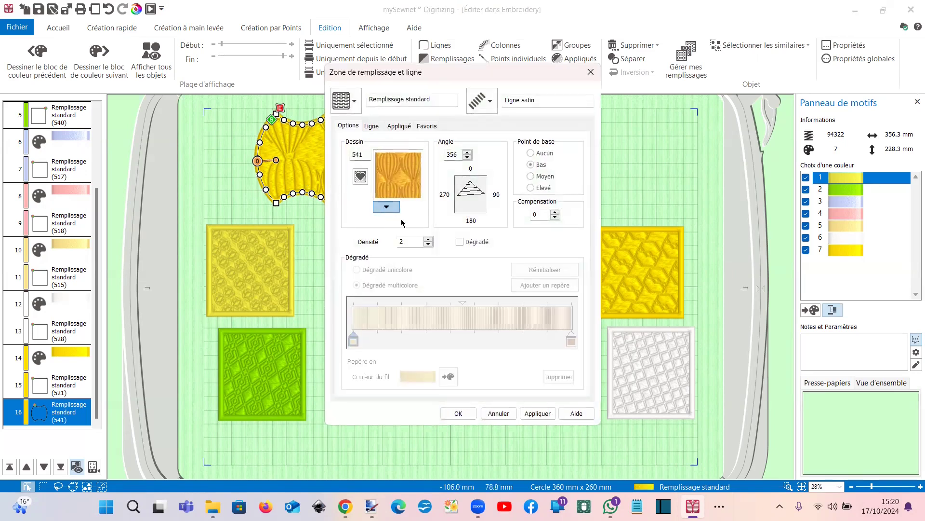
pyautogui.click(599, 441)
pyautogui.click(458, 413)
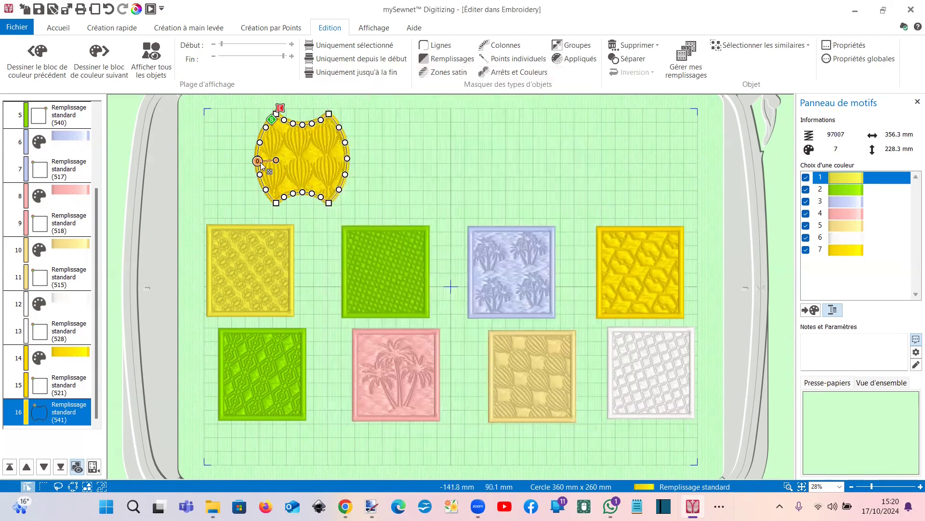
pyautogui.moveTo(263, 161); pyautogui.dragTo(298, 162)
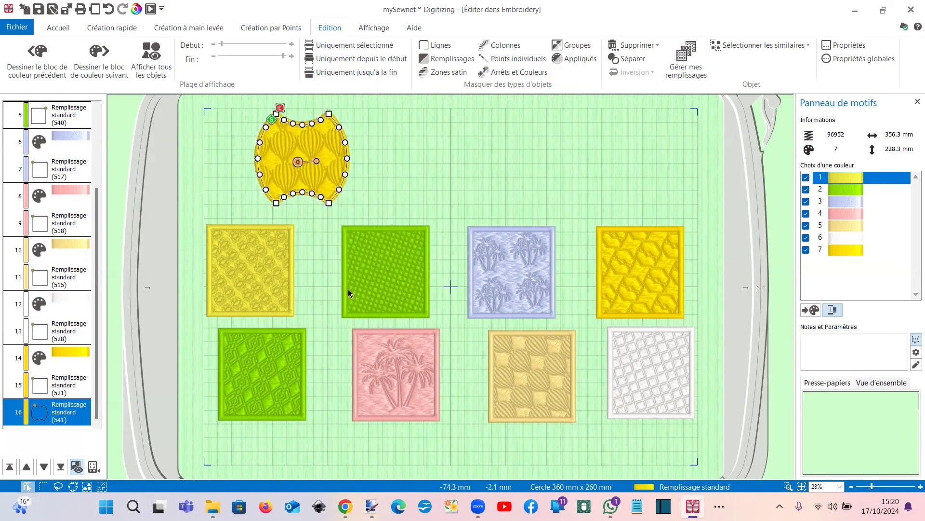
# Delete the curved shape and draw a filled square, shape no. 3, above the first two squares of the upper row.
pyautogui.press('Delete')
pyautogui.click(120, 28)
pyautogui.click(408, 72)
pyautogui.scroll(3, 461, 62)
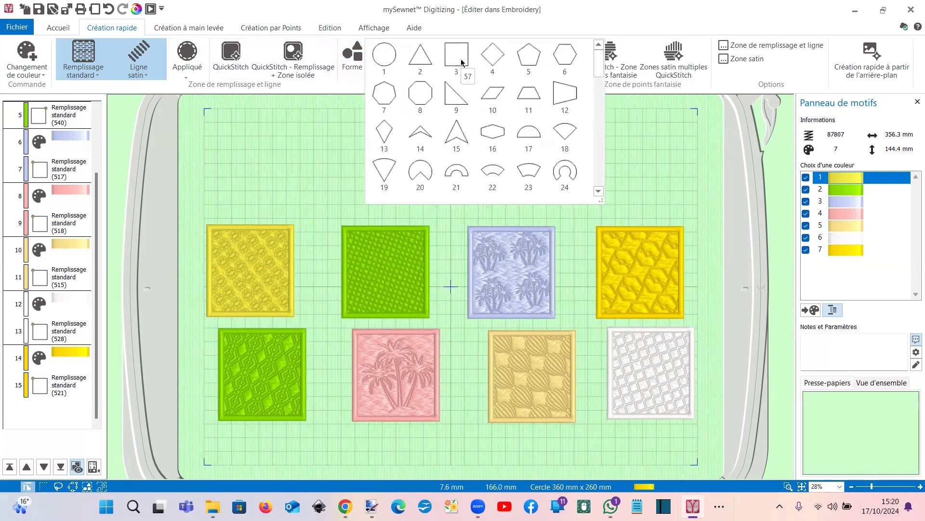
pyautogui.click(462, 62)
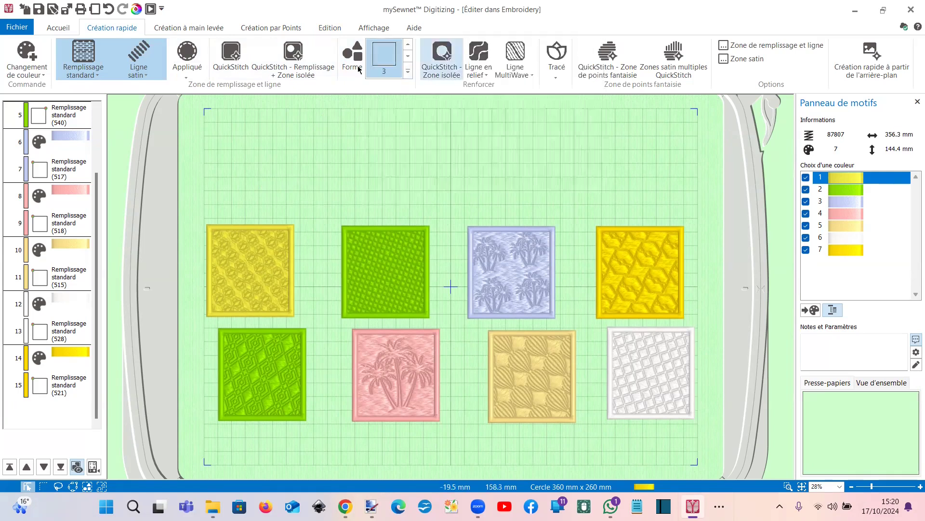
pyautogui.click(362, 156)
pyautogui.moveTo(434, 264); pyautogui.dragTo(274, 143)
pyautogui.click(480, 199)
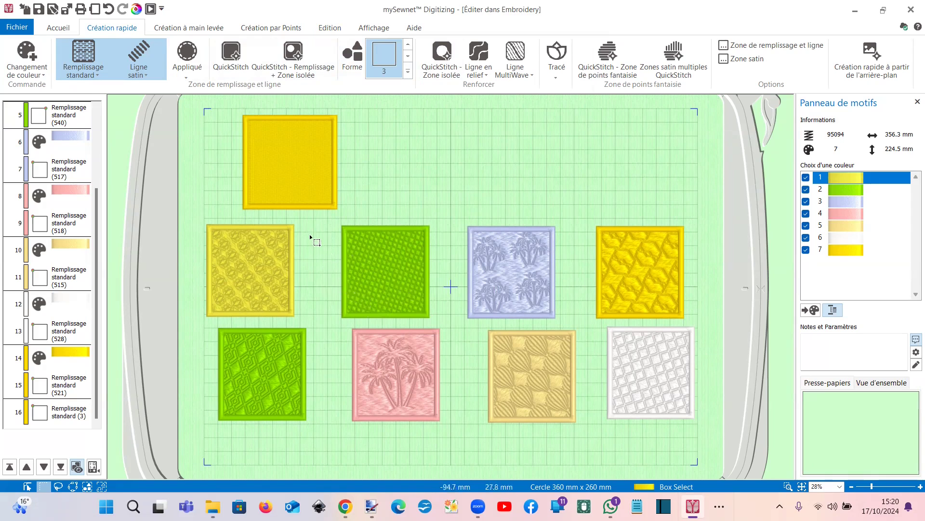
# Enlarge the new square from its lower-right corner and shift it slightly up and to the right.
pyautogui.click(291, 200)
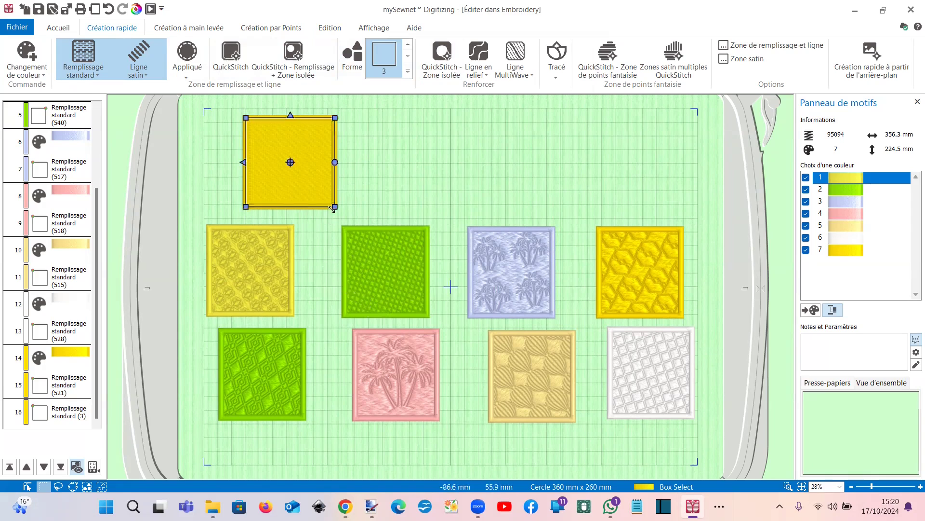
pyautogui.click(334, 208)
pyautogui.moveTo(335, 207); pyautogui.dragTo(348, 220)
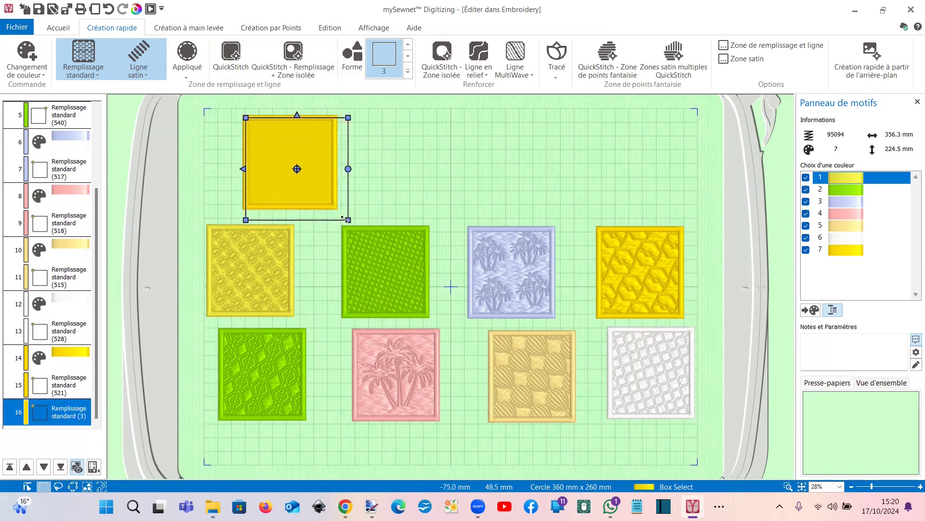
pyautogui.moveTo(300, 203); pyautogui.dragTo(306, 199)
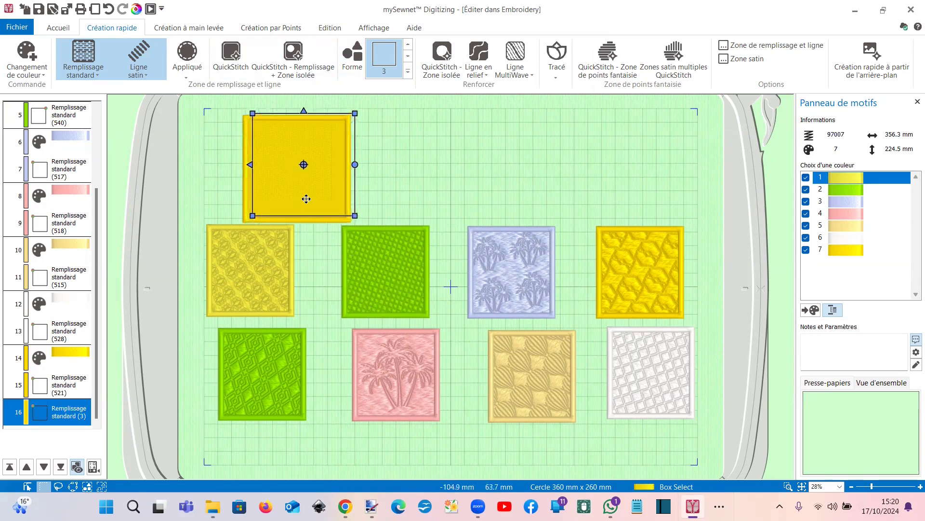
pyautogui.moveTo(377, 219); pyautogui.dragTo(378, 218)
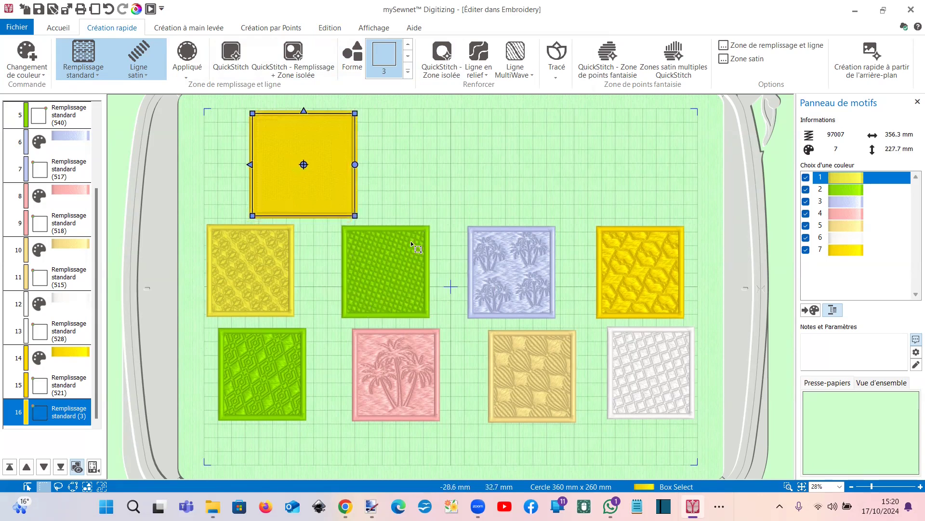
# Open the design player and examine the stitched fill patterns of the squares up close.
pyautogui.scroll(4, 411, 241)
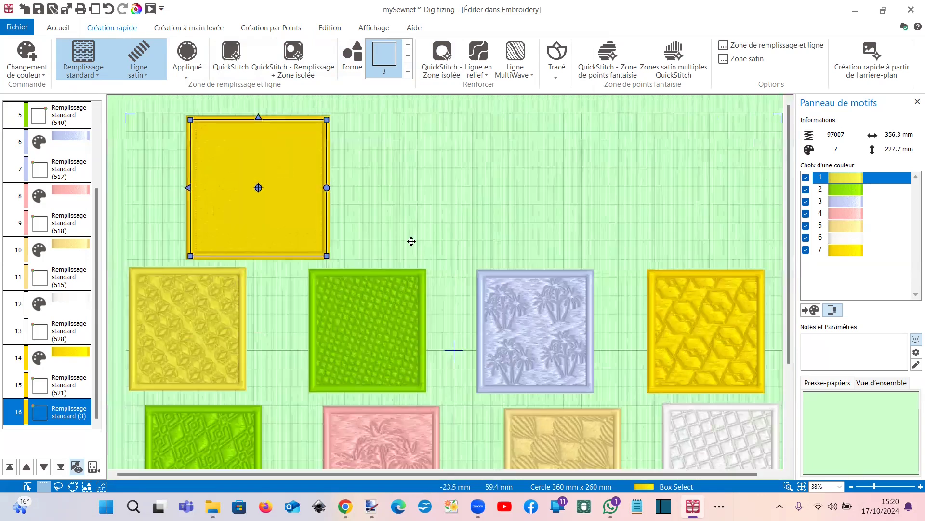
pyautogui.moveTo(261, 479); pyautogui.dragTo(298, 479)
pyautogui.click(149, 12)
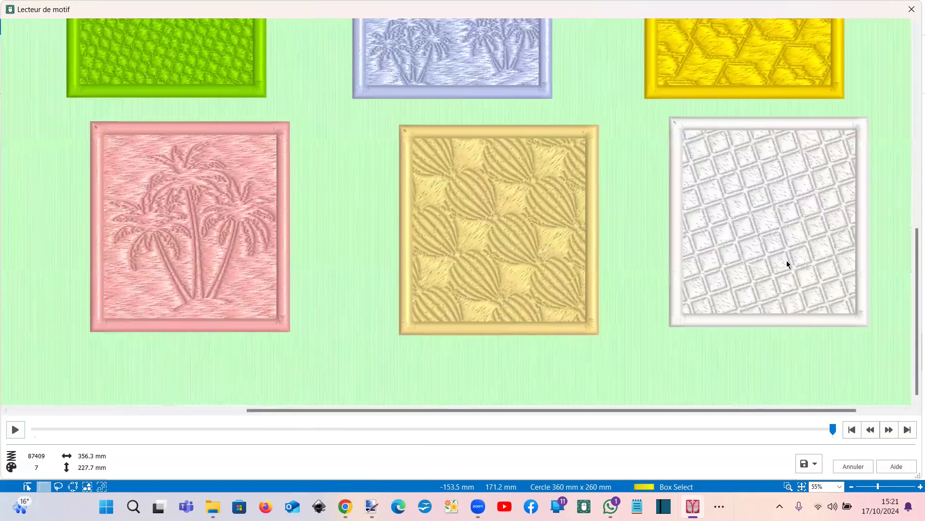
pyautogui.scroll(5, 898, 245)
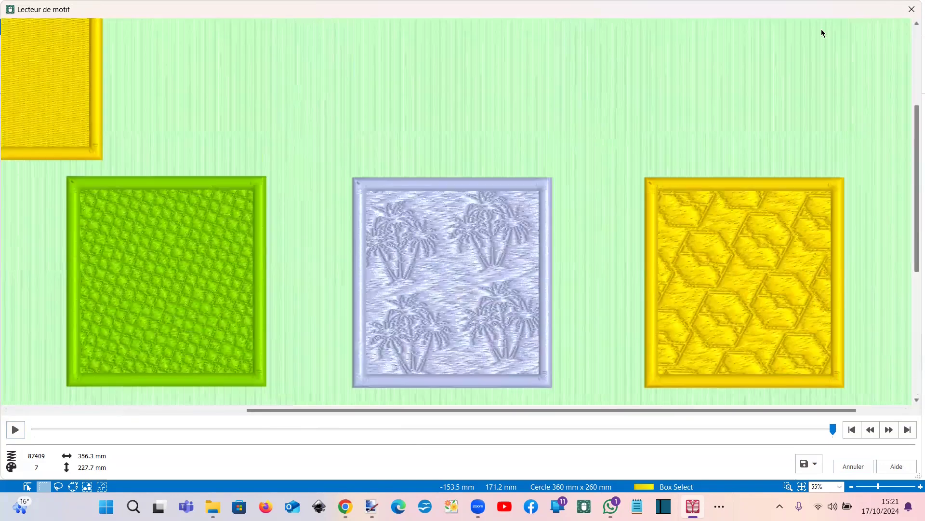
# Close the design player, switch to Chrome and return to the Pixabay search results for silhouette illustrations.
pyautogui.click(912, 9)
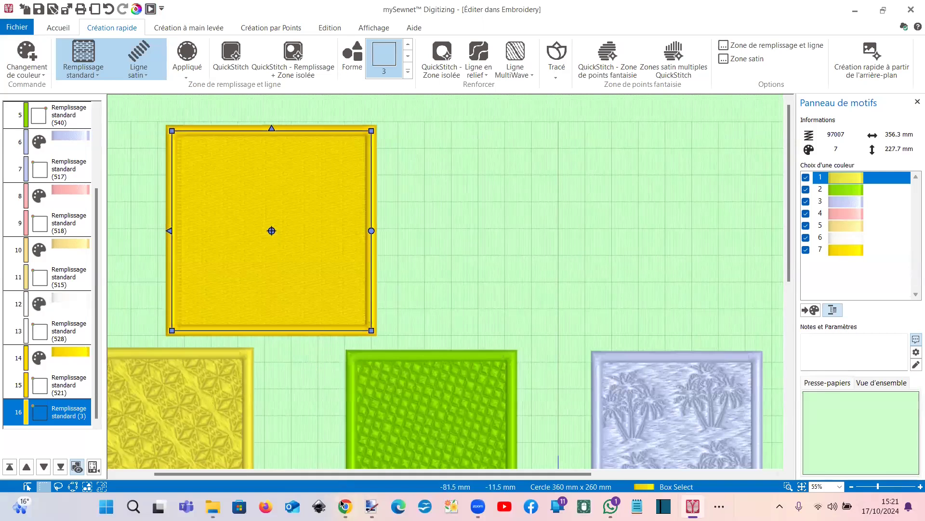
pyautogui.moveTo(345, 506)
pyautogui.click(386, 463)
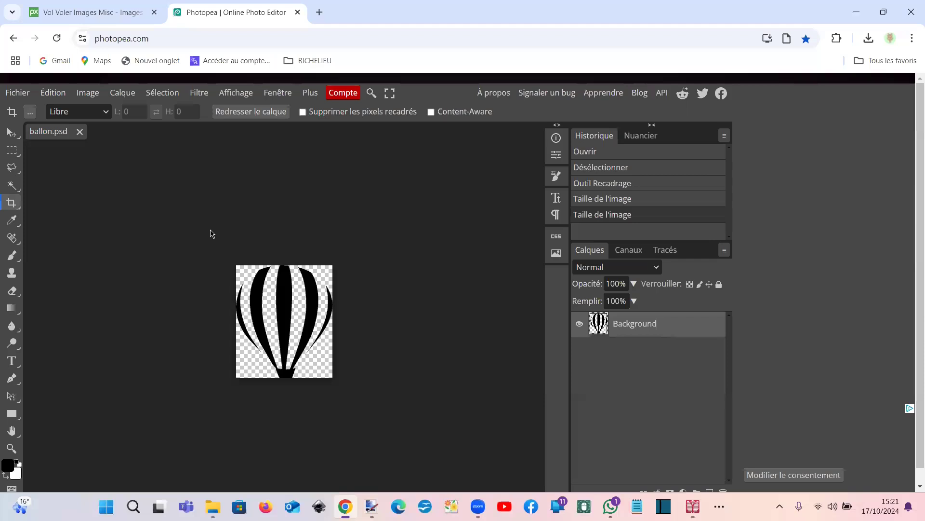
pyautogui.click(111, 14)
pyautogui.click(627, 121)
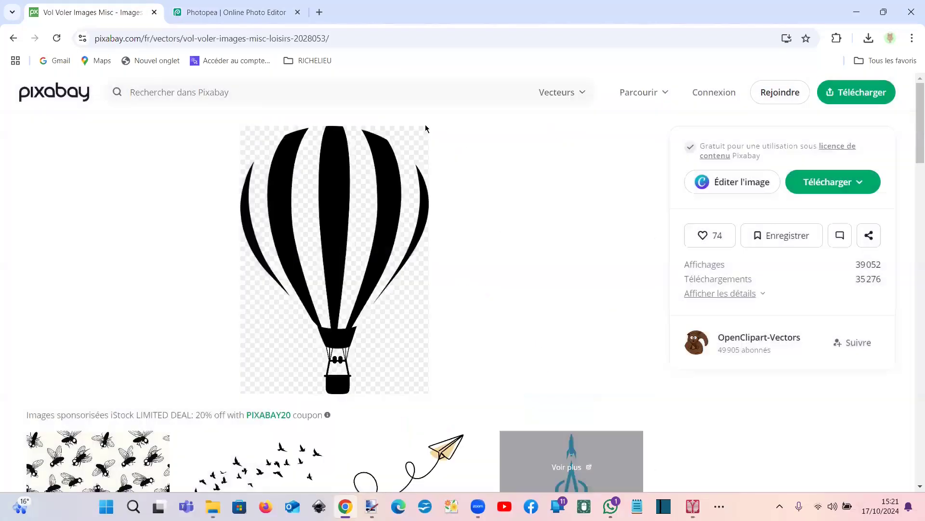
pyautogui.click(15, 39)
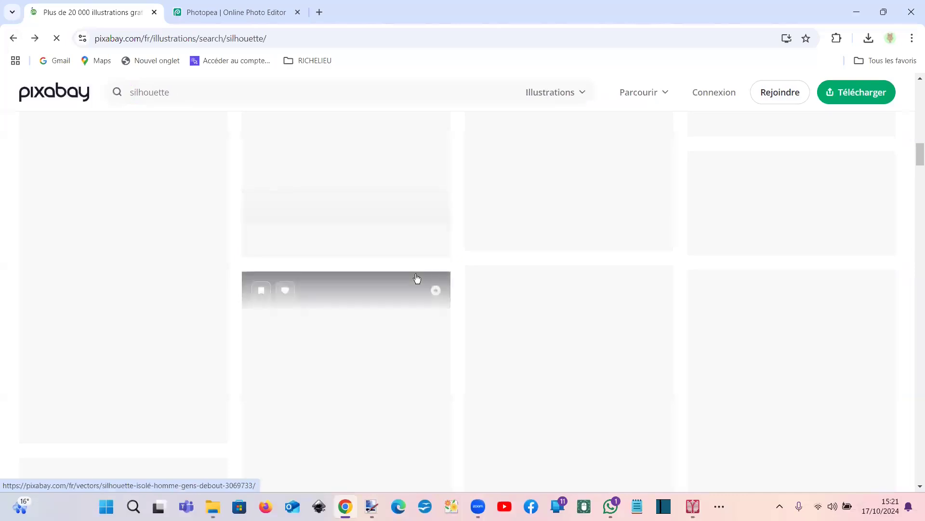
# Look through the first page of Pixabay silhouette illustrations for motifs that could serve as fill patterns.
pyautogui.scroll(-3, 417, 278)
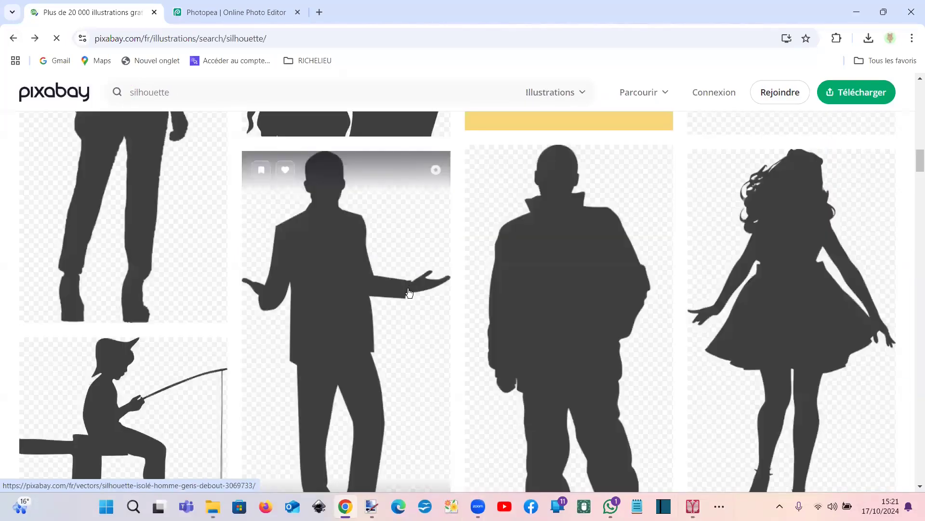
pyautogui.scroll(-12, 409, 293)
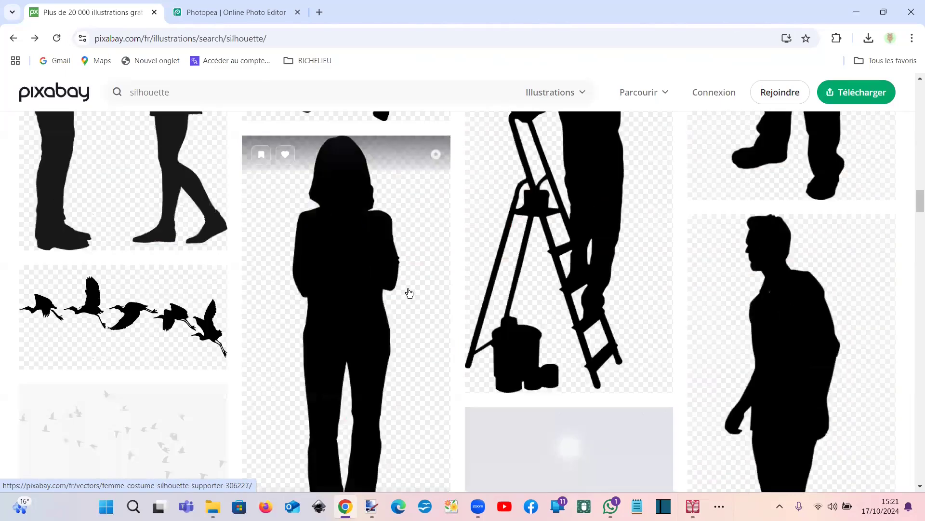
pyautogui.scroll(-7, 410, 292)
pyautogui.scroll(-10, 409, 293)
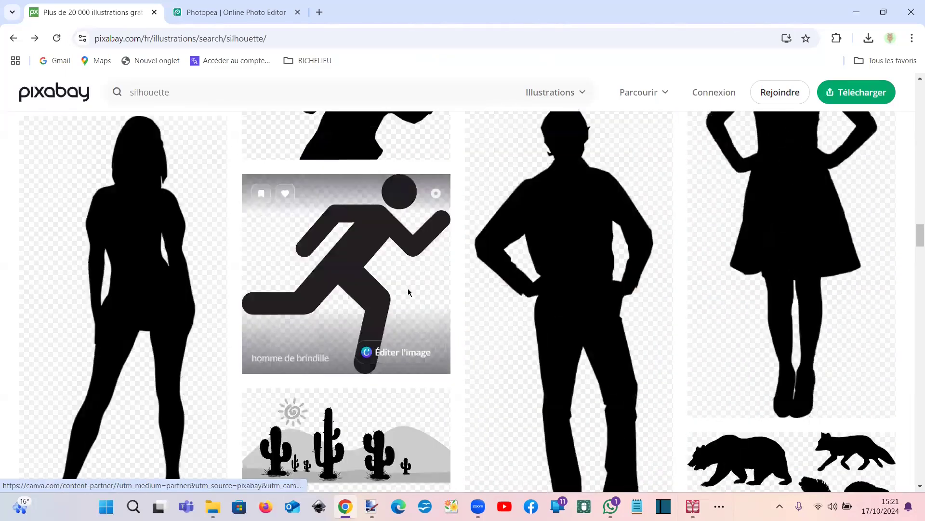
pyautogui.scroll(-8, 409, 293)
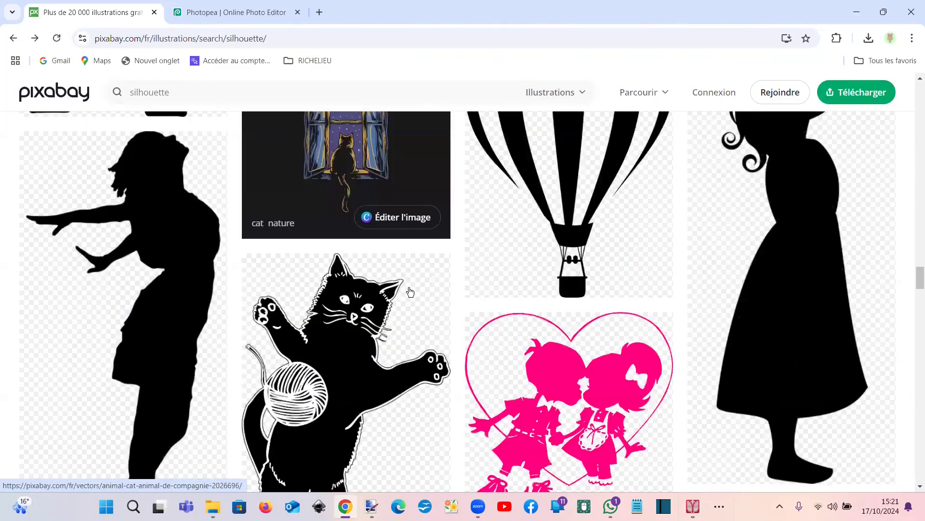
pyautogui.scroll(-8, 409, 292)
pyautogui.scroll(-8, 410, 293)
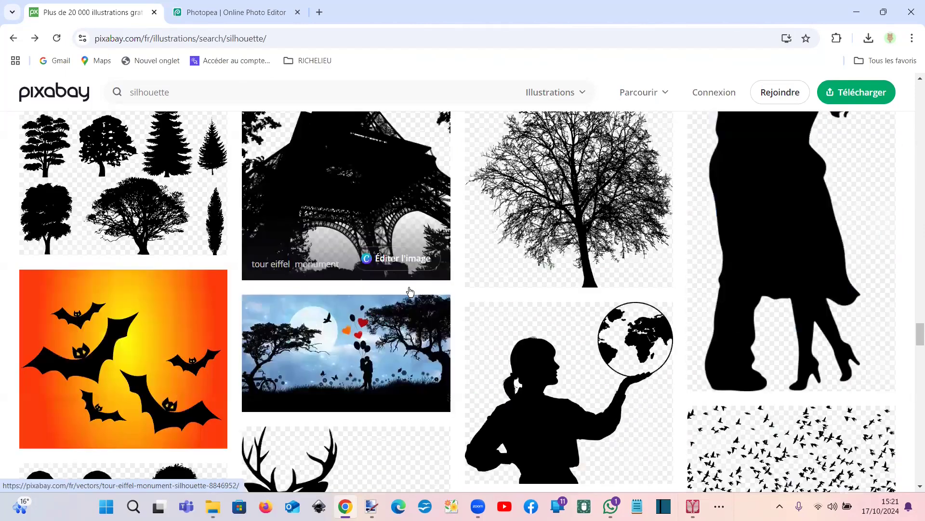
pyautogui.scroll(-8, 409, 292)
pyautogui.scroll(-10, 410, 292)
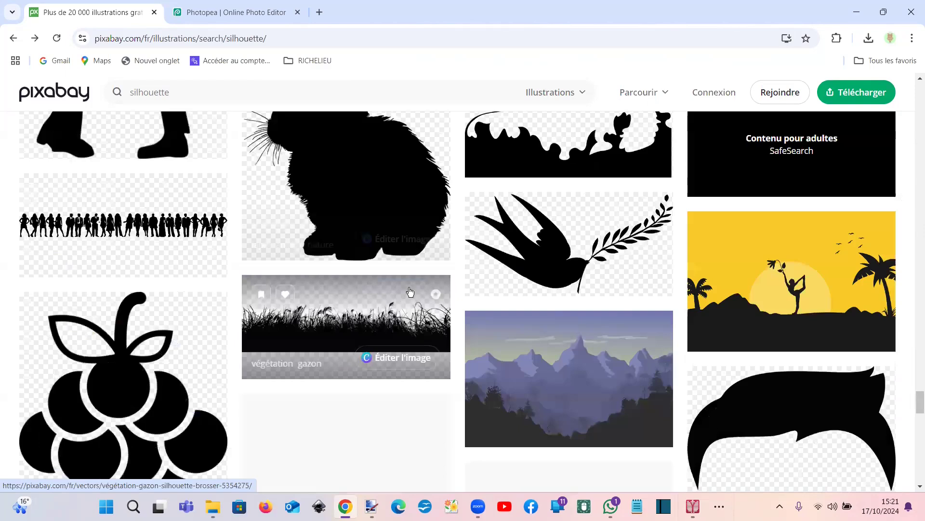
pyautogui.scroll(-15, 408, 291)
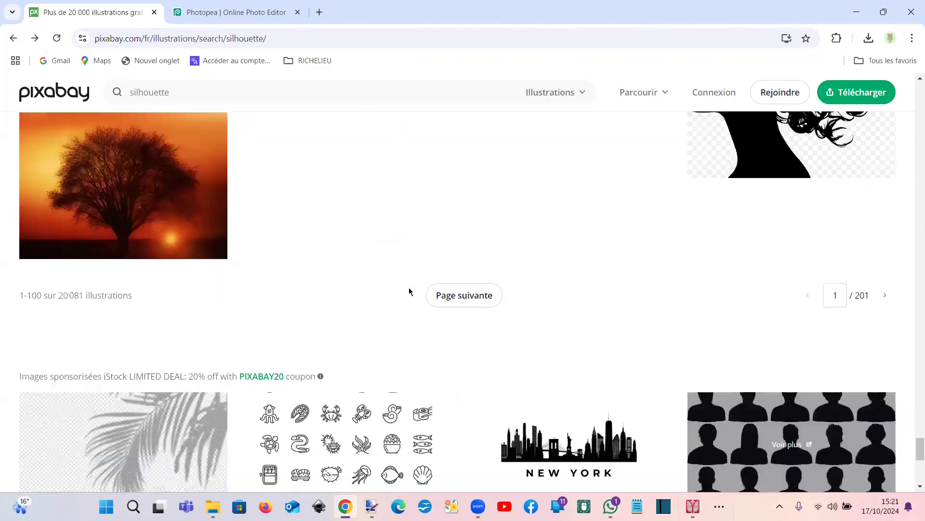
pyautogui.scroll(4, 458, 341)
# Open the second page of silhouette results and examine its illustrations down to the end of the page.
pyautogui.click(457, 340)
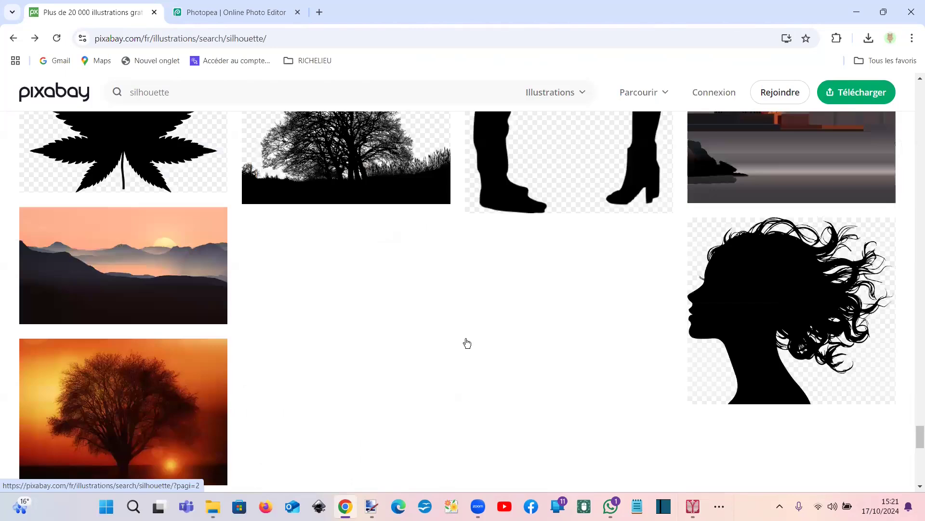
pyautogui.scroll(-15, 463, 318)
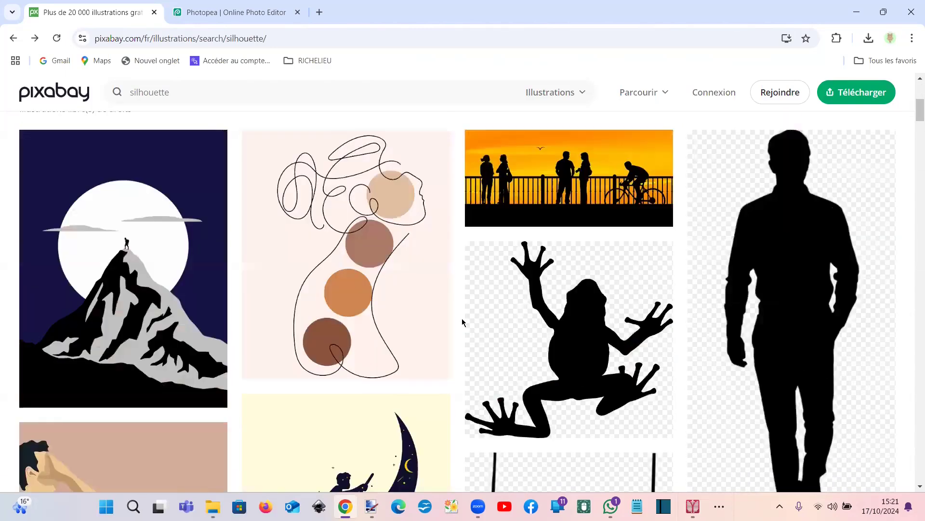
pyautogui.scroll(-10, 462, 319)
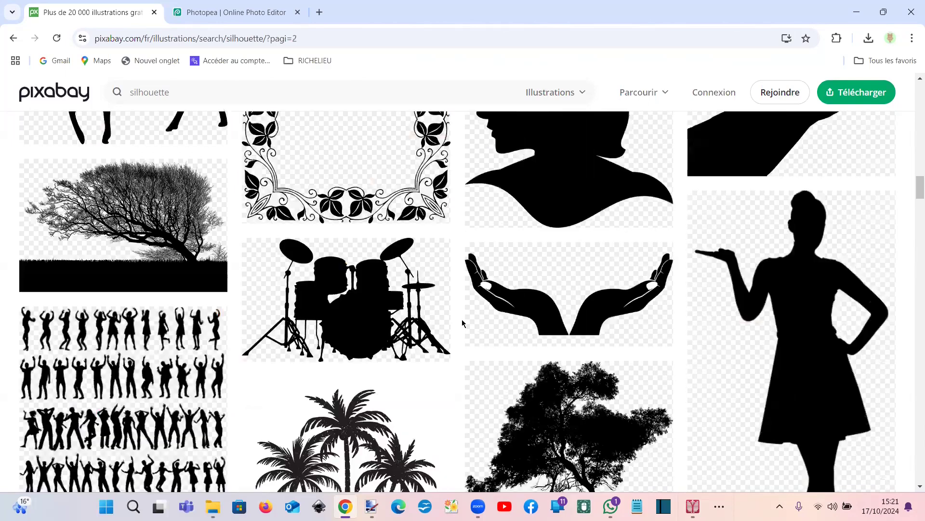
pyautogui.scroll(-8, 462, 322)
pyautogui.scroll(-8, 463, 323)
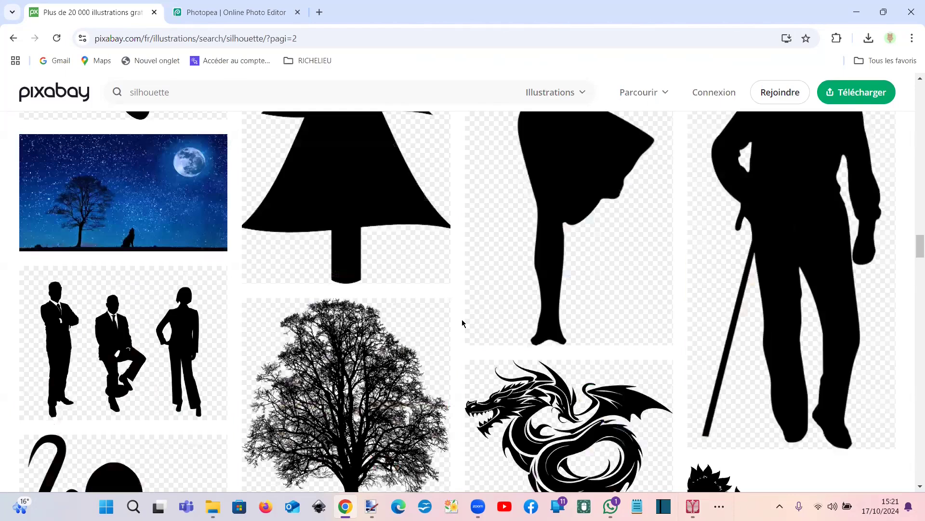
pyautogui.scroll(-8, 462, 323)
pyautogui.scroll(-15, 462, 322)
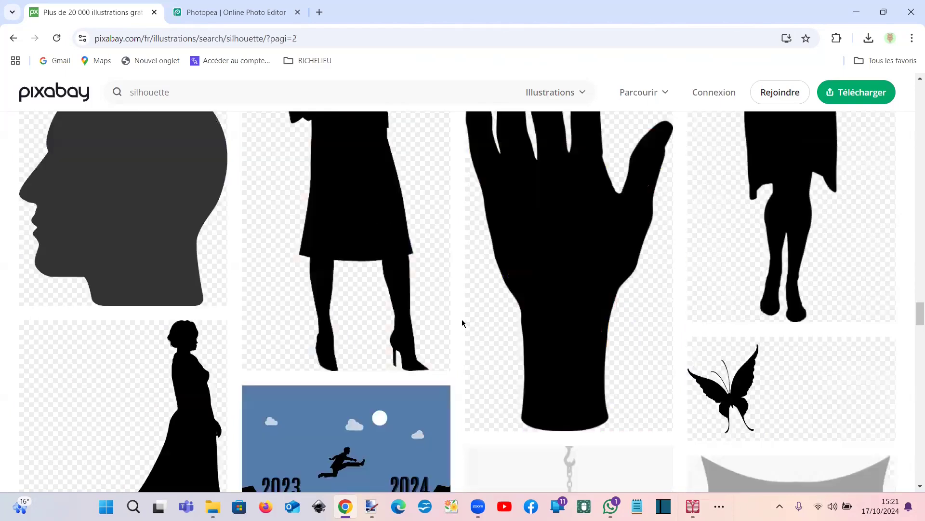
pyautogui.scroll(-8, 461, 322)
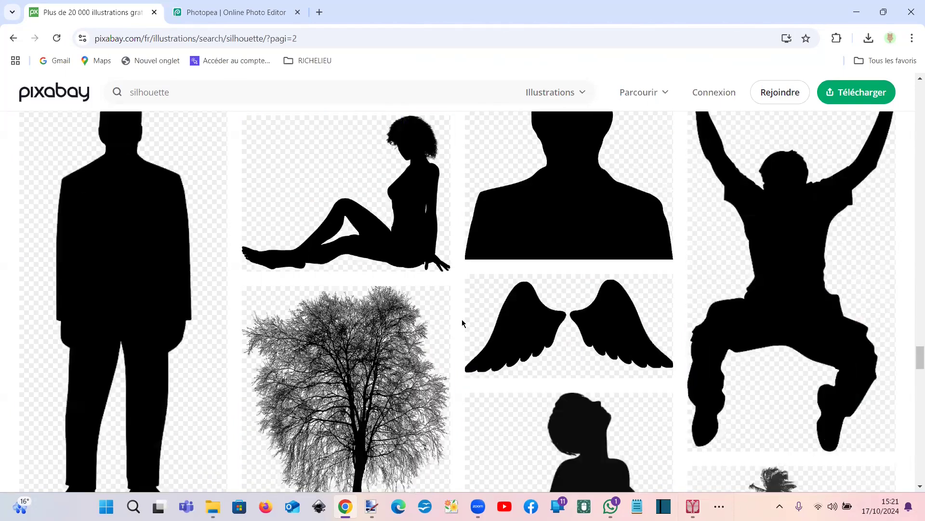
pyautogui.scroll(-8, 462, 323)
pyautogui.scroll(-15, 462, 323)
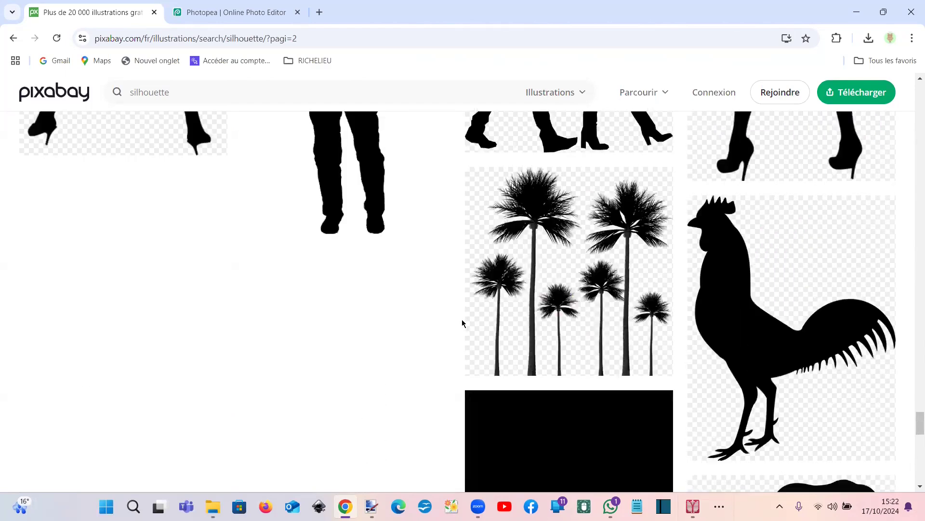
pyautogui.scroll(-5, 461, 323)
pyautogui.scroll(10, 463, 323)
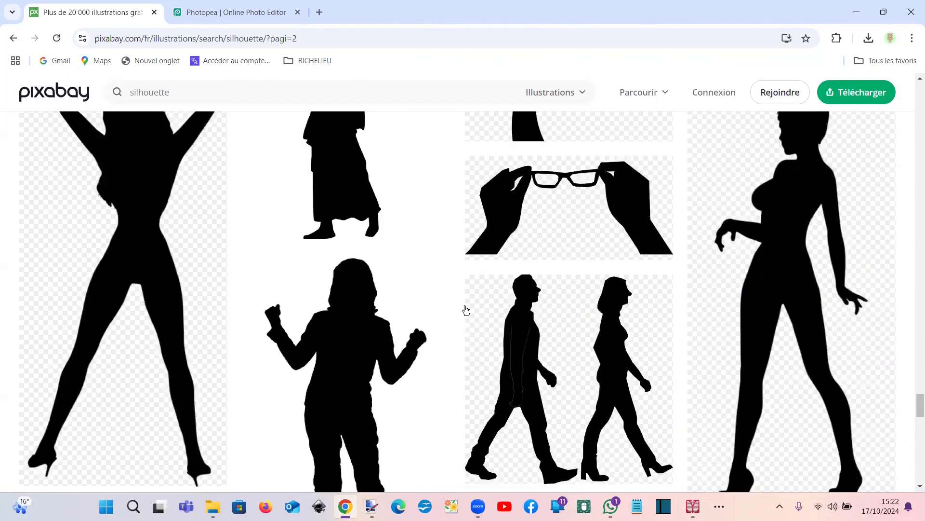
pyautogui.scroll(5, 465, 309)
pyautogui.scroll(-15, 466, 311)
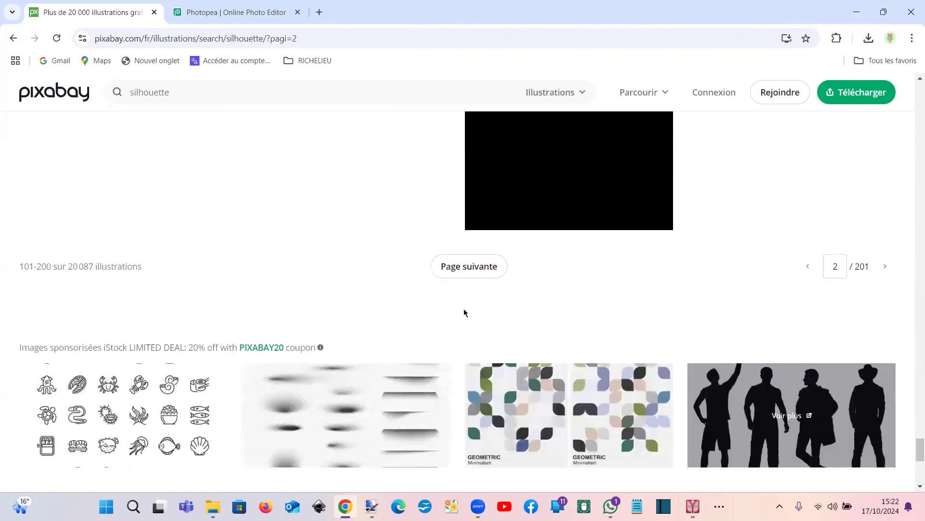
pyautogui.scroll(-6, 464, 310)
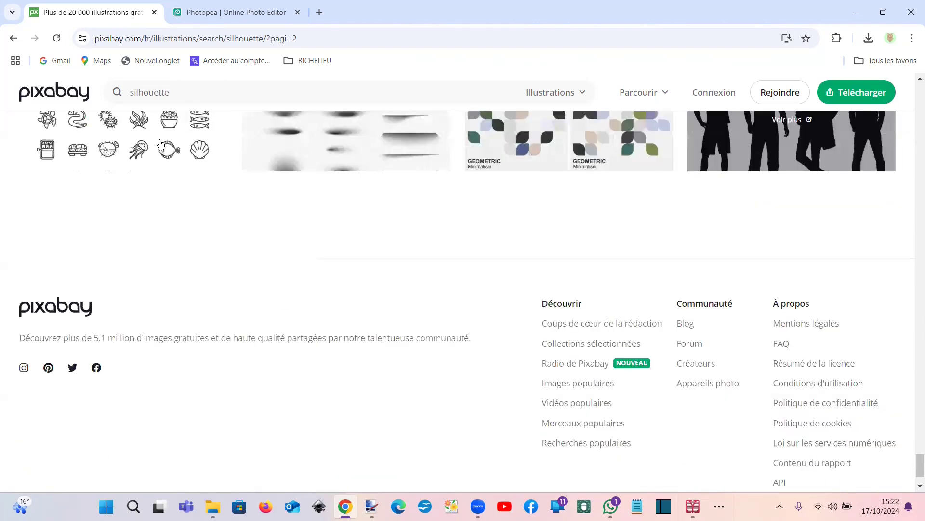
# Switch to Photopea, close ballon.psd and start opening another image file.
pyautogui.click(193, 14)
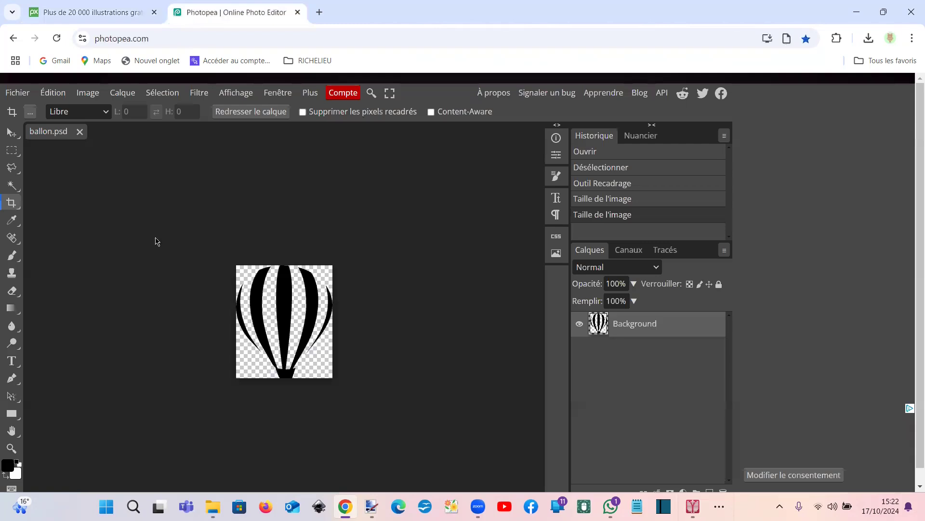
pyautogui.click(80, 131)
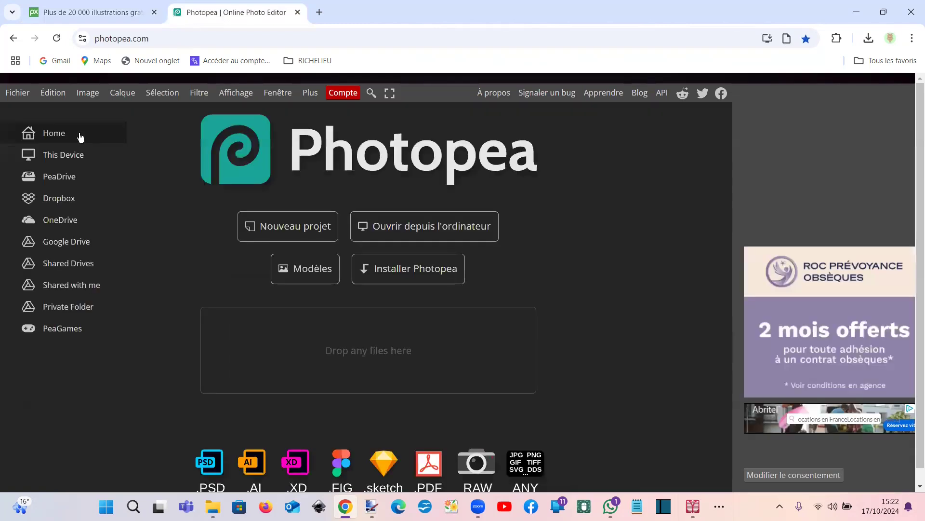
pyautogui.click(19, 95)
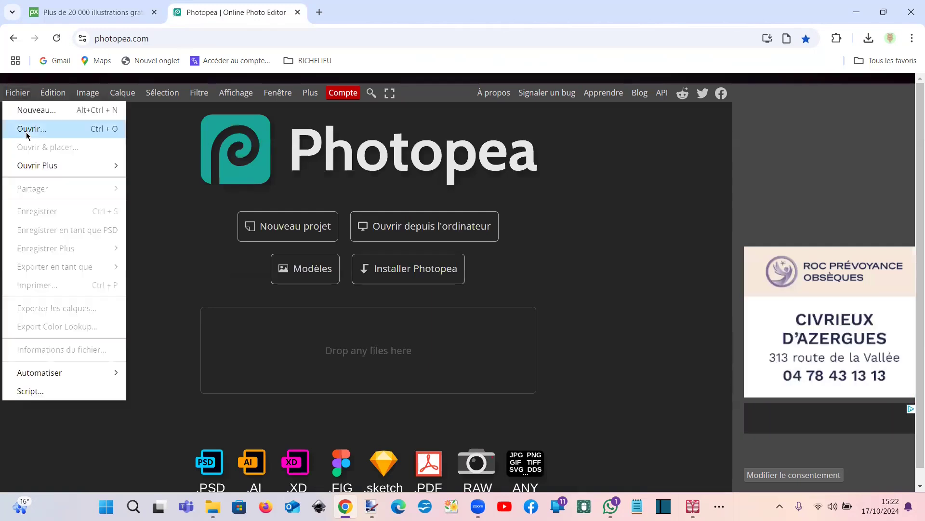
pyautogui.click(26, 134)
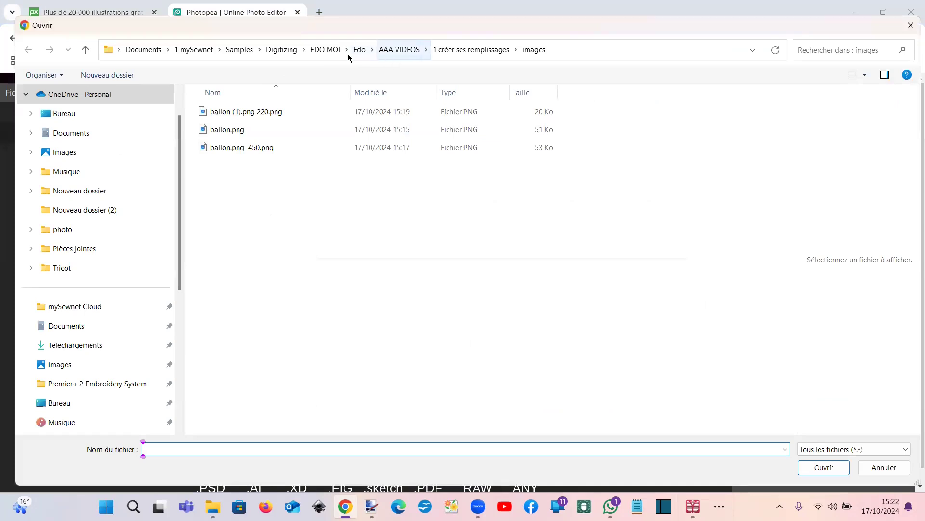
# Open the 300-pixel palm tree image from Documents > dessin libre de drot 4 > DESSIN POUR ECQ > VIGNETTE.
pyautogui.click(102, 140)
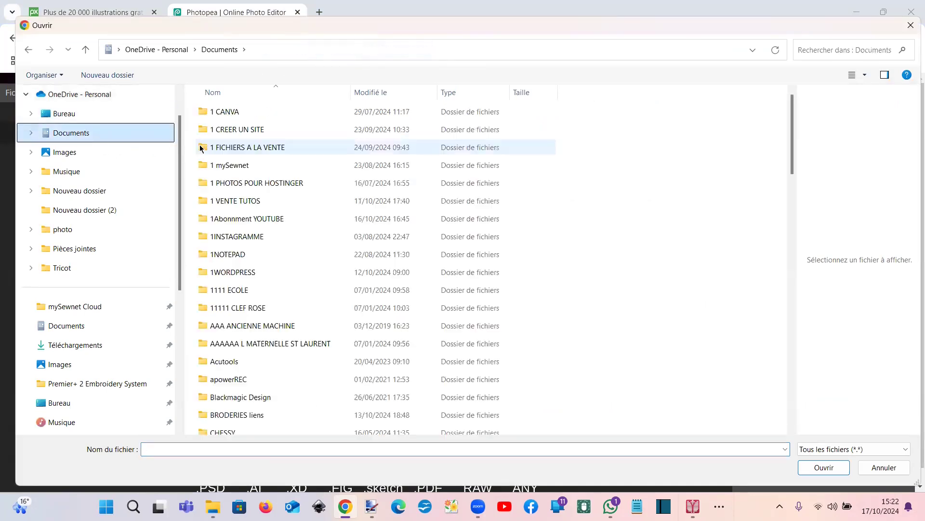
pyautogui.scroll(-4, 251, 346)
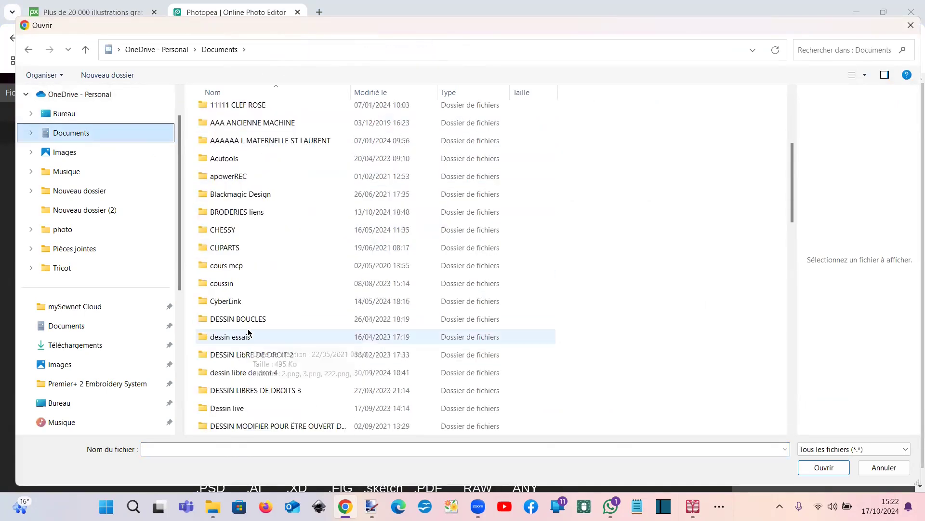
pyautogui.click(243, 371)
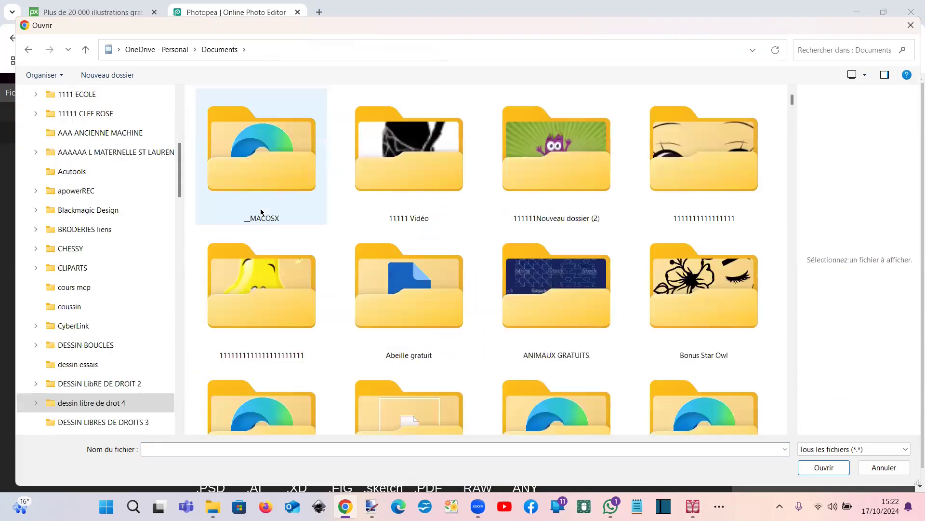
pyautogui.scroll(-5, 262, 214)
pyautogui.scroll(-10, 262, 217)
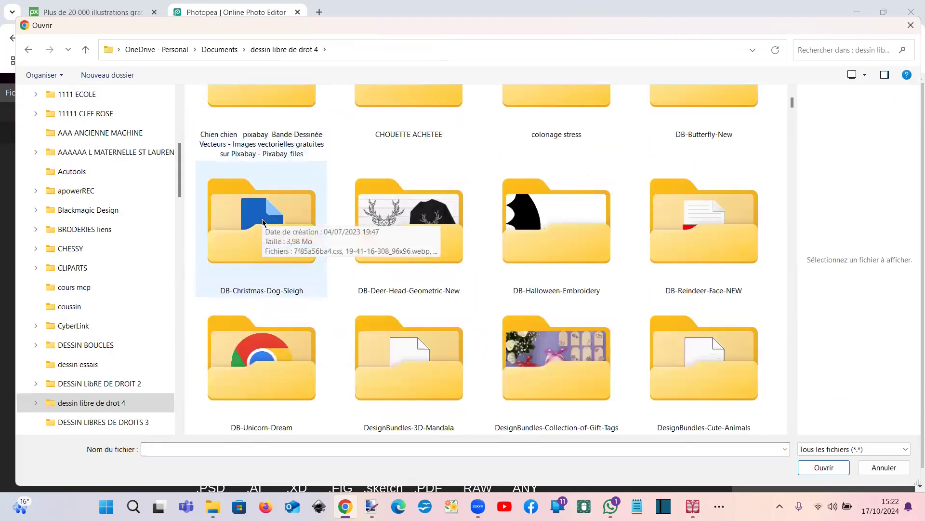
pyautogui.doubleClick(251, 237)
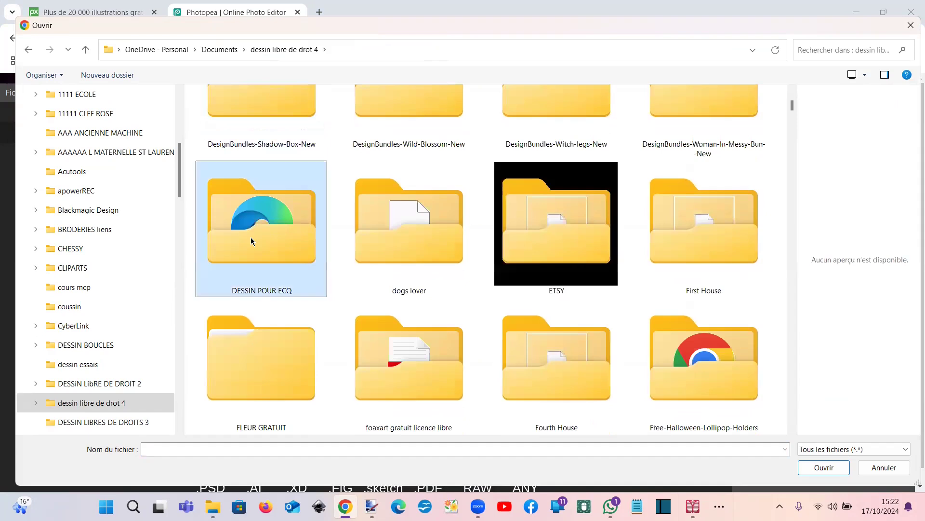
pyautogui.doubleClick(305, 132)
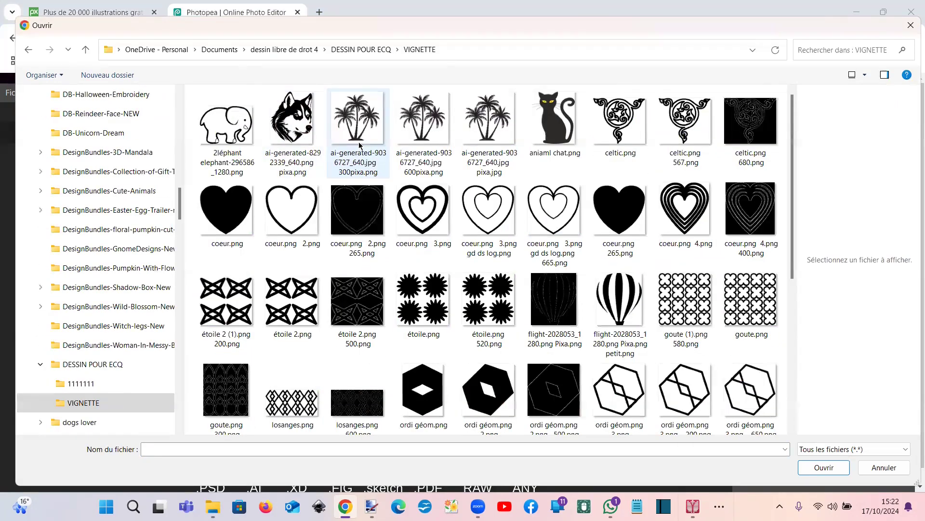
pyautogui.doubleClick(359, 145)
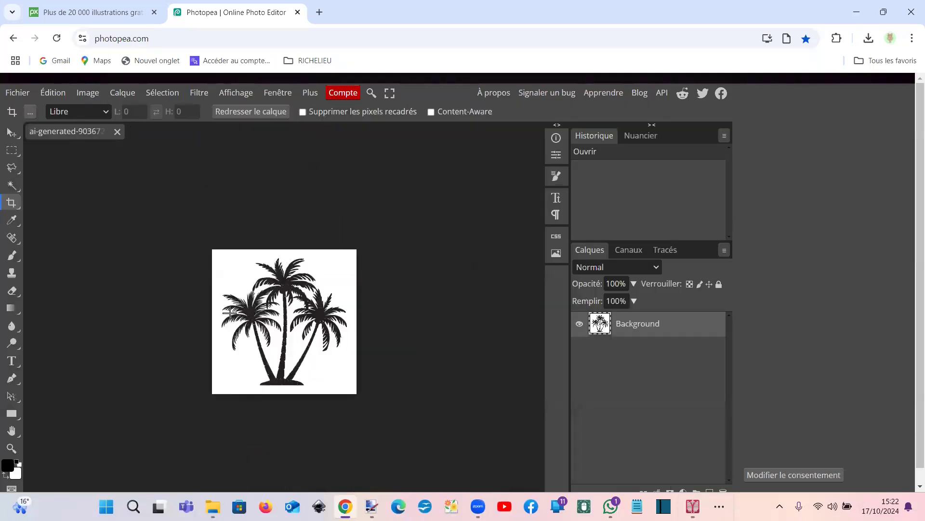
# Try to crop the palm tree image and close its document.
pyautogui.moveTo(210, 322)
pyautogui.mouseDown()
pyautogui.moveTo(88, 105)
pyautogui.moveTo(87, 174)
pyautogui.moveTo(22, 153)
pyautogui.moveTo(72, 181)
pyautogui.moveTo(196, 200)
pyautogui.moveTo(122, 138)
pyautogui.moveTo(258, 195)
pyautogui.moveTo(135, 182)
pyautogui.moveTo(14, 206)
pyautogui.moveTo(35, 202)
pyautogui.mouseUp()
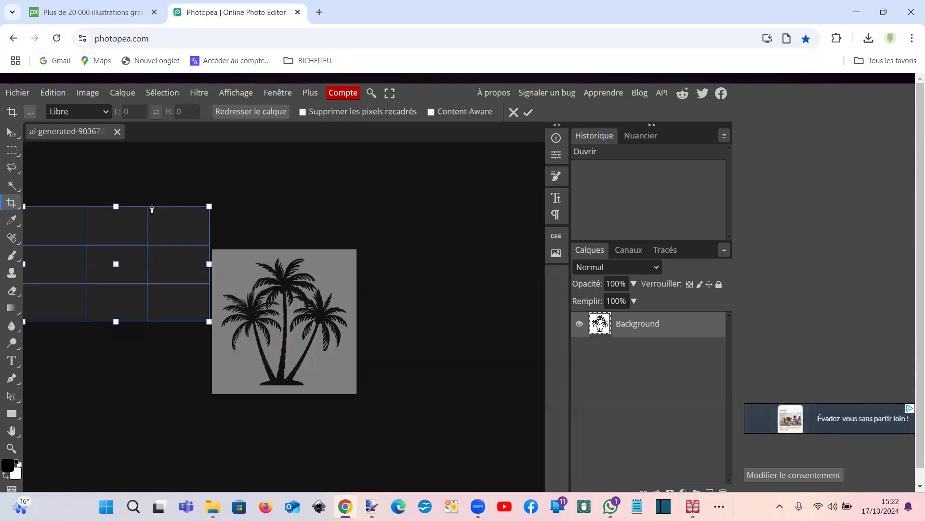
pyautogui.press('Return')
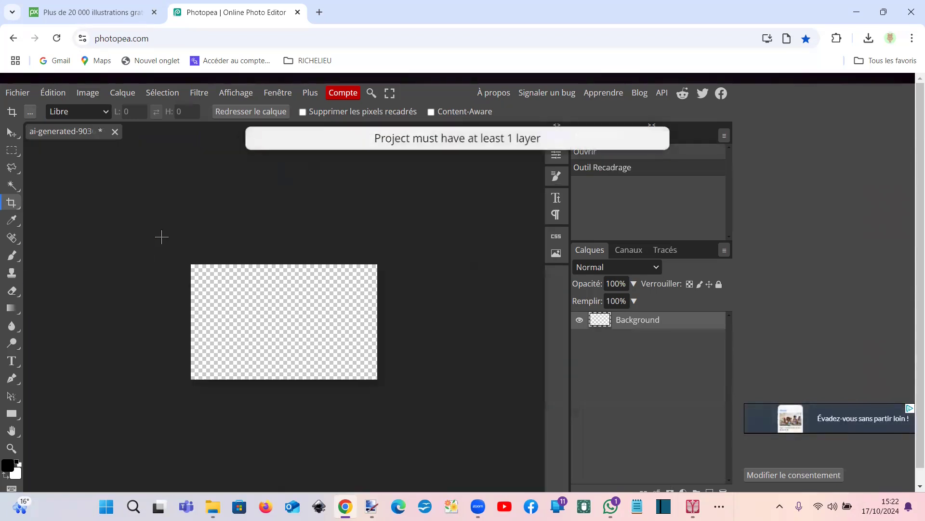
pyautogui.click(115, 132)
pyautogui.click(561, 139)
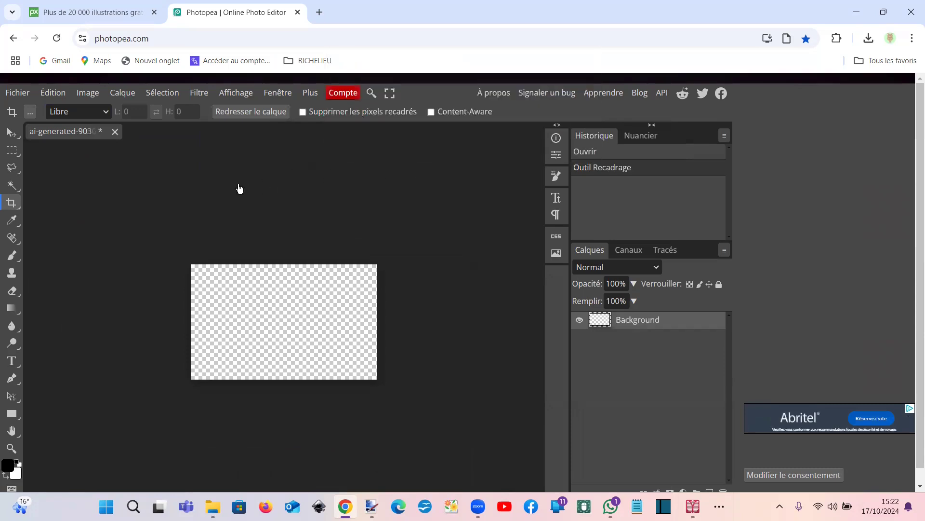
pyautogui.click(23, 94)
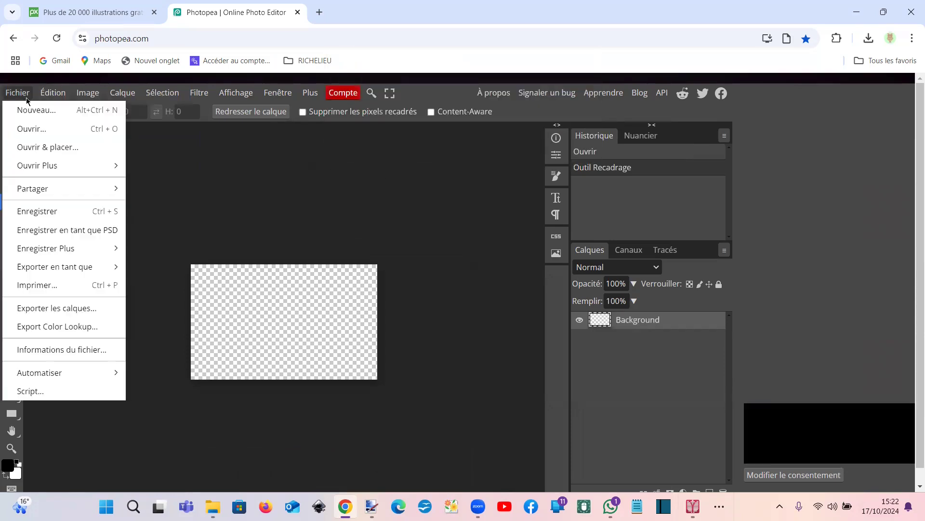
# Switch to the Pixabay silhouette results, move on to the third page and view the clothesline illustration before returning to the results.
pyautogui.click(87, 18)
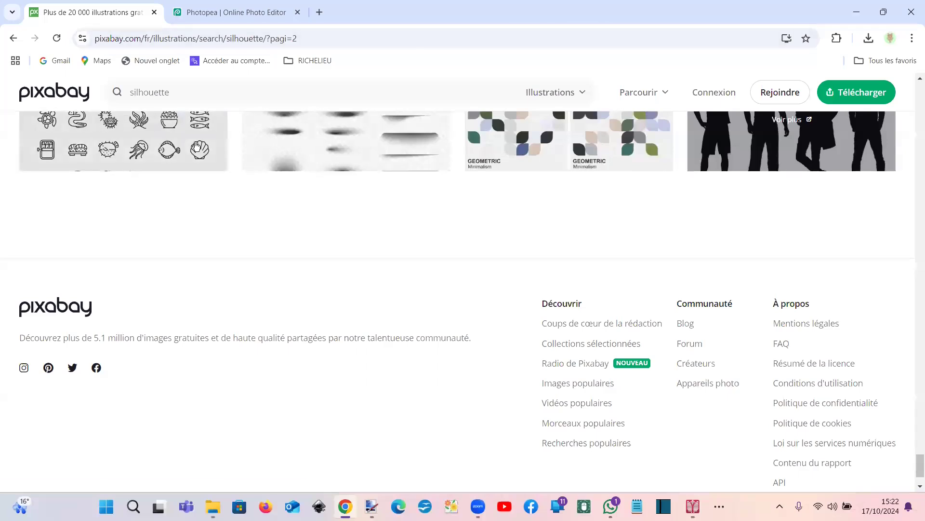
pyautogui.scroll(5, 209, 186)
pyautogui.scroll(-5, 217, 191)
pyautogui.scroll(5, 337, 212)
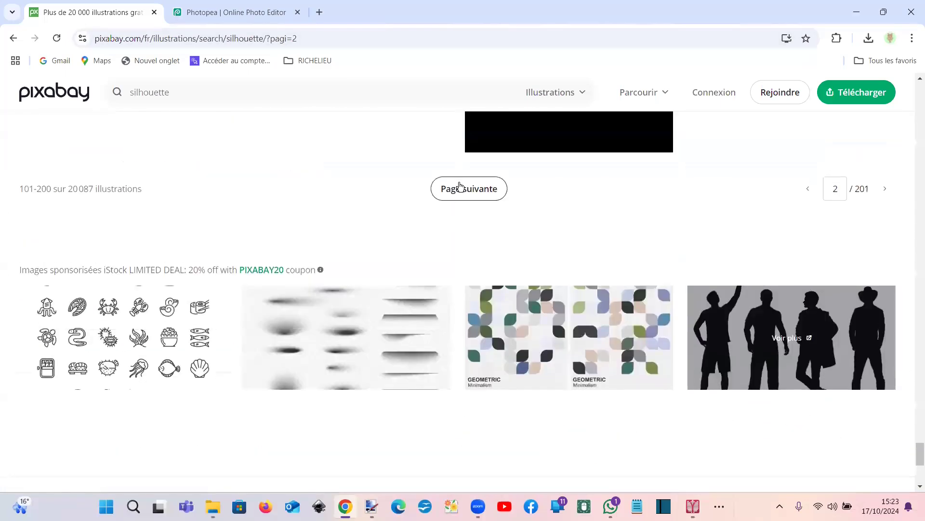
pyautogui.scroll(6, 449, 217)
pyautogui.scroll(15, 434, 217)
pyautogui.scroll(-8, 388, 215)
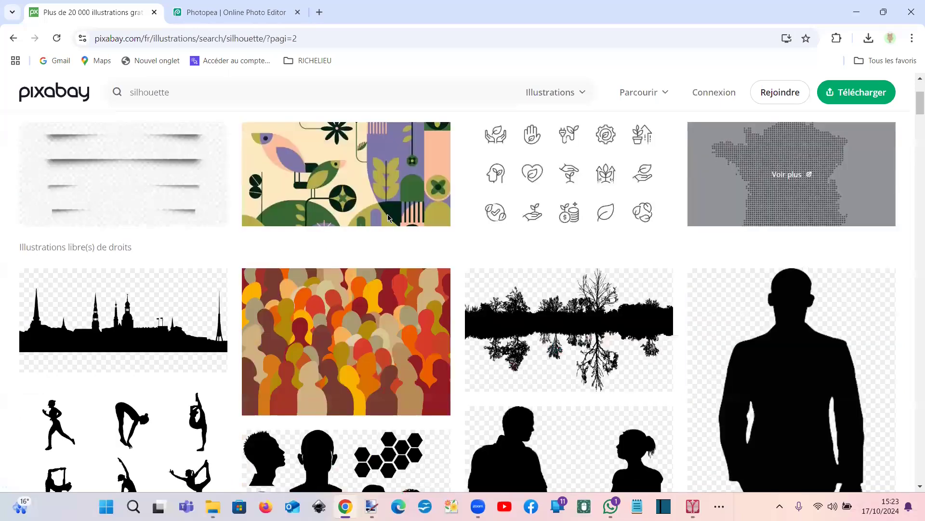
pyautogui.scroll(-4, 234, 238)
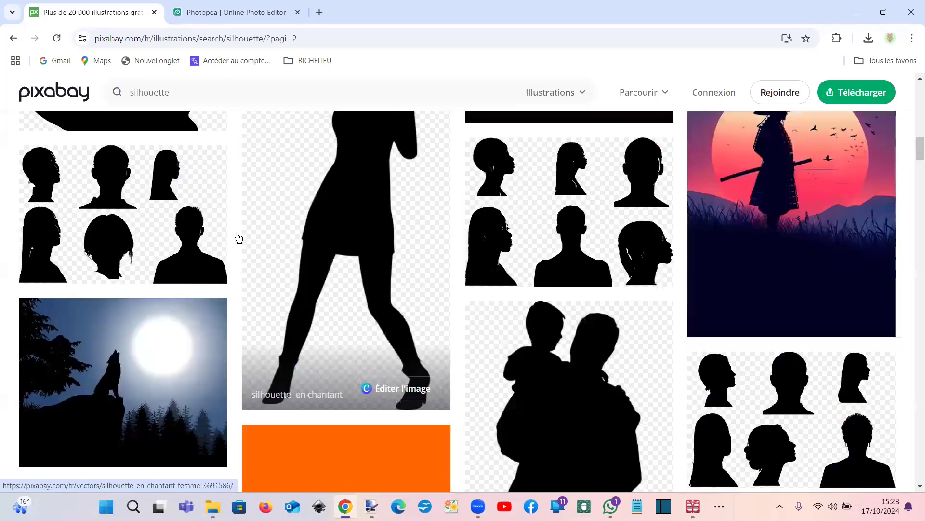
pyautogui.scroll(4, 101, 222)
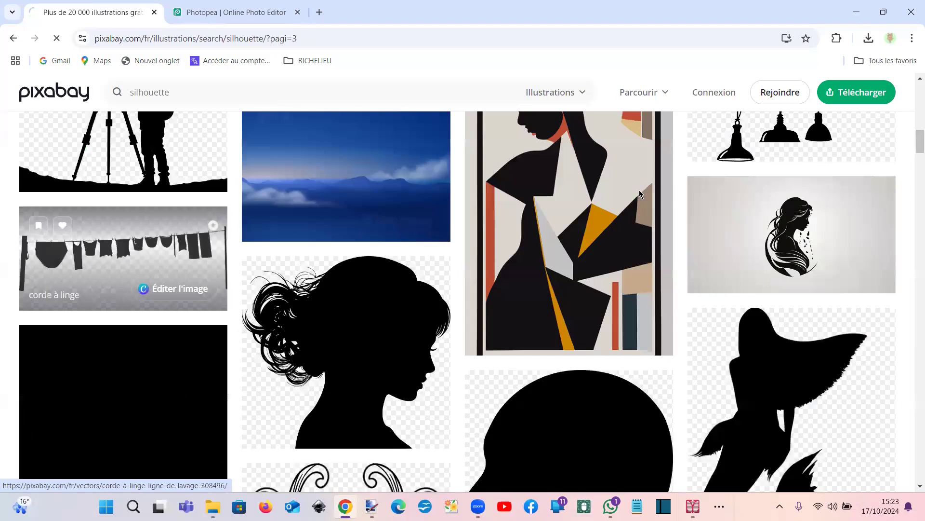
pyautogui.click(100, 222)
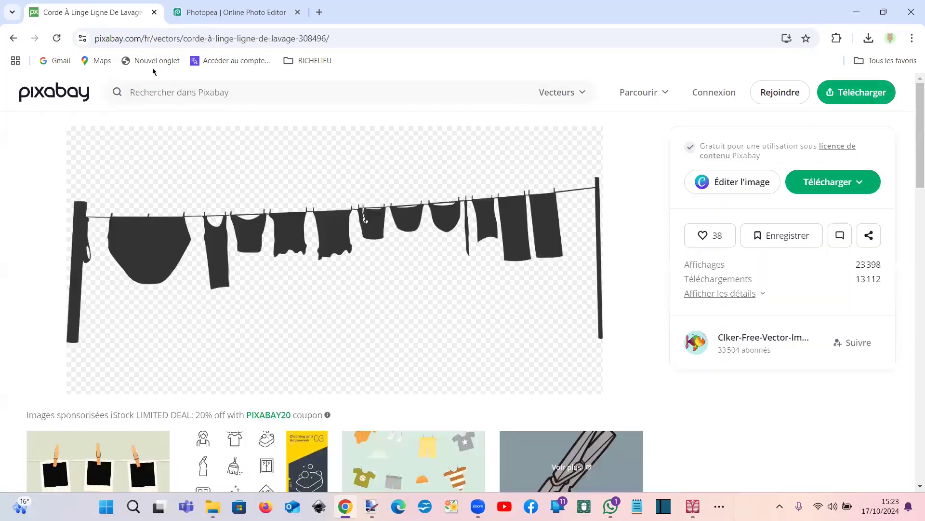
pyautogui.click(10, 40)
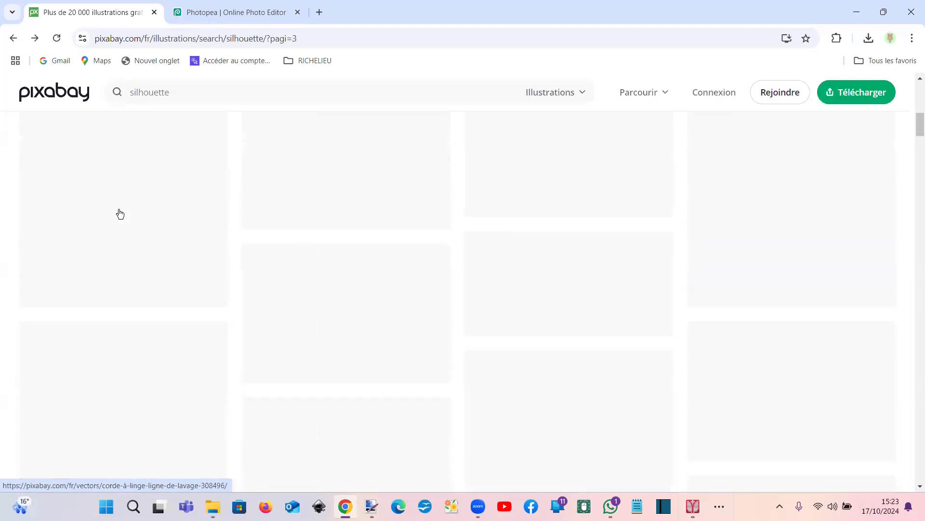
# Examine the illustrations on the third page of silhouette results down to the end of the page for usable fill motifs.
pyautogui.scroll(-3, 121, 216)
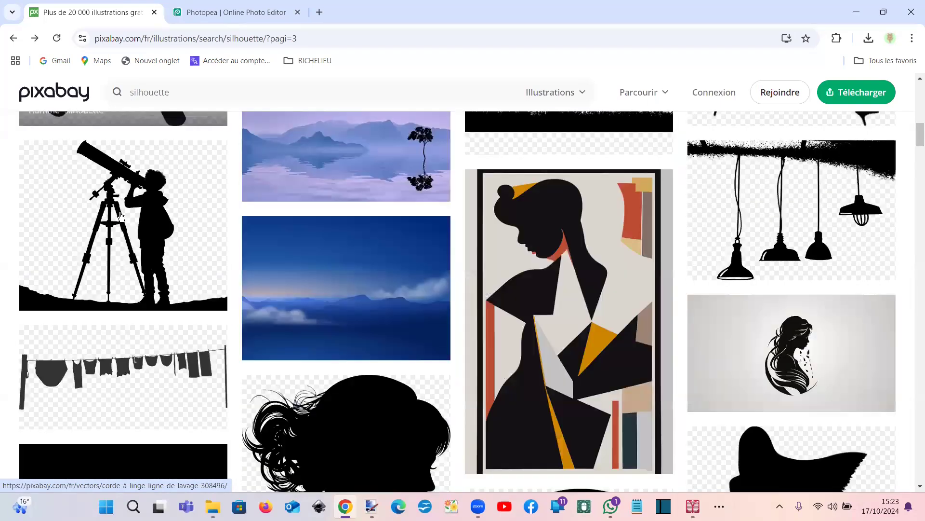
pyautogui.scroll(-6, 121, 216)
pyautogui.scroll(-6, 121, 217)
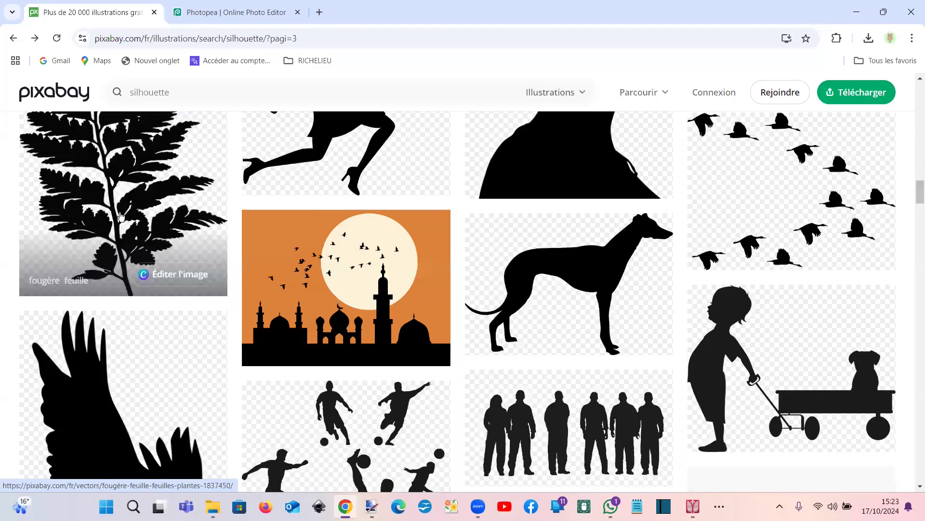
pyautogui.scroll(-8, 121, 216)
pyautogui.scroll(-12, 121, 217)
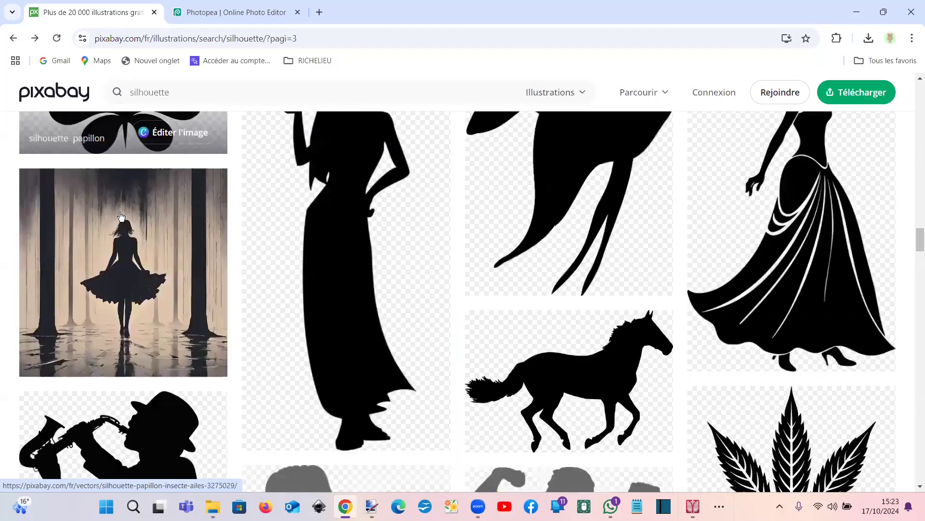
pyautogui.scroll(-5, 121, 217)
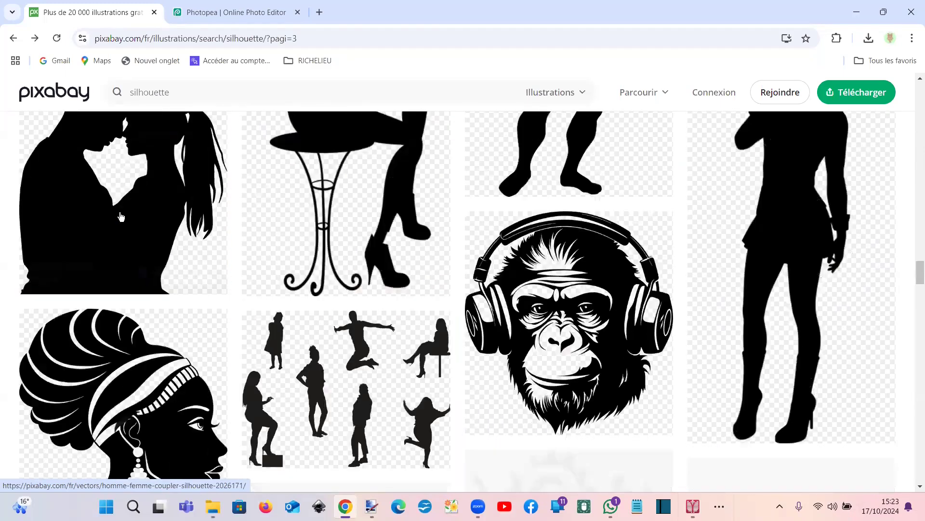
pyautogui.scroll(-10, 121, 216)
pyautogui.scroll(-10, 120, 217)
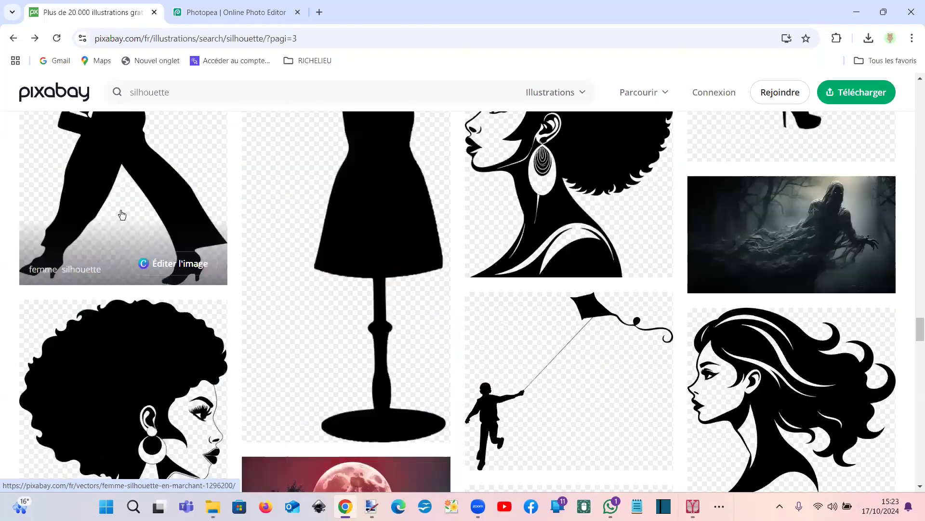
pyautogui.scroll(10, 121, 208)
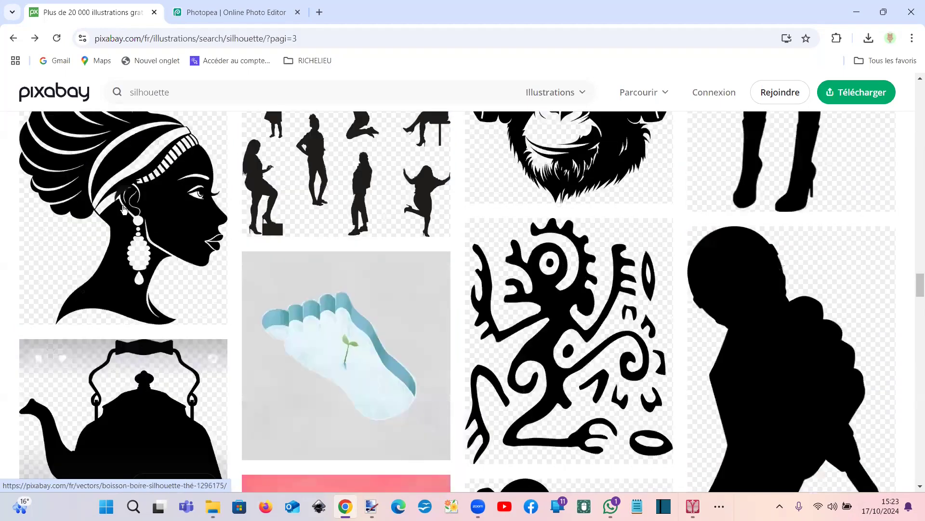
pyautogui.scroll(10, 123, 208)
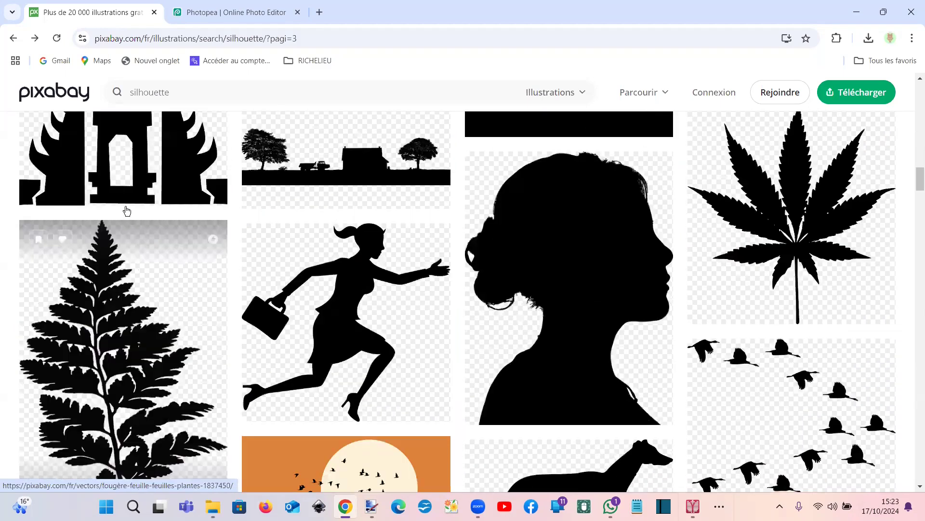
pyautogui.scroll(10, 127, 211)
pyautogui.scroll(5, 126, 210)
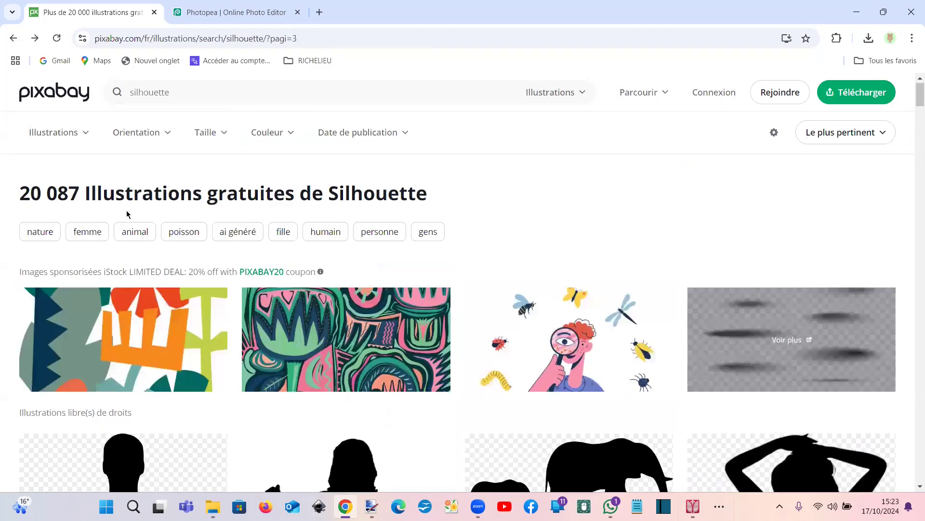
pyautogui.scroll(-15, 127, 212)
pyautogui.scroll(-5, 128, 215)
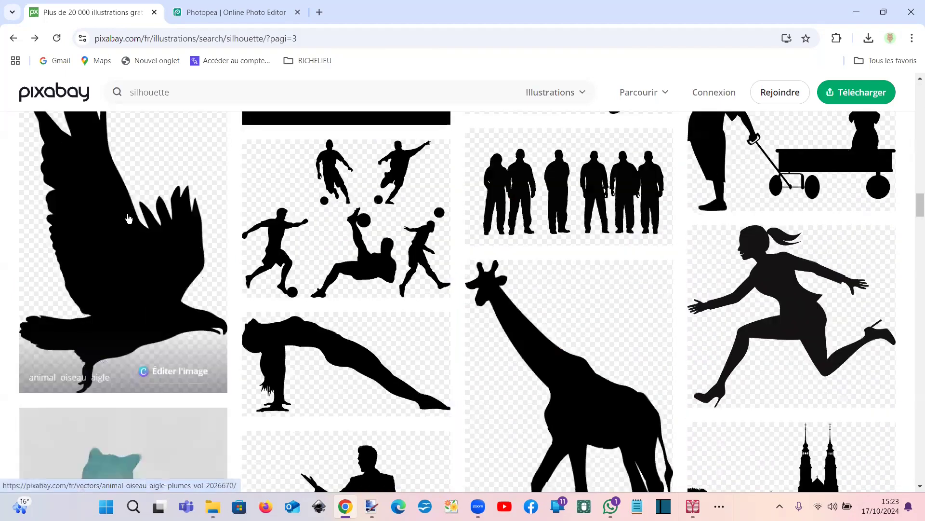
pyautogui.scroll(-5, 128, 219)
pyautogui.scroll(-10, 129, 219)
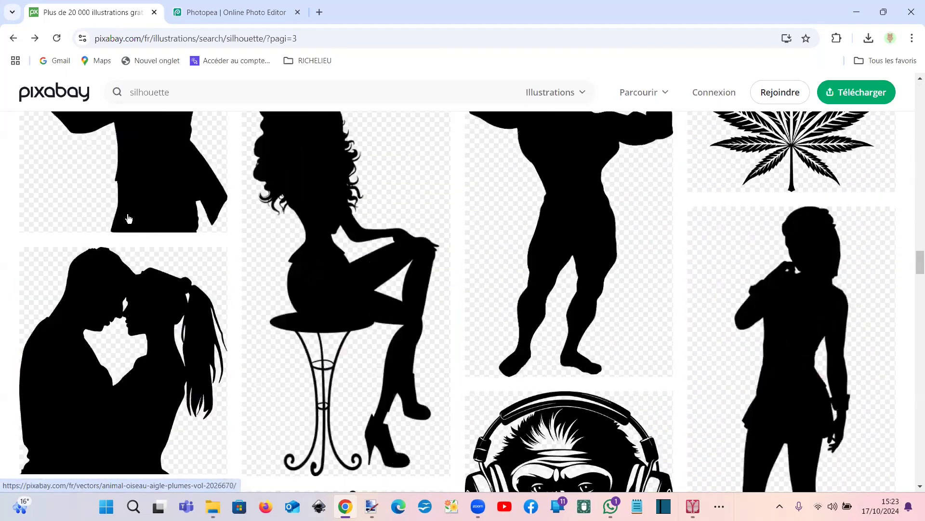
pyautogui.scroll(-10, 129, 219)
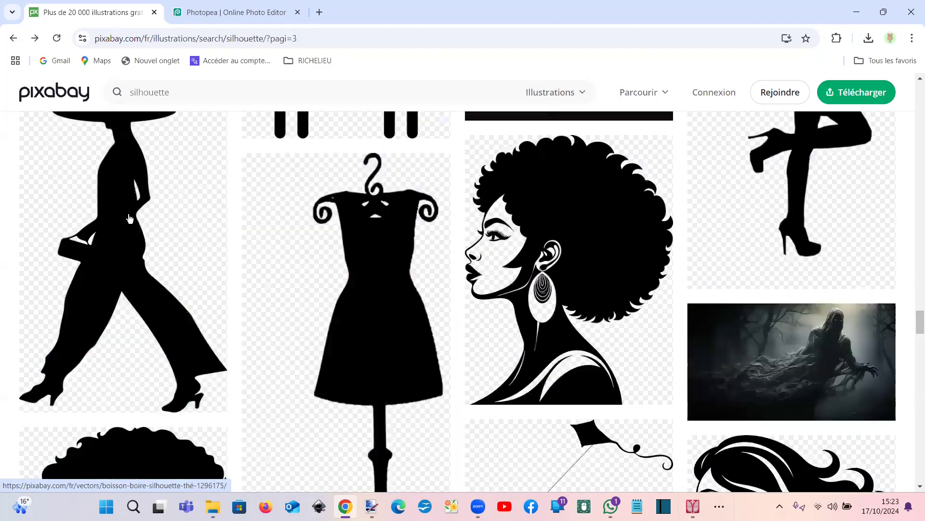
pyautogui.scroll(-5, 129, 219)
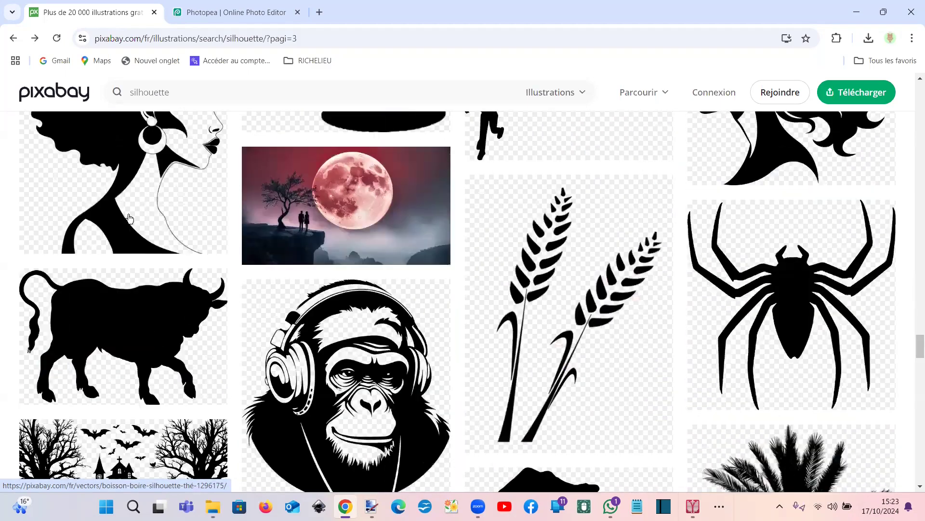
pyautogui.scroll(-5, 129, 219)
pyautogui.scroll(-3, 129, 219)
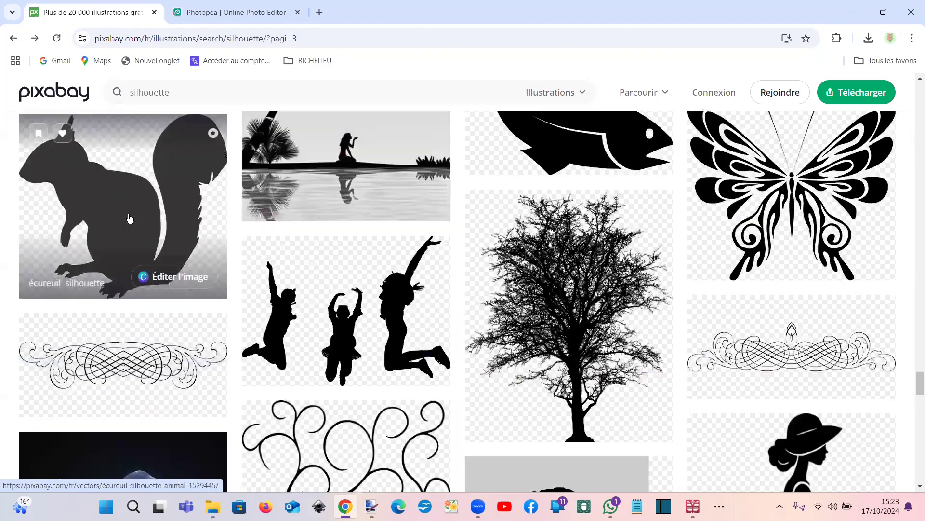
pyautogui.scroll(-5, 130, 219)
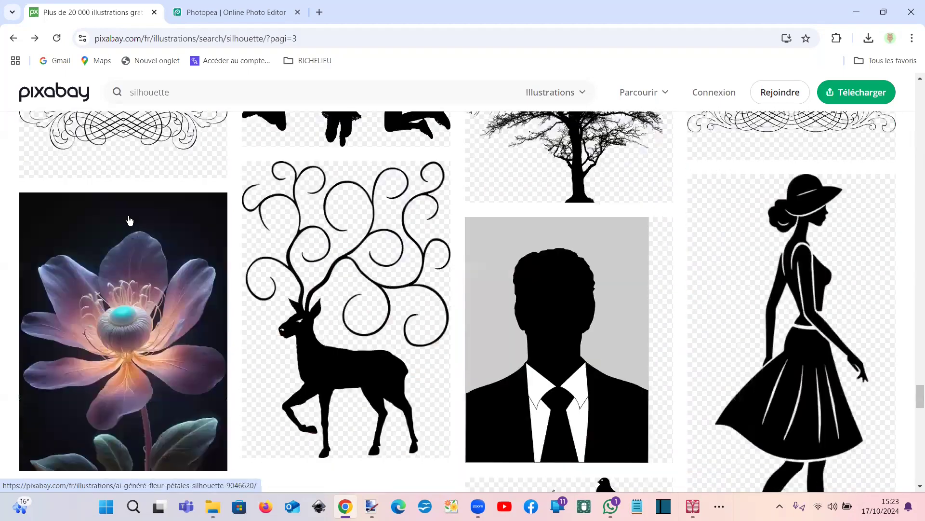
pyautogui.scroll(-15, 130, 220)
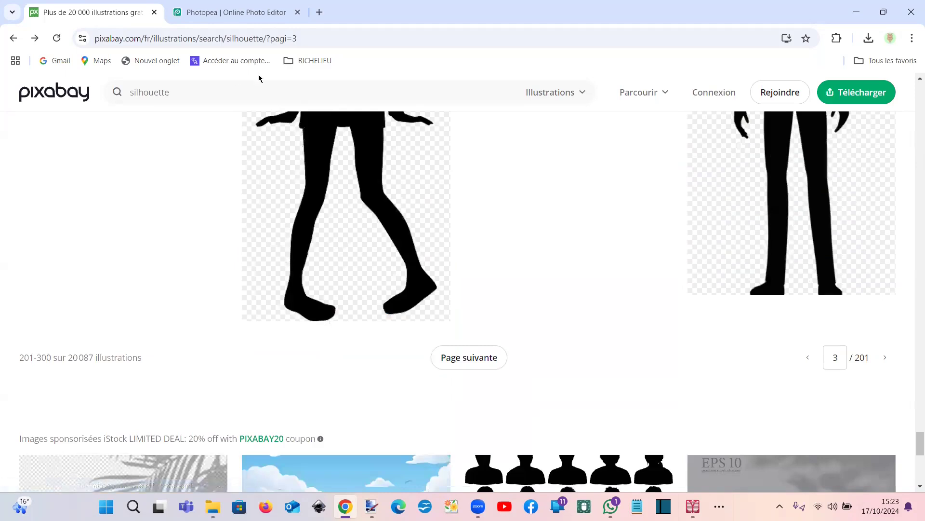
# Search Pixabay illustrations for "silhouette cygne" and open the black swan vector with the striped wing.
pyautogui.click(253, 90)
pyautogui.write('cygne')
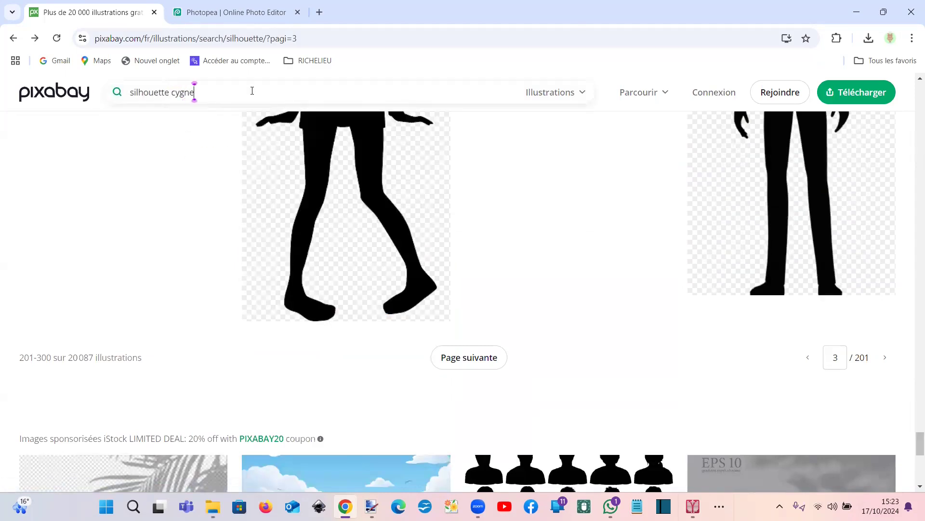
pyautogui.press('Return')
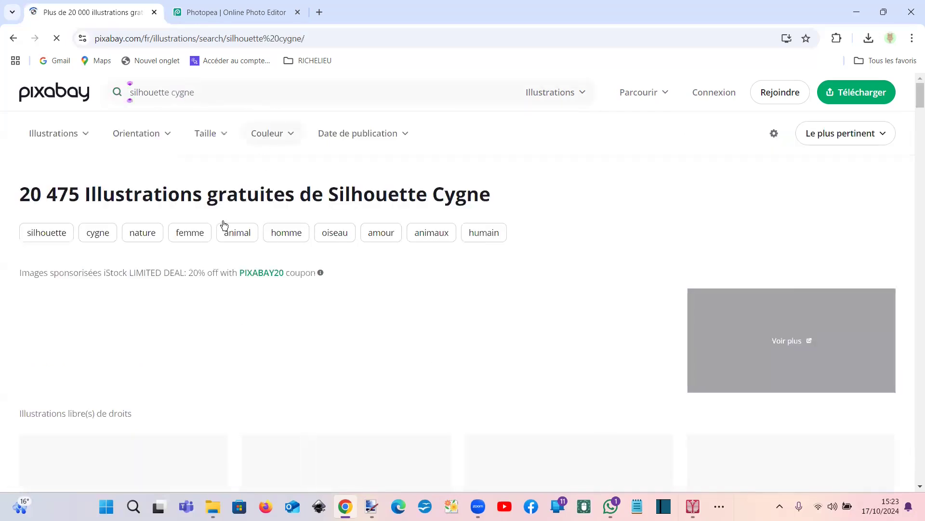
pyautogui.scroll(-3, 192, 242)
pyautogui.scroll(-5, 191, 241)
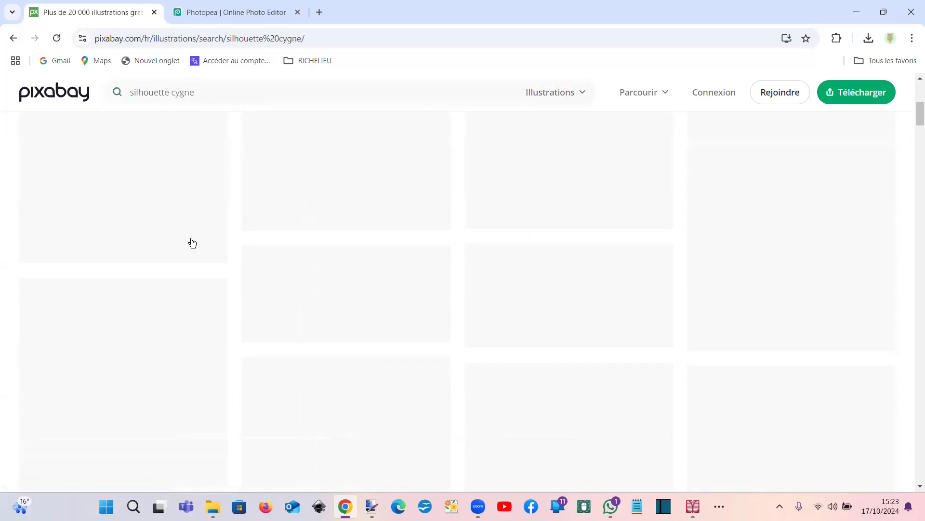
pyautogui.click(136, 173)
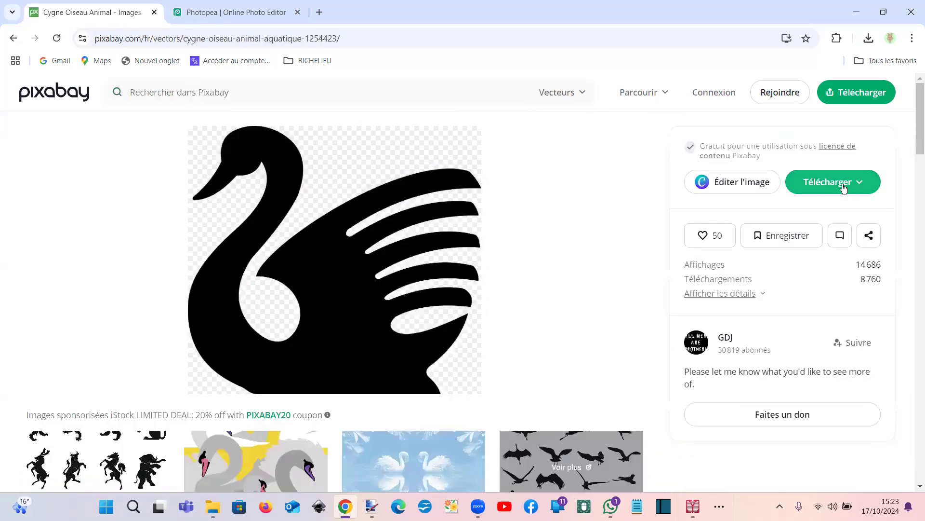
# Download the swan image as a 640×583 PNG.
pyautogui.click(843, 188)
pyautogui.click(725, 215)
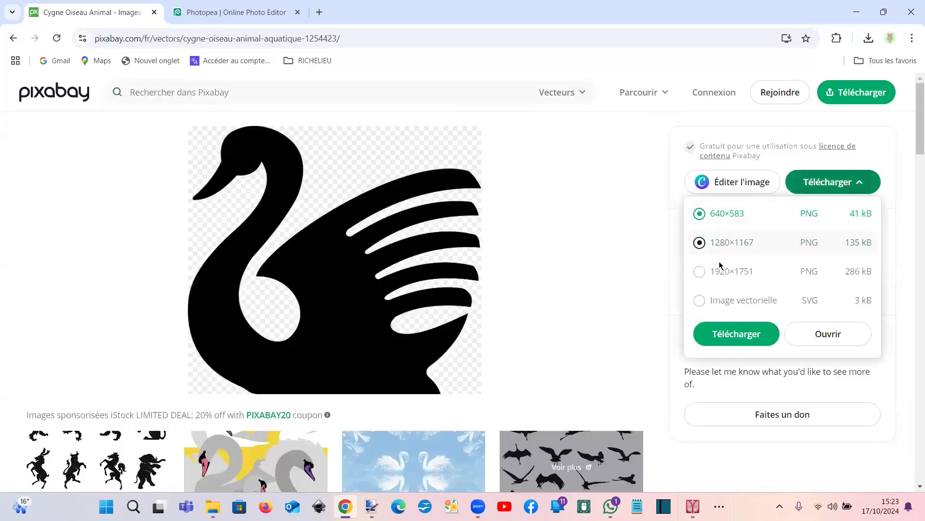
pyautogui.click(727, 334)
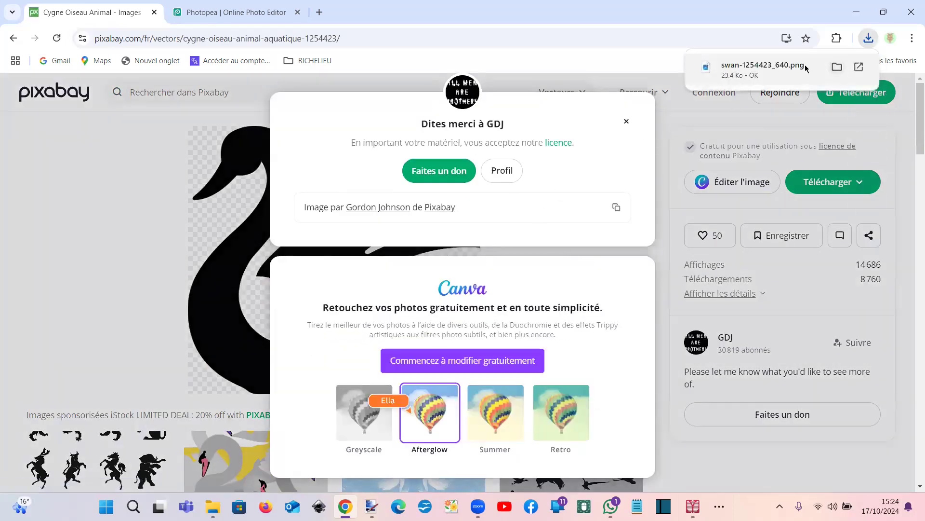
# Open the downloaded swan in the image viewer and save a copy as swan-1254423_640.png in the images folder, then close the viewer.
pyautogui.click(806, 68)
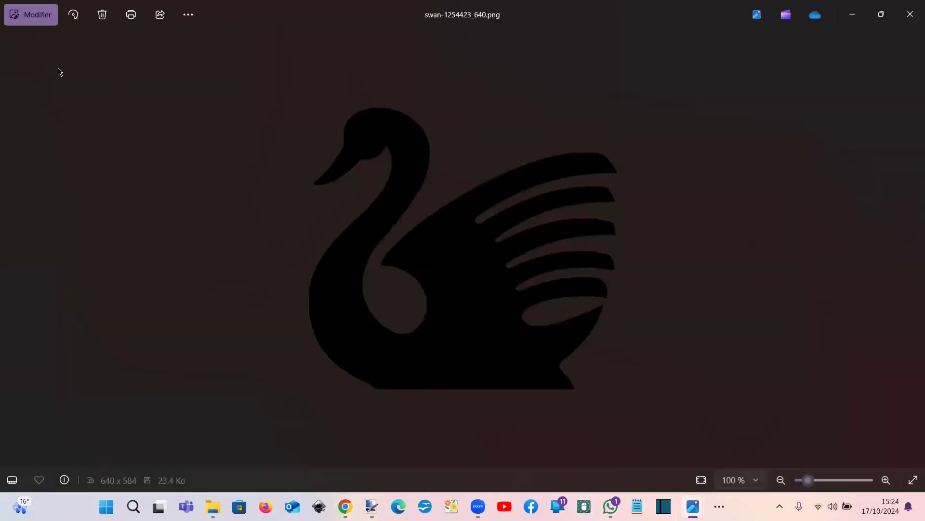
pyautogui.click(29, 22)
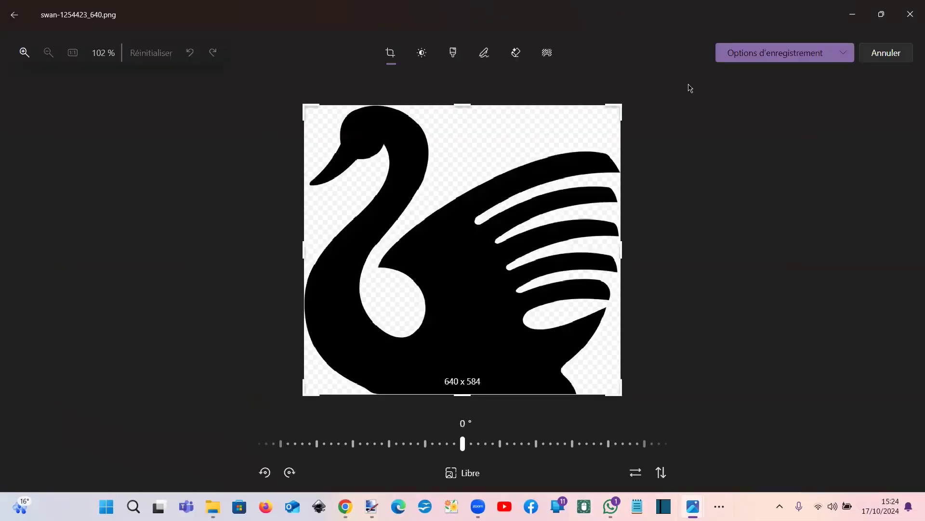
pyautogui.click(733, 60)
pyautogui.click(734, 78)
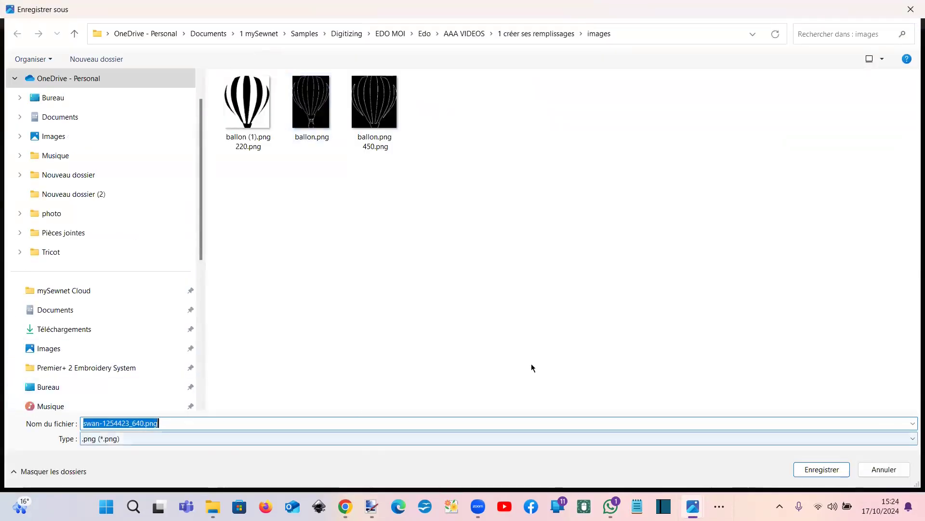
pyautogui.click(828, 470)
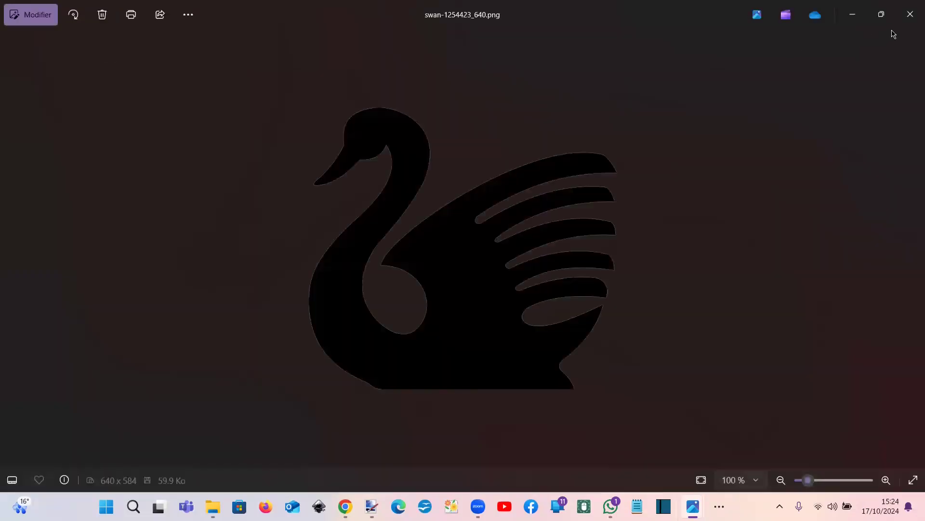
pyautogui.click(910, 14)
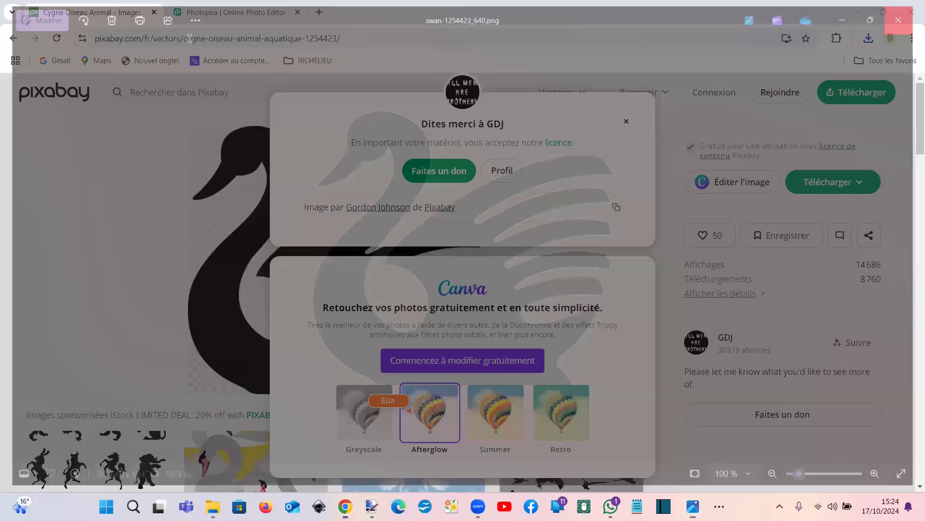
# Switch to Photopea and close the ai-generated document, discarding its unsaved changes.
pyautogui.click(191, 15)
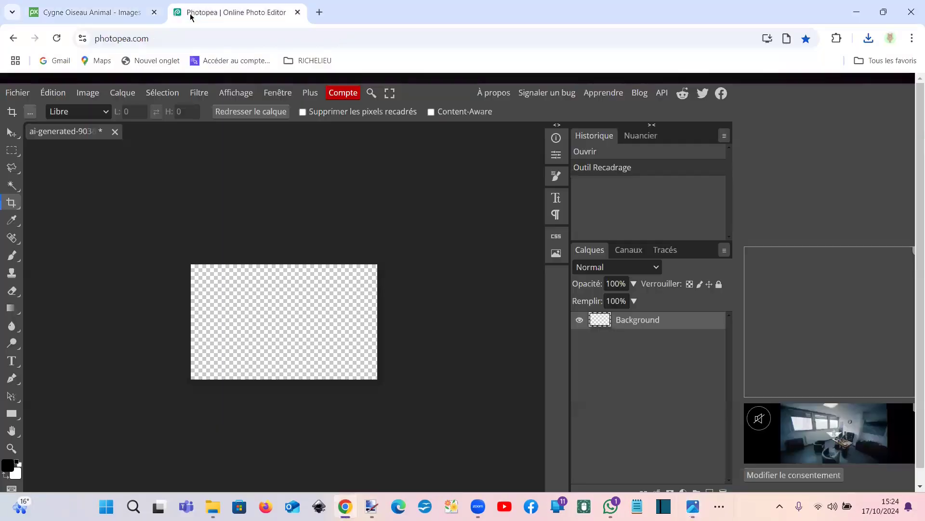
pyautogui.click(114, 132)
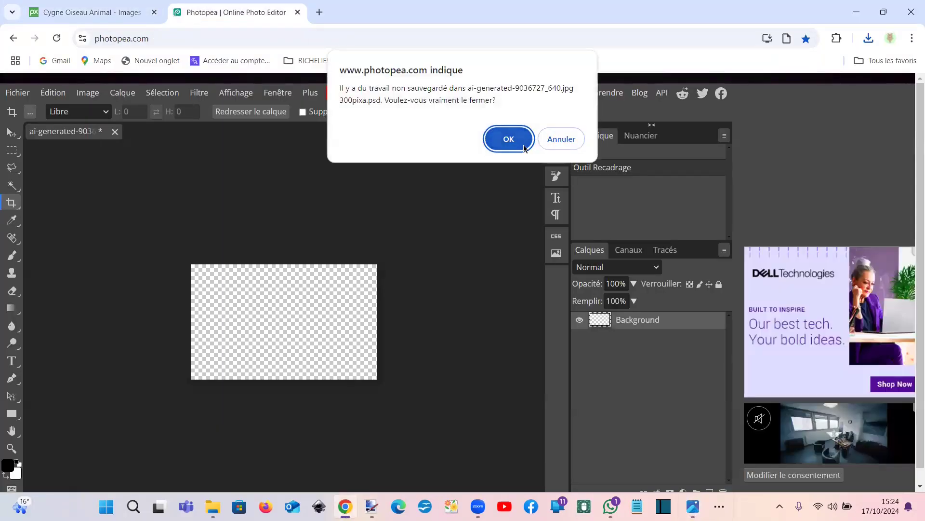
pyautogui.click(507, 139)
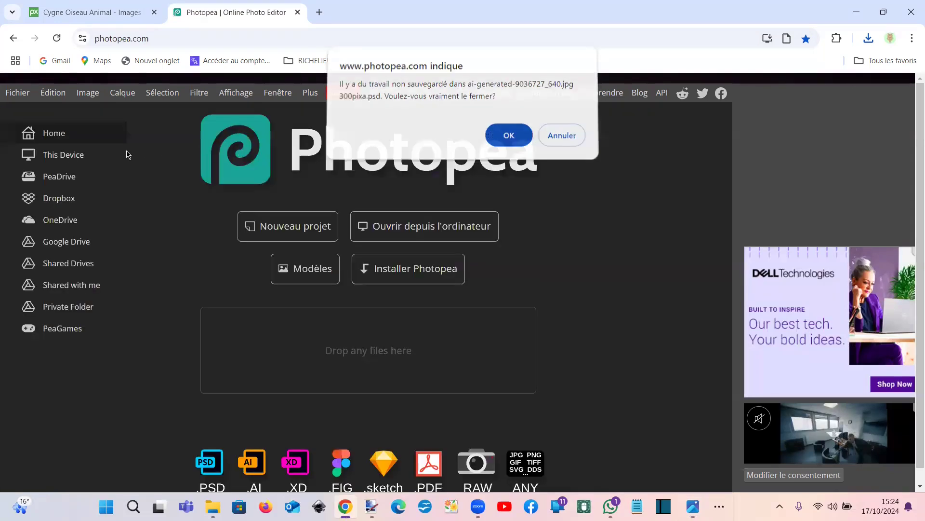
# Start opening a file and browse to Documents > 1 mySewnet > Samples > Digitizing > EDO MOI > Edo.
pyautogui.click(20, 93)
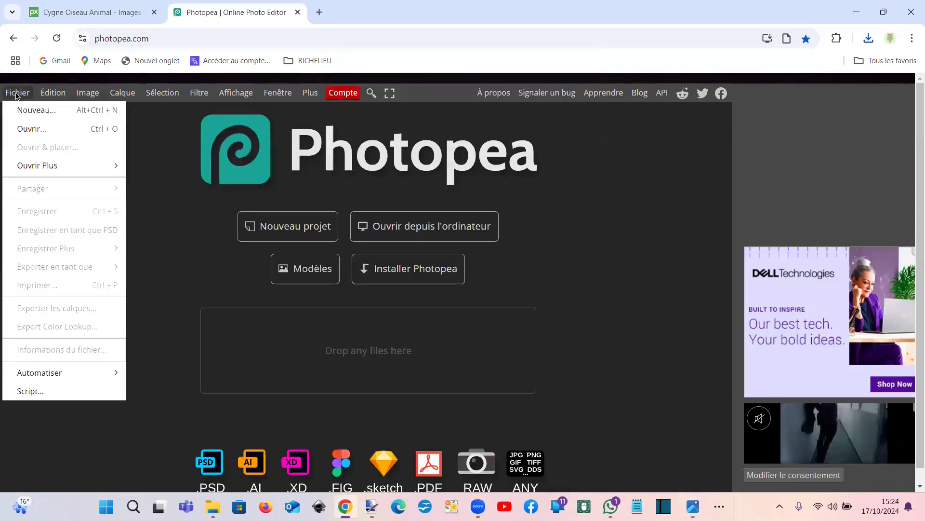
pyautogui.click(28, 136)
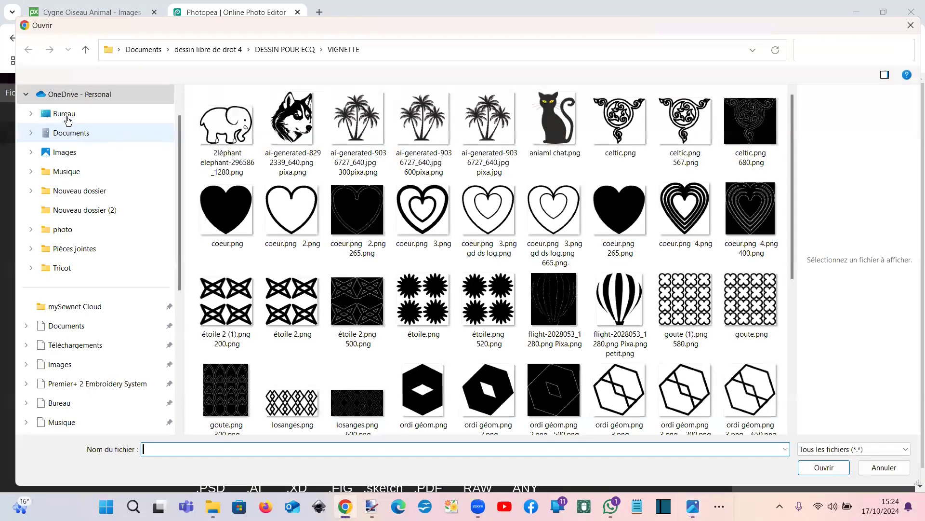
pyautogui.click(68, 133)
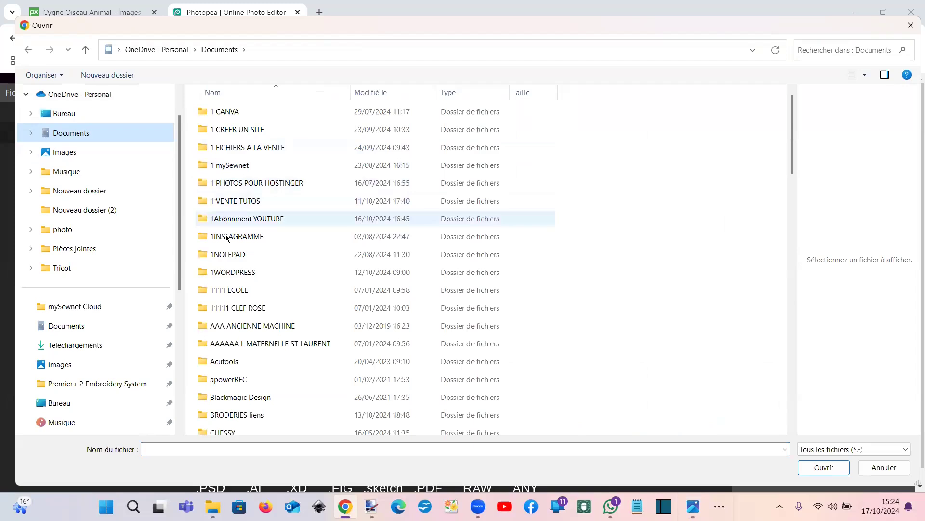
pyautogui.doubleClick(229, 165)
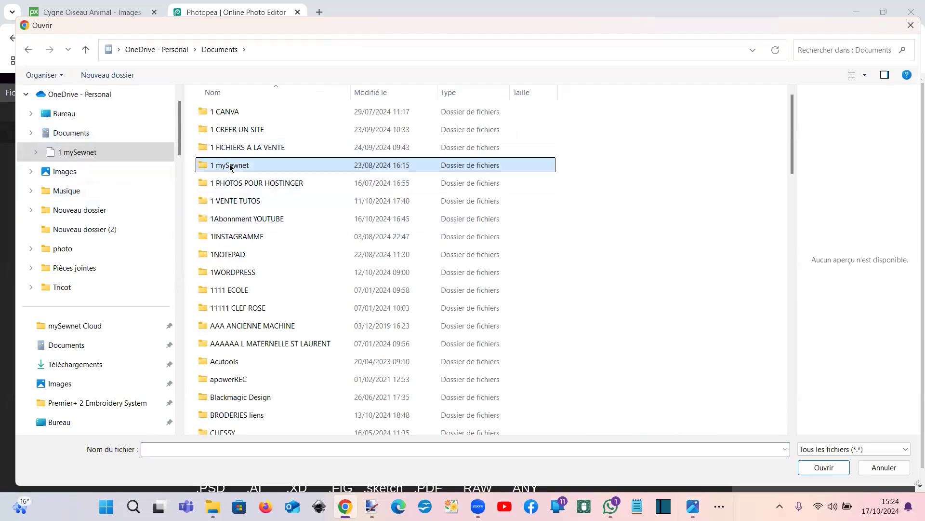
pyautogui.doubleClick(229, 184)
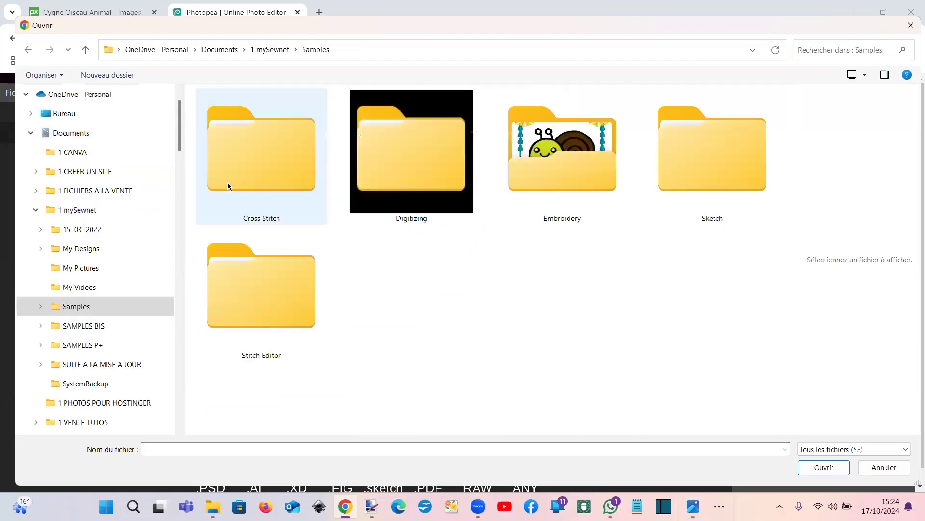
pyautogui.doubleClick(367, 187)
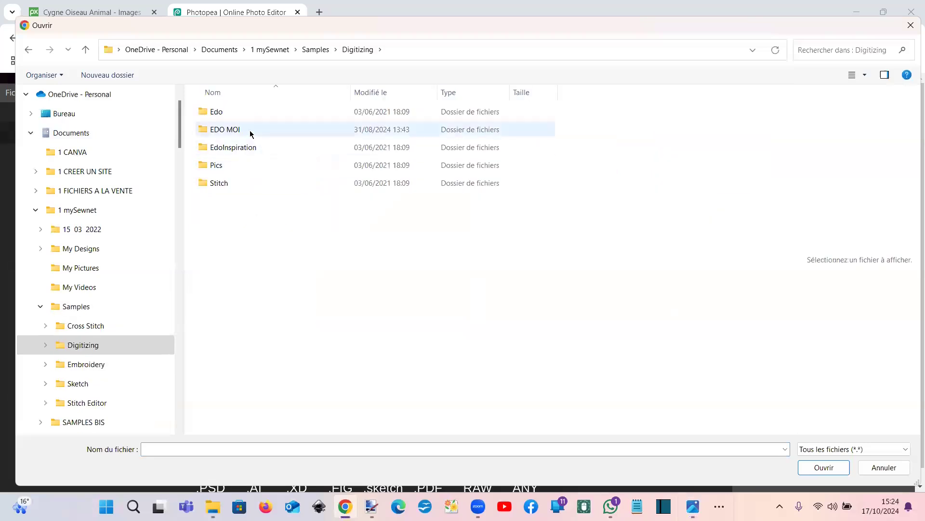
pyautogui.doubleClick(224, 130)
pyautogui.click(218, 112)
pyautogui.doubleClick(218, 113)
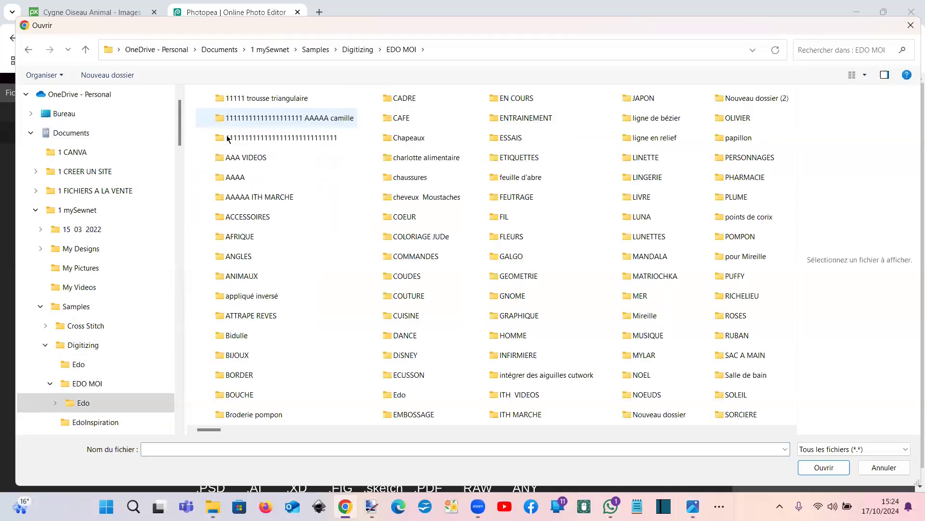
# Open swan-1254423_640.png from the images folder inside AAA VIDEOS > 1 créer ses remplissages.
pyautogui.click(252, 162)
pyautogui.doubleClick(254, 162)
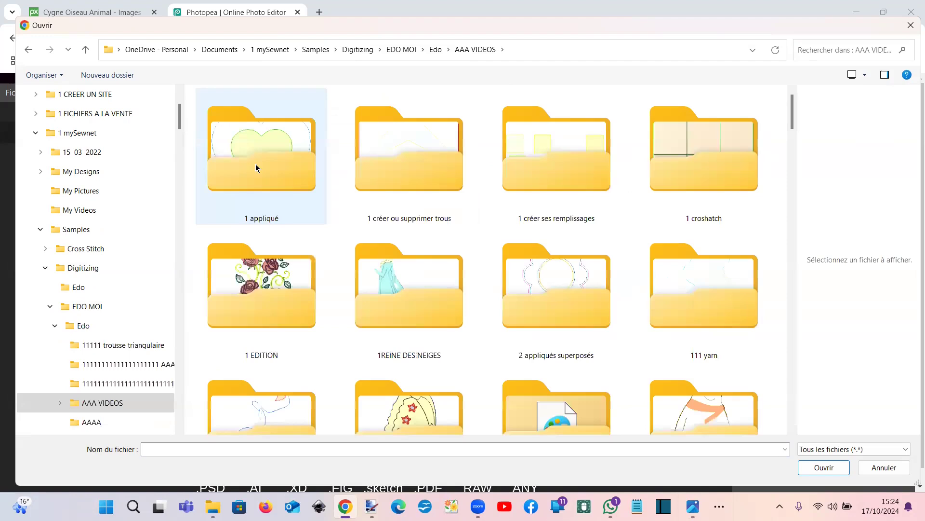
pyautogui.click(556, 202)
pyautogui.doubleClick(556, 201)
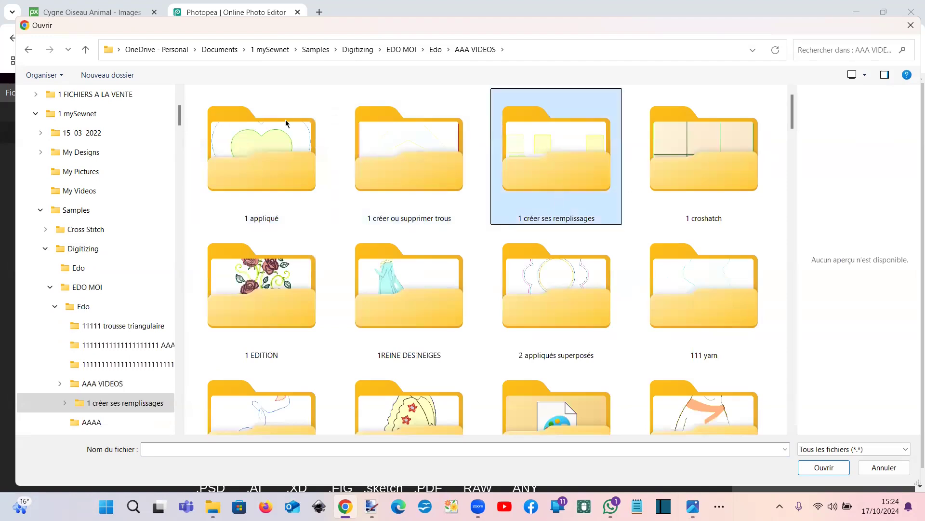
pyautogui.doubleClick(260, 106)
pyautogui.doubleClick(425, 119)
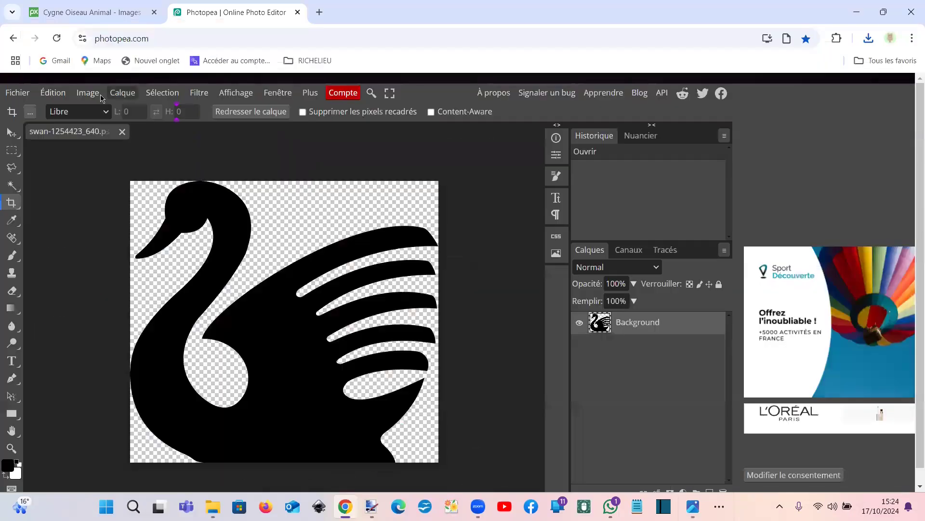
# Resize the swan image to 500 pixels wide, keeping its proportions.
pyautogui.click(95, 94)
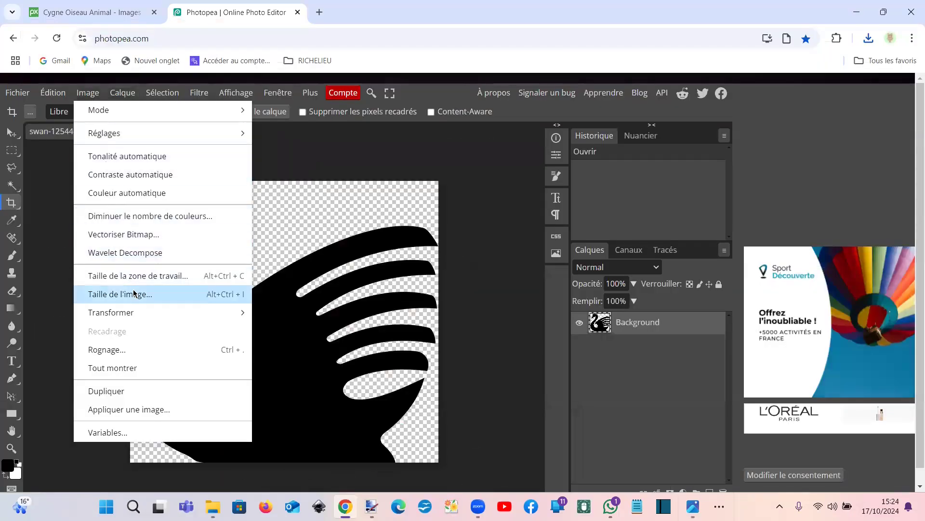
pyautogui.click(209, 298)
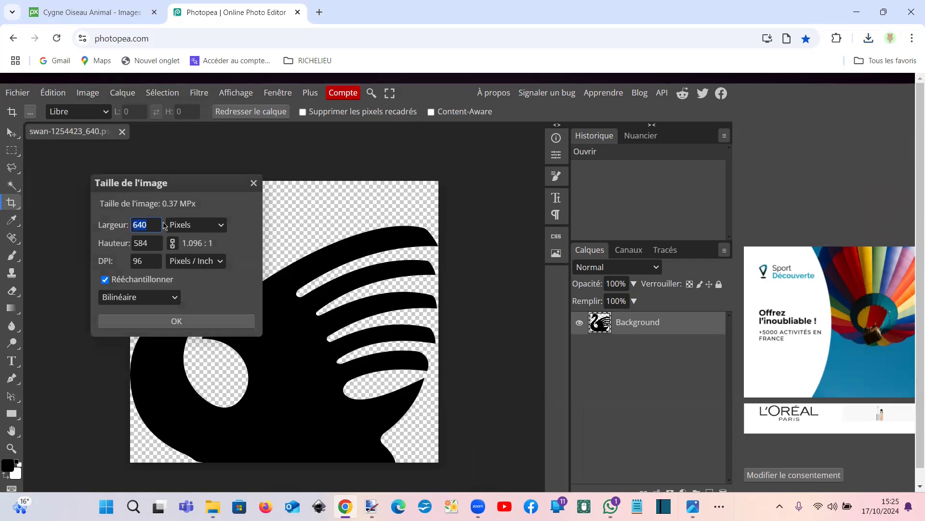
pyautogui.write('500')
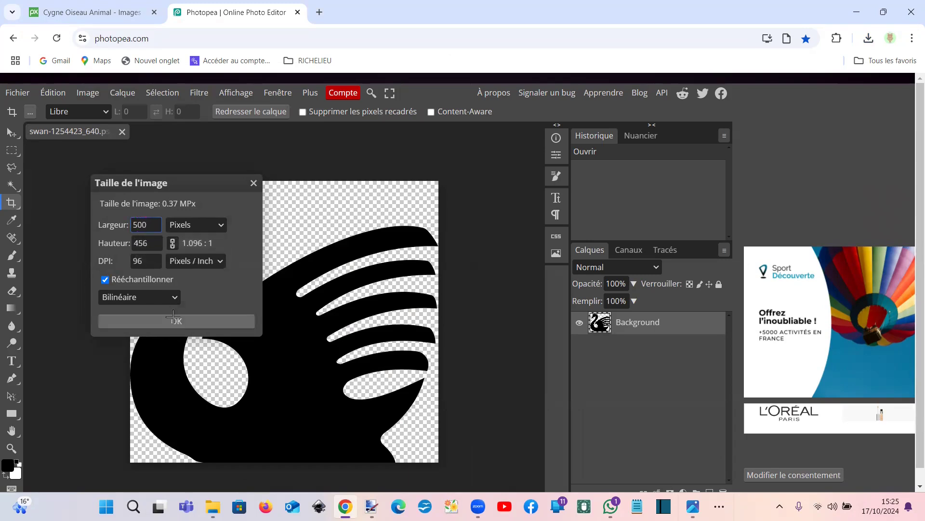
pyautogui.click(173, 319)
# Export the resized swan as a PNG at 100% quality.
pyautogui.click(16, 94)
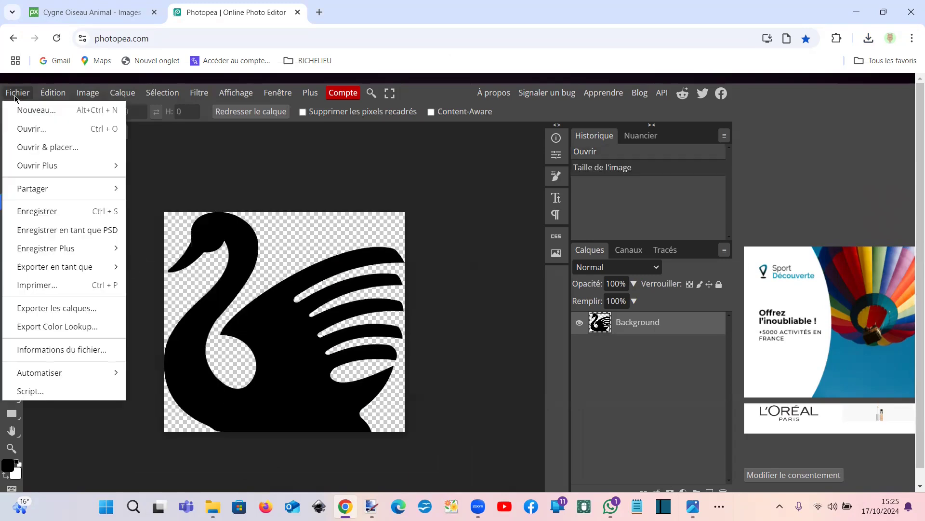
pyautogui.moveTo(64, 268)
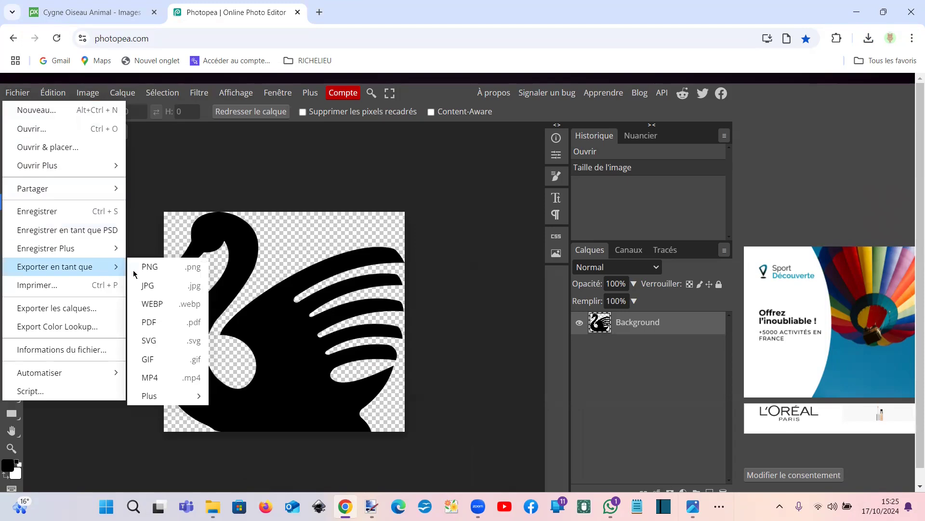
pyautogui.click(149, 268)
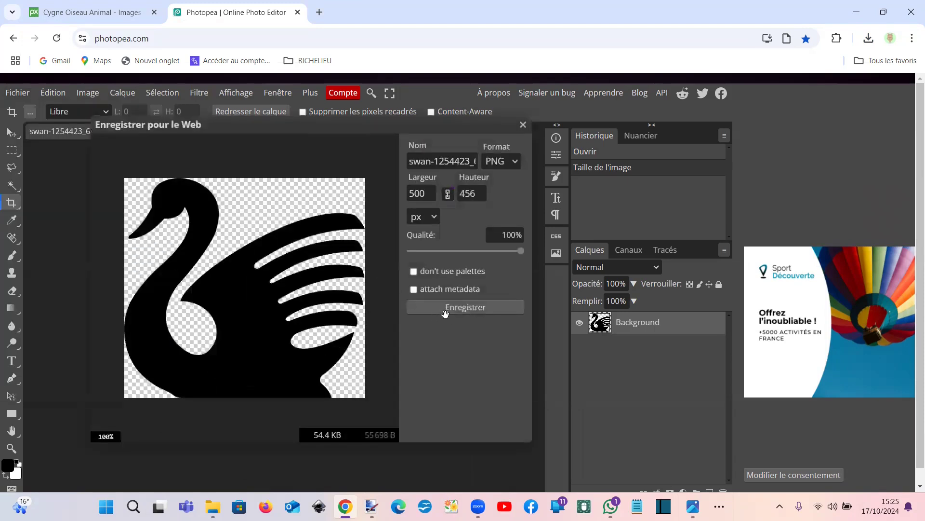
pyautogui.click(453, 309)
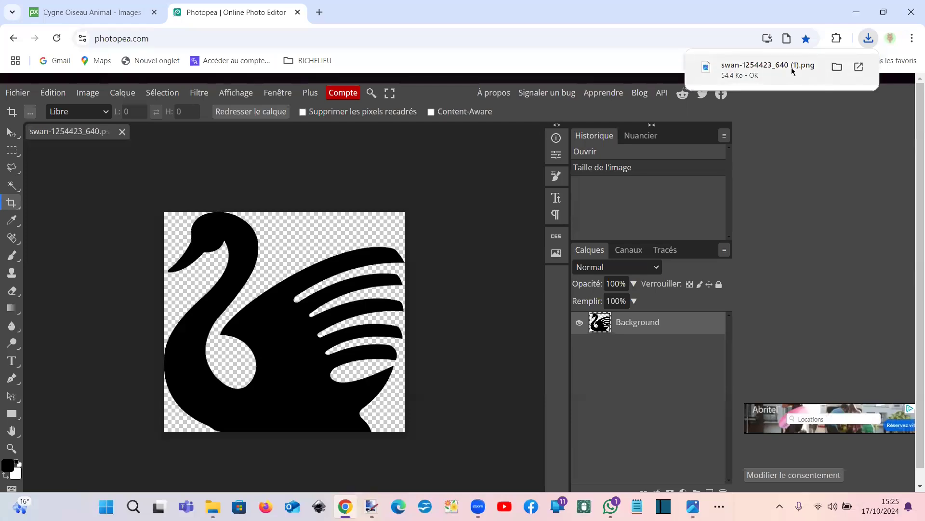
# Open the exported swan in the image viewer, save a copy in the images folder as "swan-1254423_640.png 400", and close the viewer.
pyautogui.click(791, 68)
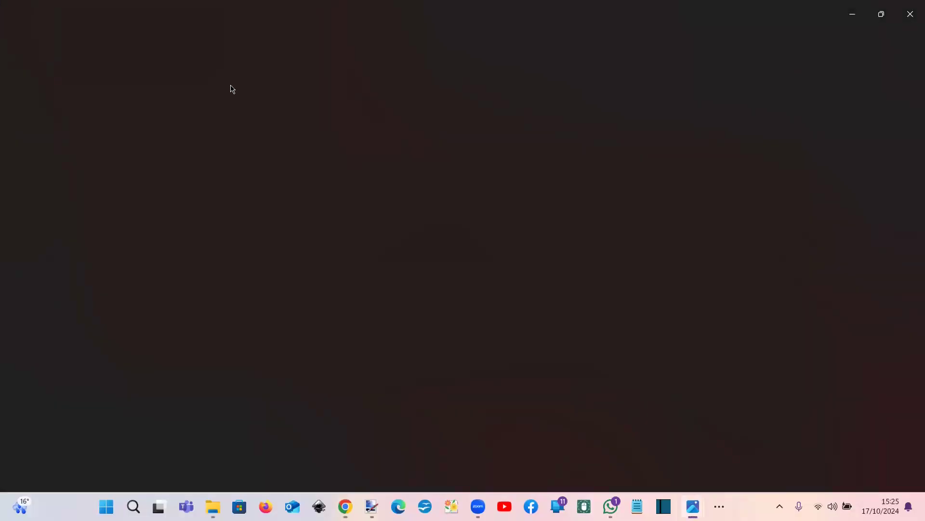
pyautogui.click(47, 15)
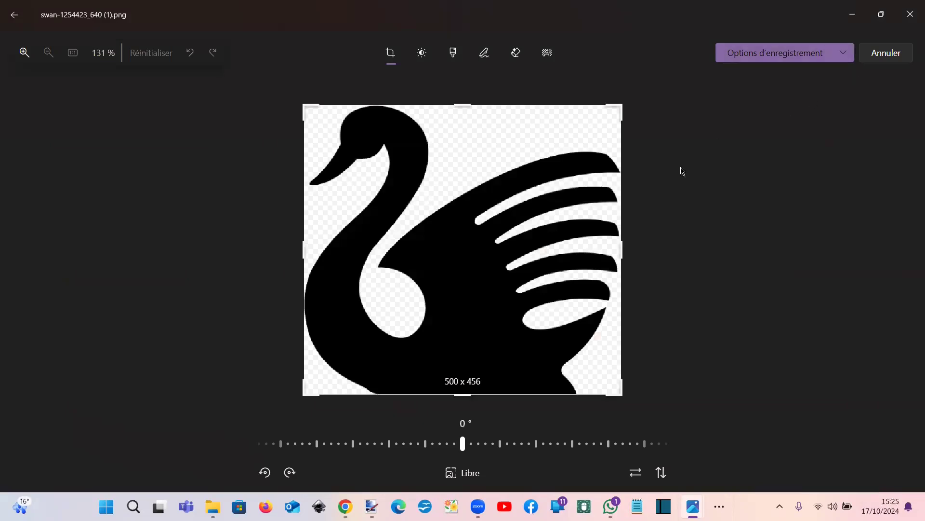
pyautogui.hotkey('ctrl', 's')
pyautogui.click(727, 79)
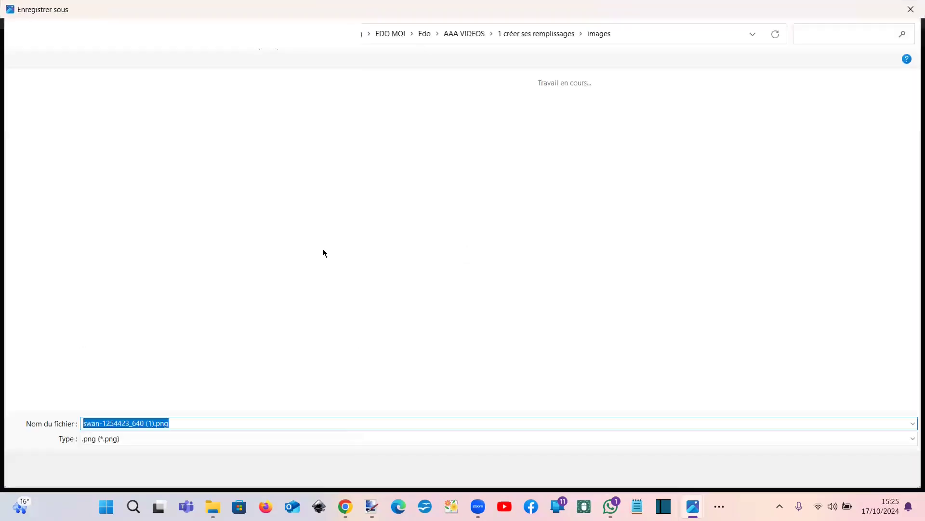
pyautogui.click(436, 109)
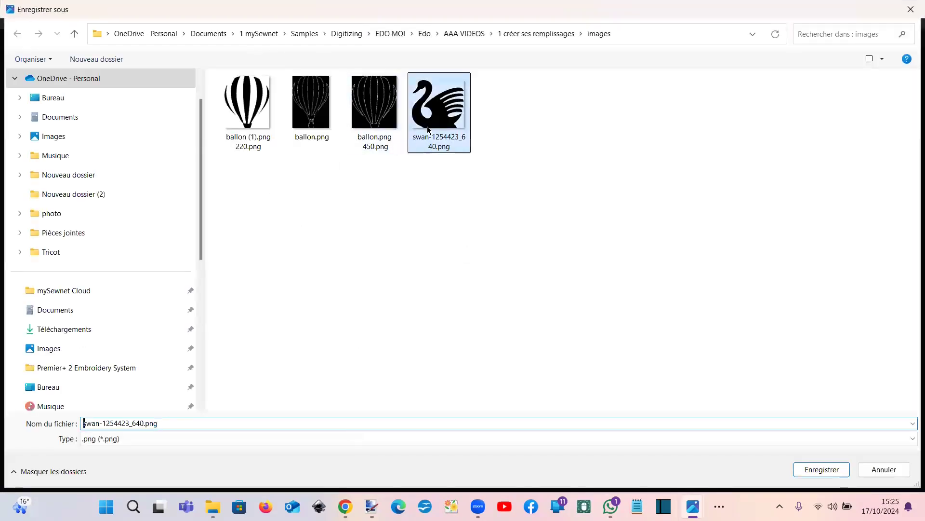
pyautogui.moveTo(102, 423); pyautogui.dragTo(220, 423)
pyautogui.click(221, 423)
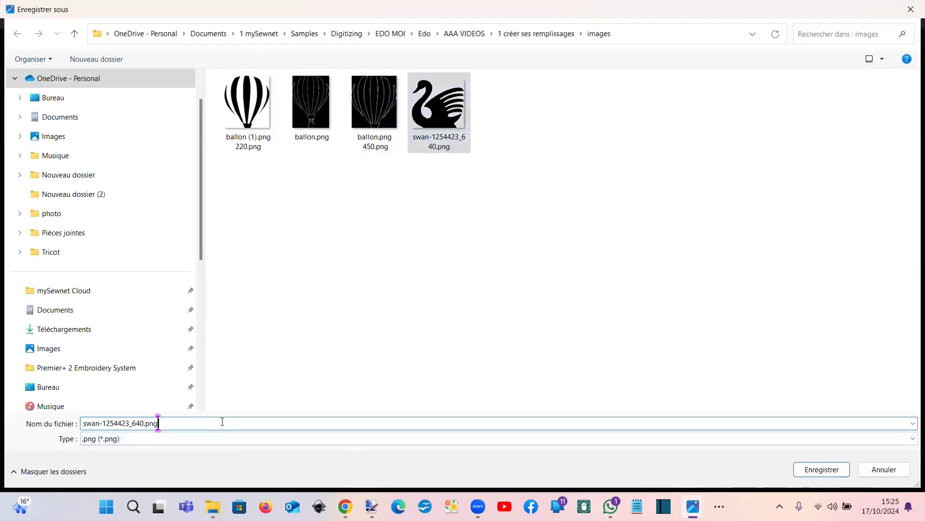
pyautogui.write('400')
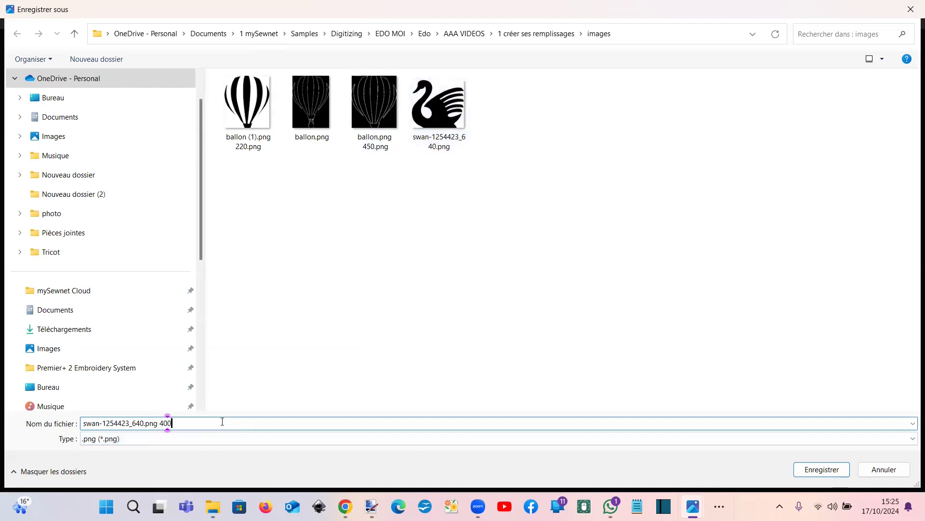
pyautogui.press('Return')
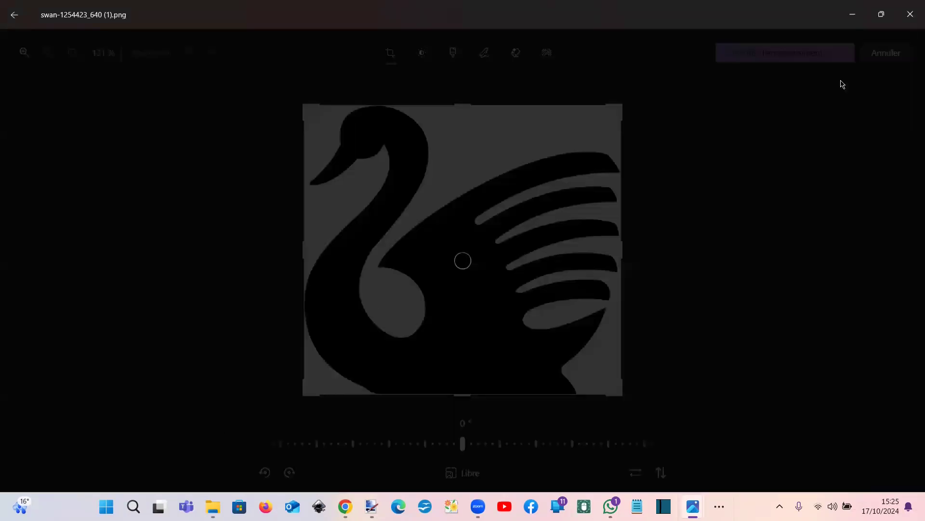
pyautogui.click(910, 15)
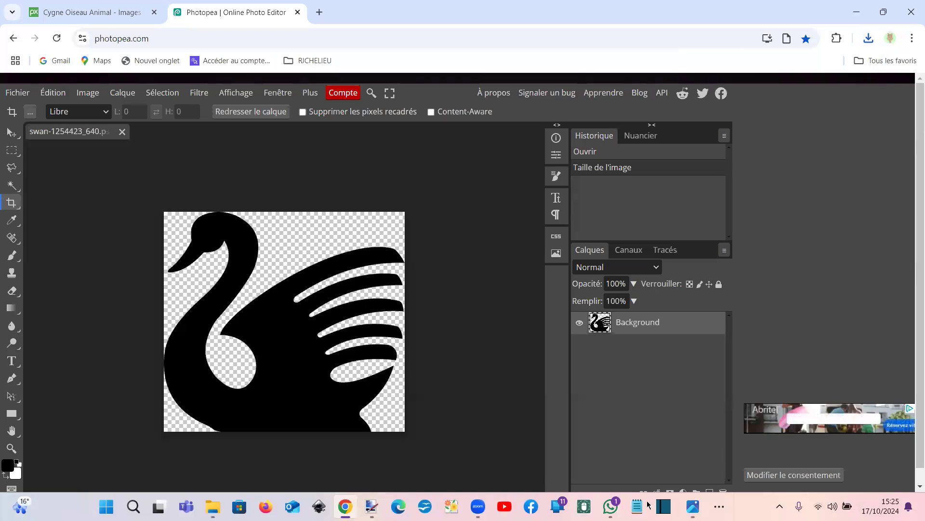
# Switch to the embroidery design open in mySewnet Digitizing.
pyautogui.click(719, 506)
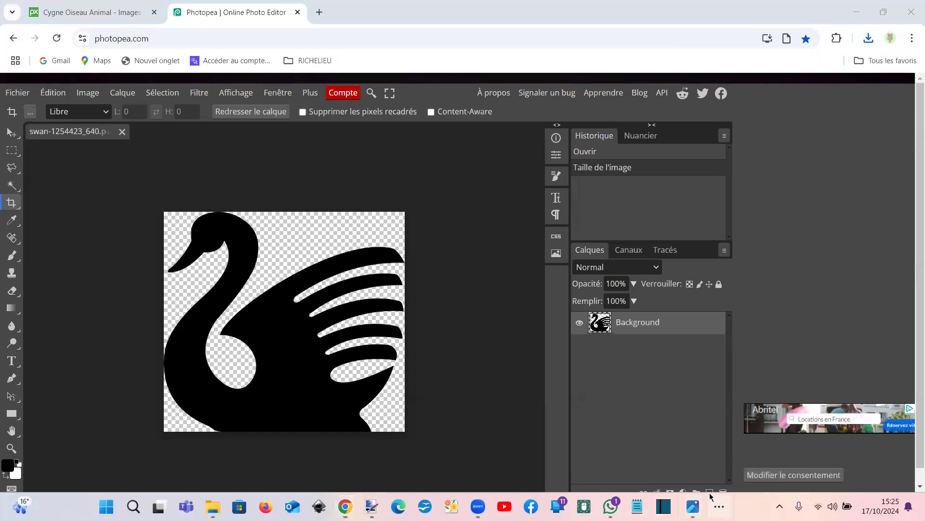
pyautogui.click(719, 474)
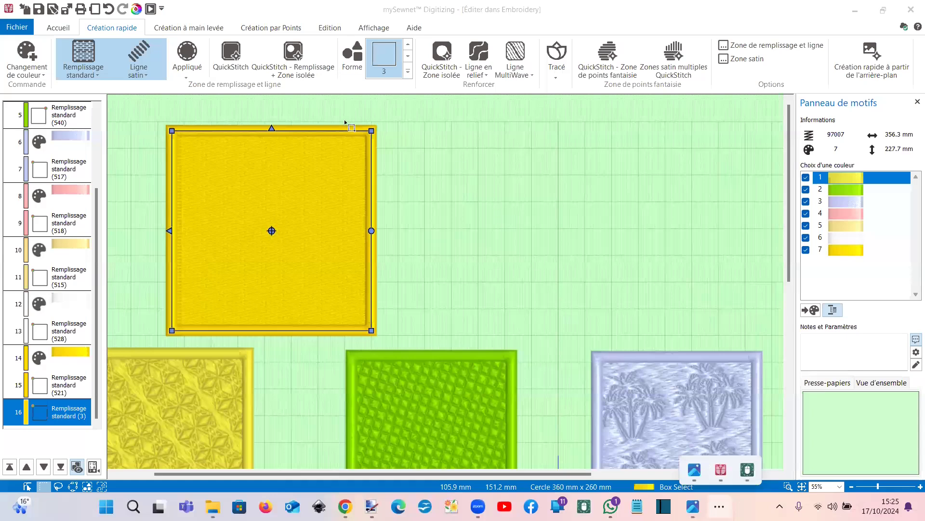
# Import the image "swan-1254423_640.png 400.png" into the personal fills collection (Mes remplissages) and close the fill manager.
pyautogui.click(321, 29)
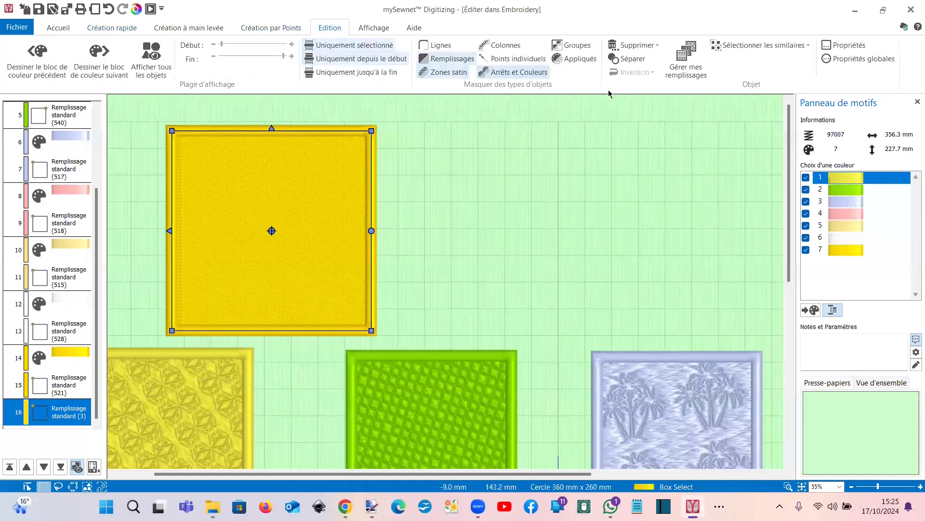
pyautogui.click(685, 70)
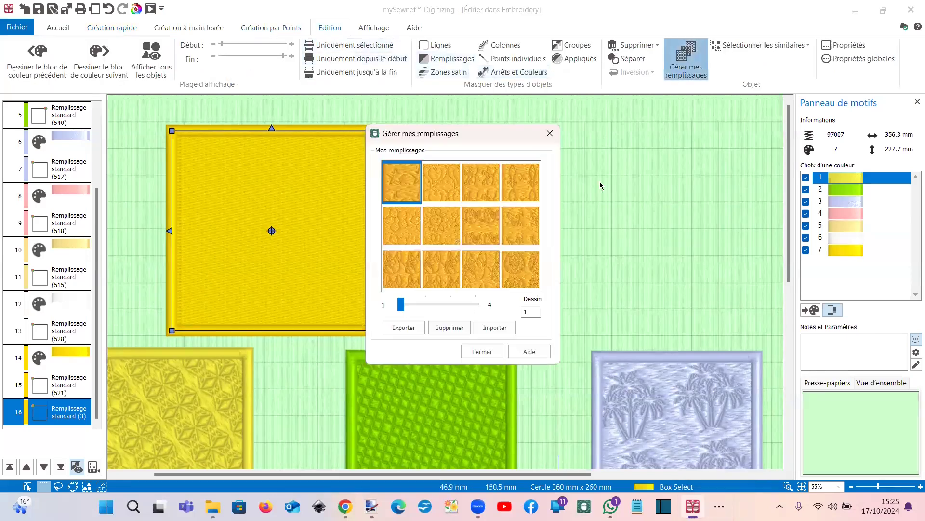
pyautogui.click(488, 328)
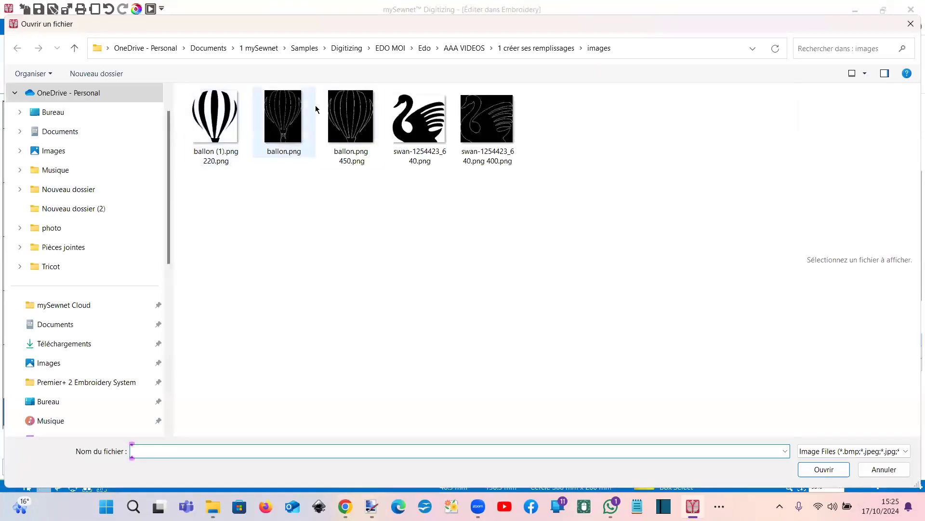
pyautogui.doubleClick(489, 144)
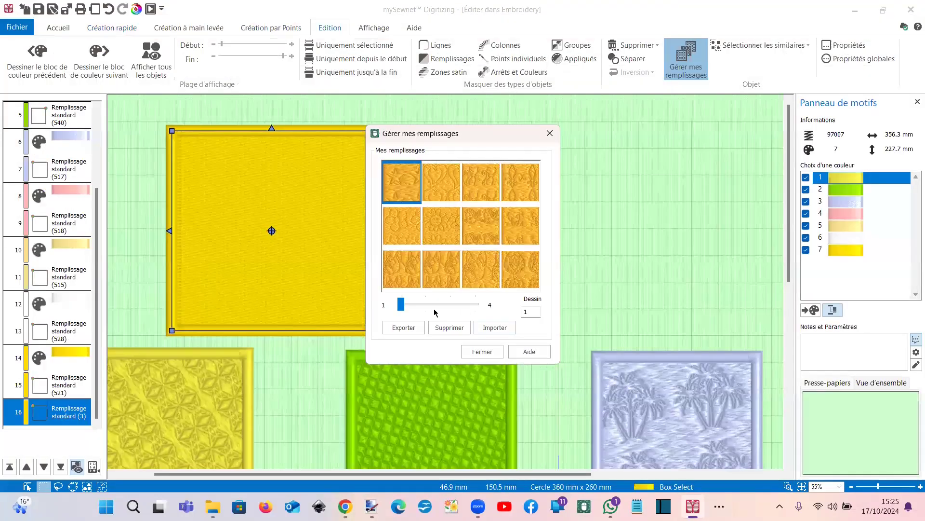
pyautogui.click(474, 352)
# Apply custom pattern 542 from My Patterns 4 to the large yellow square, and move the pattern origin toward the square's lower-left corner.
pyautogui.click(288, 184)
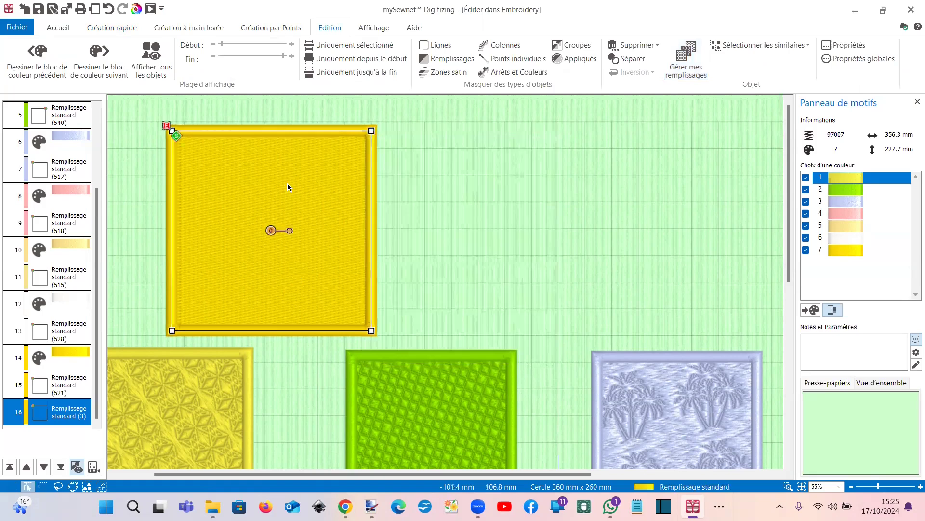
pyautogui.doubleClick(287, 183)
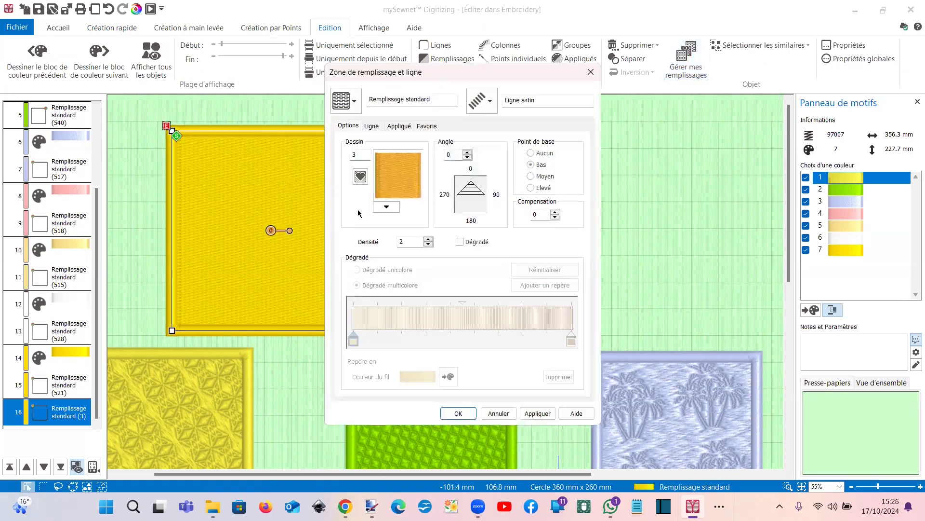
pyautogui.click(386, 207)
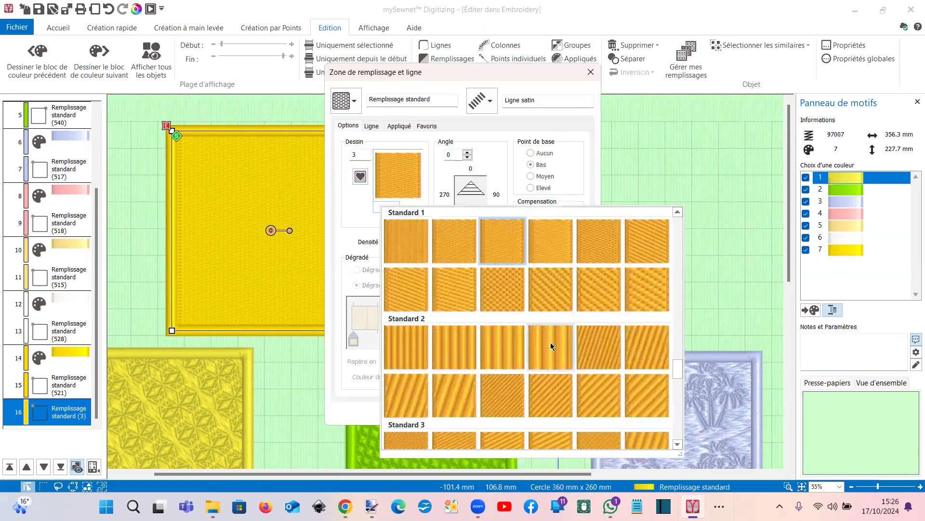
pyautogui.click(360, 177)
pyautogui.click(386, 206)
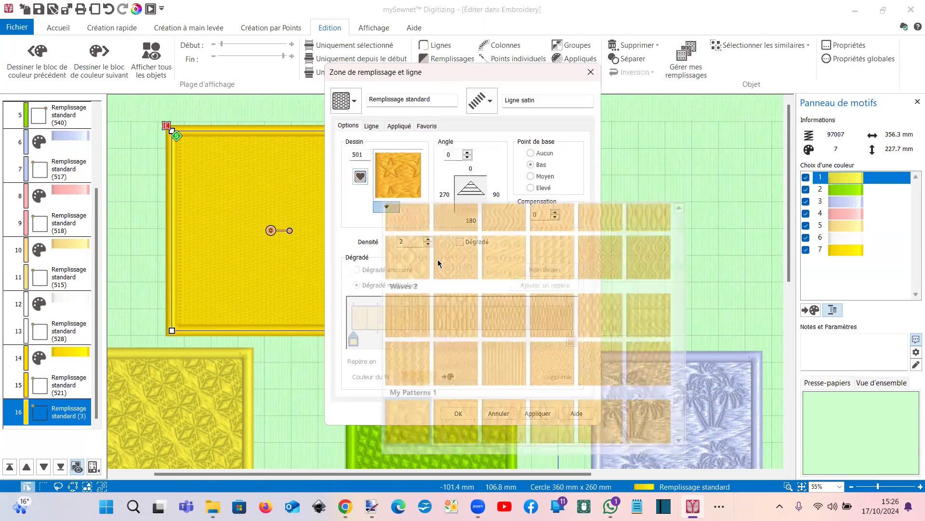
pyautogui.scroll(-3, 481, 316)
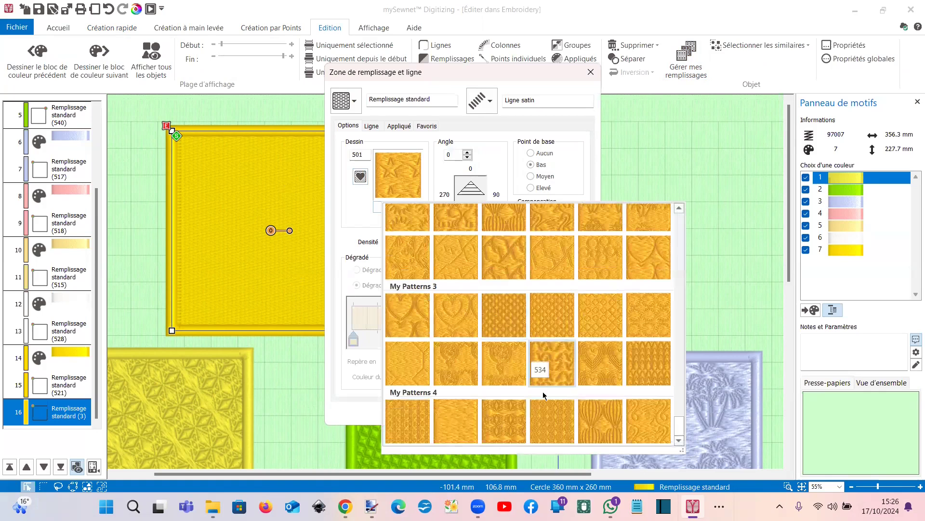
pyautogui.click(644, 430)
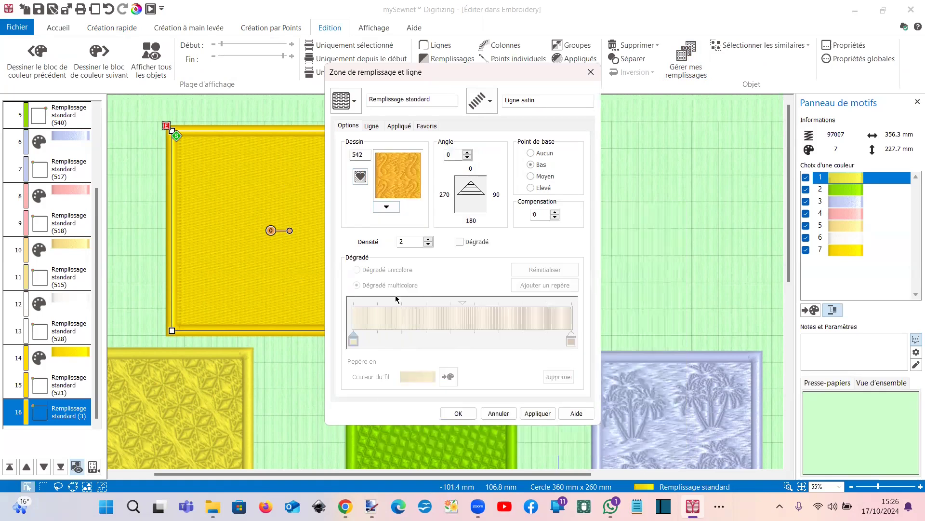
pyautogui.press('Return')
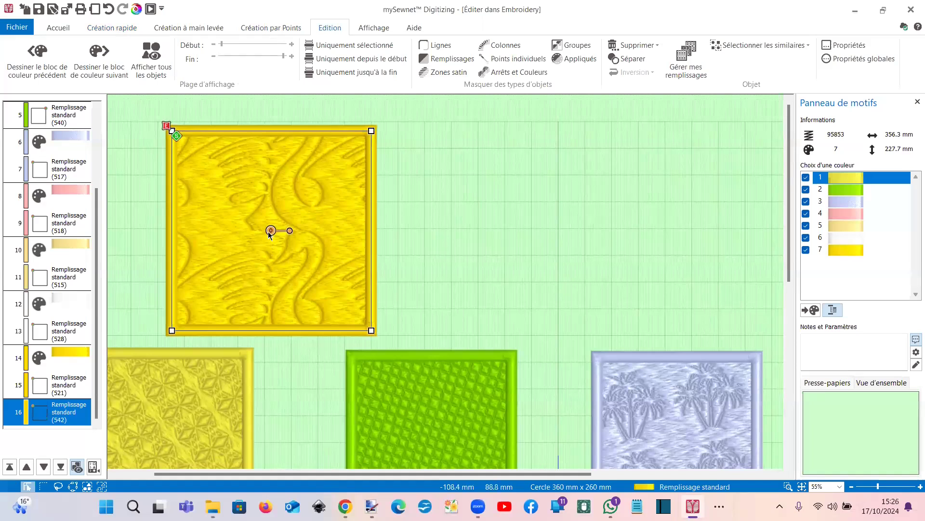
pyautogui.moveTo(270, 231); pyautogui.dragTo(221, 274)
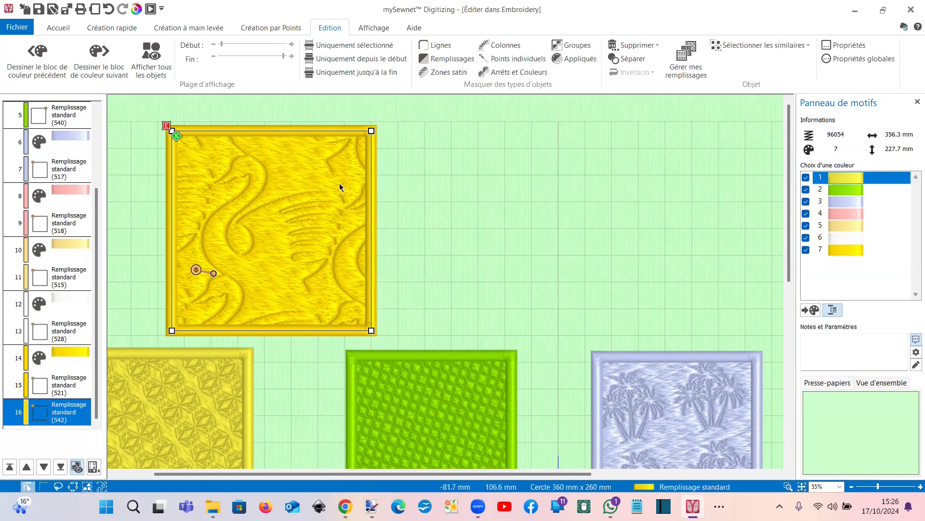
# Open Draw & Paint from the embroidery design in a maximized window and delete all the diamond groups from the canvas.
pyautogui.click(375, 32)
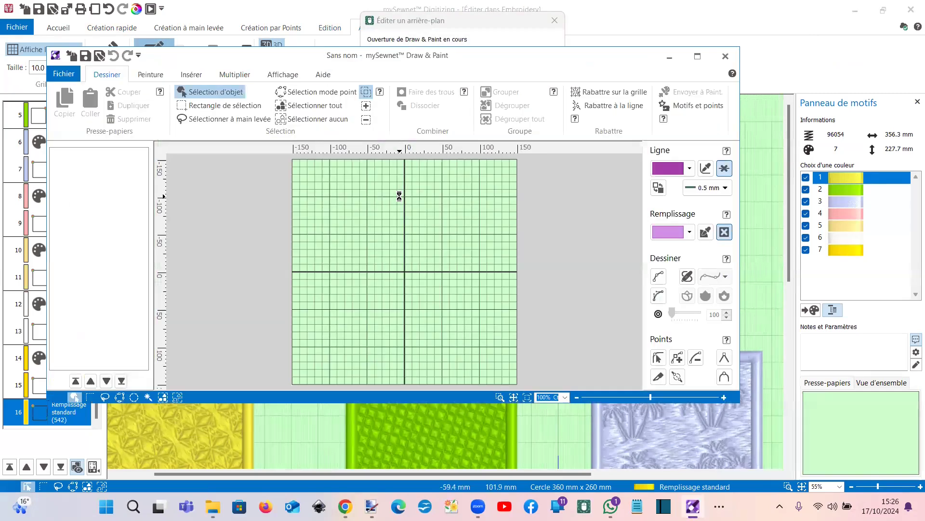
pyautogui.click(697, 57)
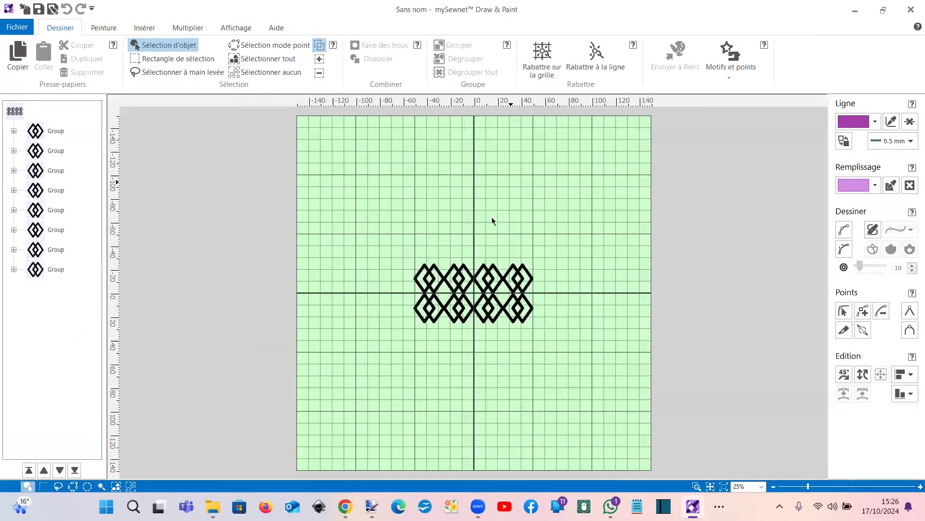
pyautogui.click(475, 279)
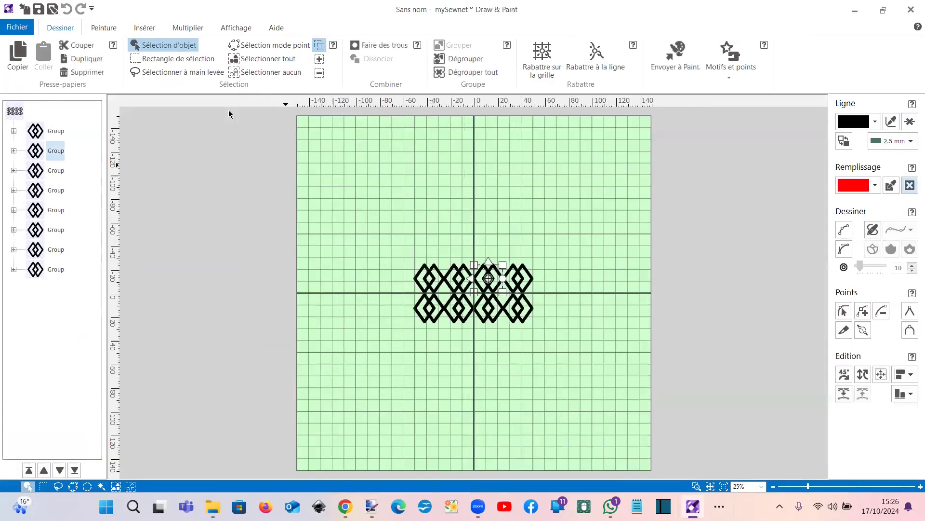
pyautogui.click(272, 61)
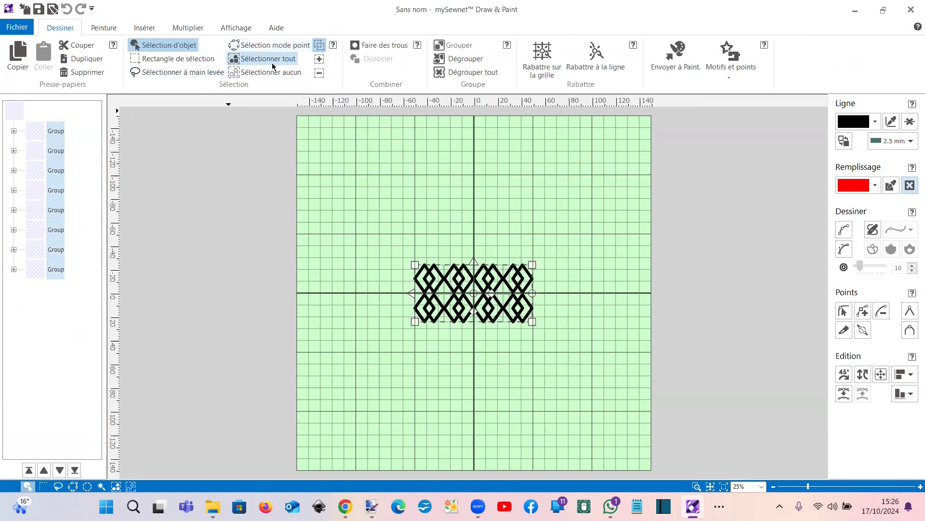
pyautogui.press('Delete')
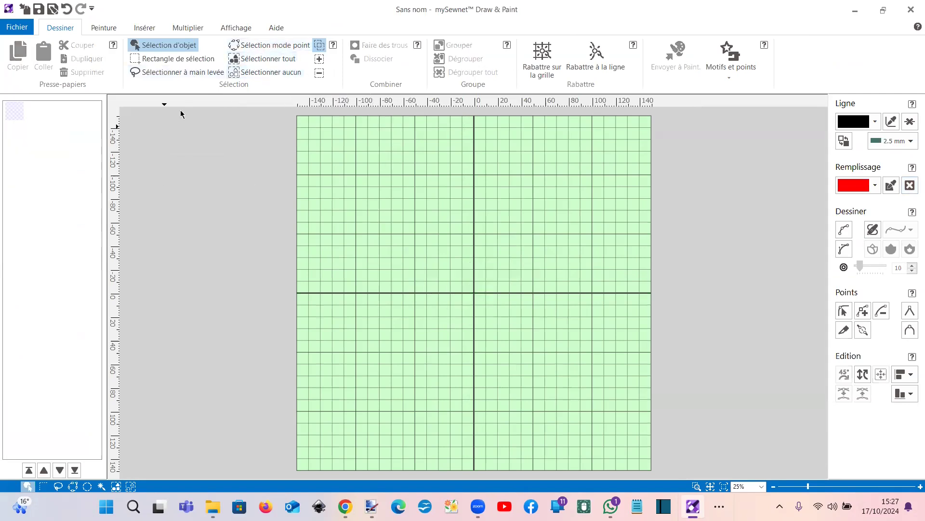
# Examine the design gallery's categories, including Climate, Curves, Dinosaurs, Ornaments, Petals and Celtic, for a motif suited to a fill.
pyautogui.click(149, 29)
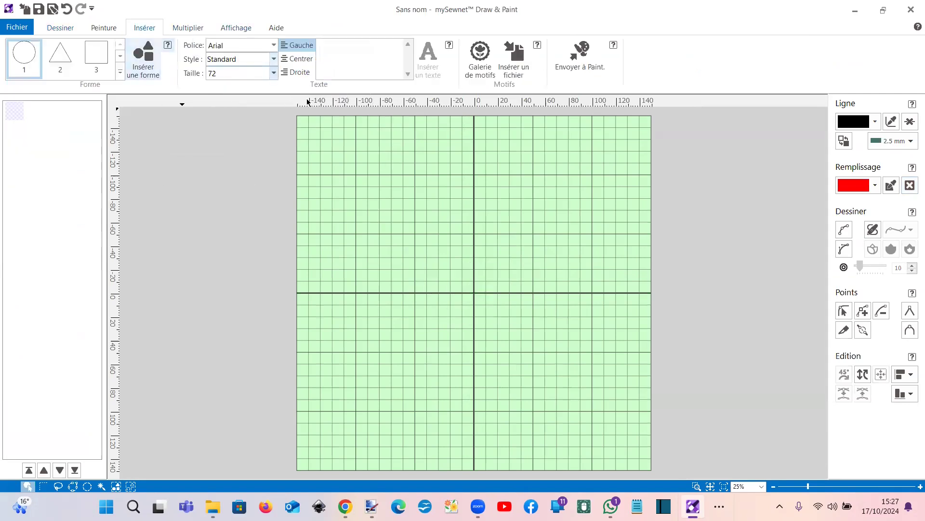
pyautogui.click(482, 74)
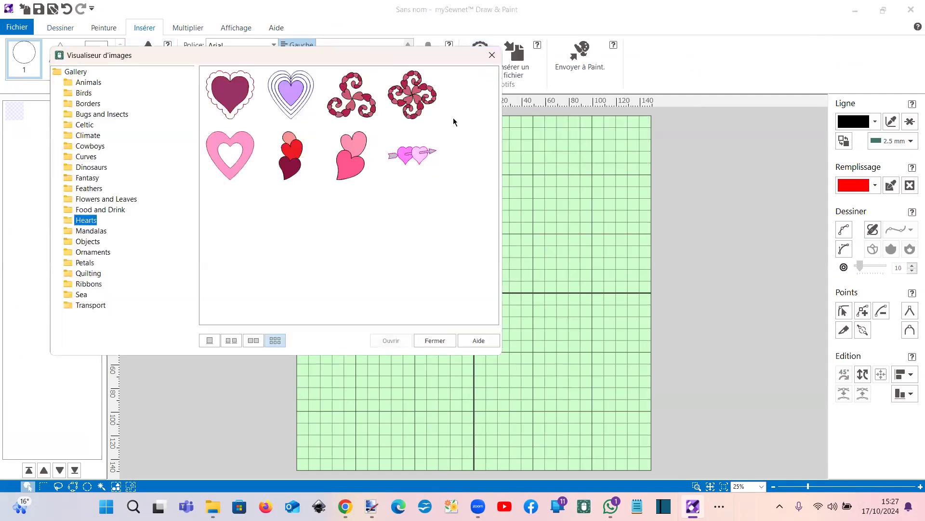
pyautogui.click(81, 138)
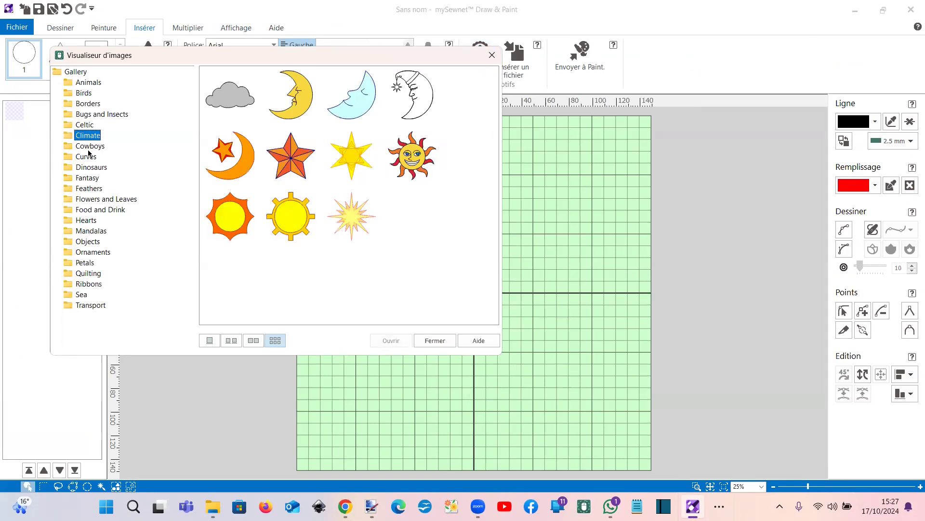
pyautogui.click(89, 147)
pyautogui.click(91, 156)
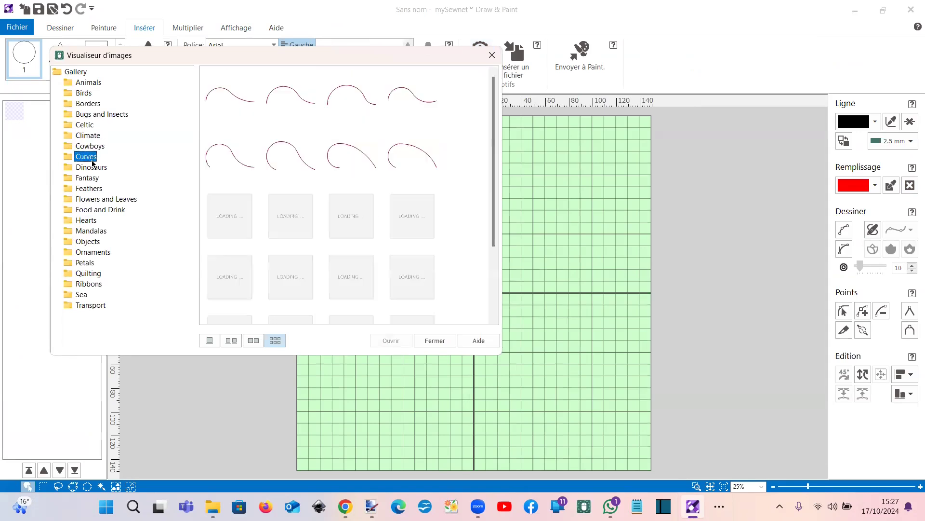
pyautogui.click(92, 169)
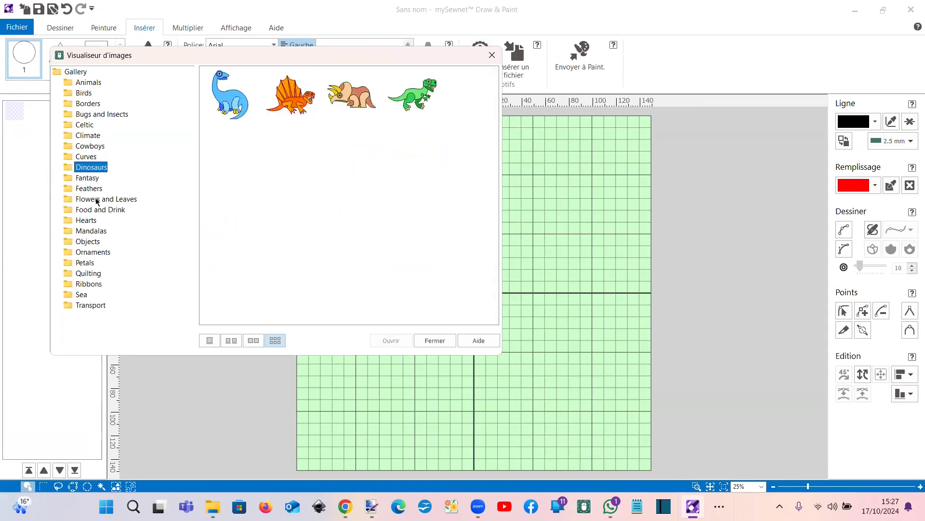
pyautogui.click(87, 221)
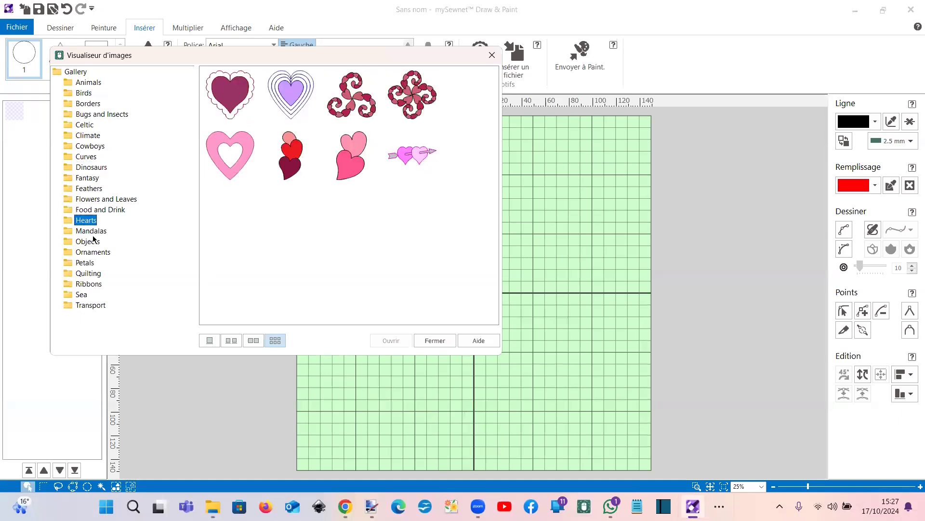
pyautogui.click(90, 254)
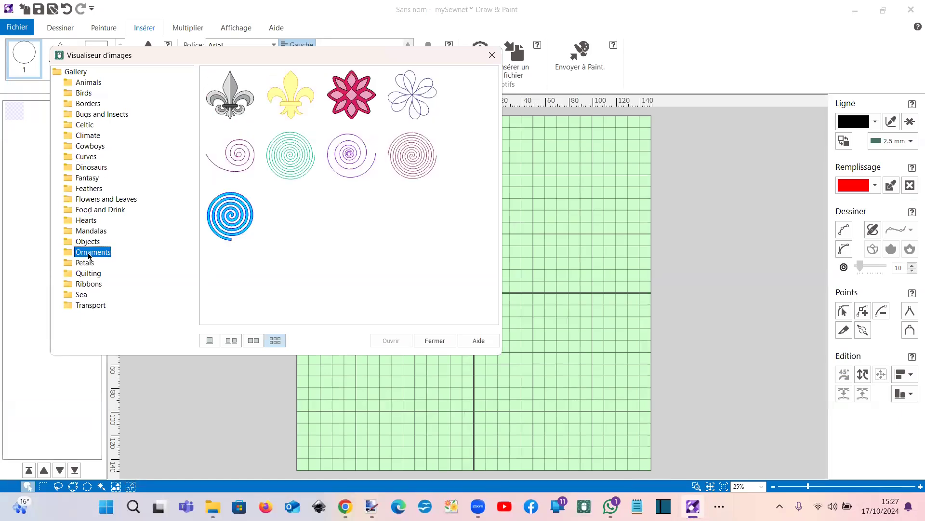
pyautogui.click(84, 274)
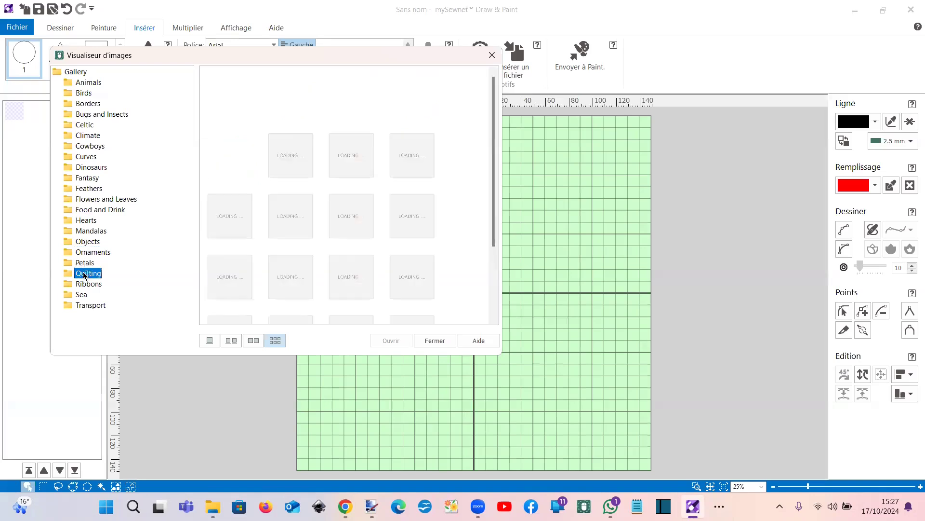
pyautogui.click(84, 263)
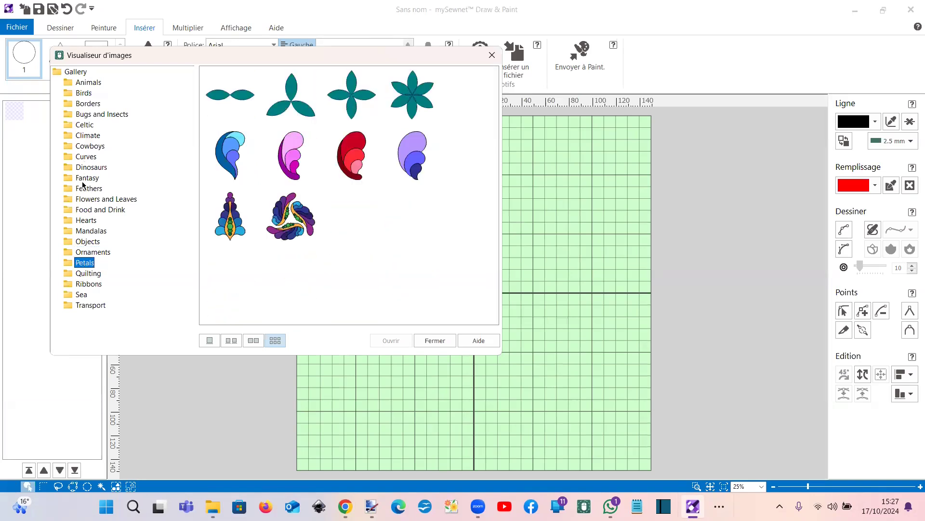
pyautogui.click(86, 126)
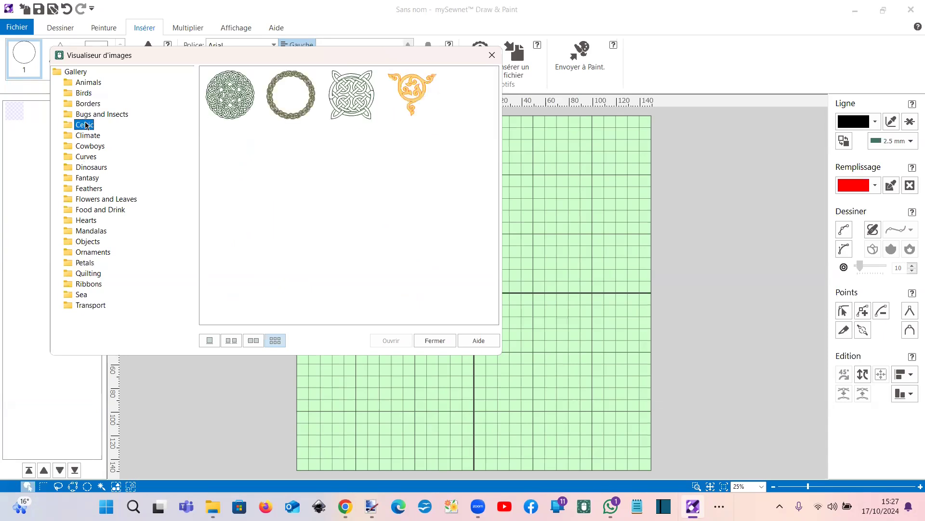
pyautogui.click(85, 136)
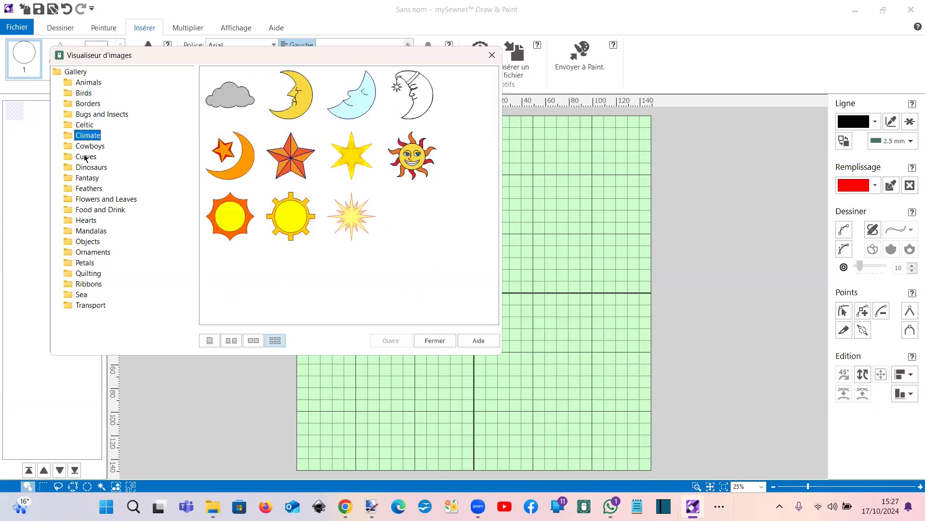
pyautogui.click(87, 149)
pyautogui.click(87, 156)
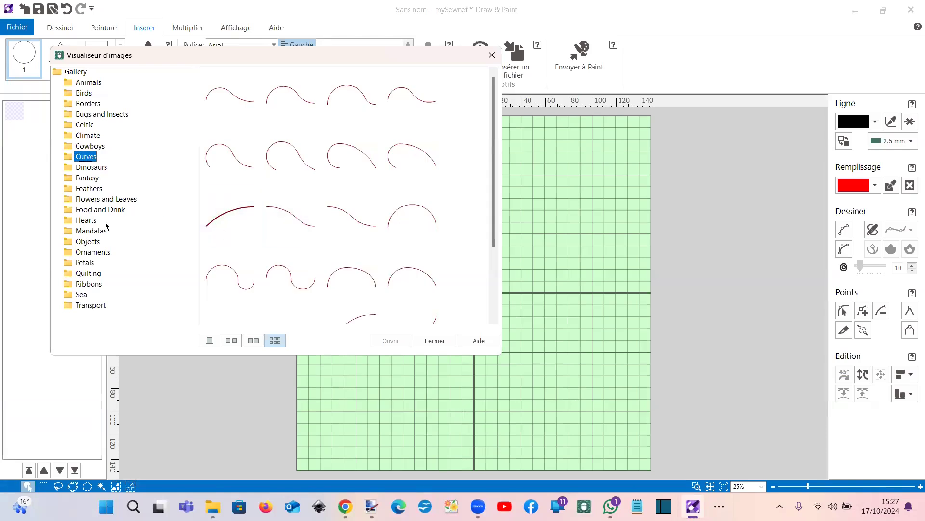
# Insert the pink hollow heart from the Hearts category, enlarge it to about 95 mm wide and place it near the canvas centre.
pyautogui.click(85, 222)
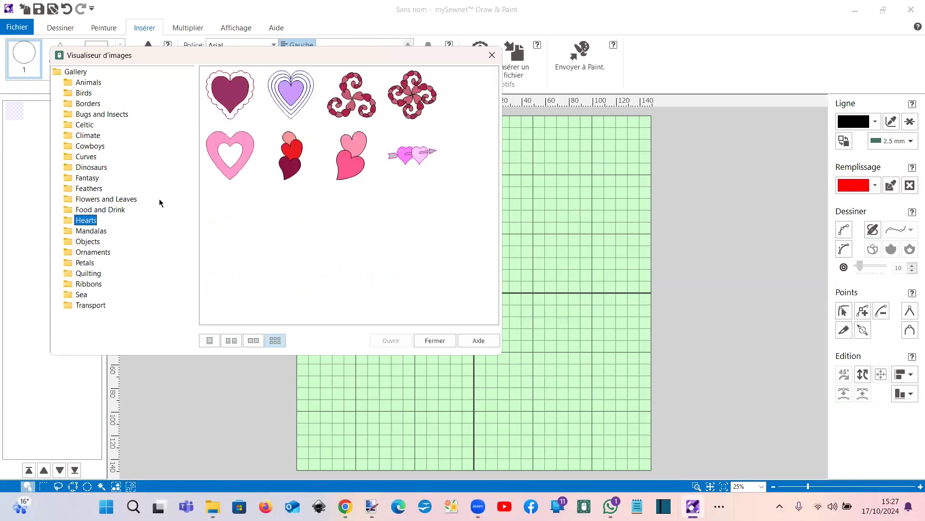
pyautogui.click(246, 145)
pyautogui.doubleClick(246, 145)
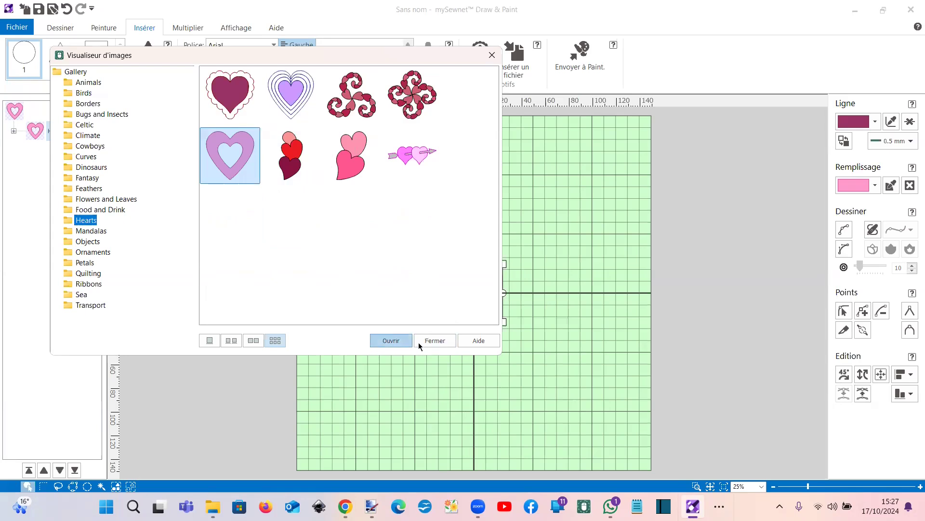
pyautogui.click(434, 340)
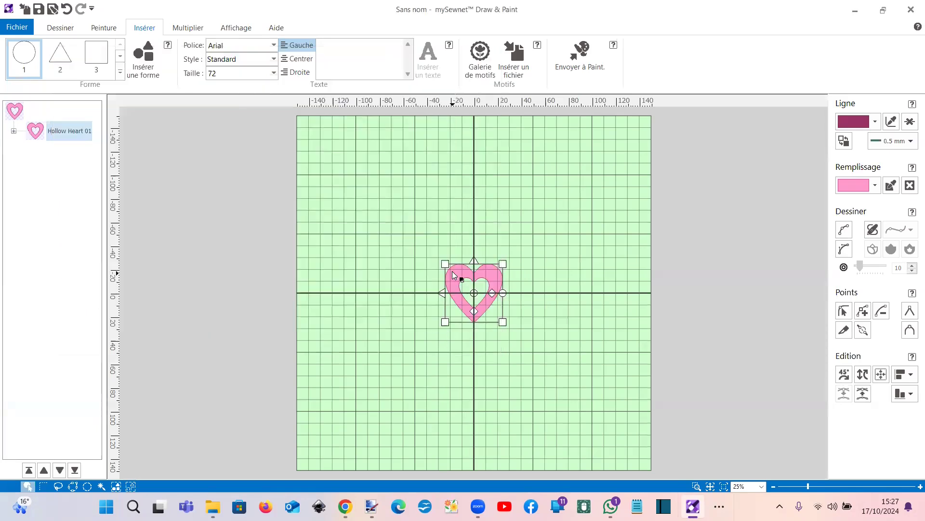
pyautogui.moveTo(444, 265); pyautogui.dragTo(381, 218)
pyautogui.moveTo(413, 277); pyautogui.dragTo(442, 283)
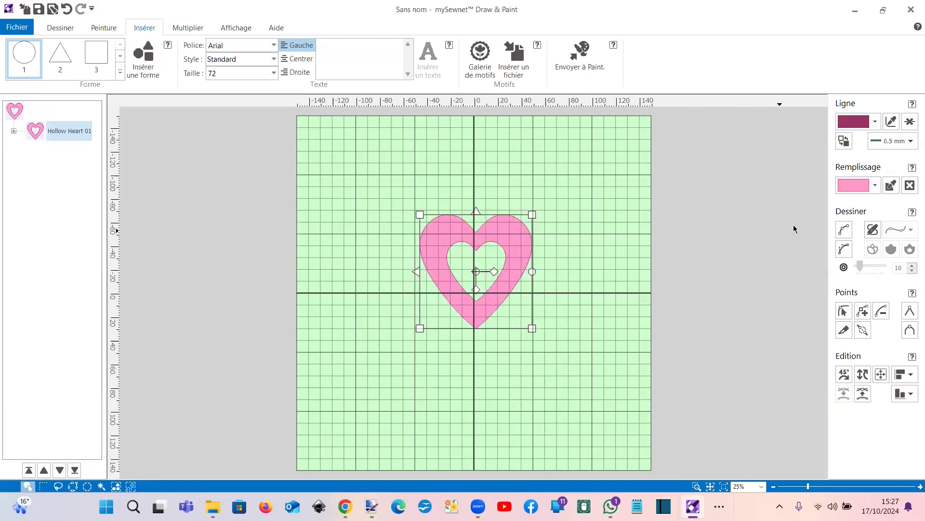
# Remove the fill from the hollow heart and give its outline a black line 3 mm wide.
pyautogui.click(910, 186)
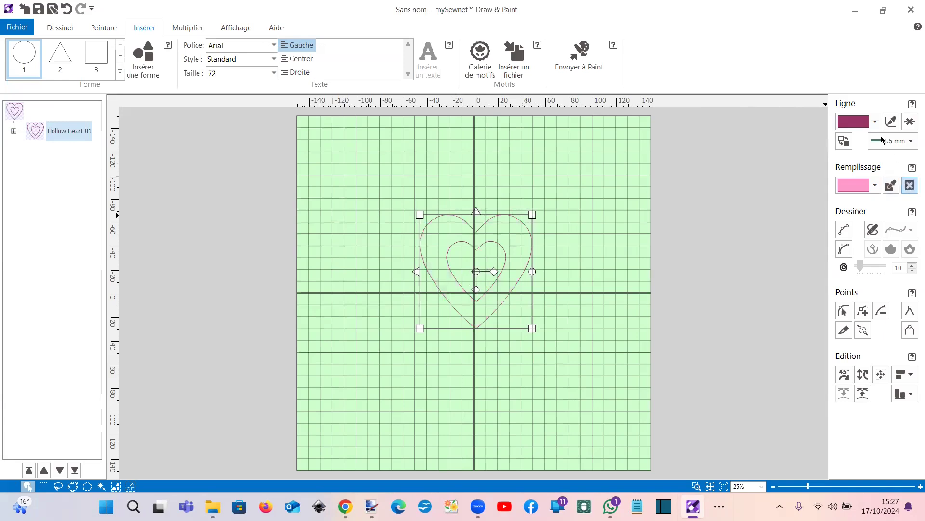
pyautogui.click(875, 122)
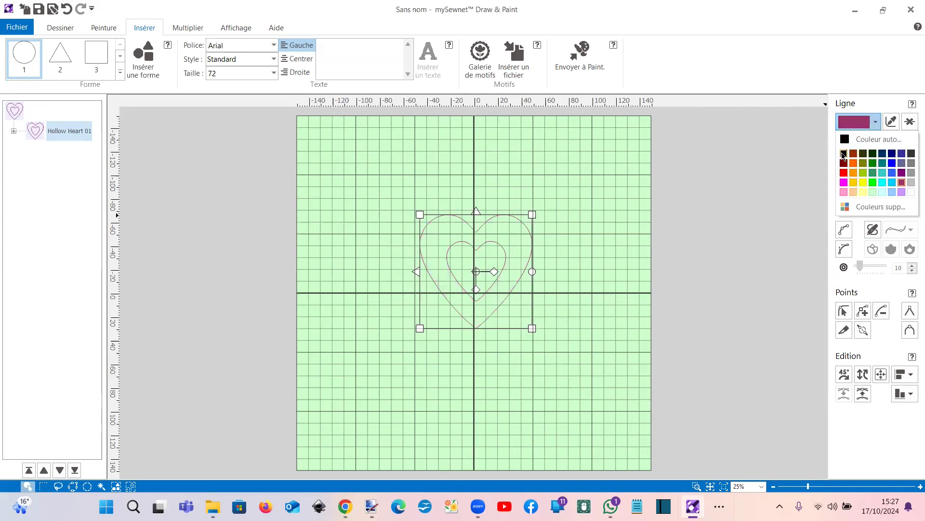
pyautogui.click(844, 153)
pyautogui.click(911, 141)
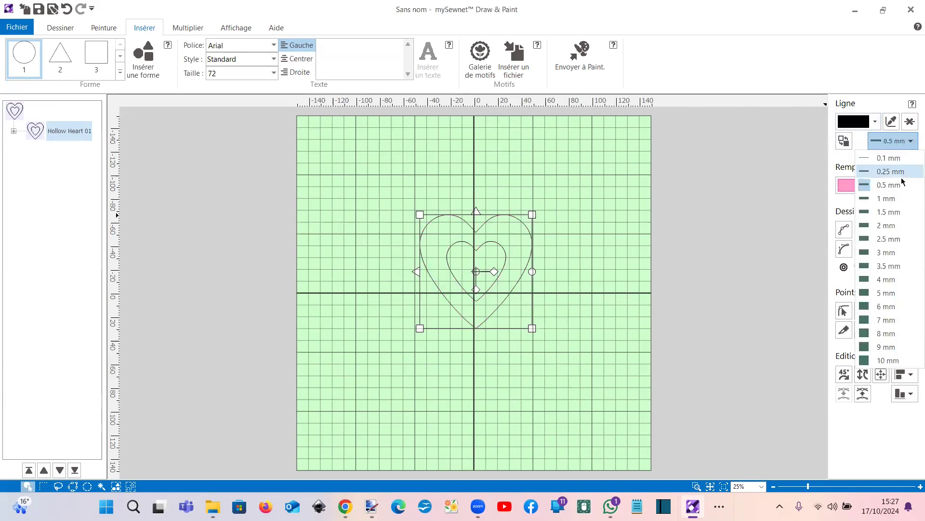
pyautogui.click(873, 253)
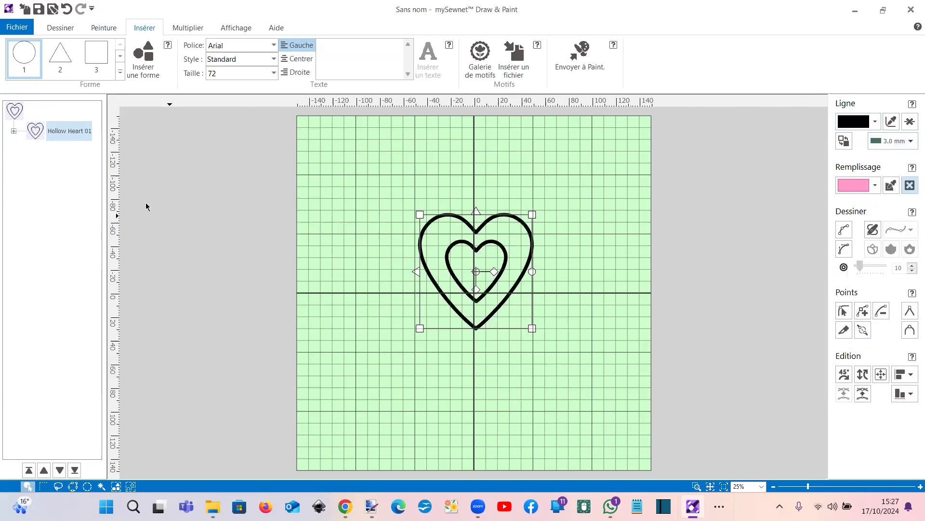
# Start exporting the heart as an image and choose the images folder inside Edo > AAA VIDEOS > 1 créer ses remplissages as its destination.
pyautogui.click(20, 32)
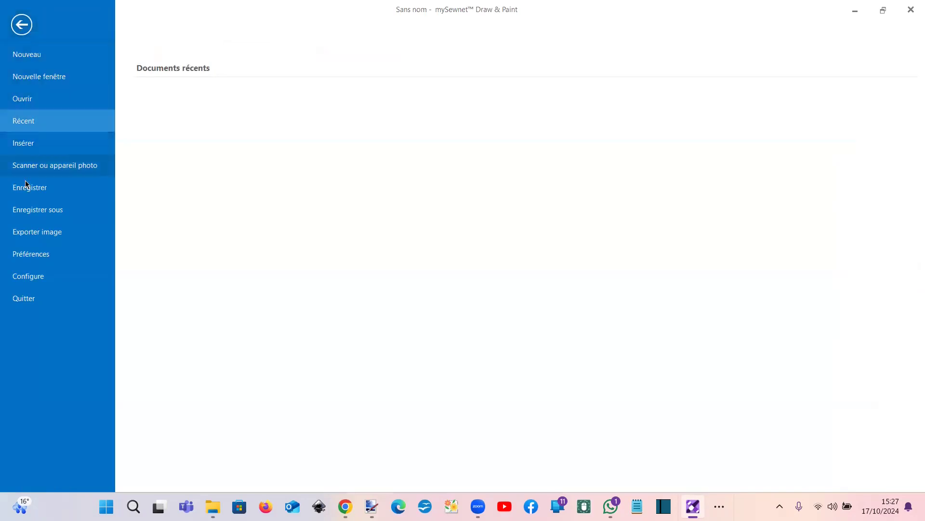
pyautogui.click(38, 232)
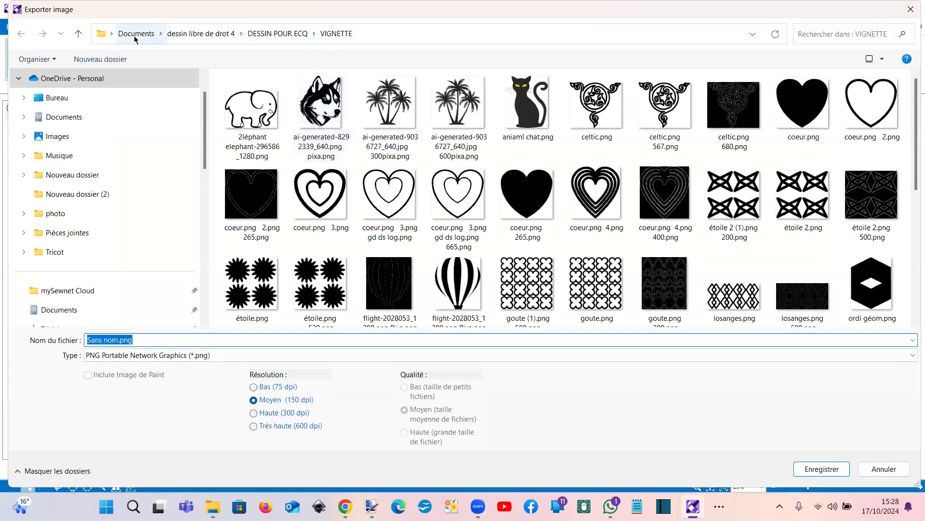
pyautogui.click(72, 117)
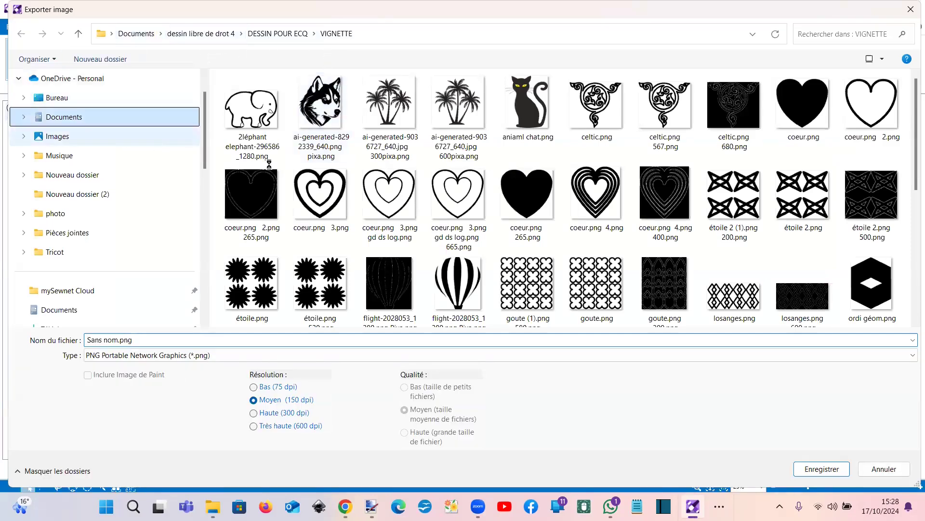
pyautogui.doubleClick(251, 151)
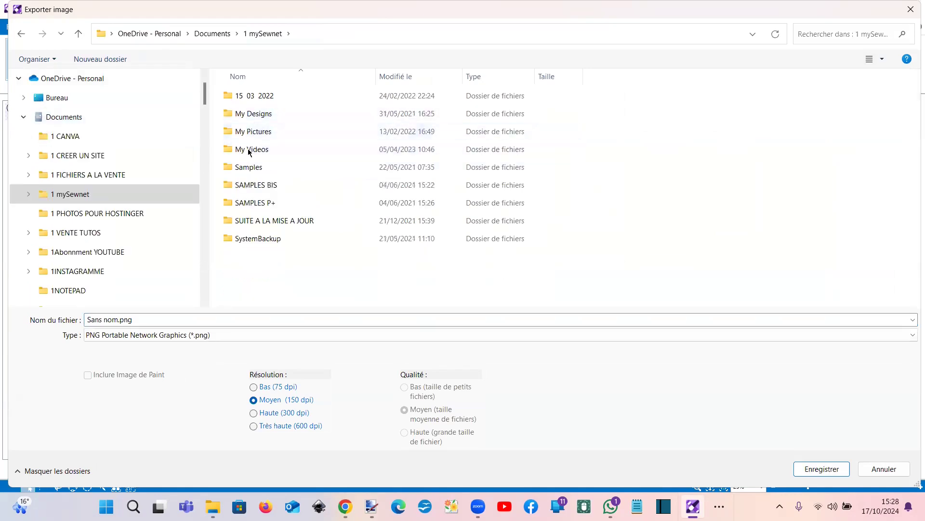
pyautogui.doubleClick(249, 167)
pyautogui.click(376, 154)
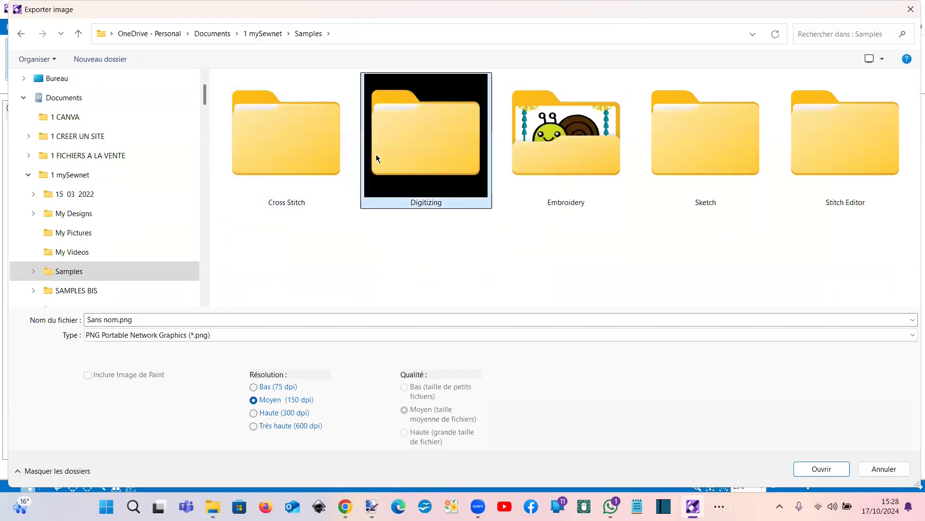
pyautogui.doubleClick(376, 158)
pyautogui.doubleClick(260, 115)
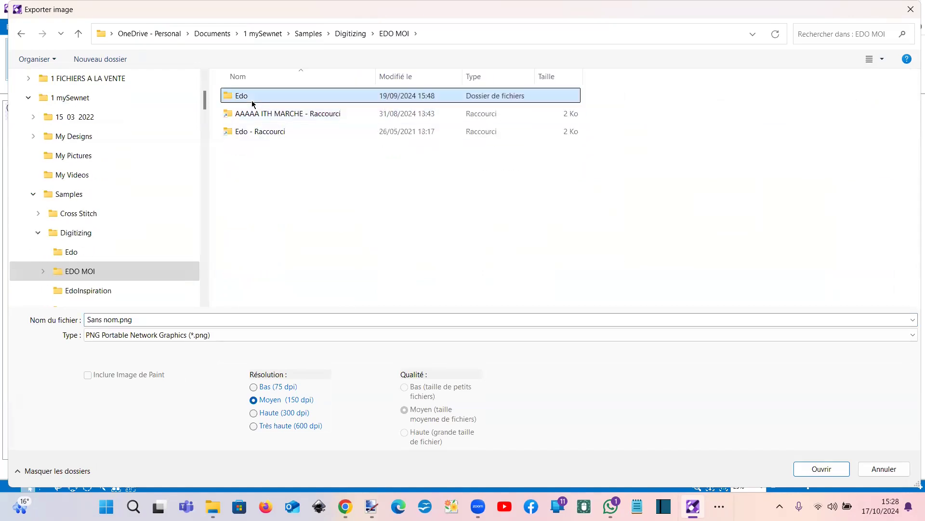
pyautogui.doubleClick(253, 104)
pyautogui.click(279, 144)
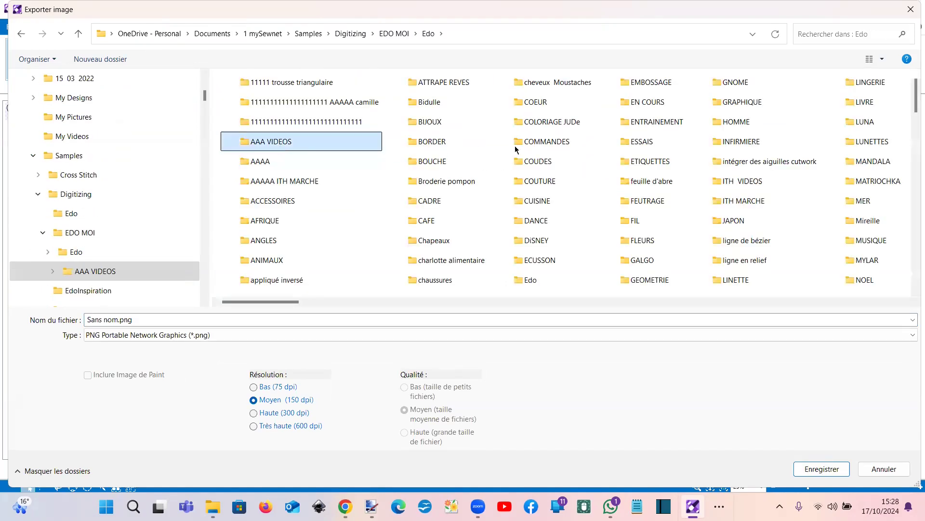
pyautogui.doubleClick(542, 151)
pyautogui.click(259, 91)
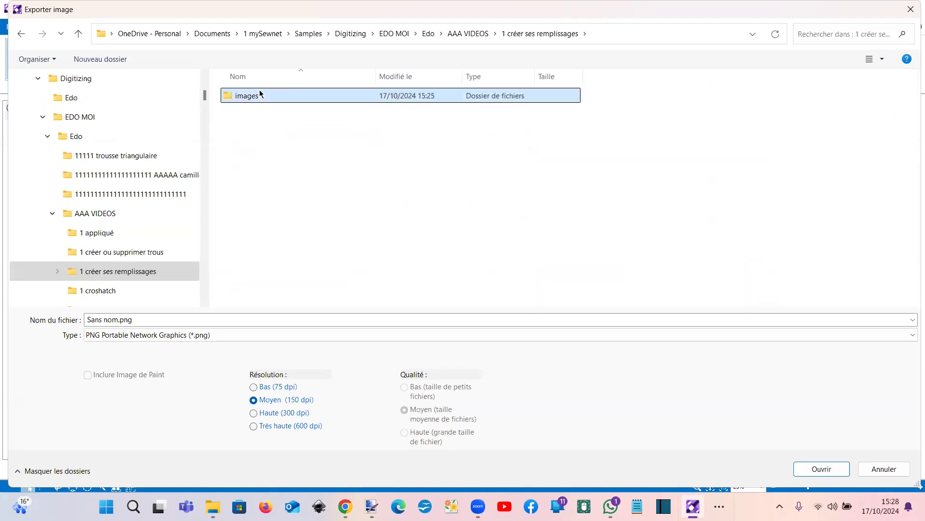
pyautogui.doubleClick(259, 95)
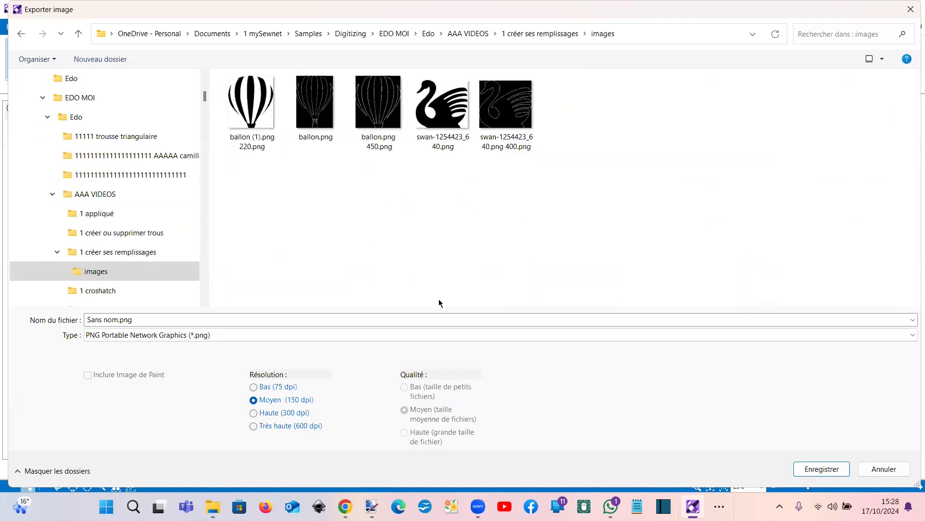
# Name the exported heart image coeur and save it as a PNG at medium 150 dpi resolution.
pyautogui.click(471, 321)
pyautogui.write('coeur')
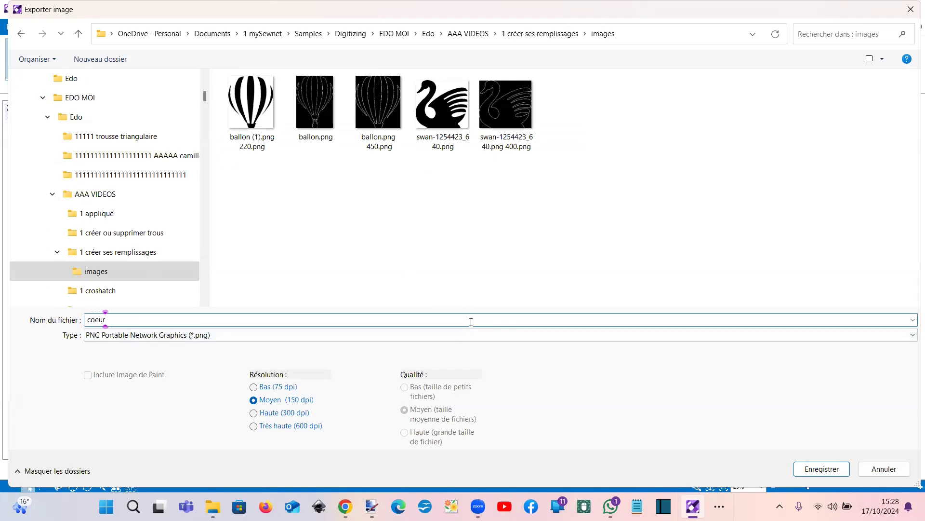
pyautogui.press('Return')
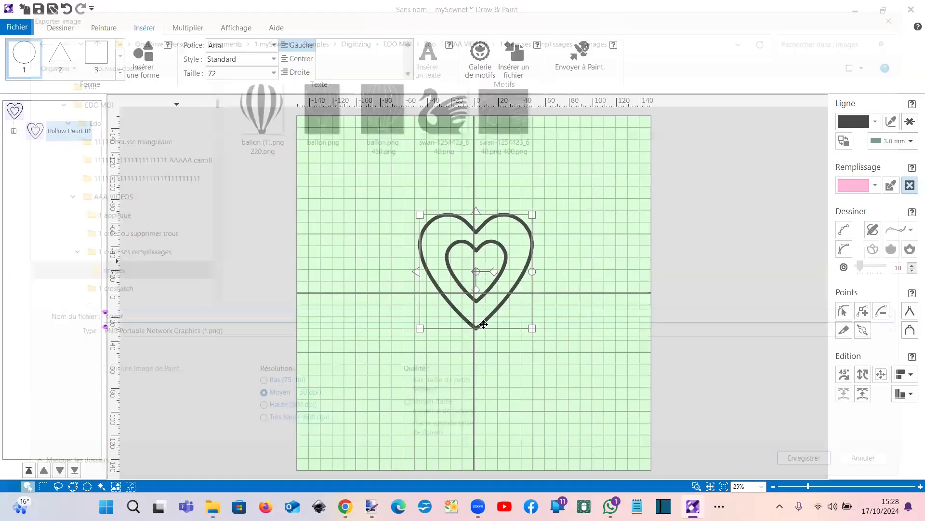
# Switch to Photopea, close the swan document and open coeur.png from the images folder.
pyautogui.moveTo(345, 505)
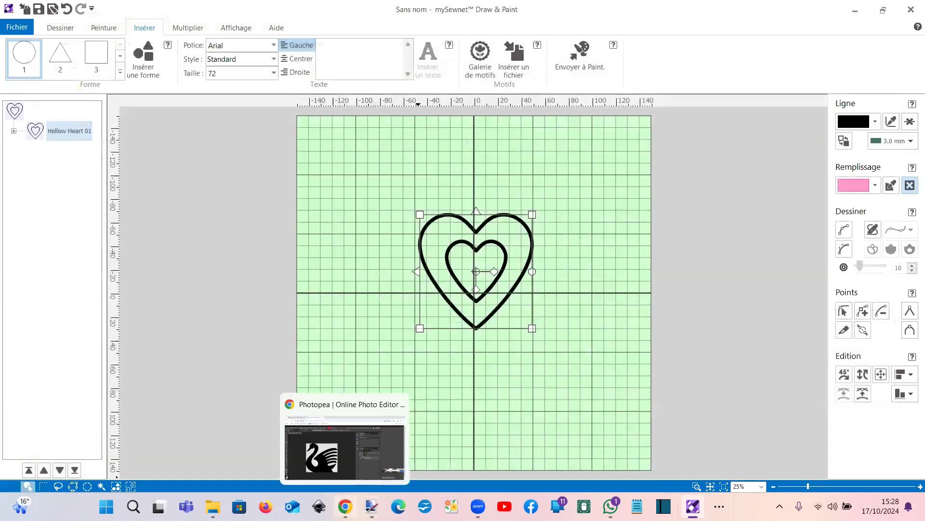
pyautogui.click(299, 434)
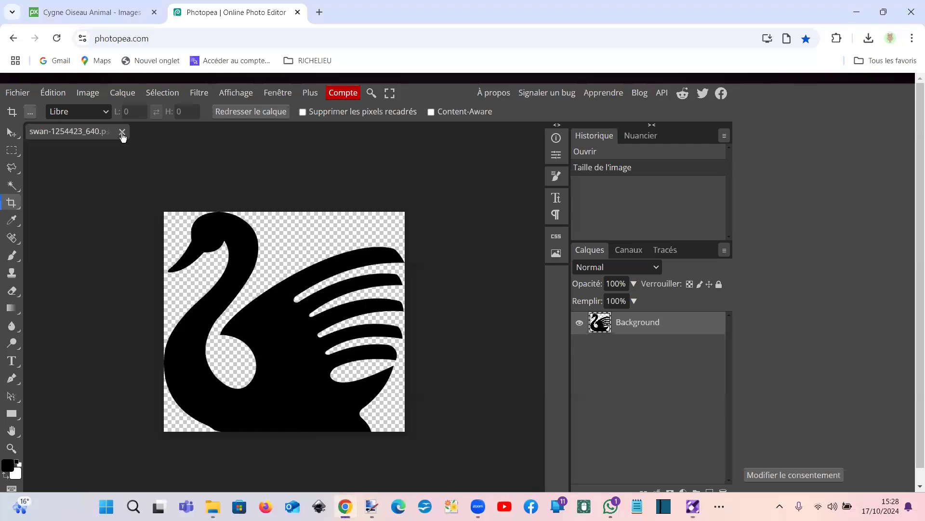
pyautogui.click(122, 133)
pyautogui.click(20, 93)
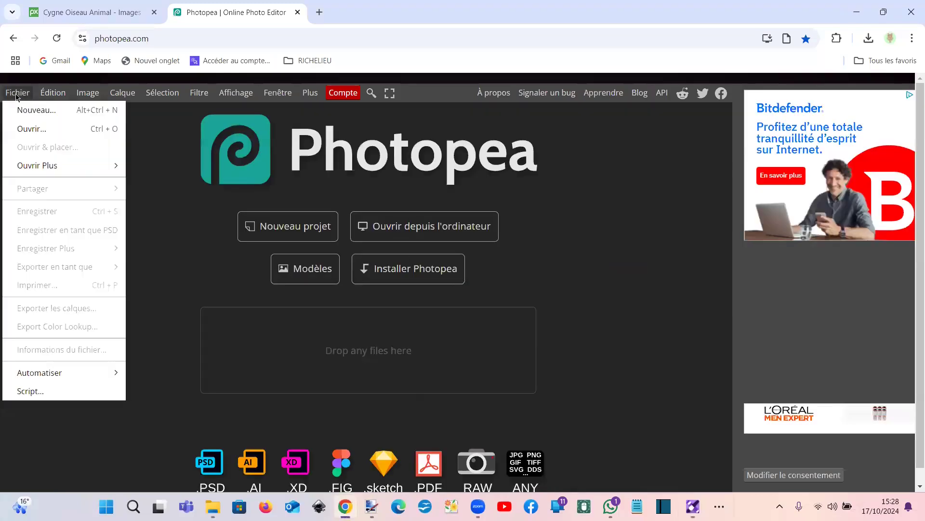
pyautogui.click(32, 130)
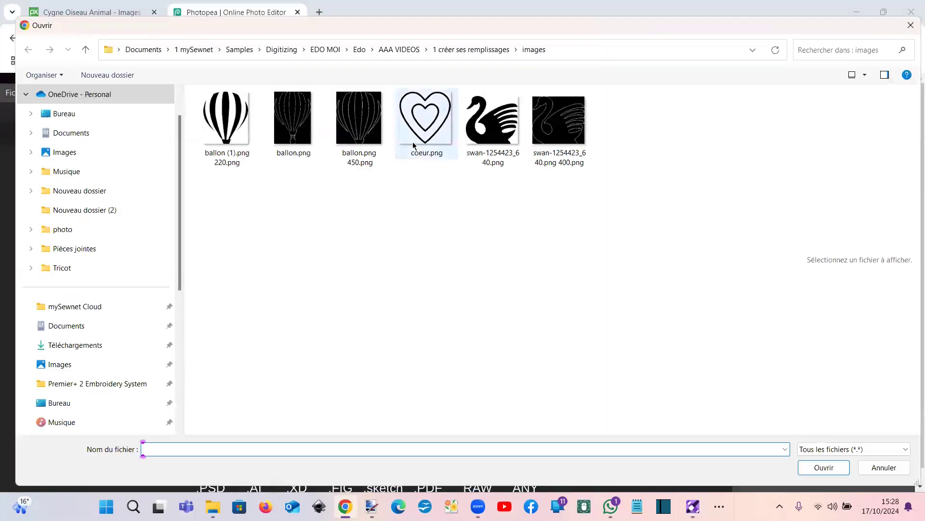
pyautogui.click(413, 146)
pyautogui.doubleClick(413, 145)
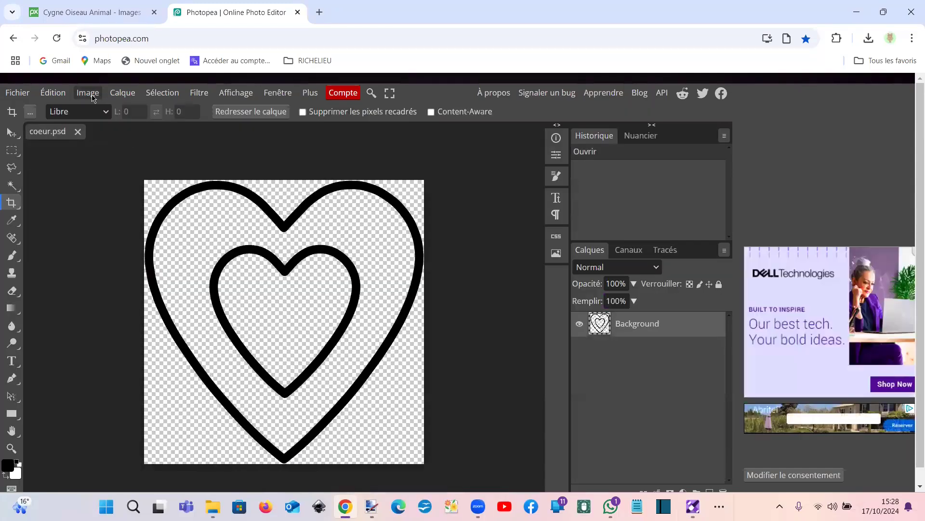
# Apply an image size of 581 × 589 pixels to the heart and export it as a PNG named coeur.
pyautogui.click(87, 93)
pyautogui.click(138, 294)
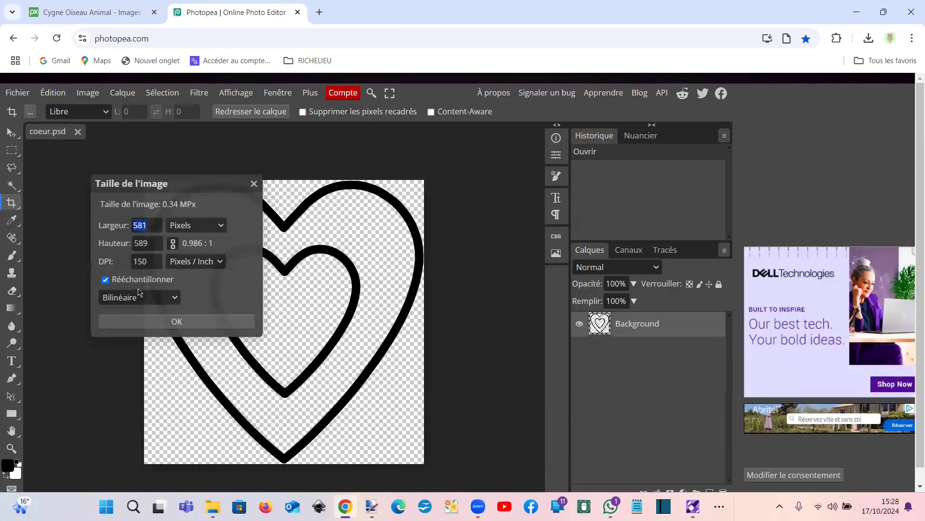
pyautogui.click(171, 323)
pyautogui.click(19, 93)
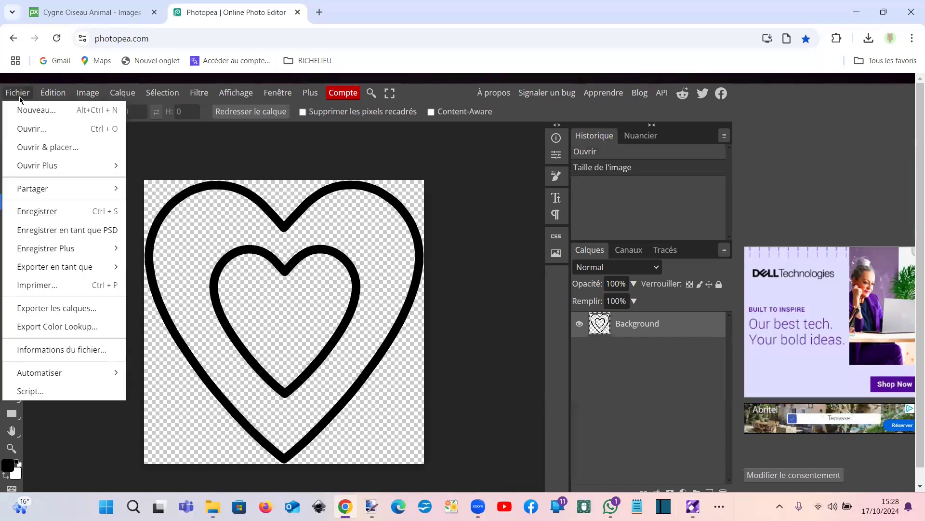
pyautogui.moveTo(53, 267)
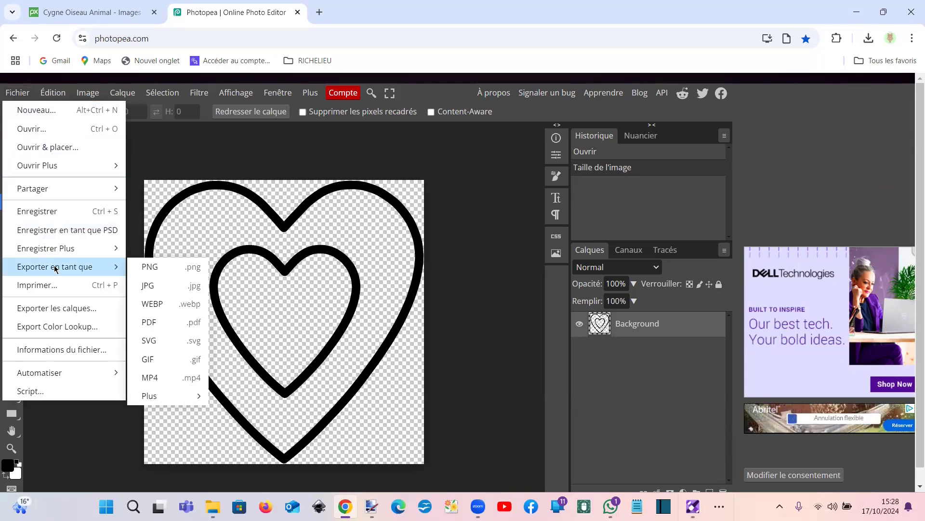
pyautogui.click(147, 266)
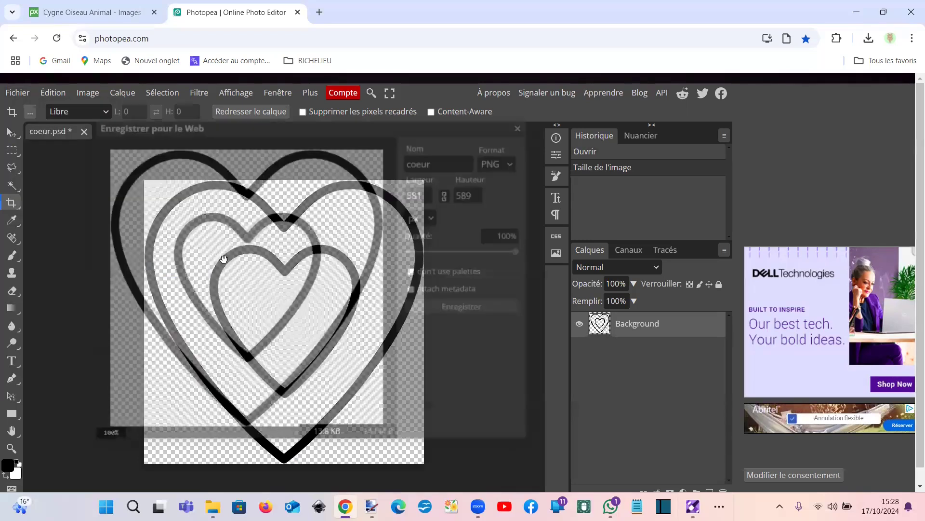
pyautogui.click(461, 307)
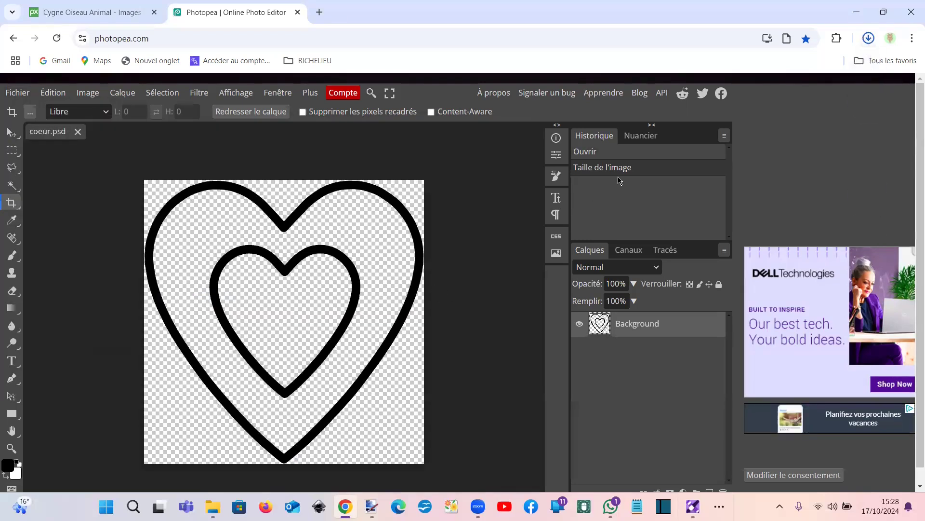
# Open the downloaded coeur (1).png for editing in Photos and save a copy in the images folder as coeur.png 500.
pyautogui.click(742, 69)
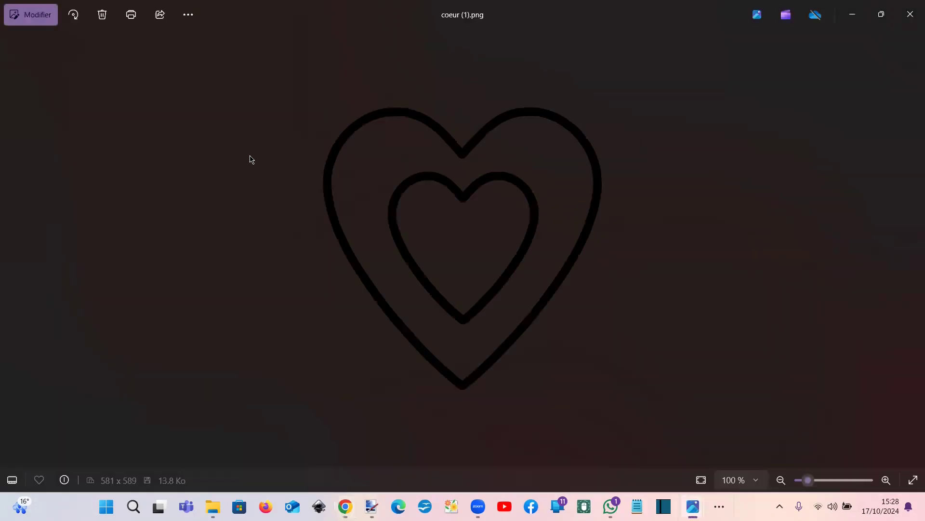
pyautogui.click(22, 23)
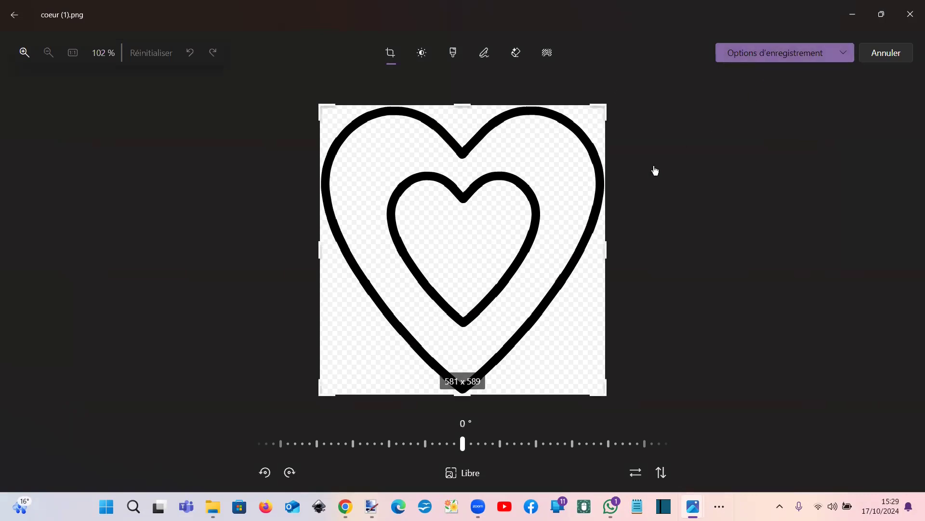
pyautogui.click(729, 83)
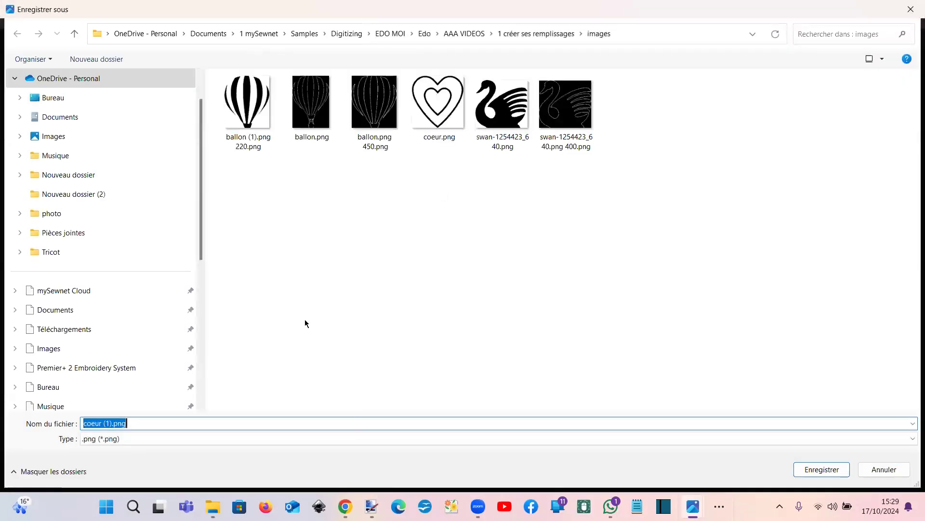
pyautogui.click(438, 128)
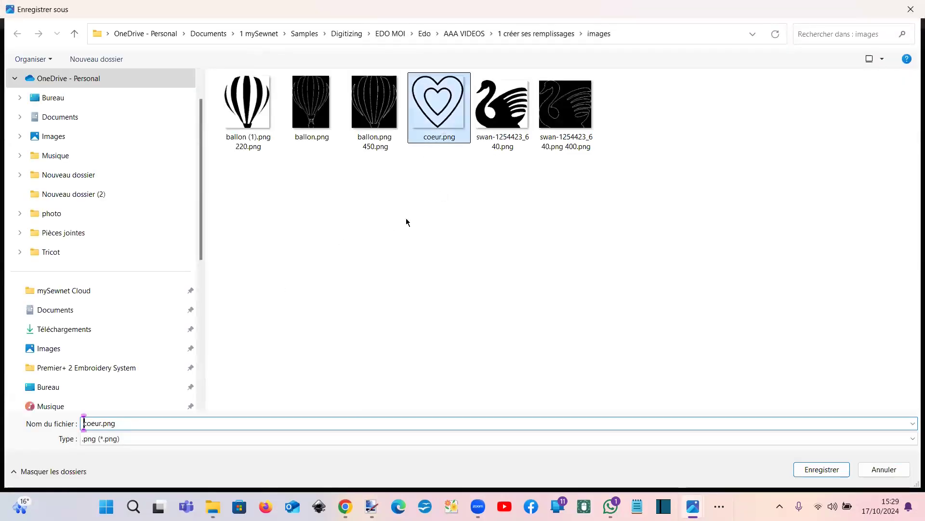
pyautogui.click(226, 423)
pyautogui.write('55')
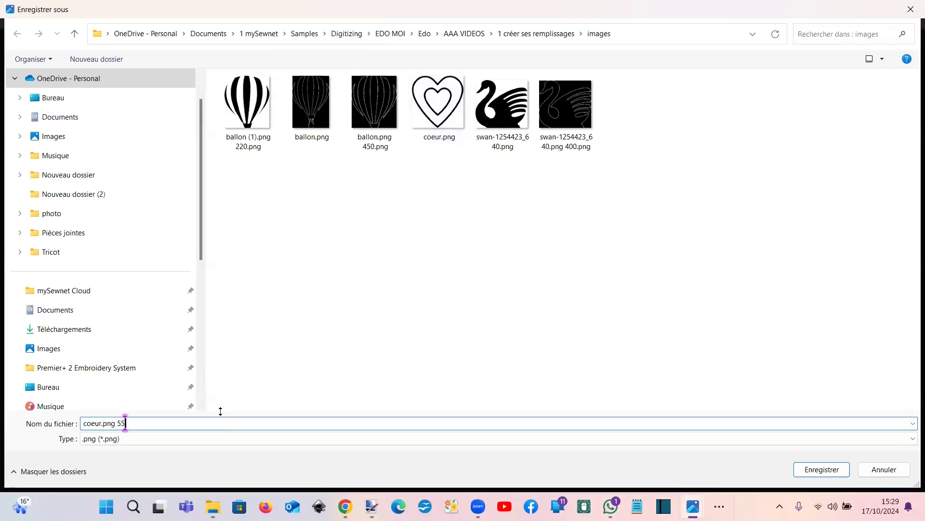
pyautogui.press('BackSpace')
pyautogui.write('00')
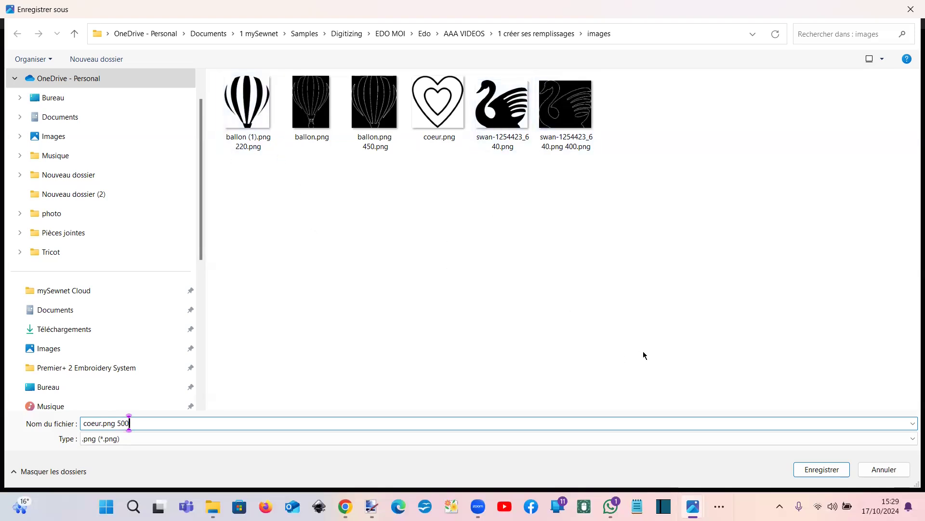
pyautogui.click(806, 470)
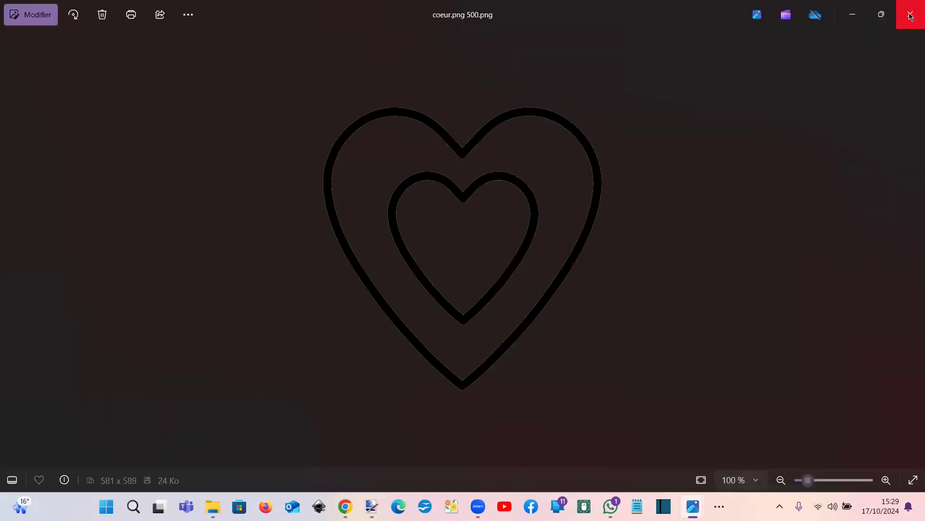
# Close the saved heart image in Photos and switch back to mySewnet Digitizing.
pyautogui.click(904, 15)
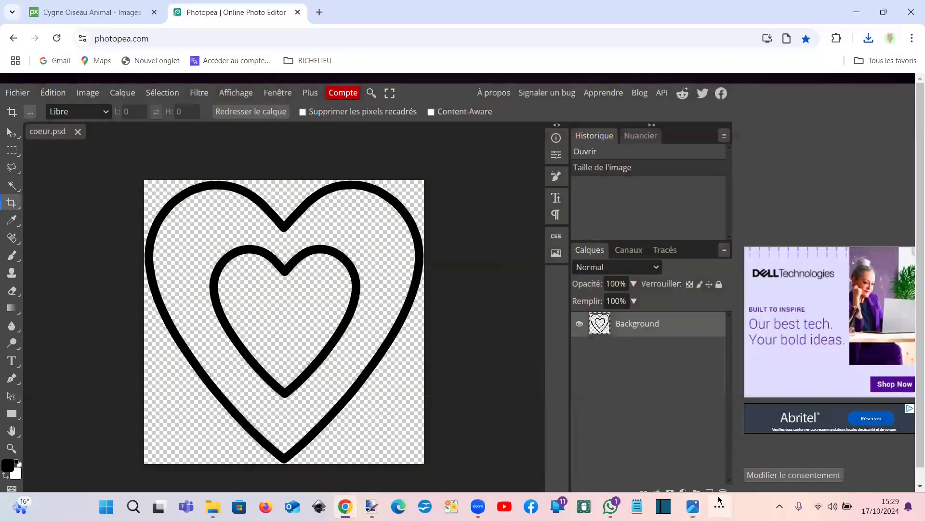
pyautogui.click(719, 506)
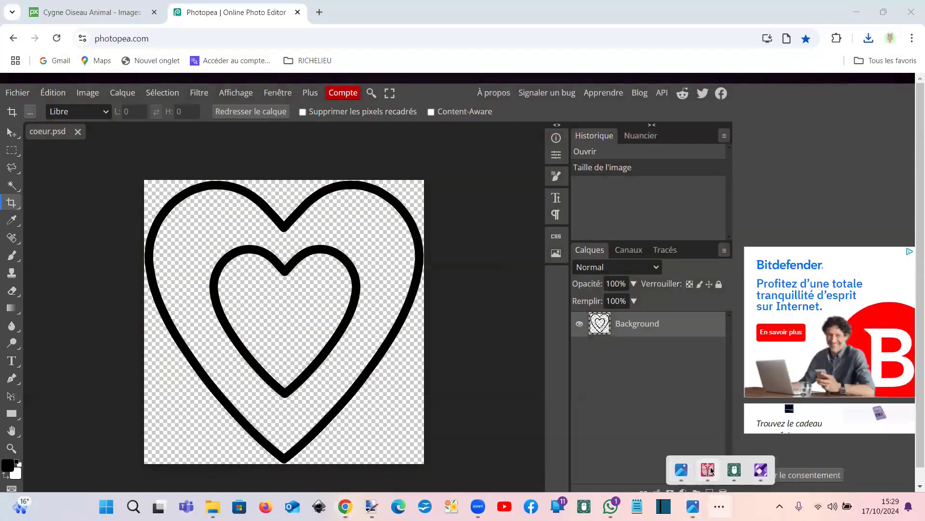
pyautogui.click(708, 469)
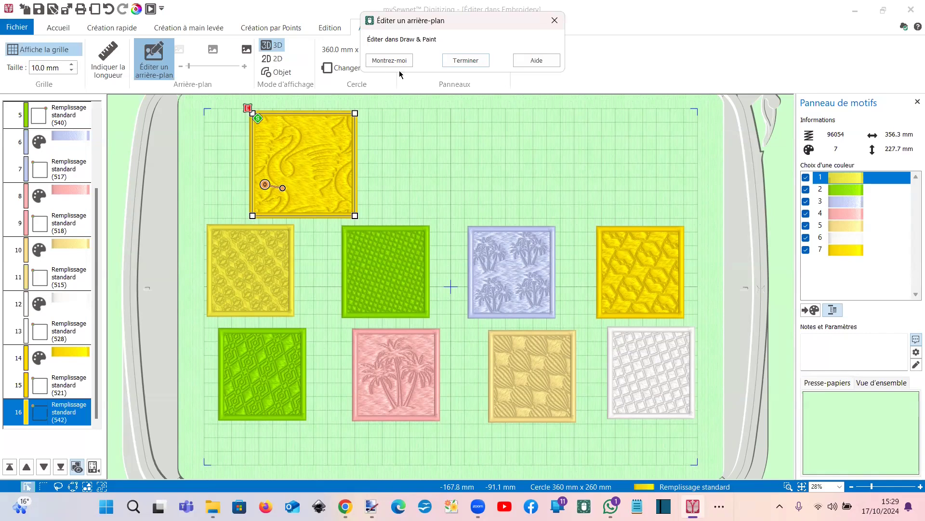
# Finish the background editing and import coeur.png 500.png from the images folder into My Fills.
pyautogui.click(465, 60)
pyautogui.click(332, 30)
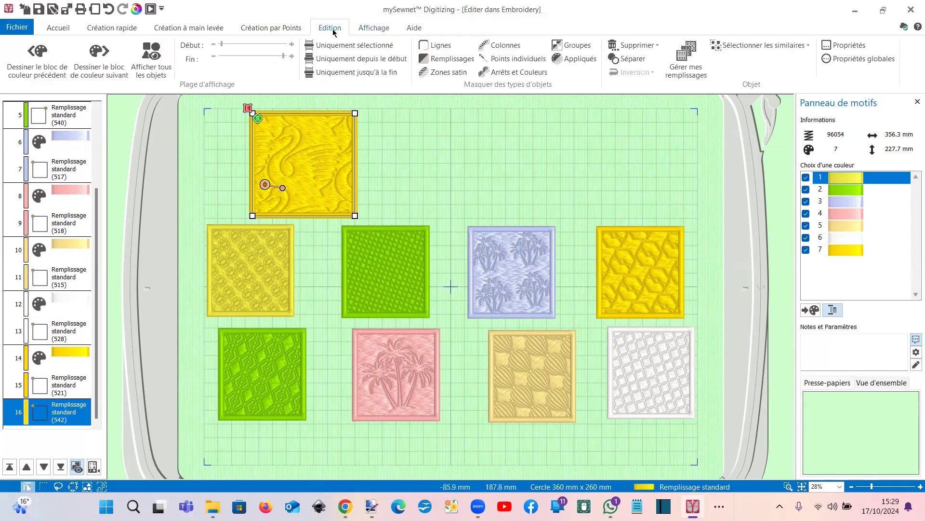
pyautogui.click(681, 67)
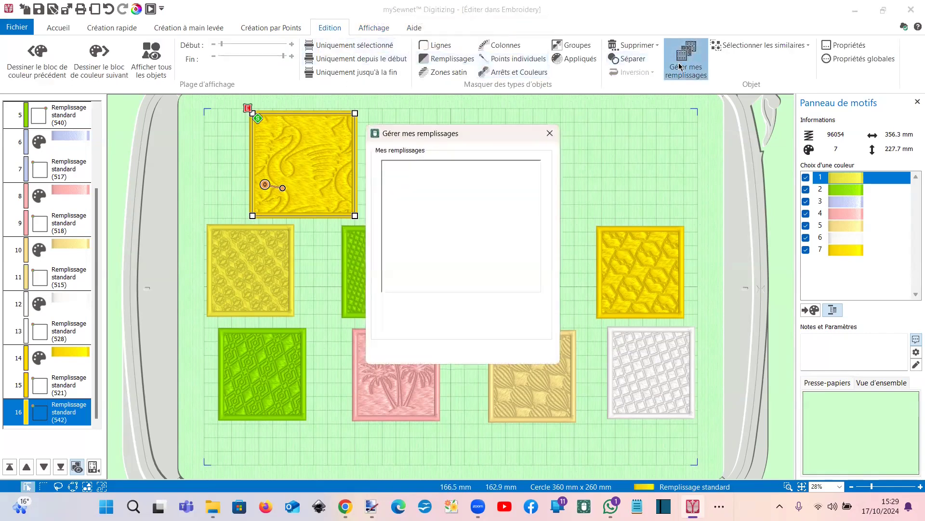
pyautogui.click(489, 326)
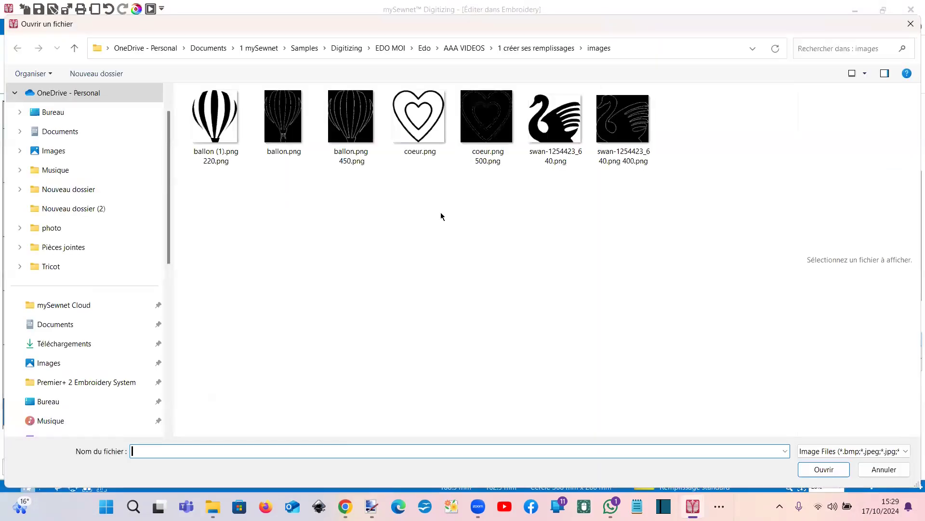
pyautogui.click(482, 137)
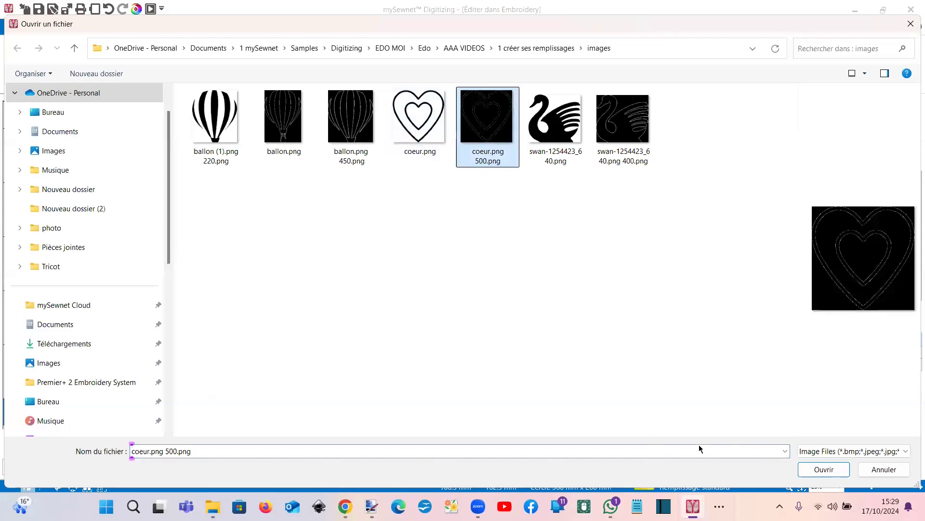
pyautogui.click(824, 469)
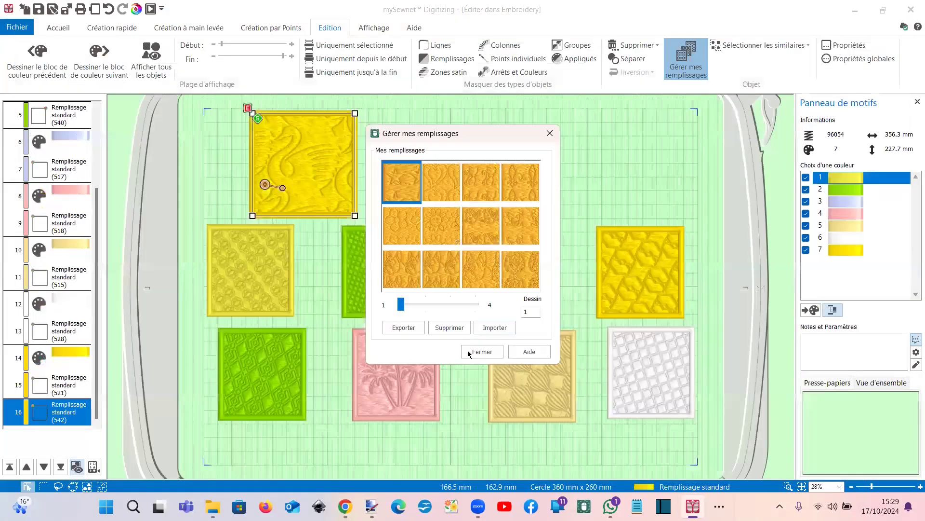
pyautogui.click(482, 352)
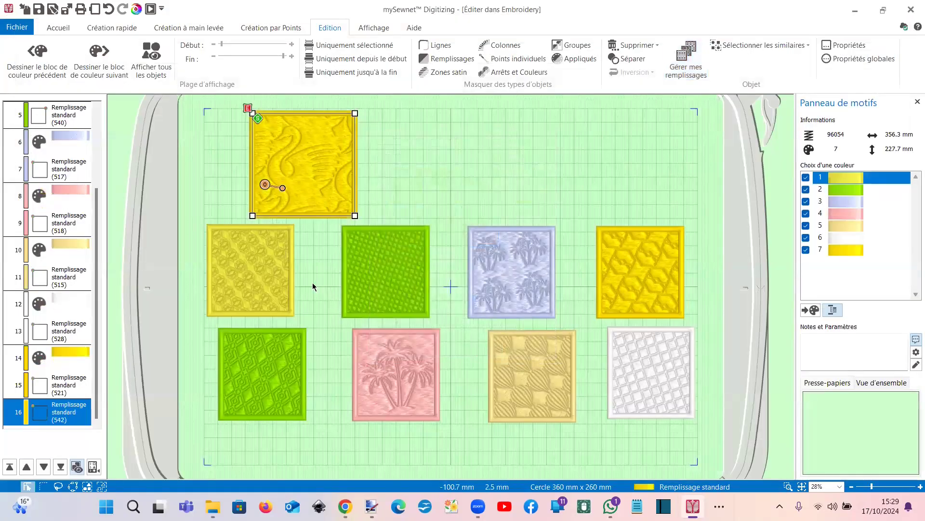
# Apply custom fill 543 to the yellow swan square and shift the pattern origin to centre the heart in it.
pyautogui.doubleClick(304, 194)
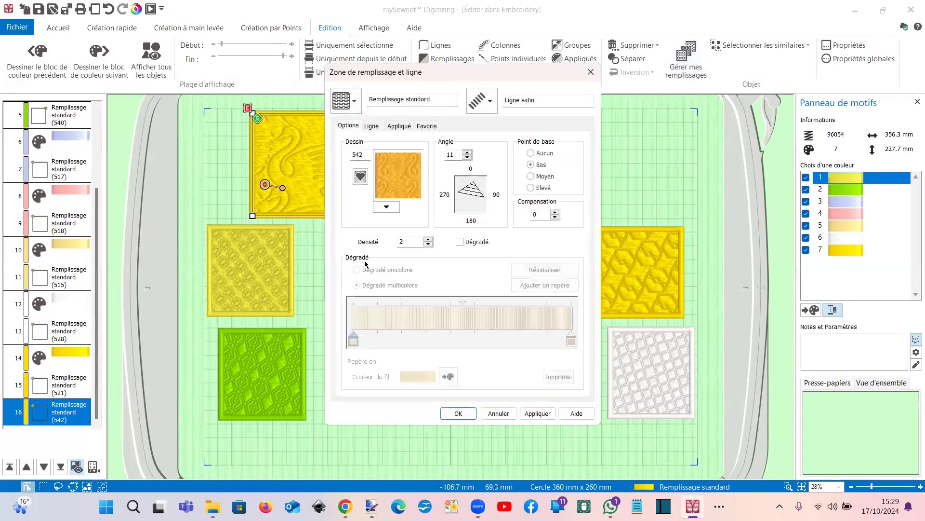
pyautogui.click(387, 207)
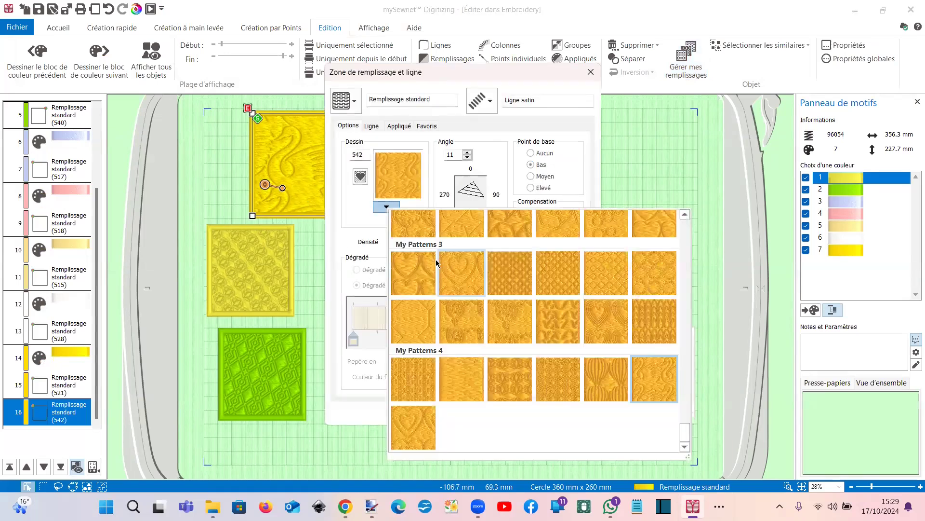
pyautogui.click(413, 425)
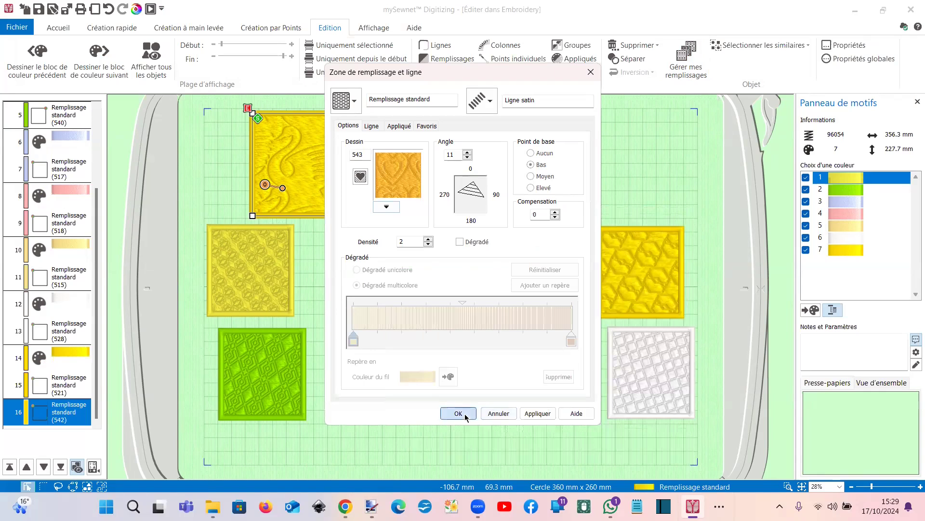
pyautogui.press('Return')
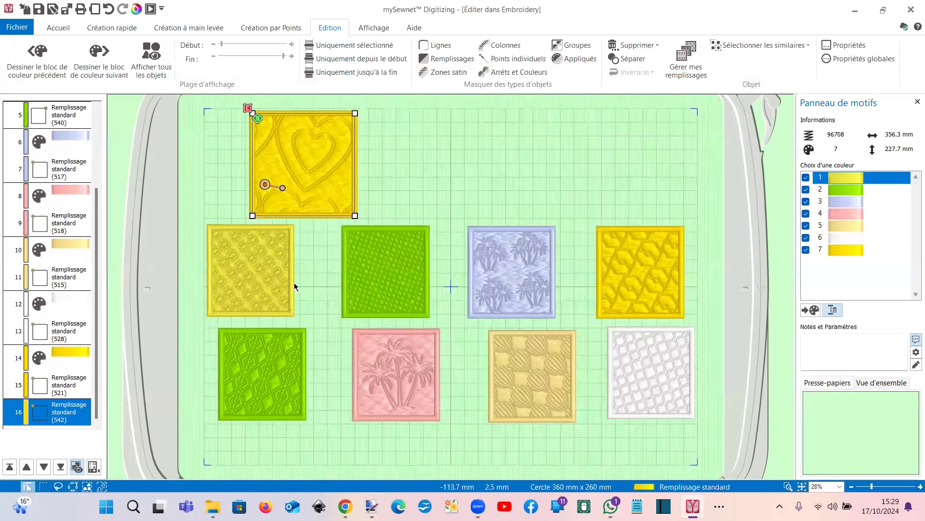
pyautogui.moveTo(280, 193); pyautogui.dragTo(265, 209)
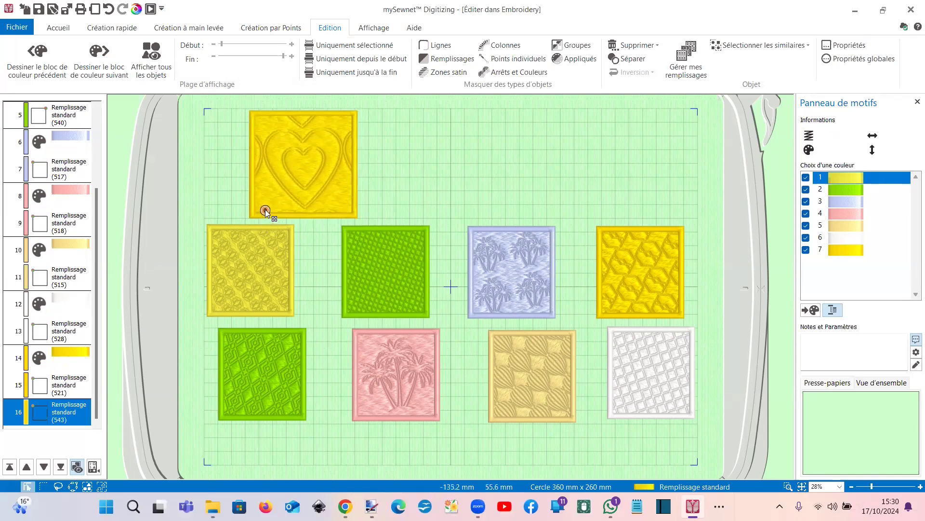
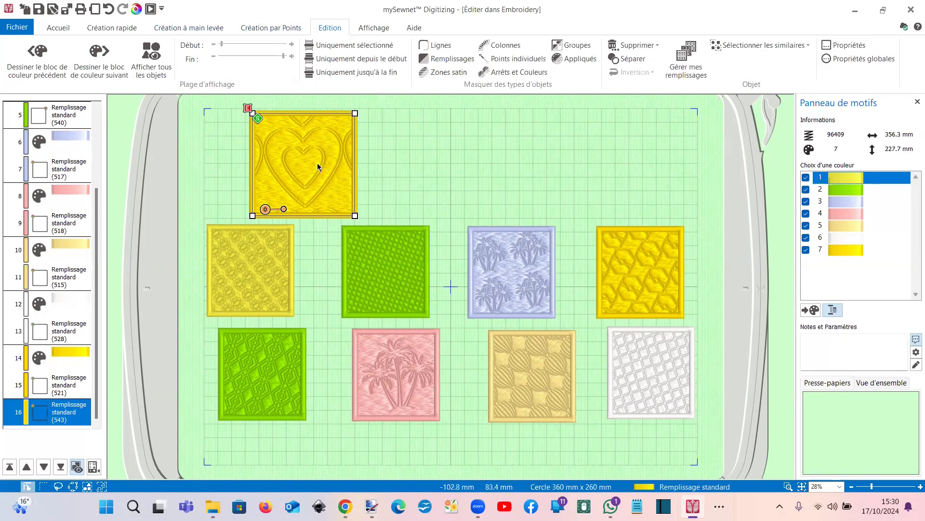
# Switch to mySewnet Draw & Paint and delete the hollow heart from the drawing.
pyautogui.click(374, 28)
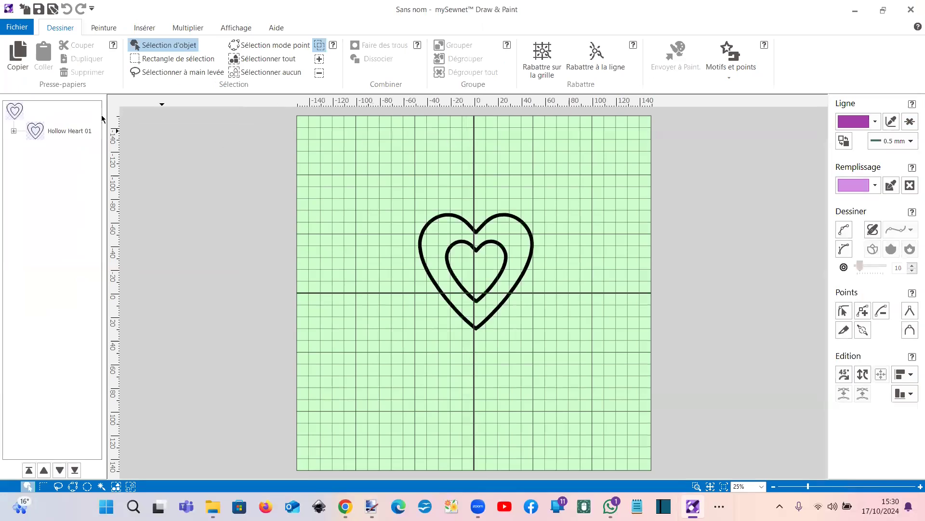
pyautogui.click(236, 63)
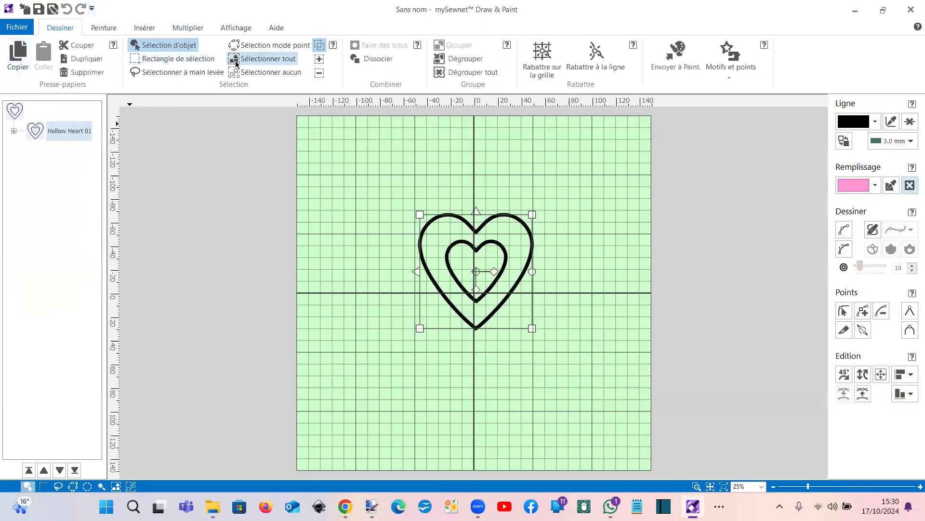
pyautogui.press('Delete')
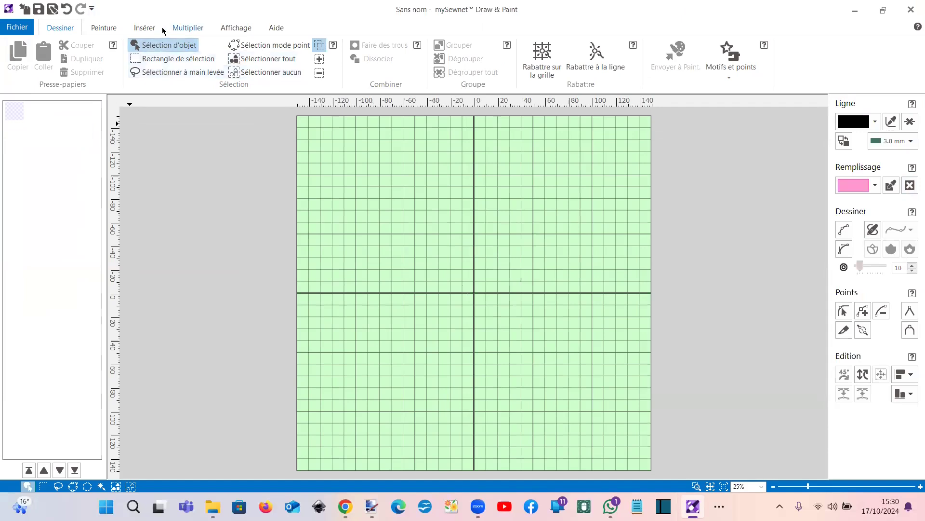
# Insert diamond shape 4 and remove its fill, keeping only the black outline.
pyautogui.click(145, 28)
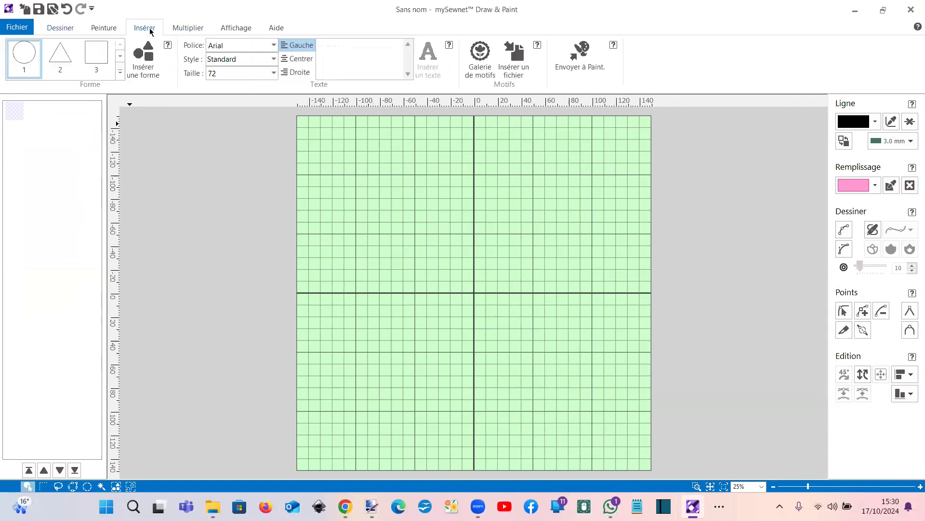
pyautogui.click(120, 72)
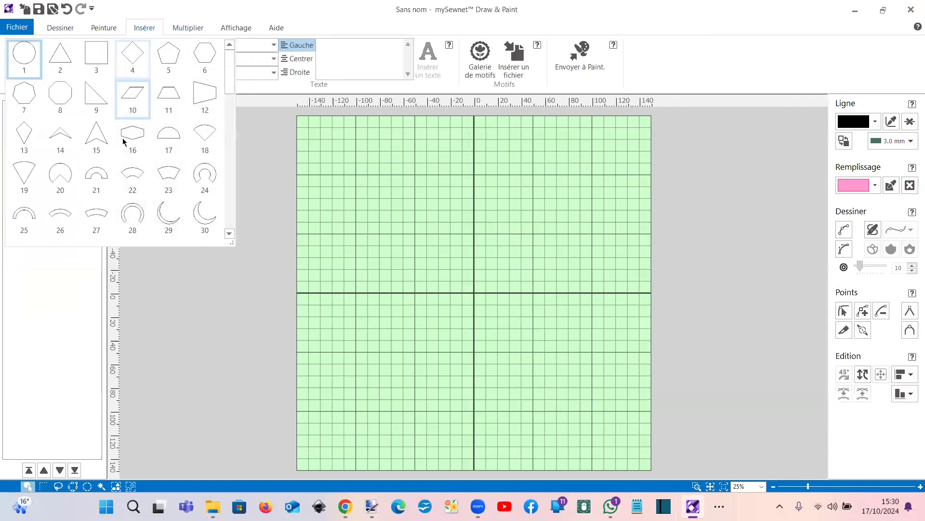
pyautogui.moveTo(123, 141)
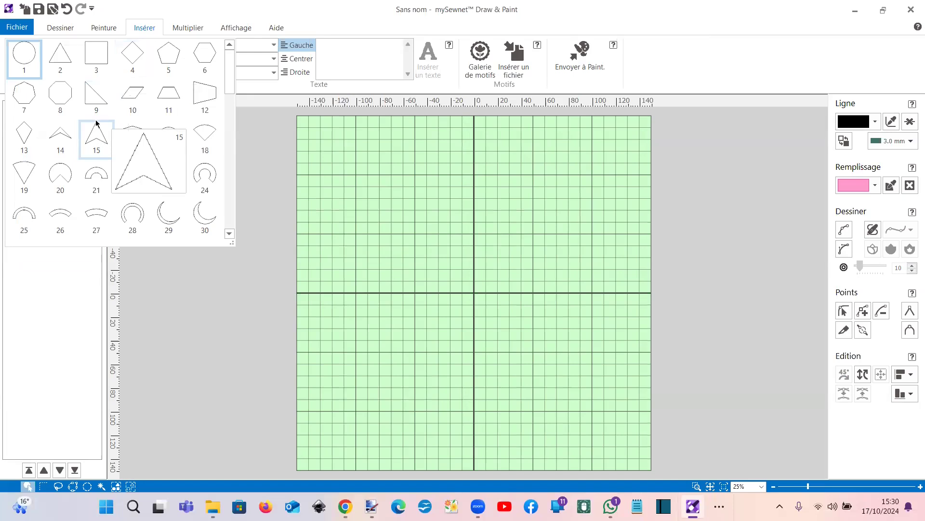
pyautogui.click(135, 52)
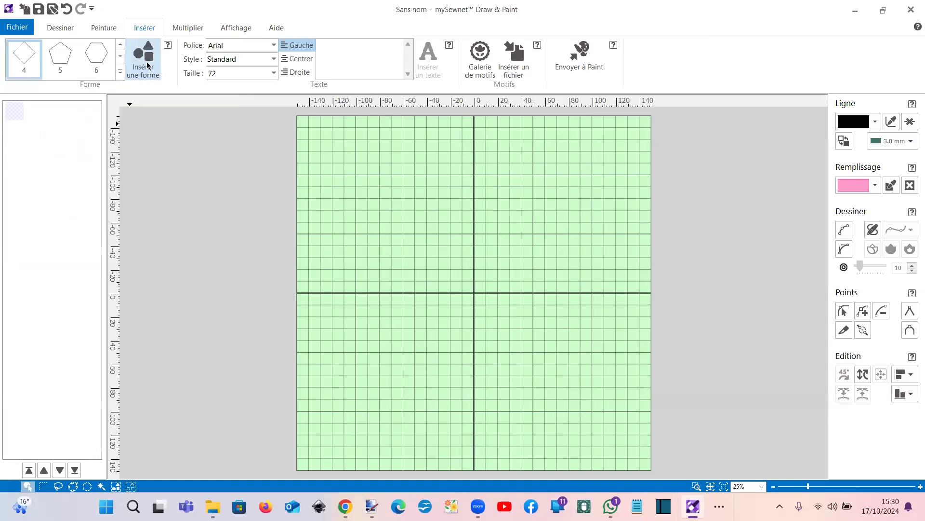
pyautogui.click(147, 66)
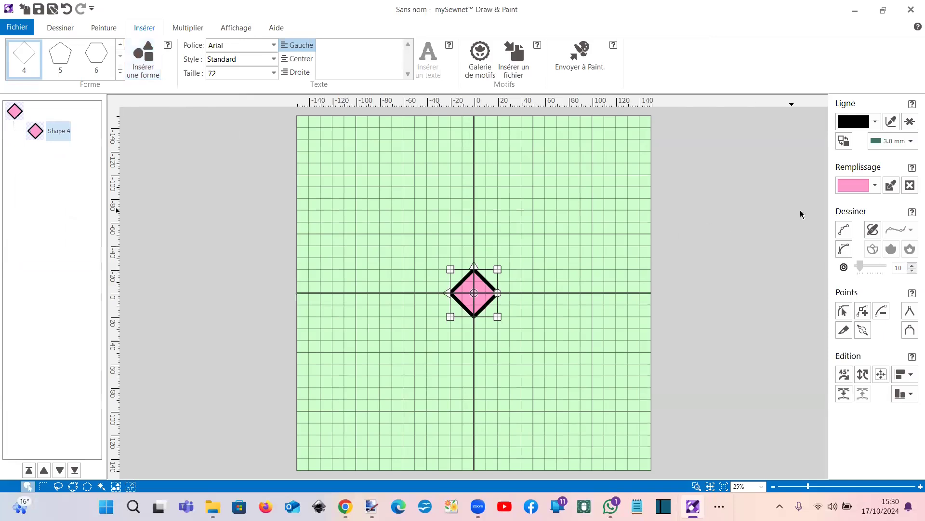
pyautogui.click(910, 188)
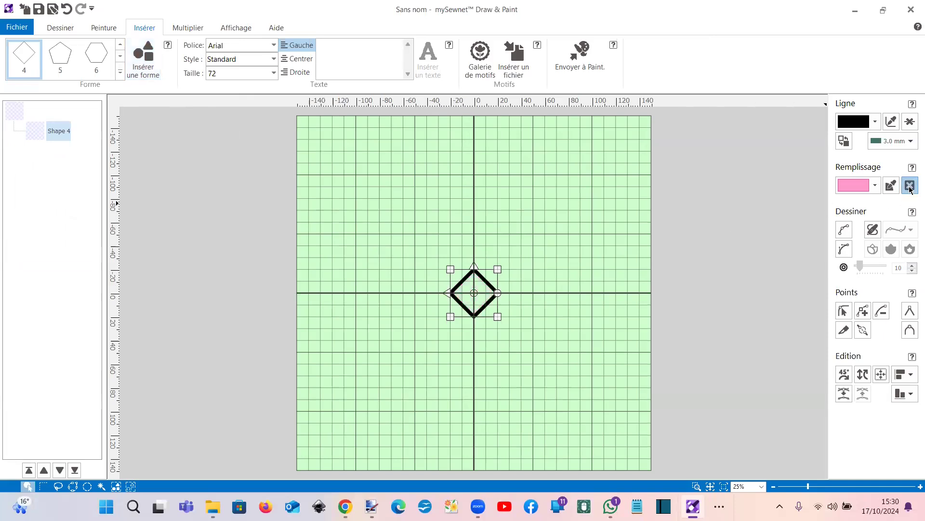
# Duplicate the diamond and place the copy about 26 mm to the right so it overlaps the original.
pyautogui.click(61, 28)
pyautogui.click(74, 59)
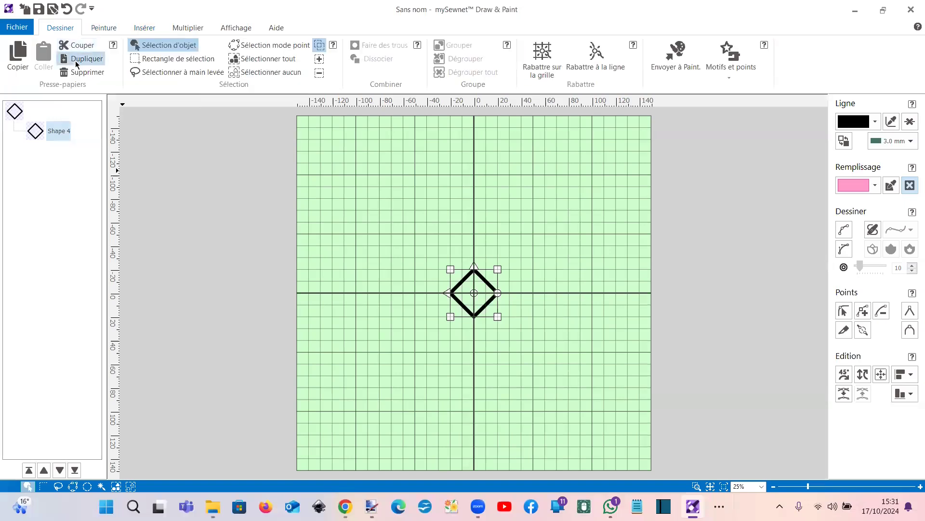
pyautogui.moveTo(485, 312); pyautogui.dragTo(507, 309)
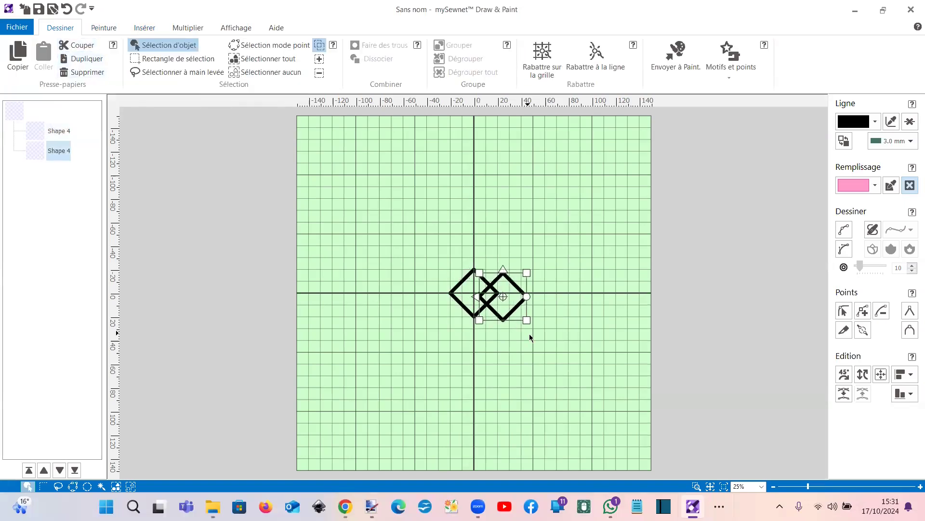
pyautogui.scroll(3, 470, 320)
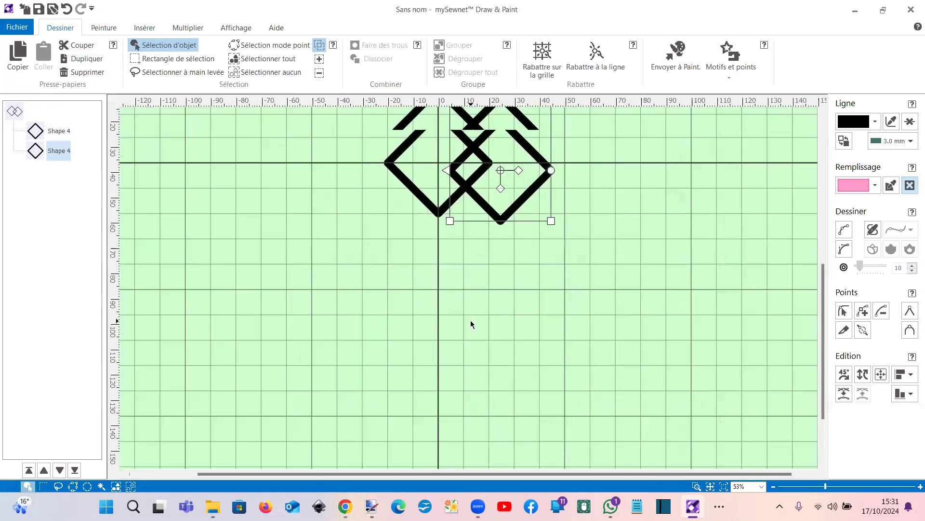
pyautogui.moveTo(488, 274)
pyautogui.mouseDown()
pyautogui.moveTo(464, 265)
pyautogui.moveTo(519, 269)
pyautogui.moveTo(494, 269)
pyautogui.mouseUp()
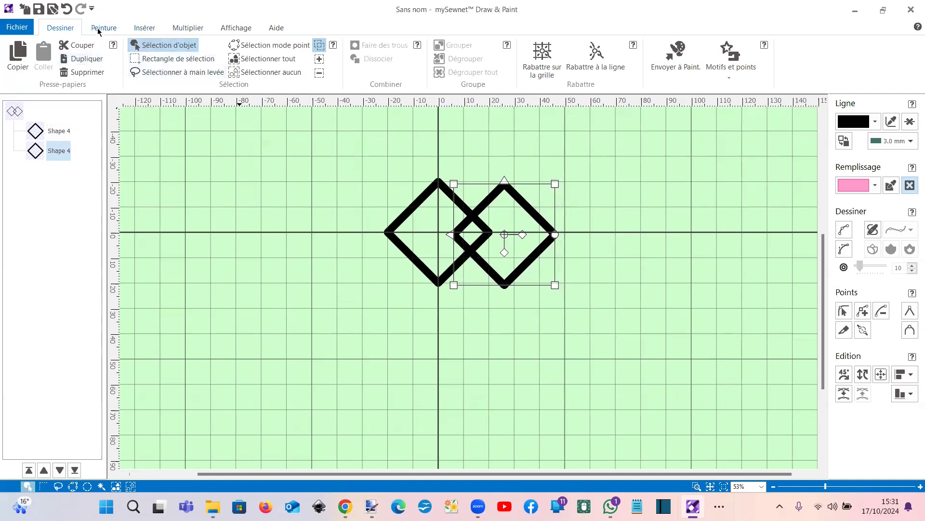
# Group the two overlapping diamonds into one object and deselect it.
pyautogui.click(266, 58)
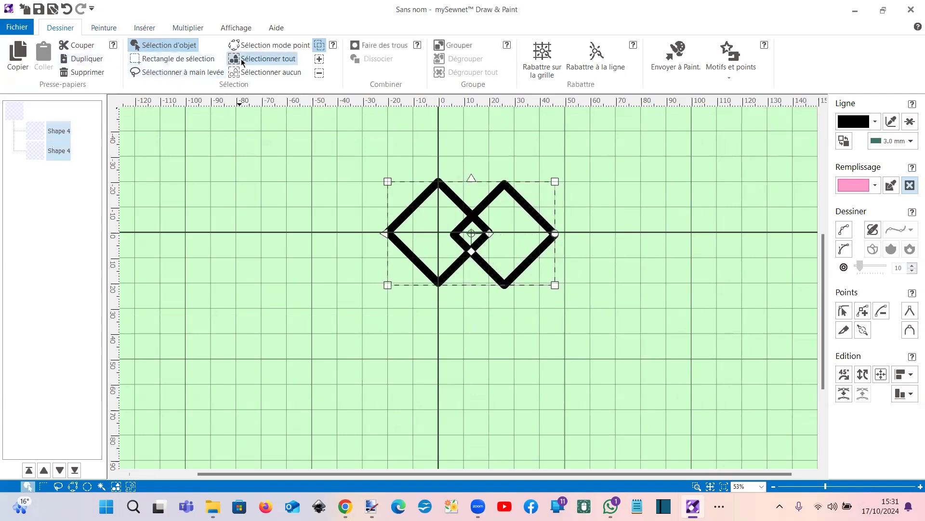
pyautogui.click(454, 46)
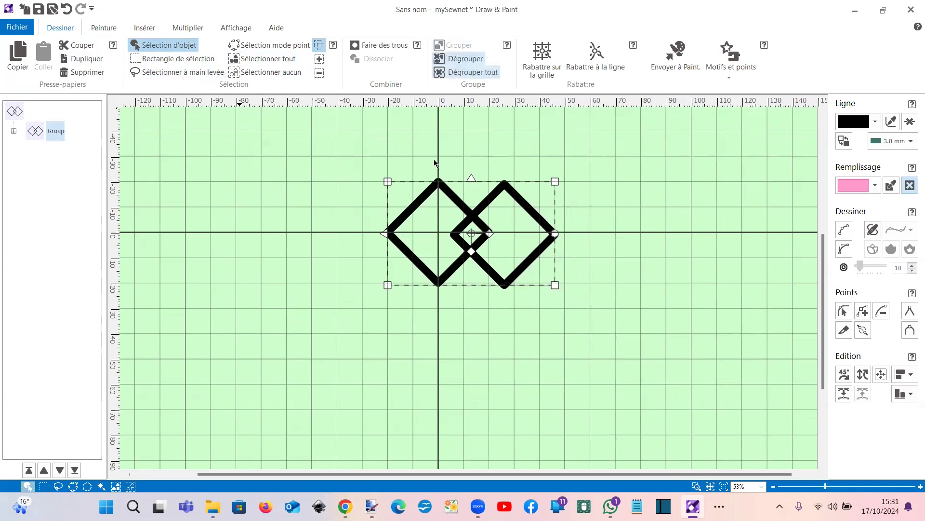
pyautogui.click(304, 293)
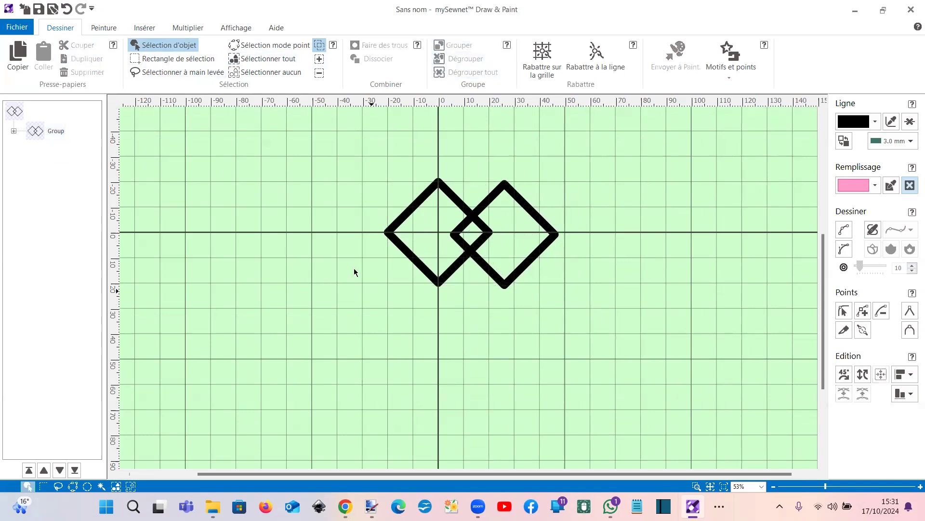
pyautogui.scroll(-1, 367, 249)
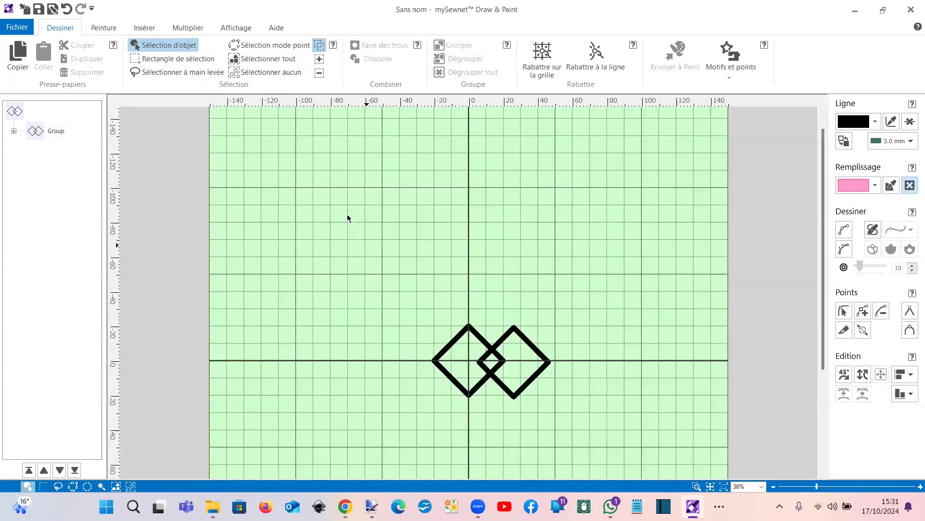
# Export the diamond drawing to the images folder as a medium-resolution (150 dpi) PNG named los.
pyautogui.click(22, 30)
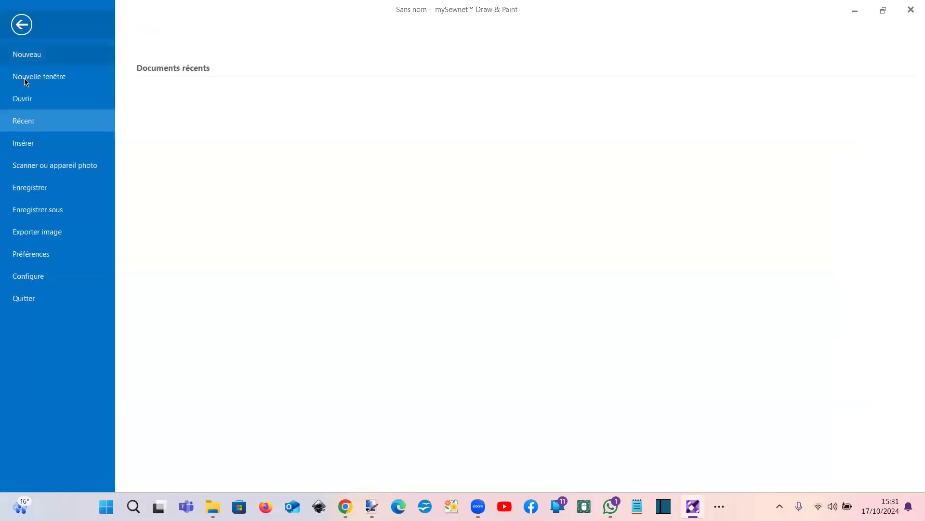
pyautogui.click(41, 231)
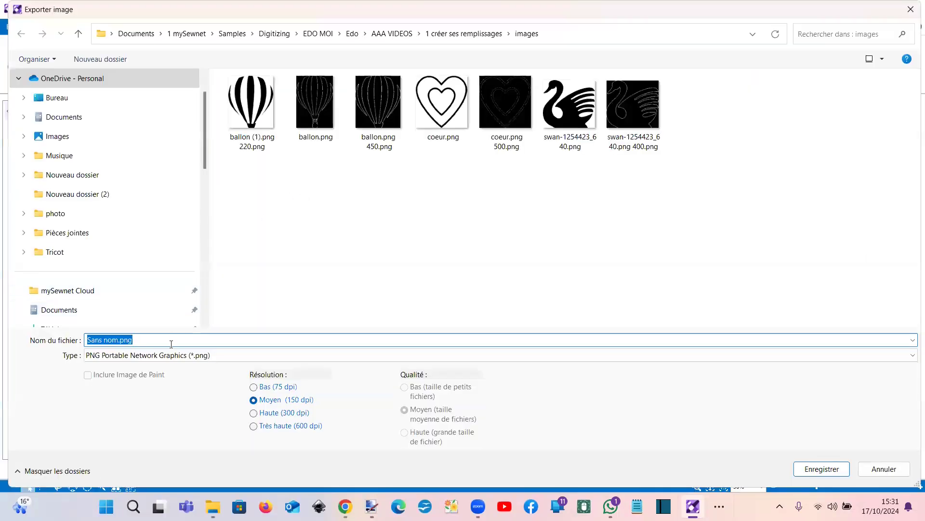
pyautogui.write('los')
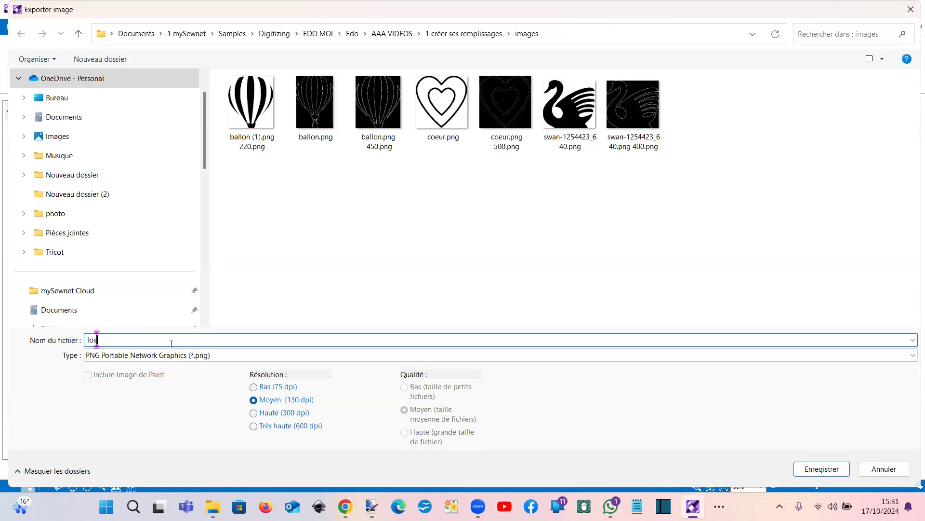
pyautogui.press('Return')
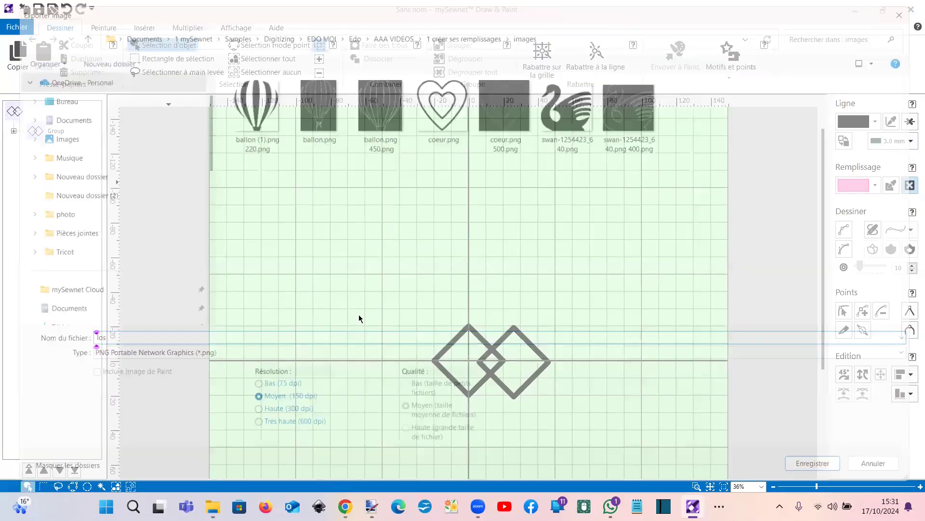
# Switch to Photopea, close the heart document and open los.png from the images folder.
pyautogui.click(345, 506)
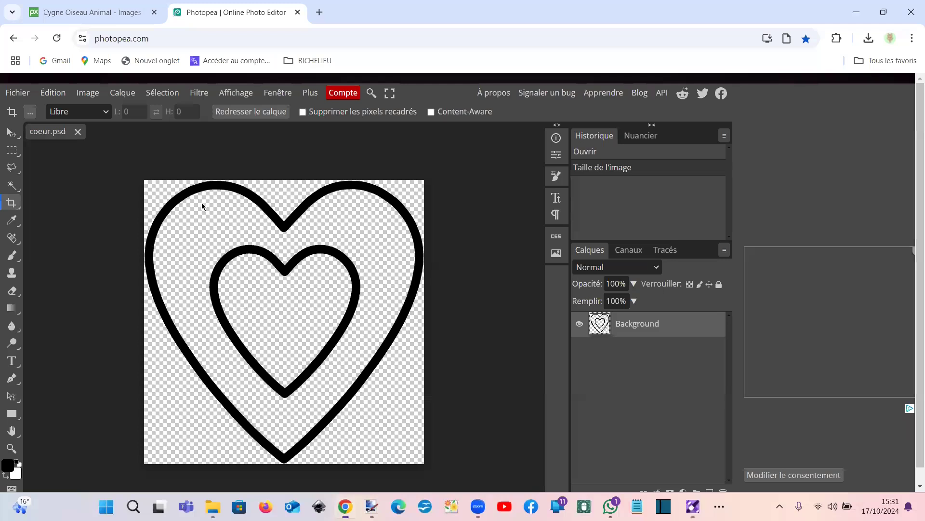
pyautogui.click(77, 133)
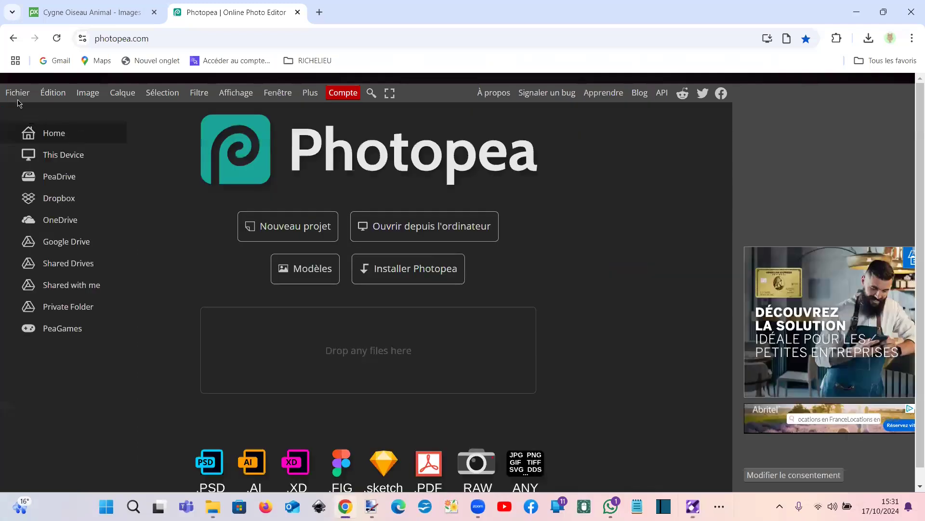
pyautogui.click(17, 93)
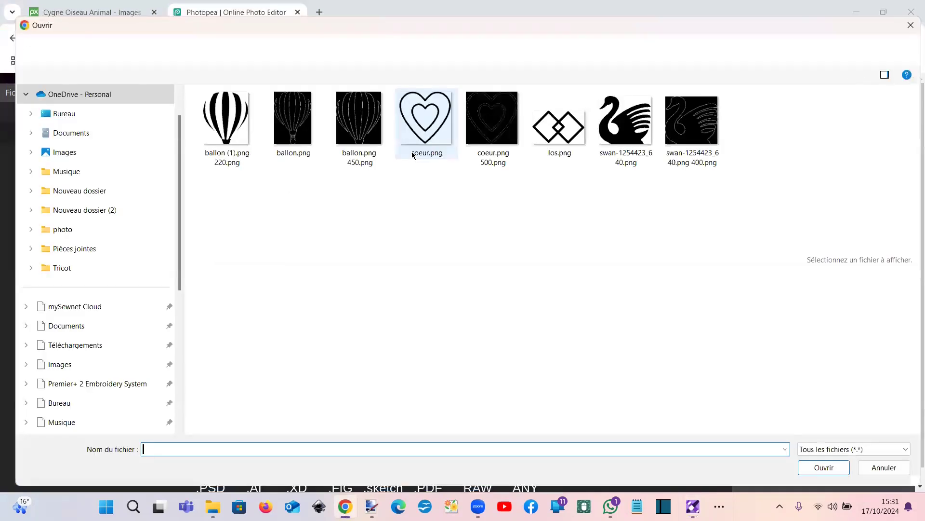
pyautogui.click(535, 148)
pyautogui.doubleClick(535, 147)
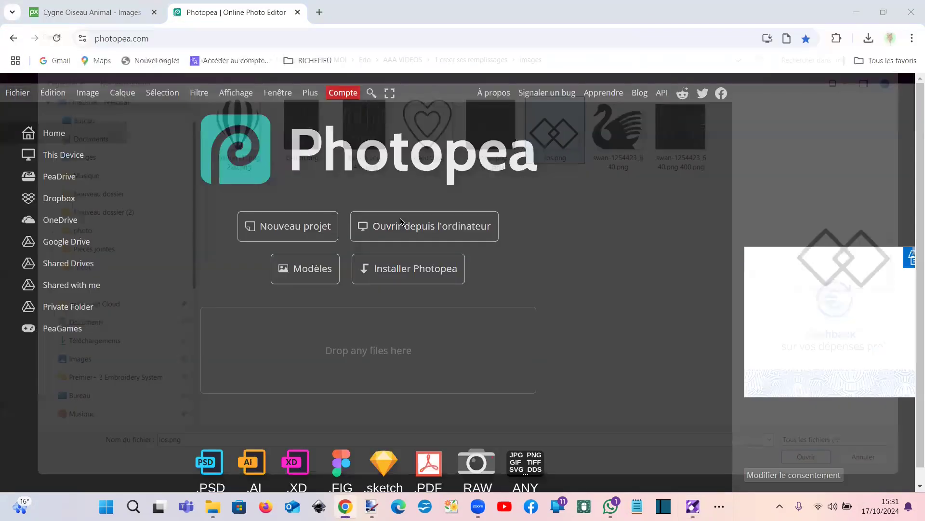
# Resize the diamond image to a width of 300 pixels with proportions kept.
pyautogui.click(88, 93)
pyautogui.click(120, 294)
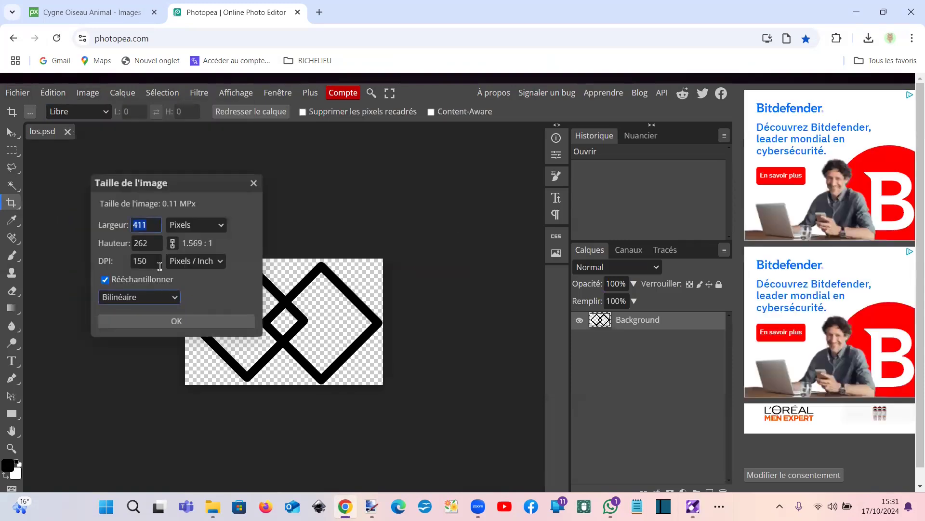
pyautogui.write('300')
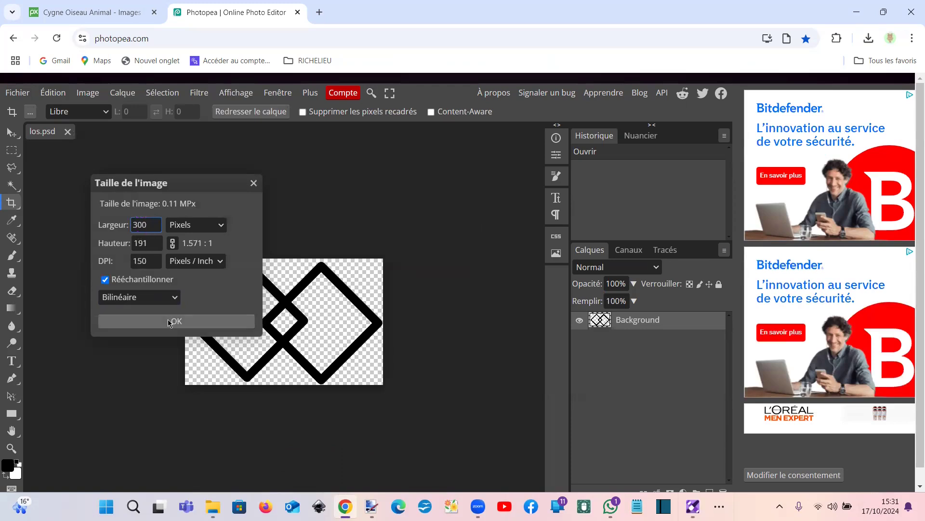
pyautogui.click(169, 321)
# Export the resized diamond image as a PNG named los at 100% quality.
pyautogui.click(18, 92)
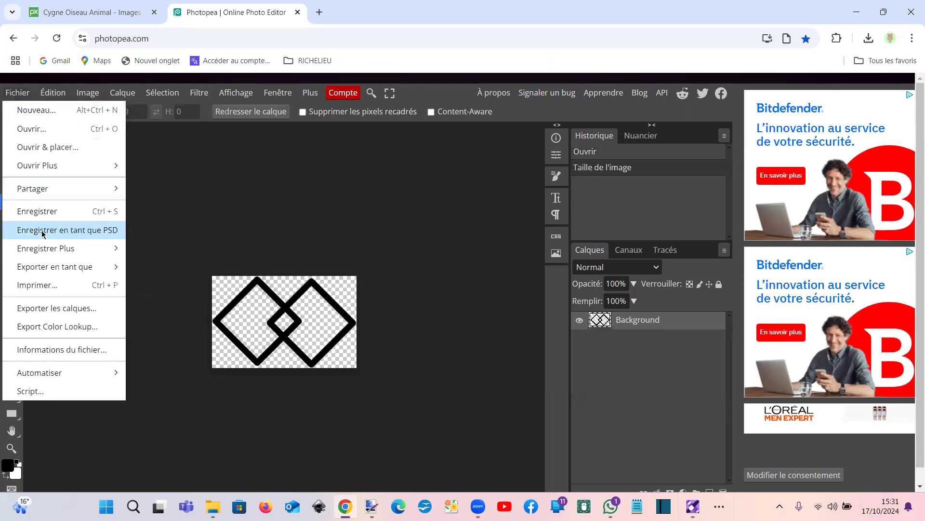
pyautogui.moveTo(58, 266)
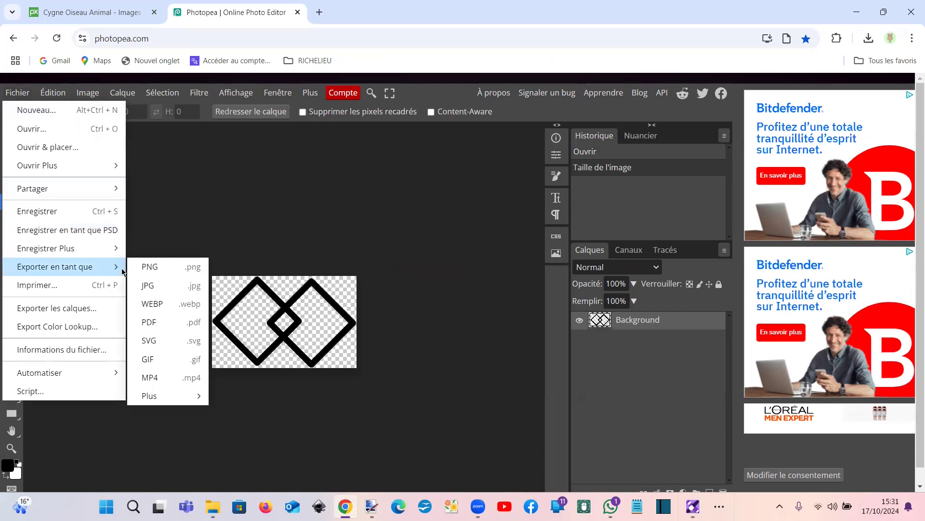
pyautogui.click(155, 265)
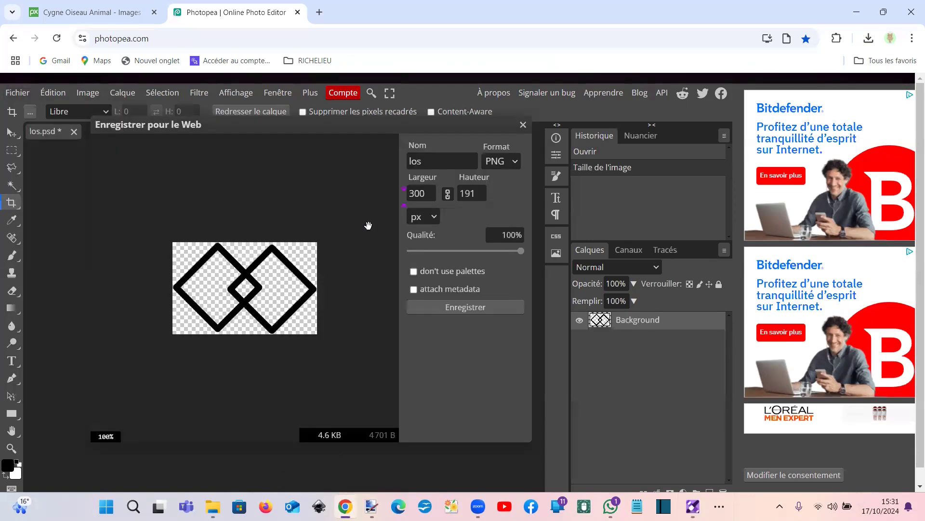
pyautogui.click(466, 306)
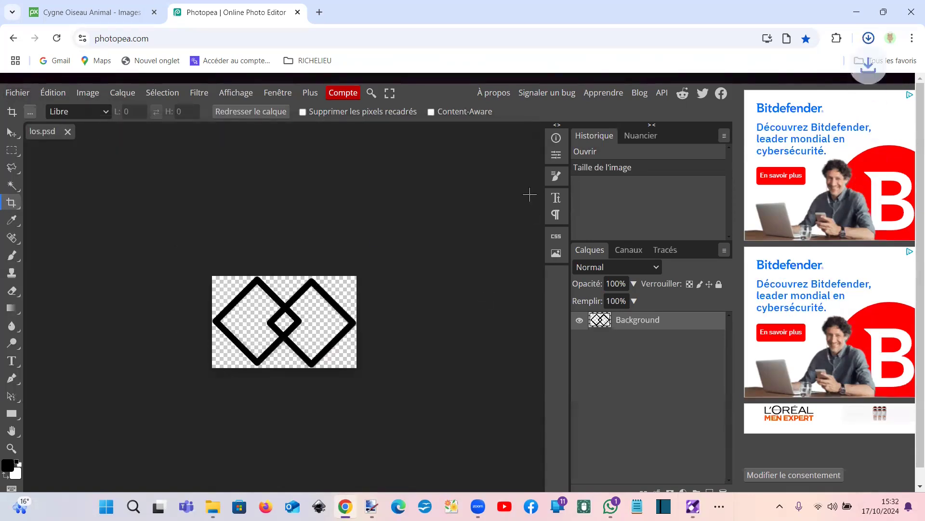
# Open the downloaded diamond PNG in Photos, save a copy to the images folder as los.png 200, and close it.
pyautogui.click(755, 70)
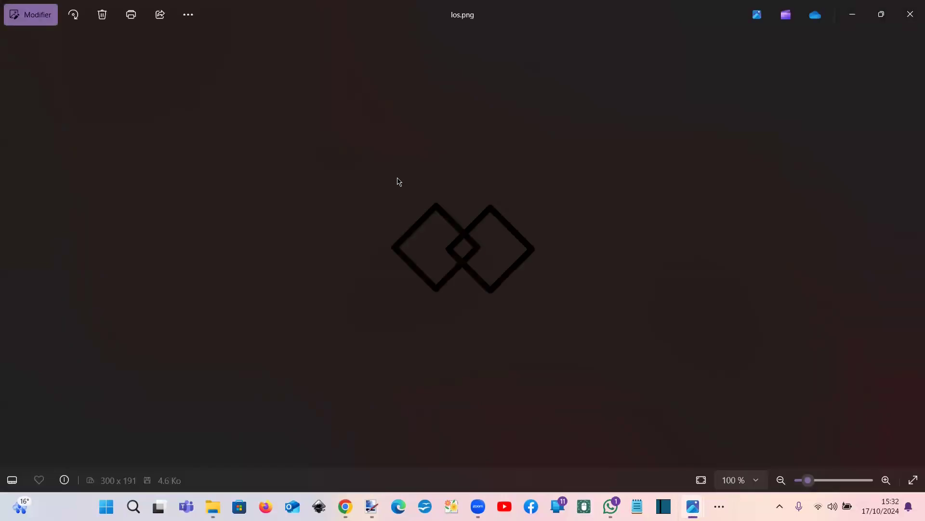
pyautogui.click(13, 22)
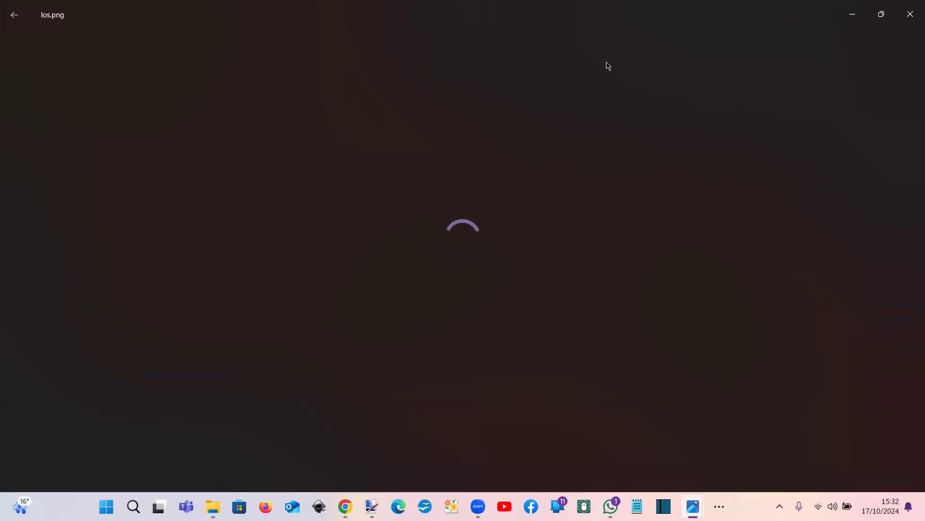
pyautogui.click(730, 51)
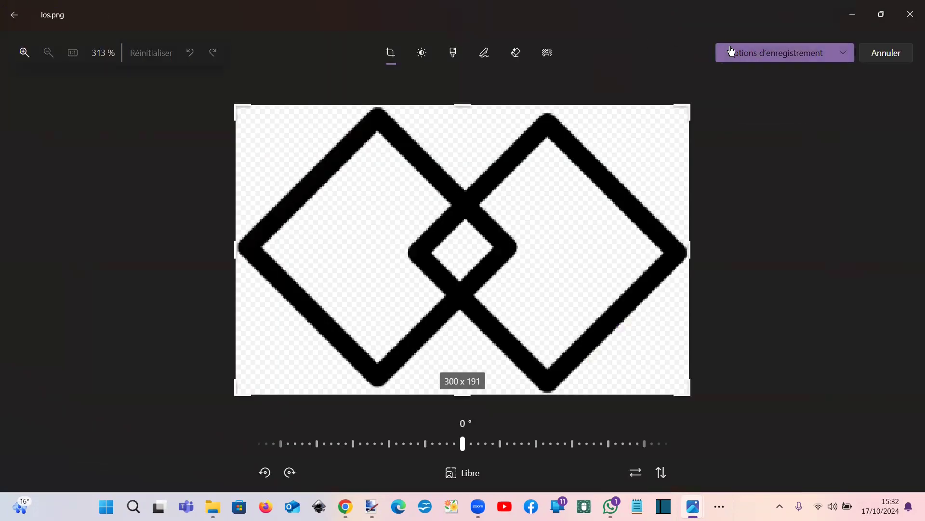
pyautogui.click(736, 76)
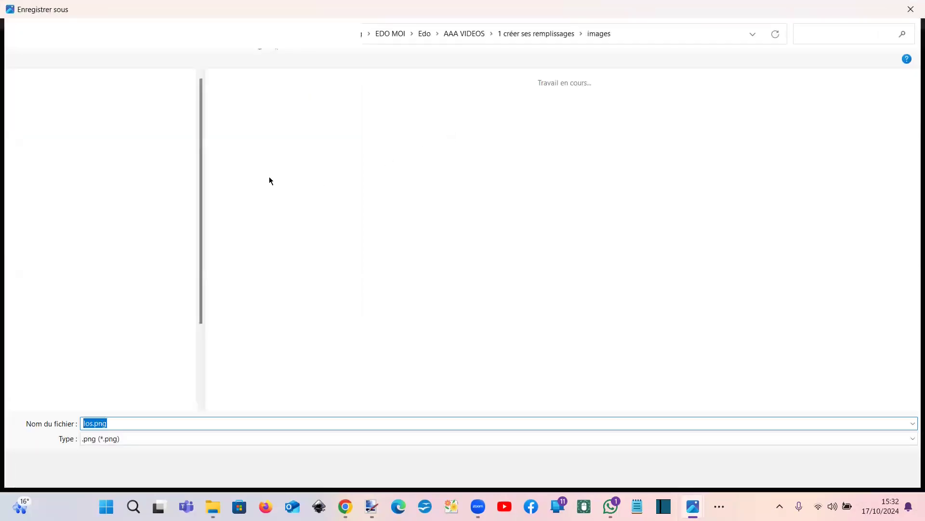
pyautogui.click(538, 124)
pyautogui.click(130, 421)
pyautogui.click(131, 423)
pyautogui.write('20')
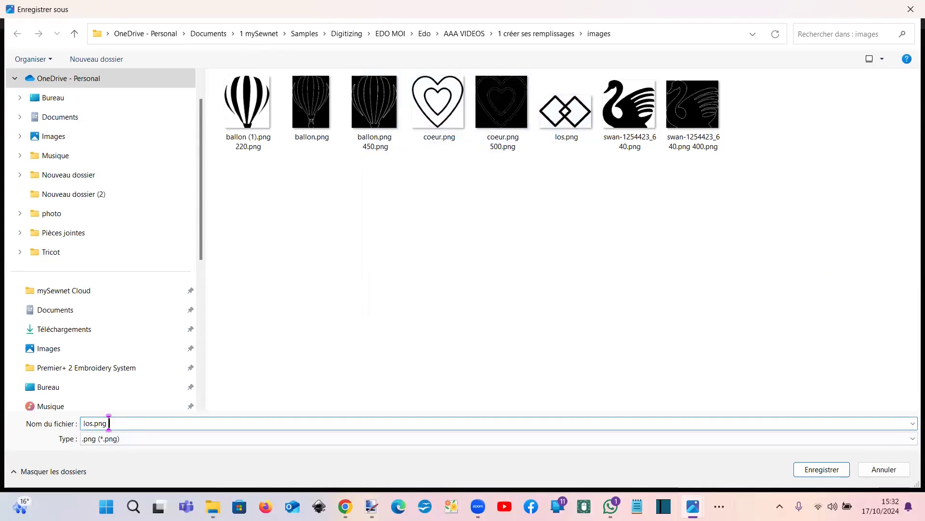
pyautogui.write('0')
pyautogui.click(808, 472)
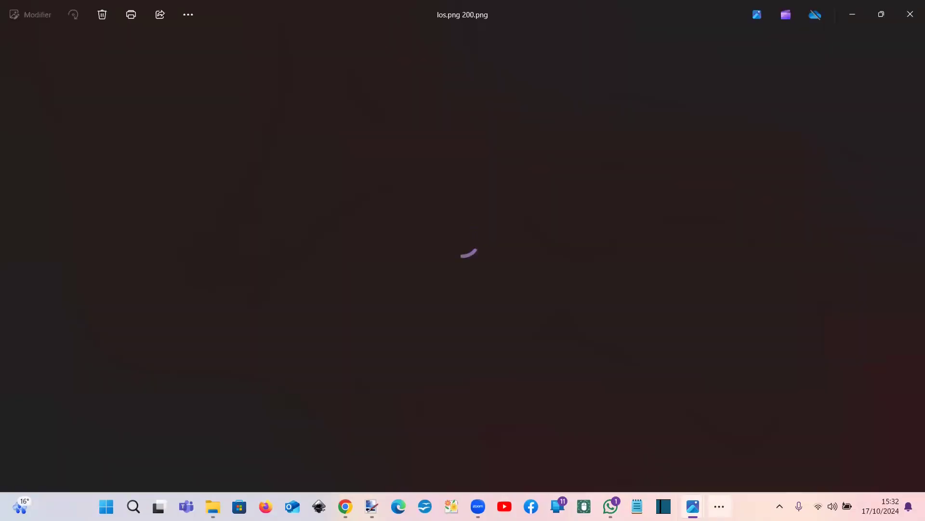
pyautogui.click(908, 22)
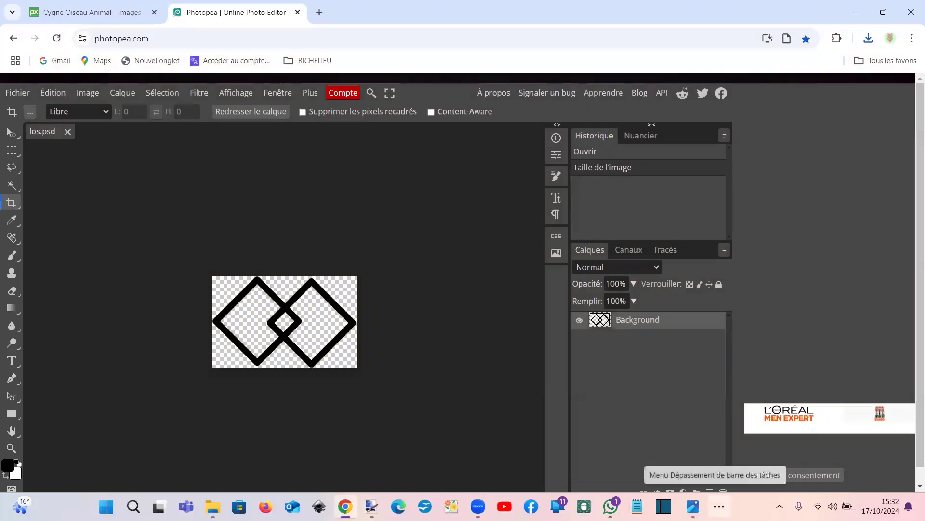
# Switch to mySewnet Digitizing and import los.png 200.png into the personal fill patterns.
pyautogui.click(719, 506)
pyautogui.click(706, 469)
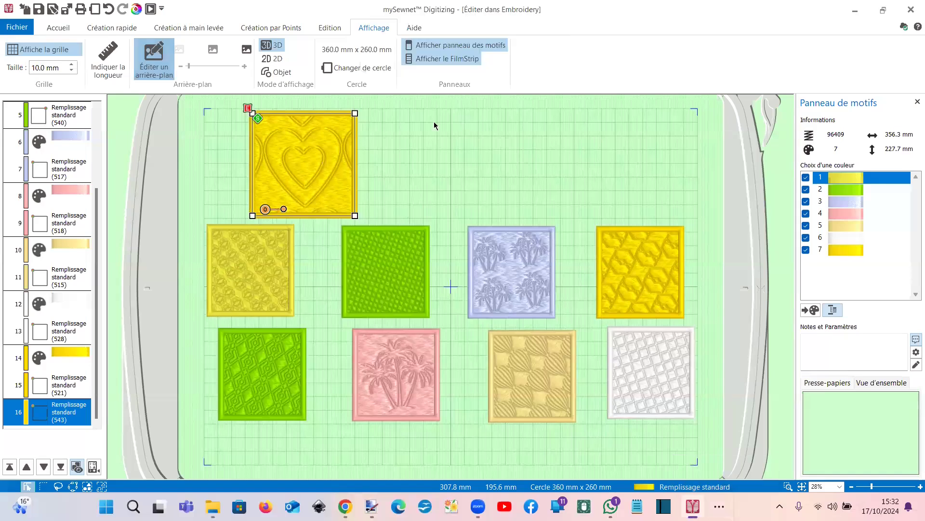
pyautogui.click(463, 61)
pyautogui.scroll(1, 485, 76)
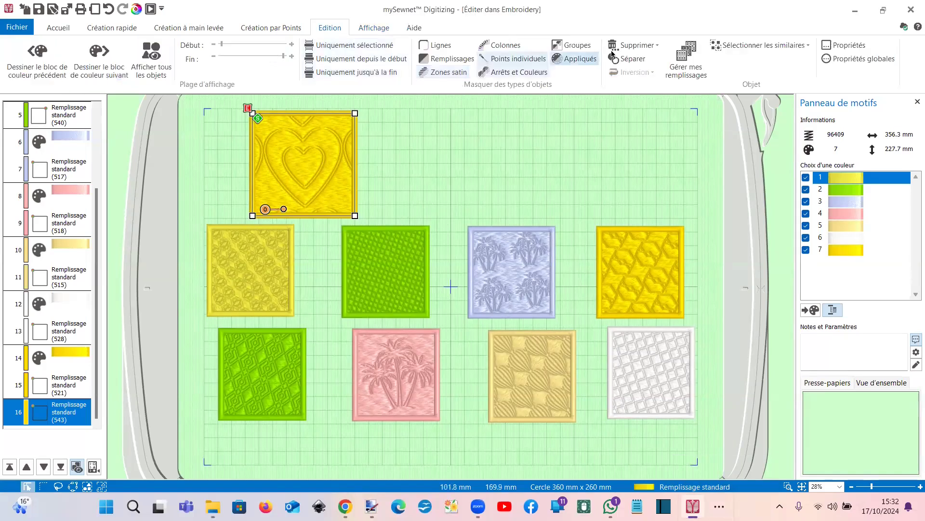
pyautogui.click(682, 58)
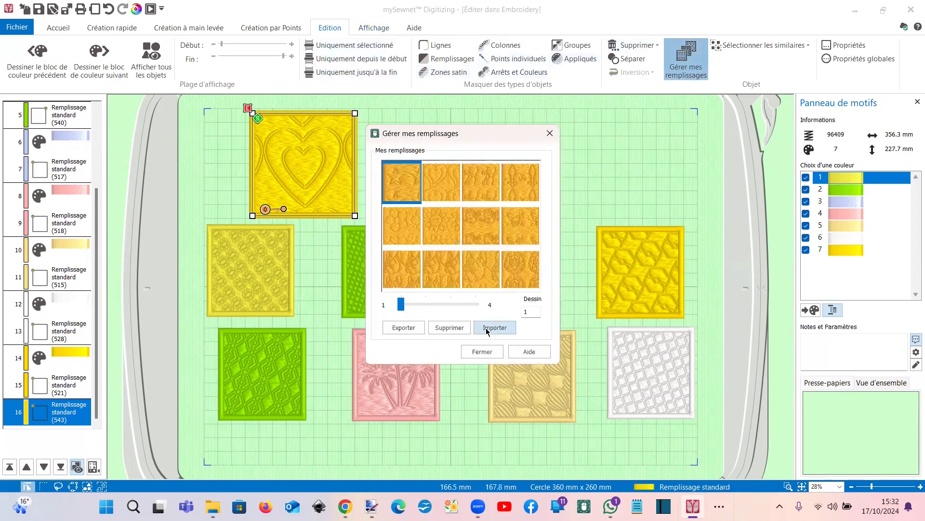
pyautogui.click(487, 328)
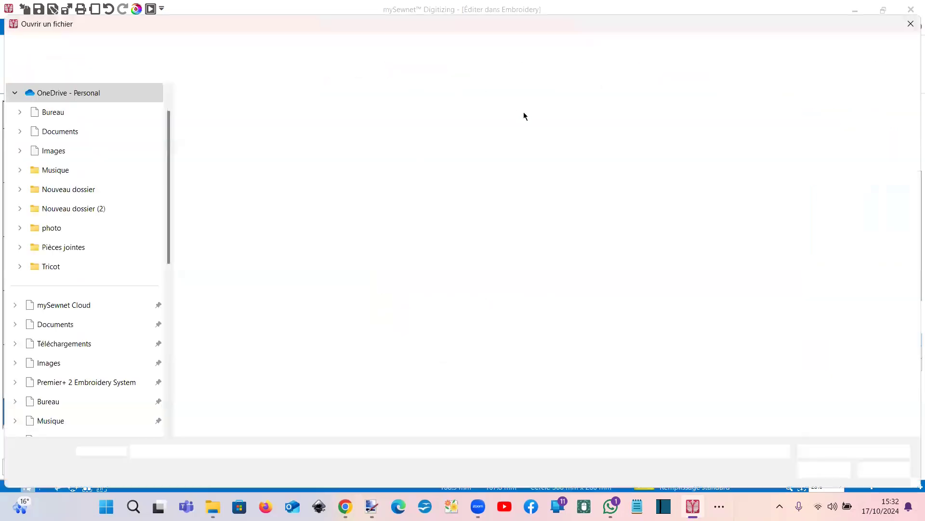
pyautogui.click(624, 123)
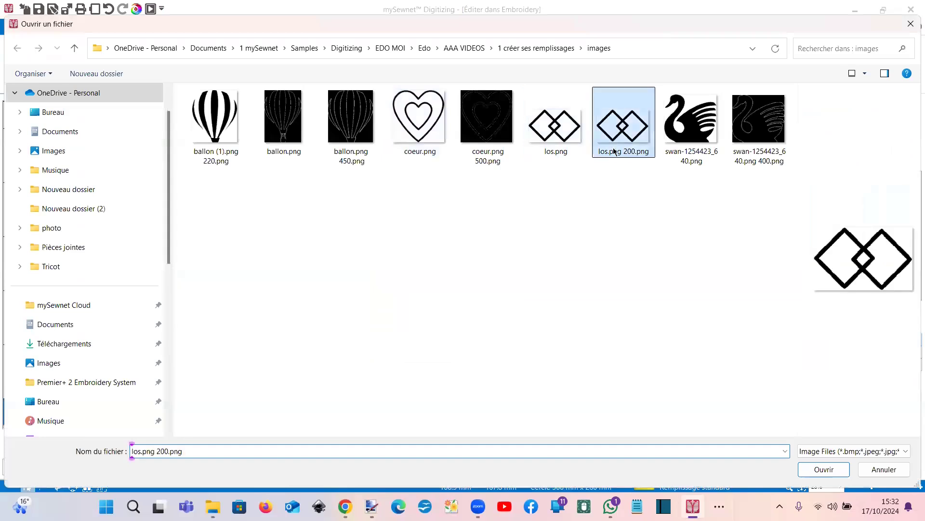
pyautogui.click(810, 465)
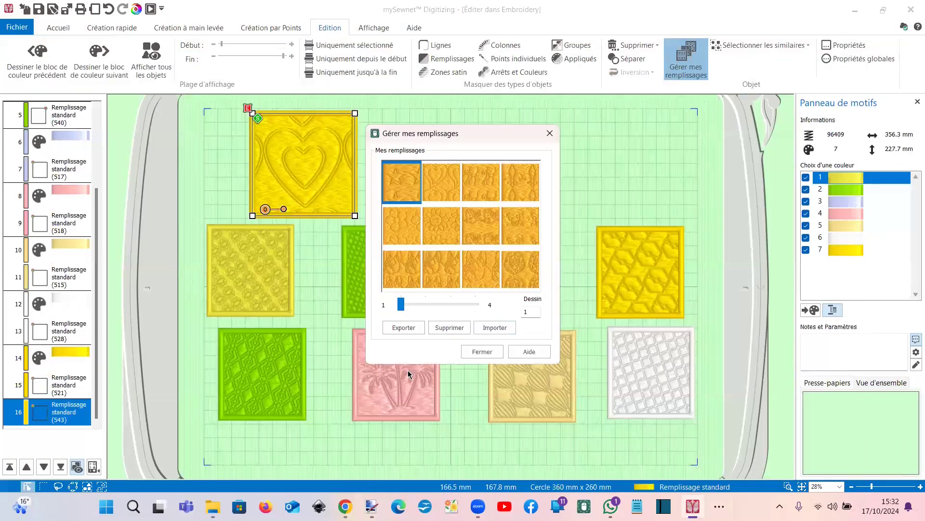
pyautogui.click(474, 350)
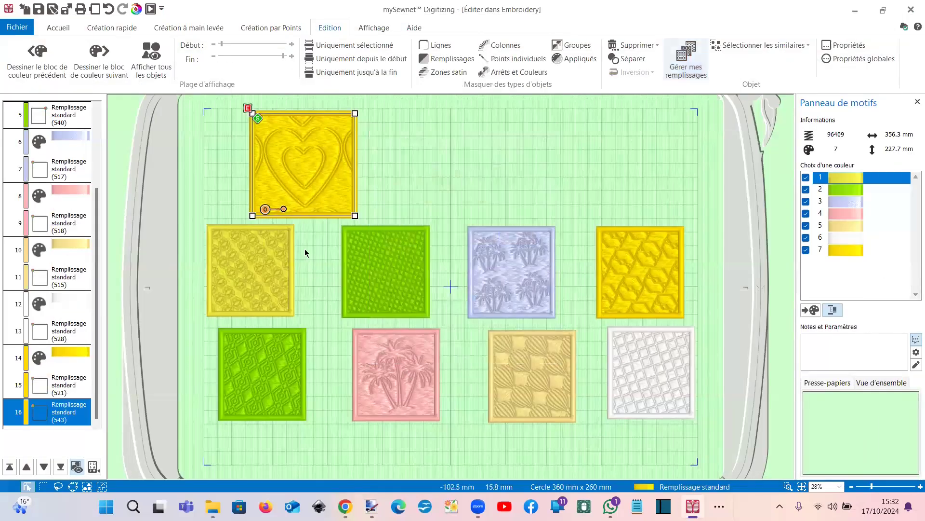
# Change the heart-patterned yellow square's fill to the imported diamond pattern, number 544.
pyautogui.doubleClick(290, 192)
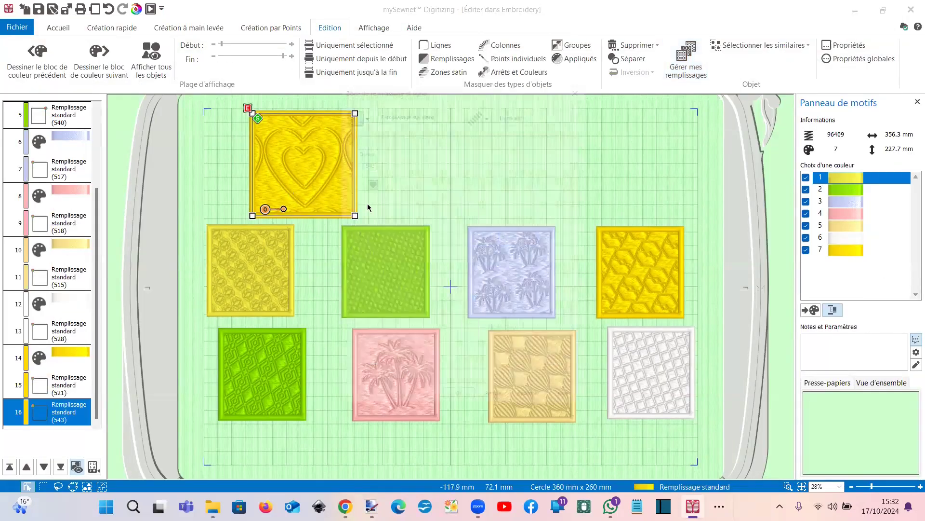
pyautogui.click(387, 207)
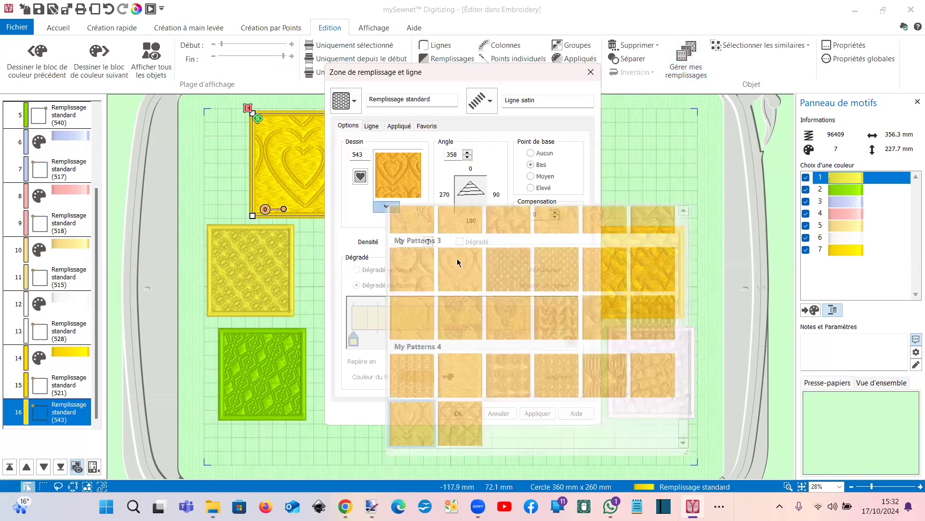
pyautogui.click(460, 424)
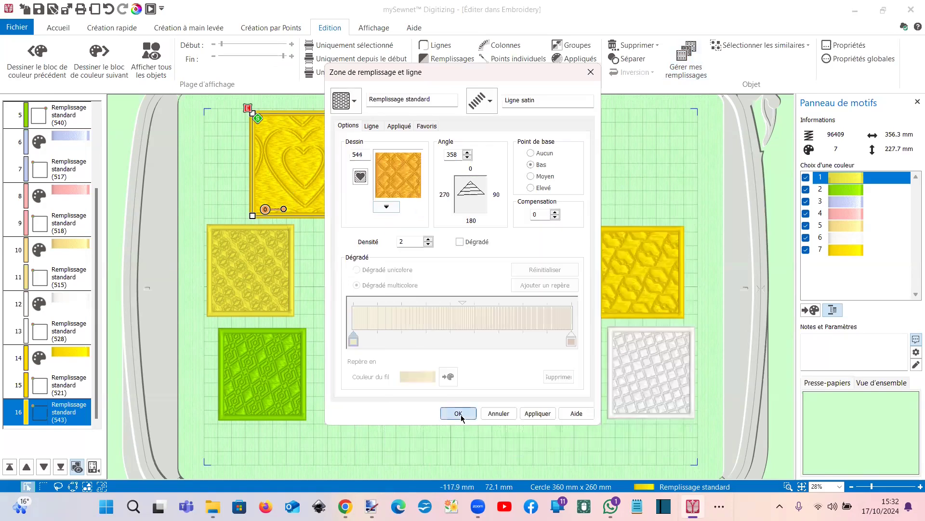
pyautogui.click(458, 414)
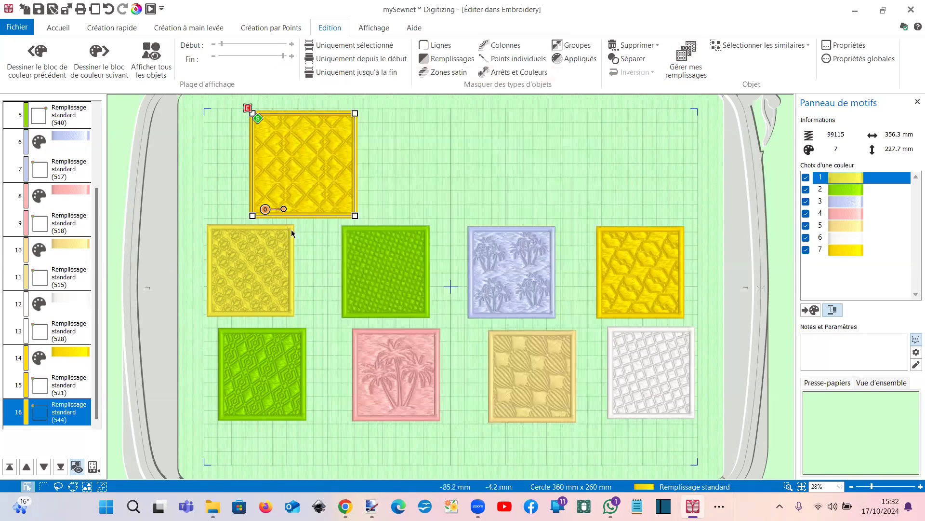
pyautogui.scroll(2, 289, 226)
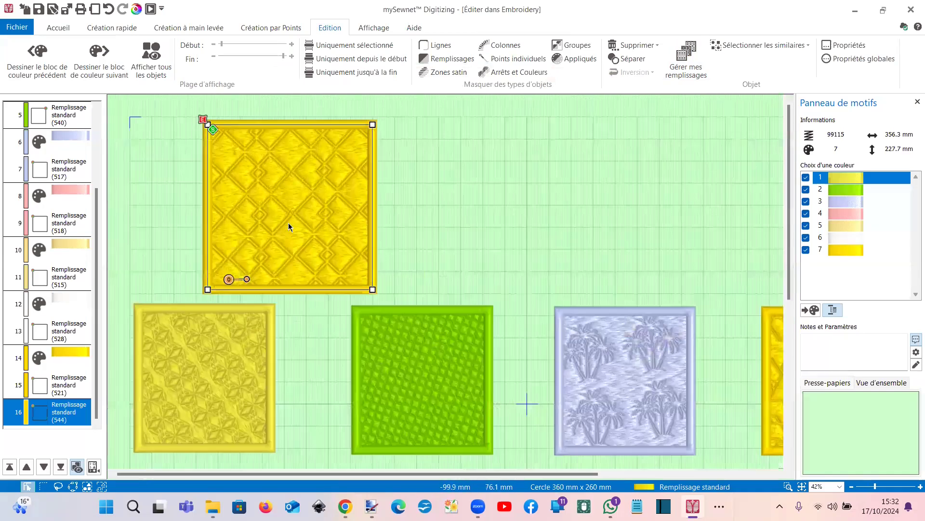
pyautogui.scroll(1, 290, 226)
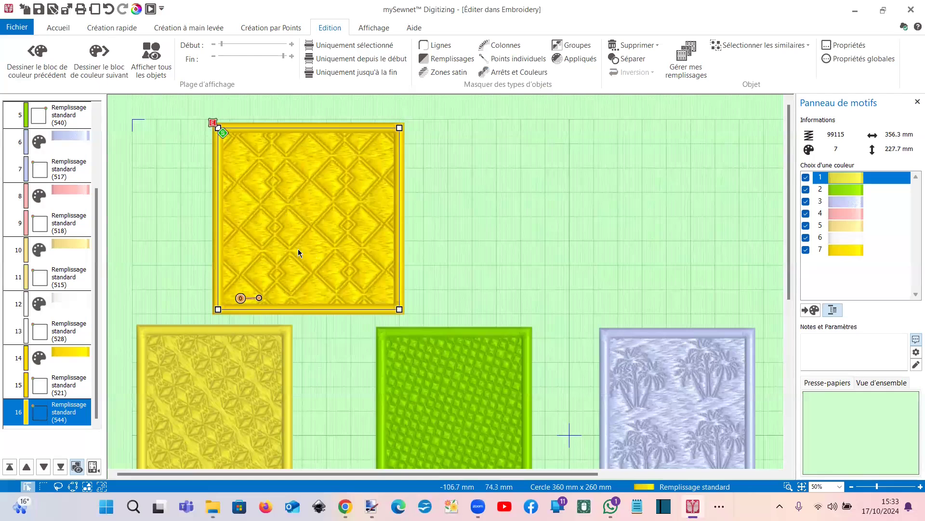
# Return to mySewnet Draw & Paint and select the group of two overlapping diamonds.
pyautogui.click(374, 28)
pyautogui.click(158, 66)
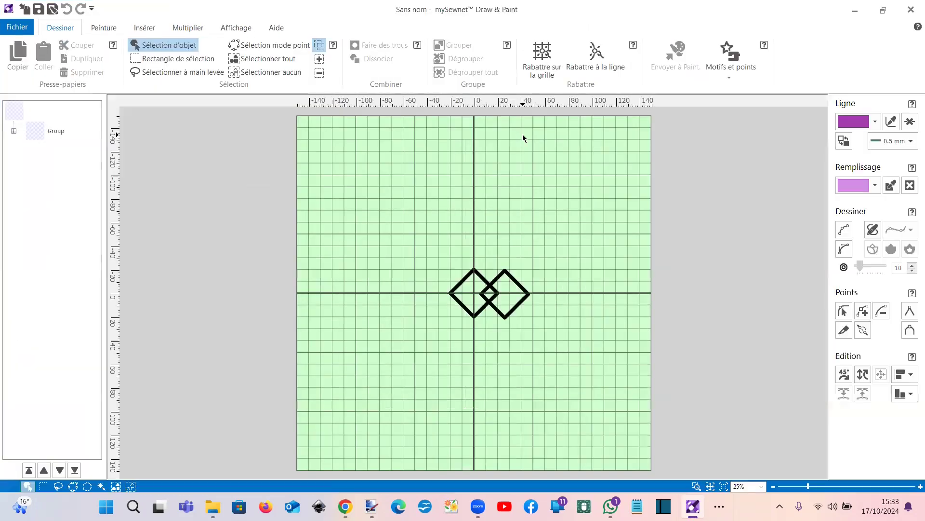
pyautogui.click(34, 133)
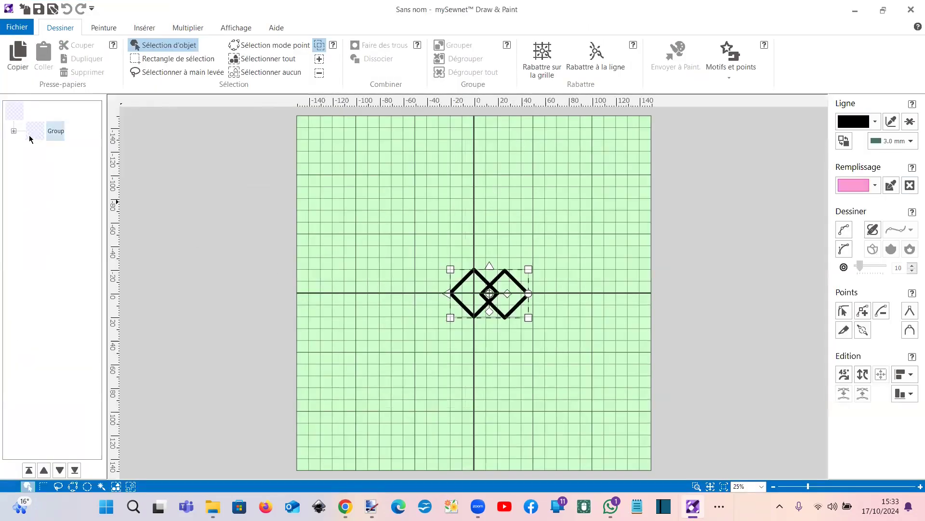
# Activate Multiply in mosaic mode on the diamond group with 2 horizontal and 2 vertical repetitions.
pyautogui.click(185, 29)
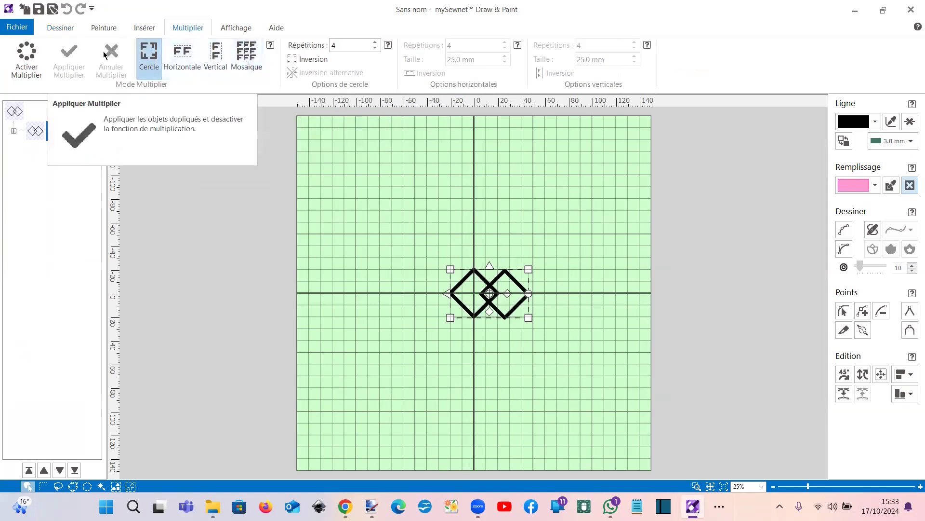
pyautogui.click(247, 57)
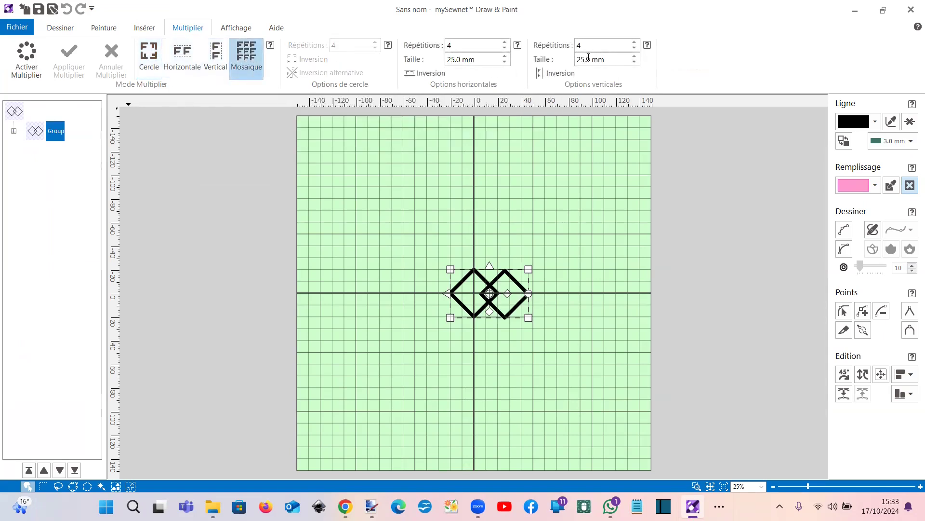
pyautogui.click(635, 49)
pyautogui.click(634, 49)
pyautogui.click(31, 64)
pyautogui.click(697, 486)
pyautogui.moveTo(399, 251); pyautogui.dragTo(574, 359)
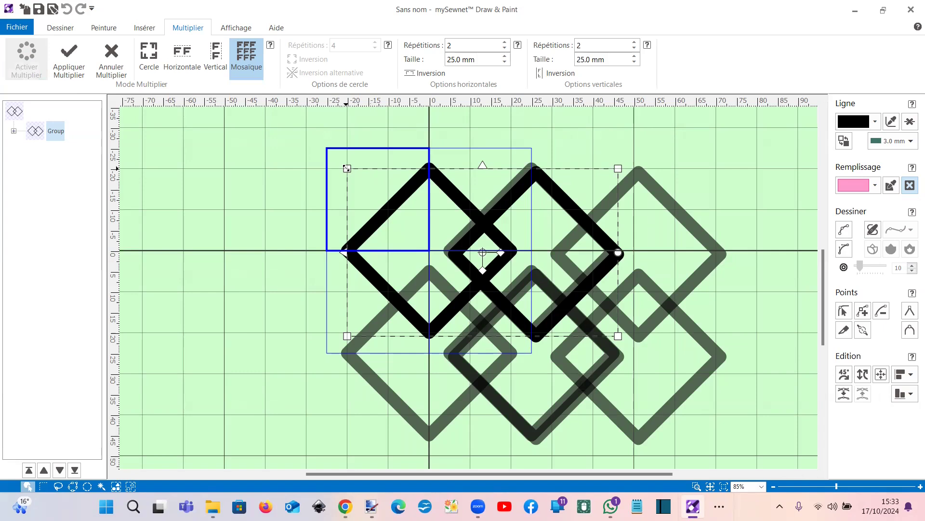
# Shrink the diamond group to fit inside the upper-left 25 mm cell of the mosaic and apply the multiplication.
pyautogui.moveTo(346, 169)
pyautogui.mouseDown()
pyautogui.moveTo(481, 248)
pyautogui.moveTo(377, 226)
pyautogui.moveTo(305, 158)
pyautogui.moveTo(281, 157)
pyautogui.moveTo(344, 179)
pyautogui.mouseUp()
pyautogui.moveTo(355, 210); pyautogui.dragTo(337, 206)
pyautogui.moveTo(327, 176); pyautogui.dragTo(331, 153)
pyautogui.moveTo(421, 240); pyautogui.dragTo(424, 245)
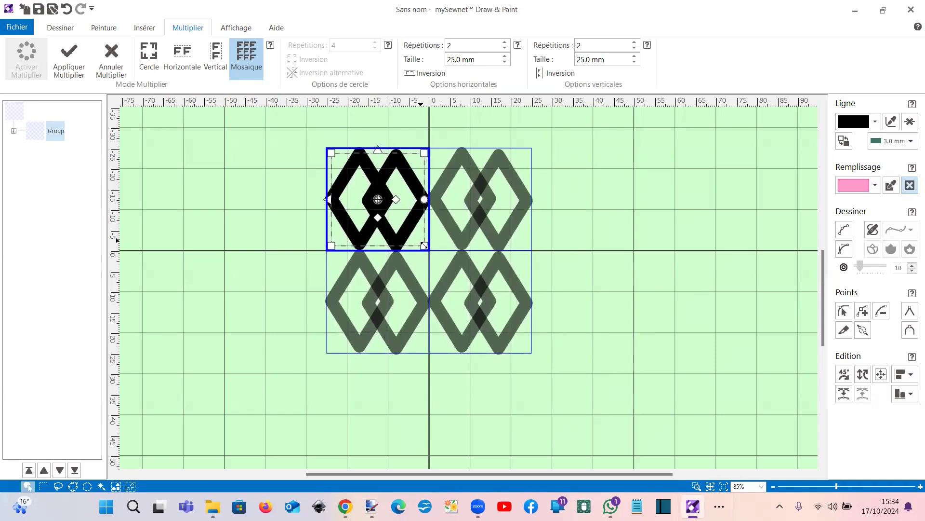
pyautogui.click(275, 329)
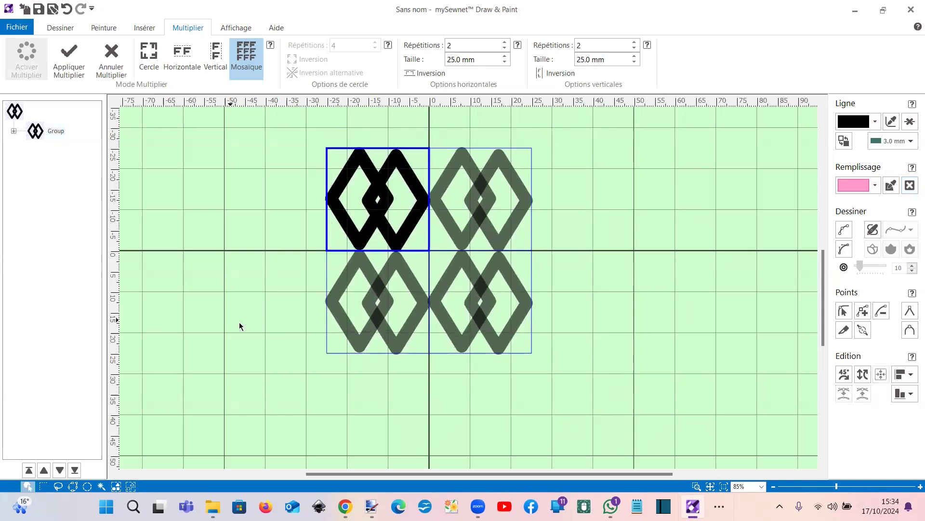
pyautogui.click(69, 62)
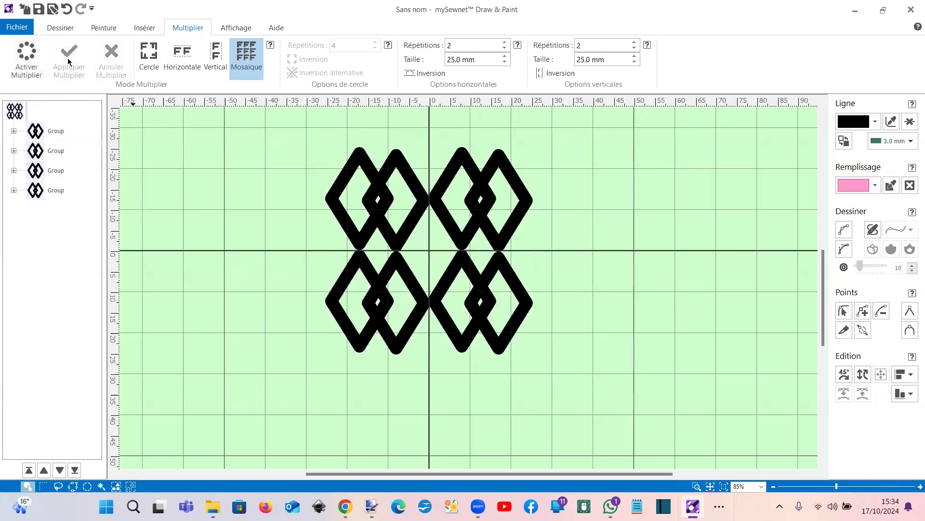
# Export the multiplied diamond drawing as the PNG image los 2 in the images folder at 150 dpi.
pyautogui.click(25, 28)
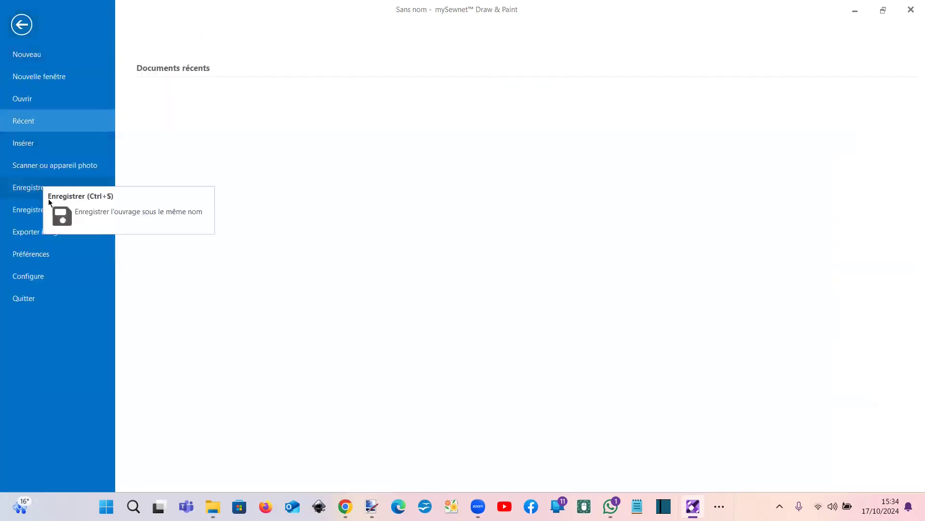
pyautogui.click(42, 232)
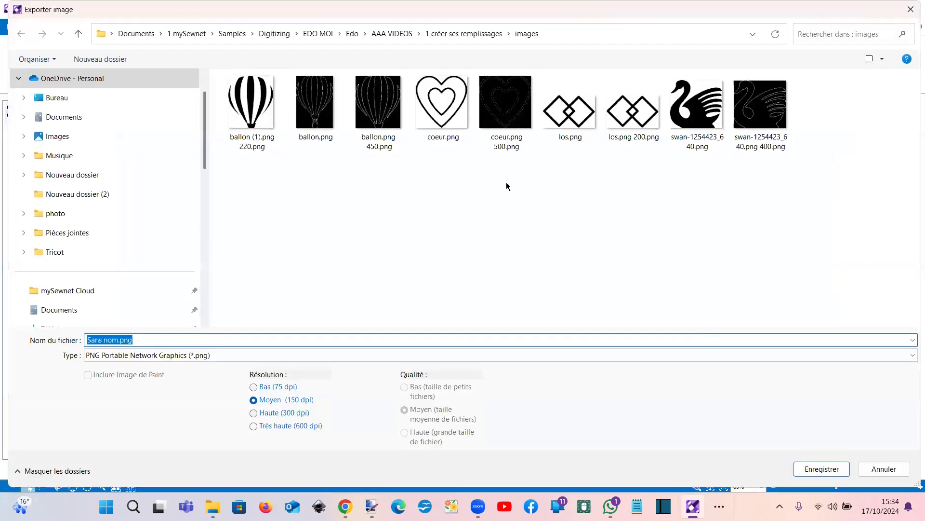
pyautogui.click(570, 111)
pyautogui.click(202, 341)
pyautogui.click(194, 342)
pyautogui.press('BackSpace')
pyautogui.press('BackSpace')
pyautogui.press('BackSpace')
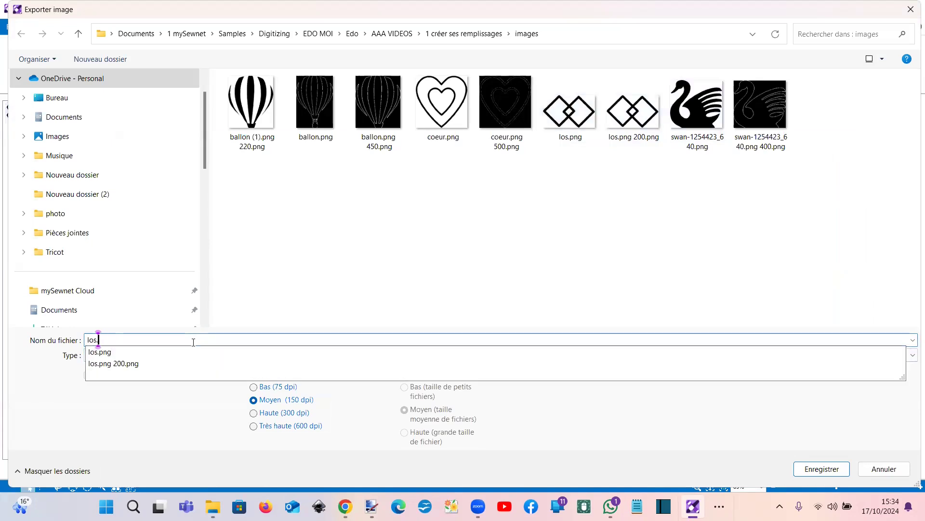
pyautogui.write('2')
pyautogui.press('Return')
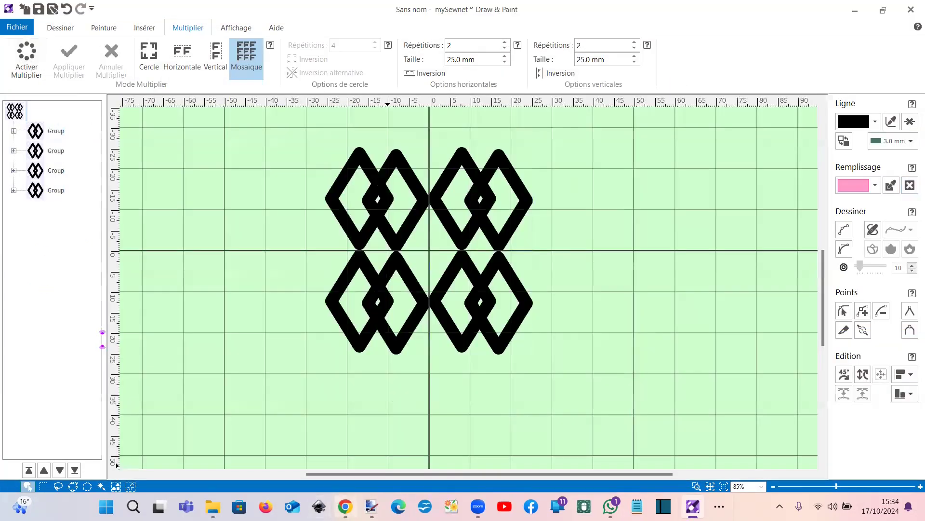
# Switch to Photopea in the browser, close los.psd and open los 2.png.
pyautogui.moveTo(342, 499)
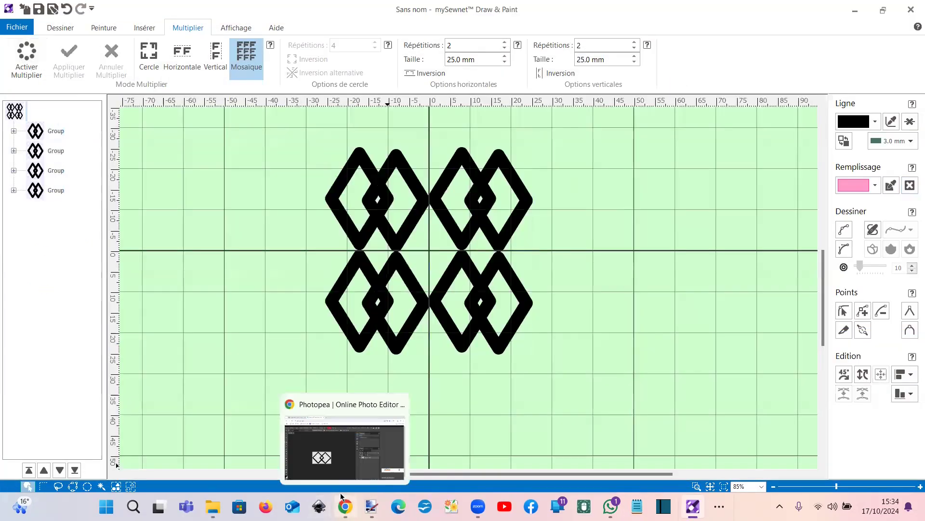
pyautogui.click(339, 475)
pyautogui.click(19, 93)
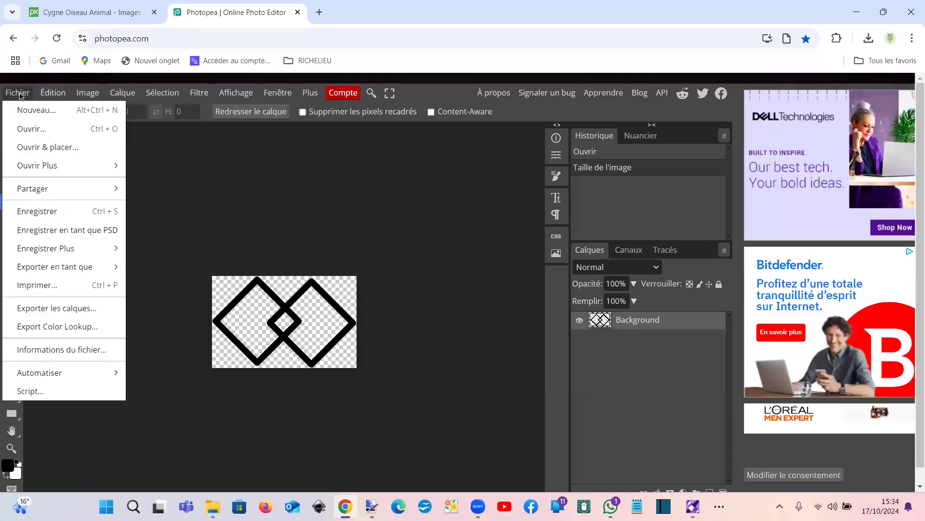
pyautogui.click(183, 202)
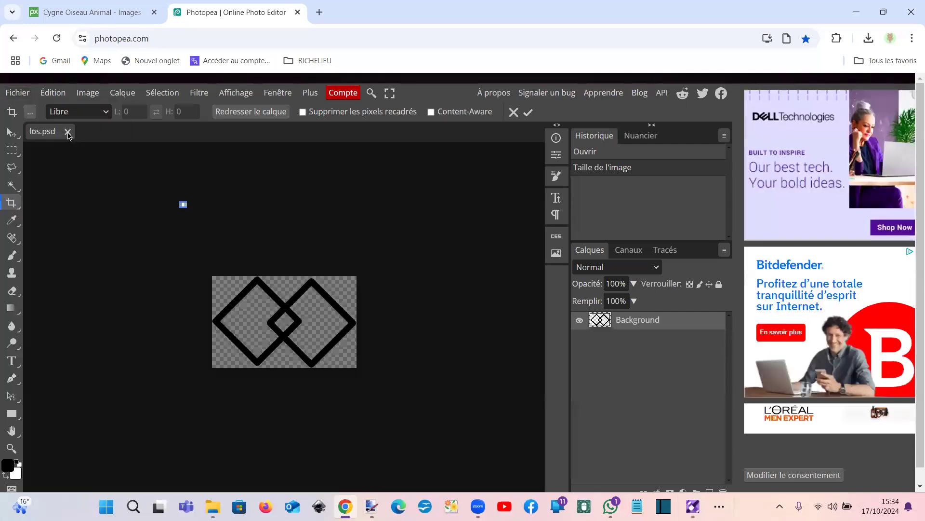
pyautogui.click(67, 132)
pyautogui.click(19, 93)
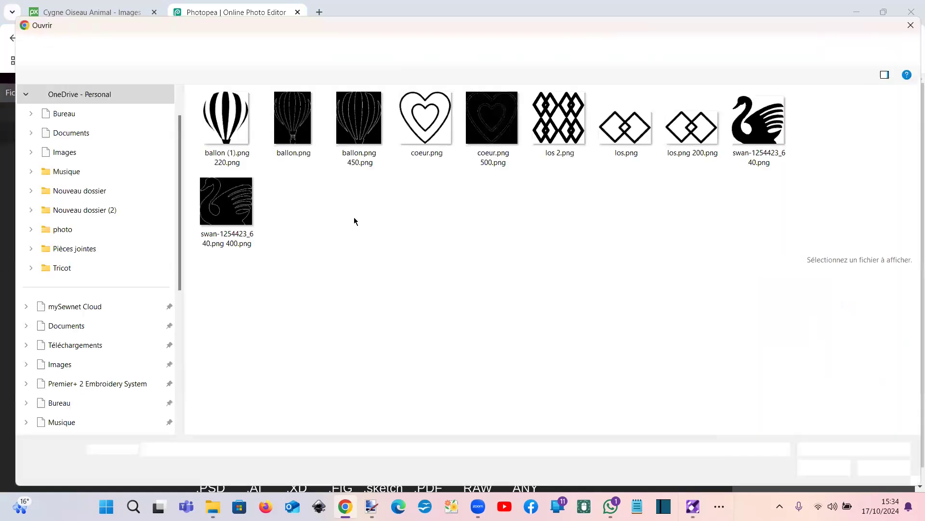
pyautogui.doubleClick(559, 123)
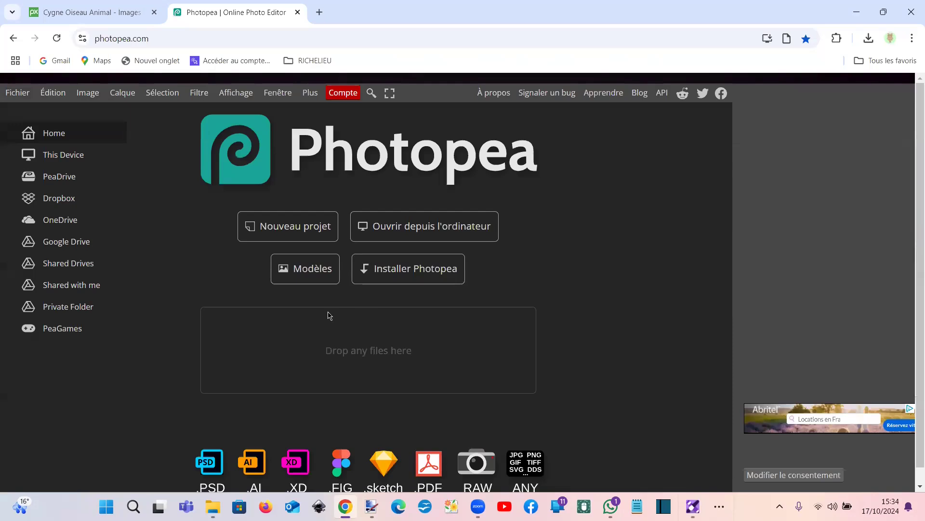
# Set the image width of los 2 to 600 pixels.
pyautogui.click(86, 93)
pyautogui.click(121, 294)
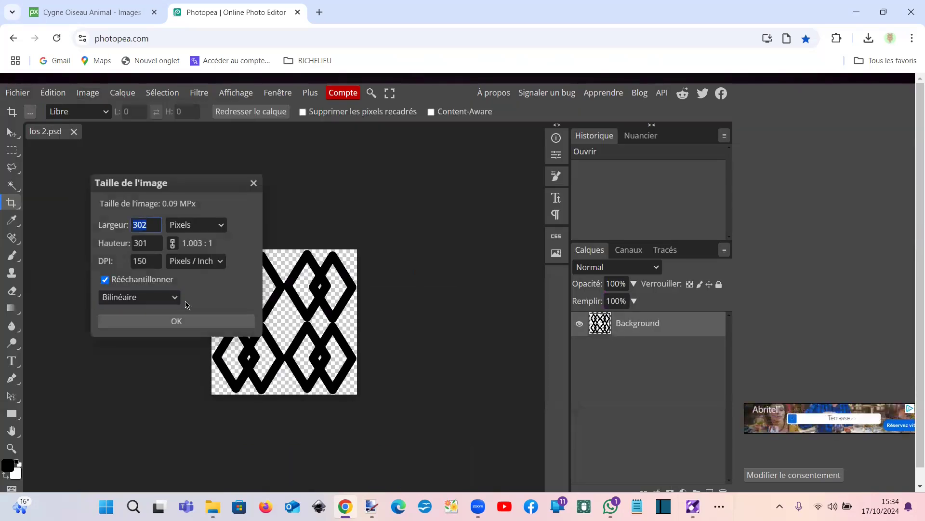
pyautogui.write('00')
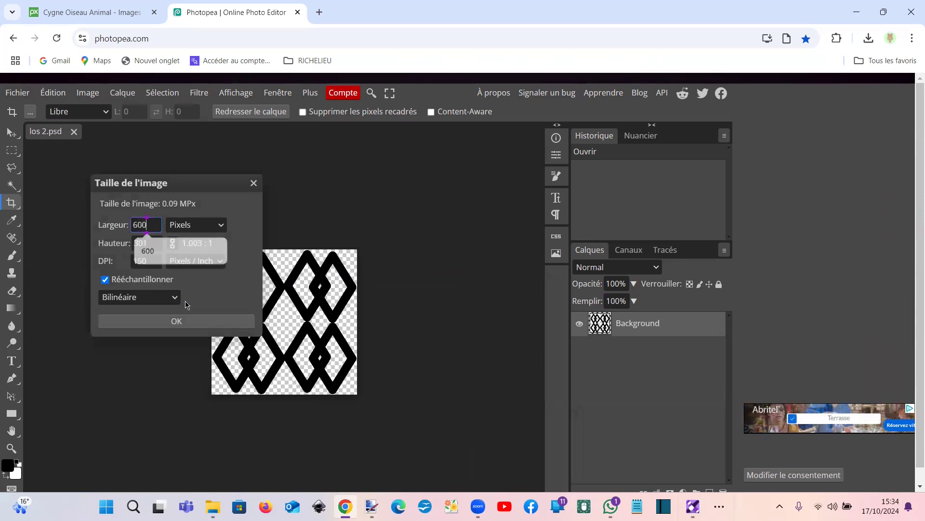
# Resize the image to a width of 600 pixels and export it as a PNG named los 2 at 100% quality.
pyautogui.click(178, 321)
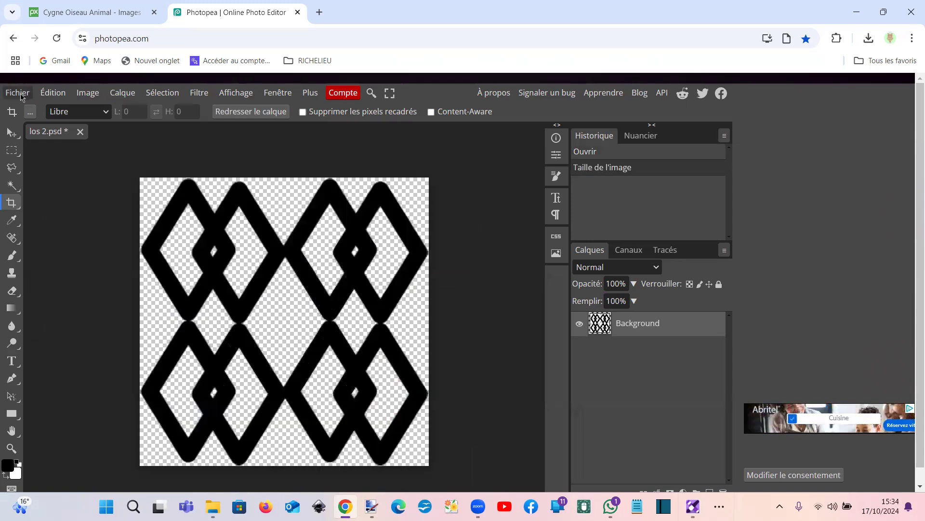
pyautogui.click(19, 93)
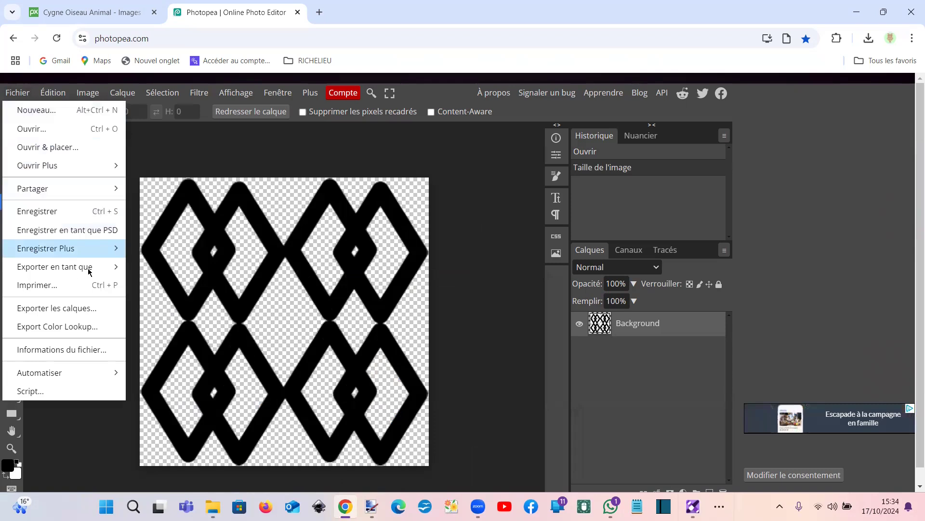
pyautogui.moveTo(89, 268)
pyautogui.click(147, 265)
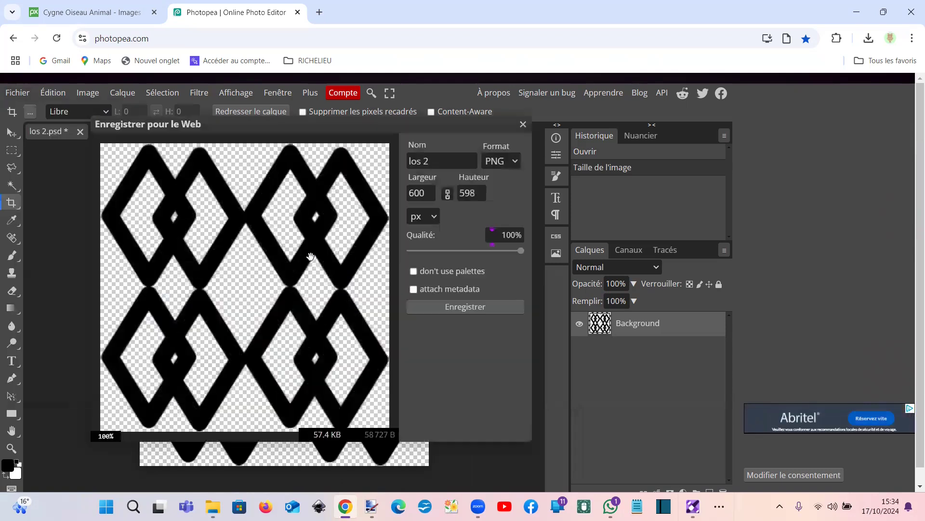
pyautogui.click(465, 306)
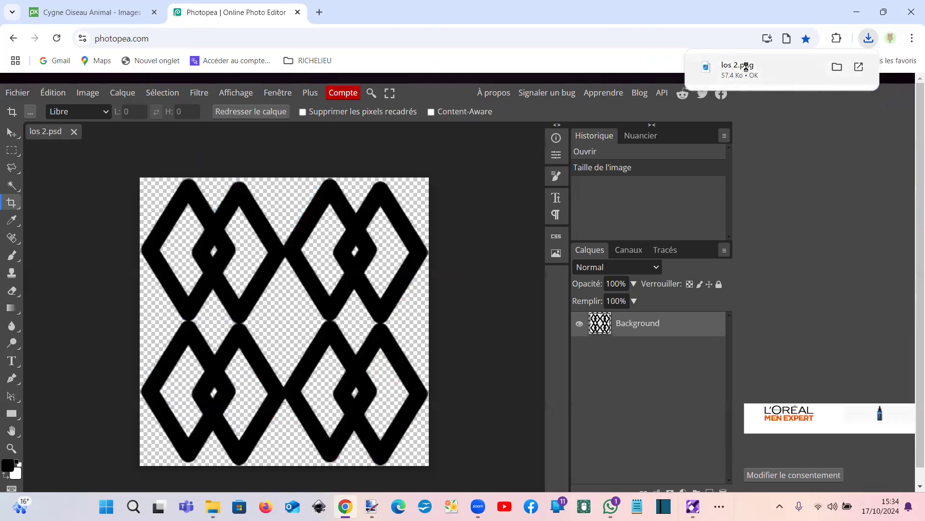
# Open the downloaded los 2.png in Photos and save a copy as "los 2.png 600" in the images folder, closing the viewer.
pyautogui.click(745, 67)
pyautogui.click(35, 19)
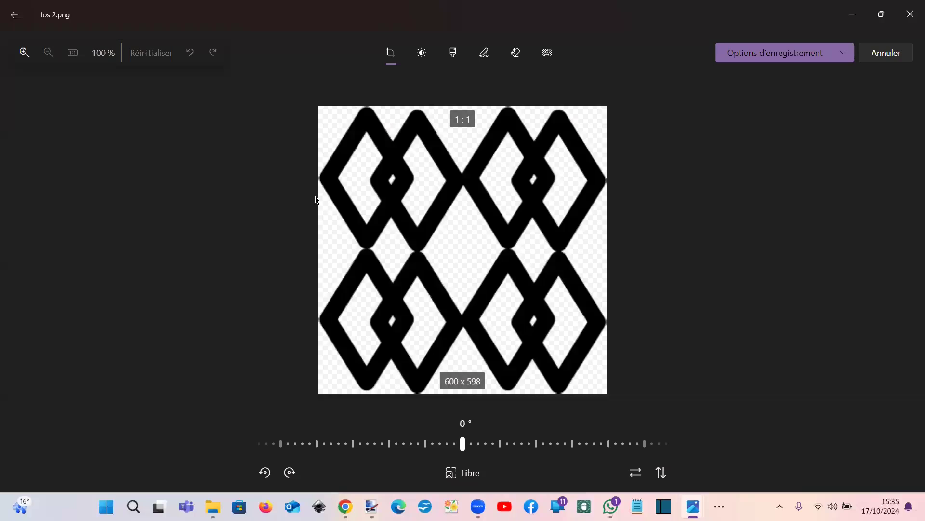
pyautogui.click(752, 62)
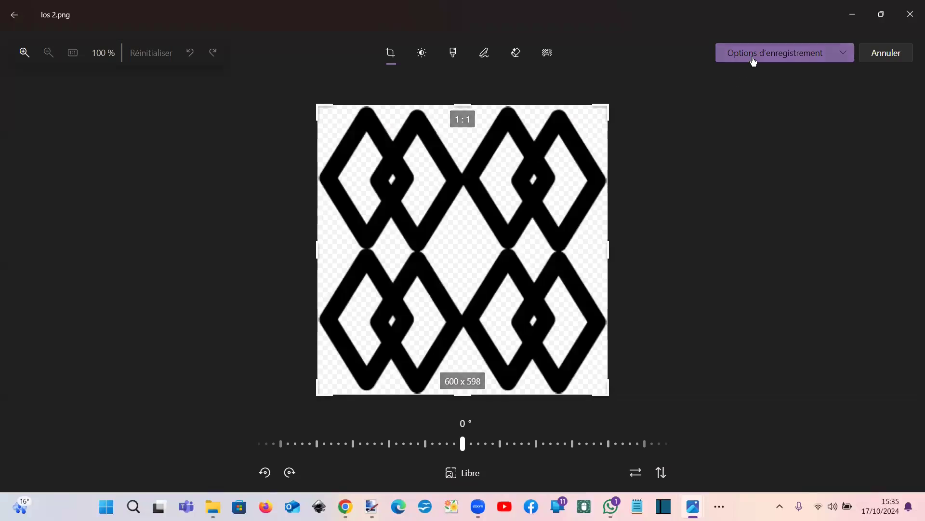
pyautogui.click(730, 83)
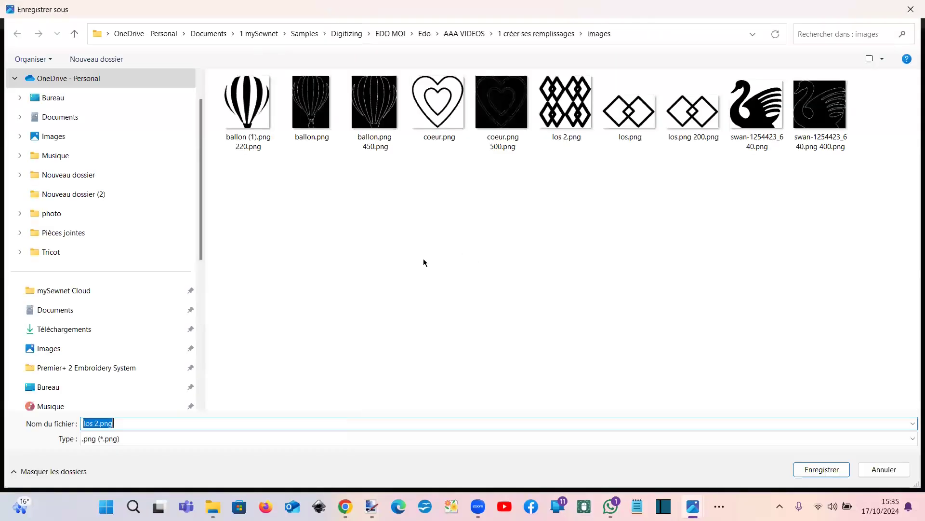
pyautogui.click(575, 113)
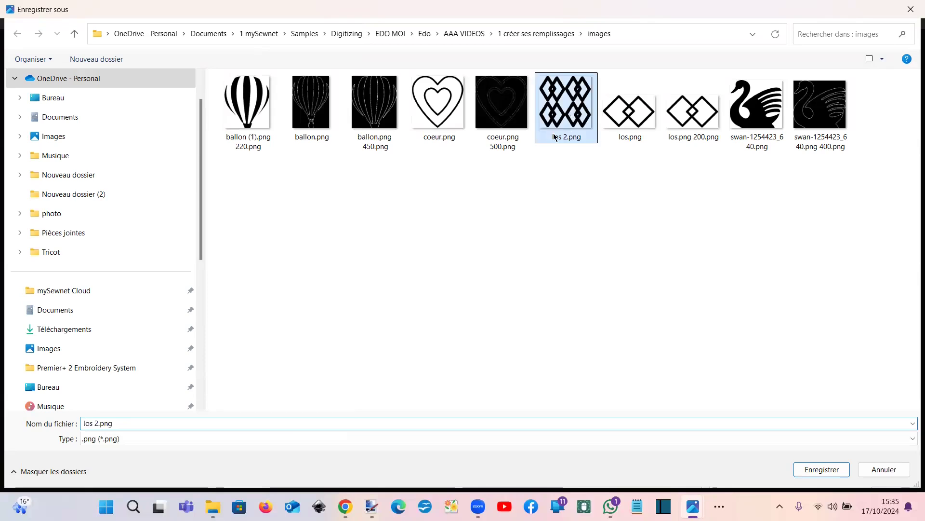
pyautogui.click(189, 422)
pyautogui.click(188, 422)
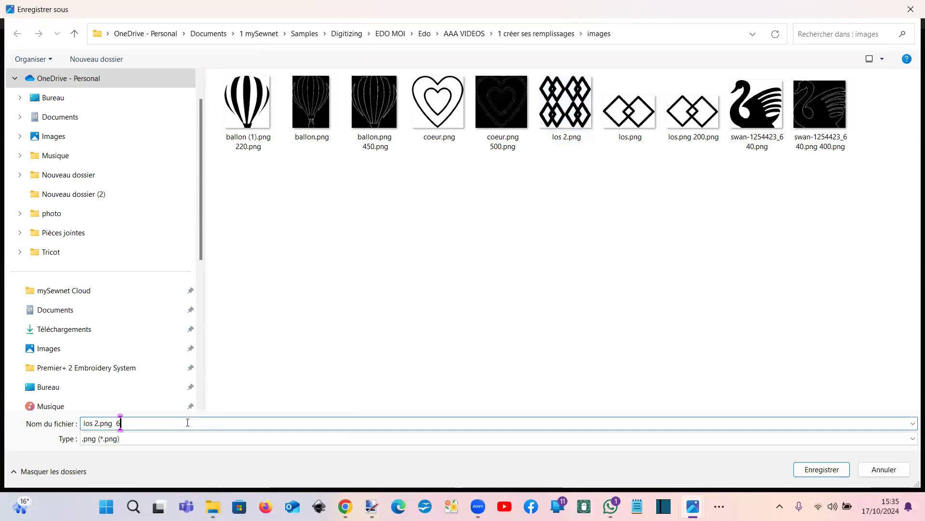
pyautogui.write('600')
pyautogui.press('Return')
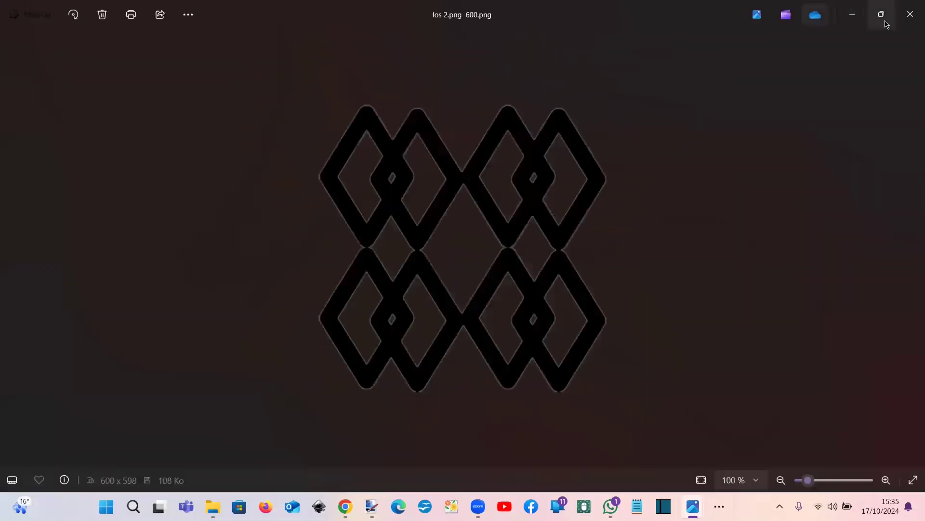
pyautogui.click(909, 19)
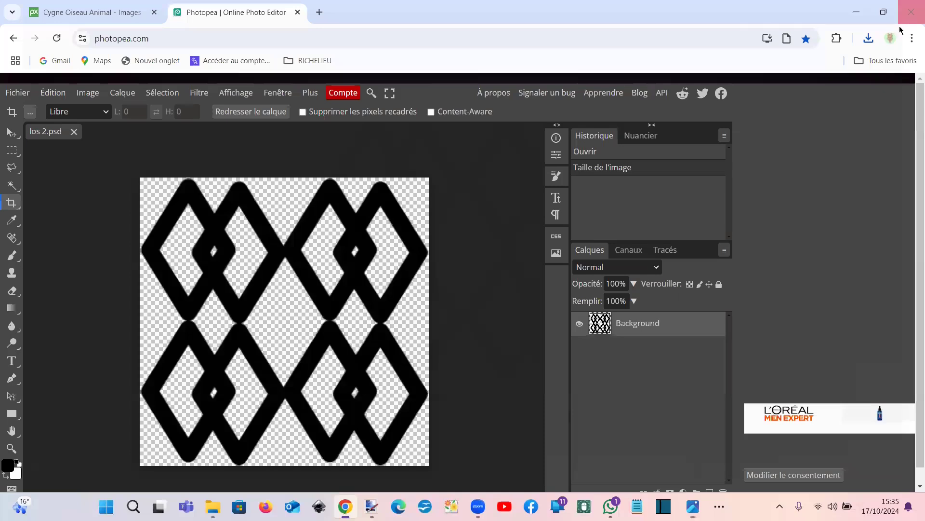
# Switch to mySewnet Digitizing and import "los 2.png 600.png" into the custom fills collection.
pyautogui.click(719, 506)
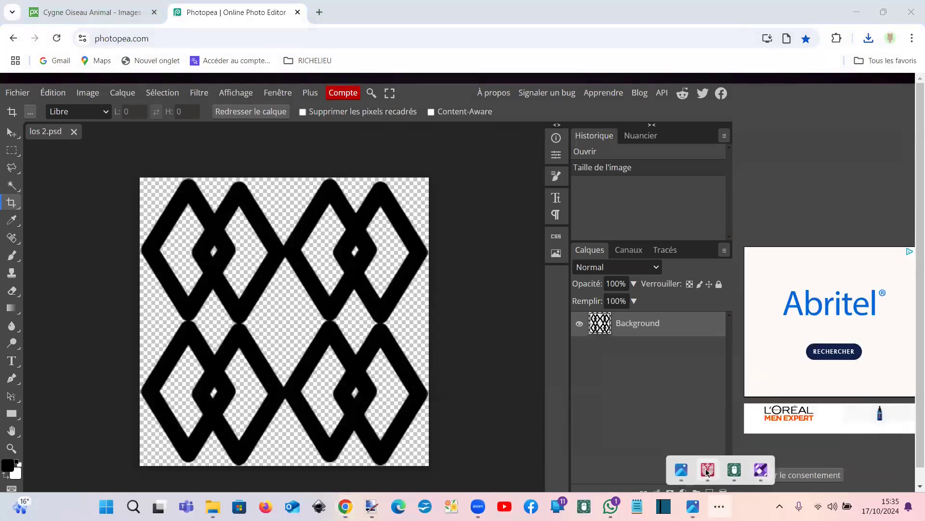
pyautogui.click(707, 470)
pyautogui.click(462, 60)
pyautogui.click(332, 27)
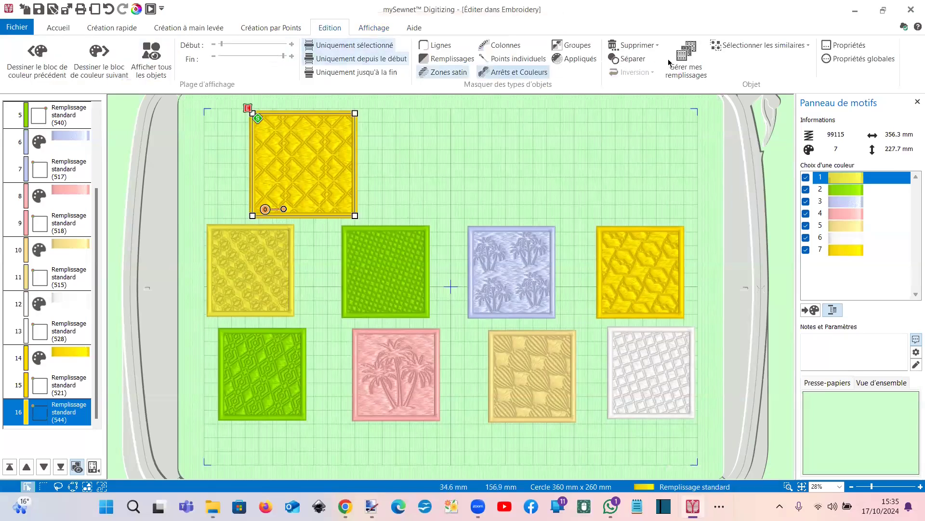
pyautogui.click(684, 57)
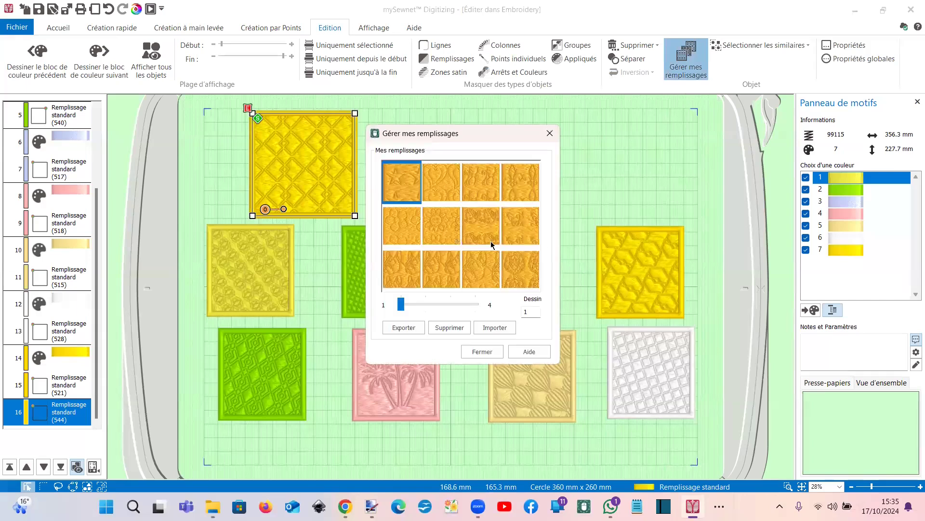
pyautogui.click(492, 329)
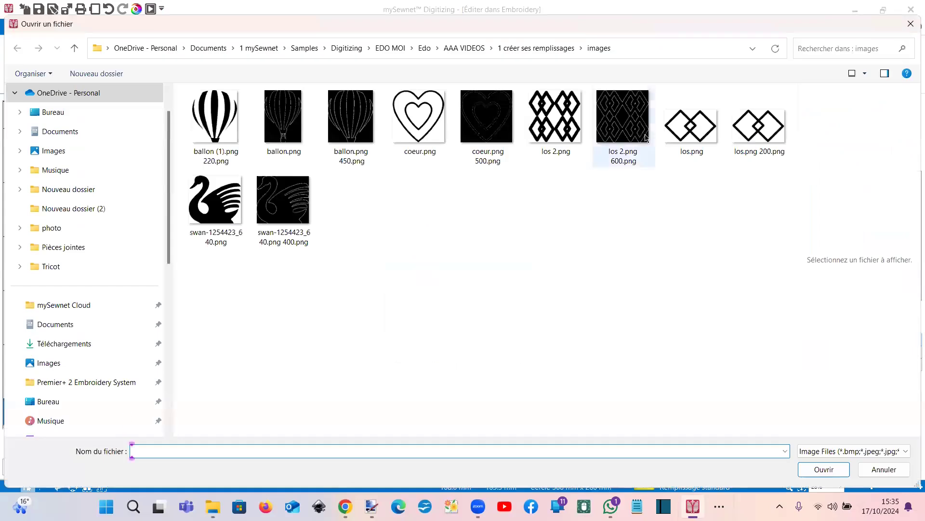
pyautogui.doubleClick(622, 123)
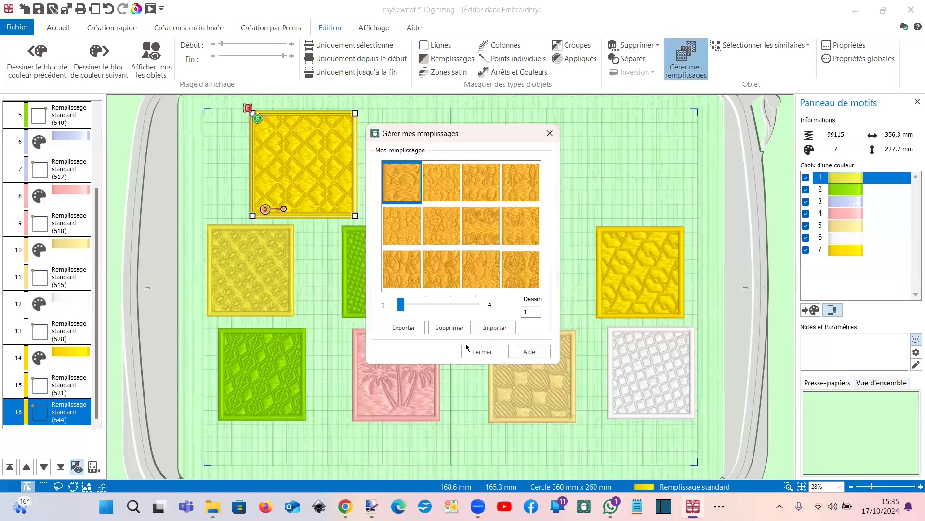
pyautogui.click(481, 351)
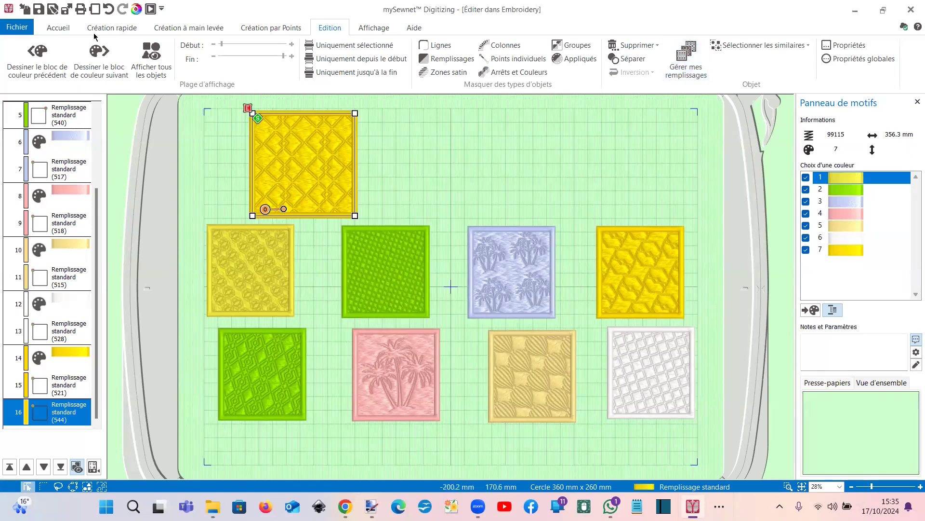
# Add a square standard-fill shape with a satin line, enlarge it and place it beside the yellow square in the upper row.
pyautogui.click(67, 29)
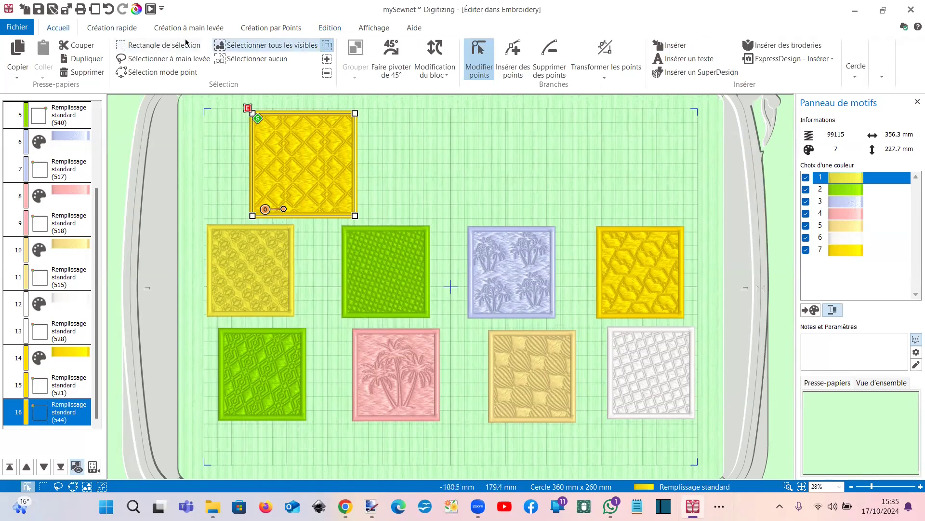
pyautogui.scroll(-1, 223, 53)
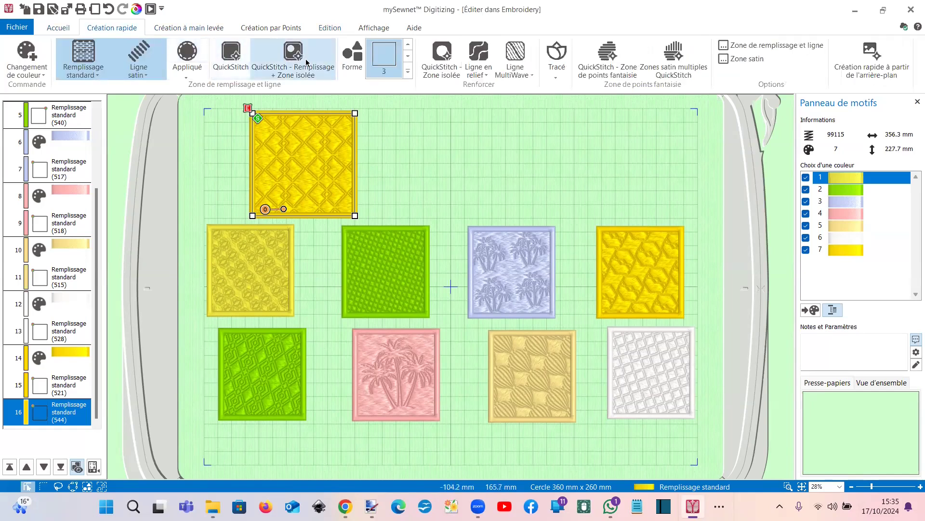
pyautogui.click(353, 54)
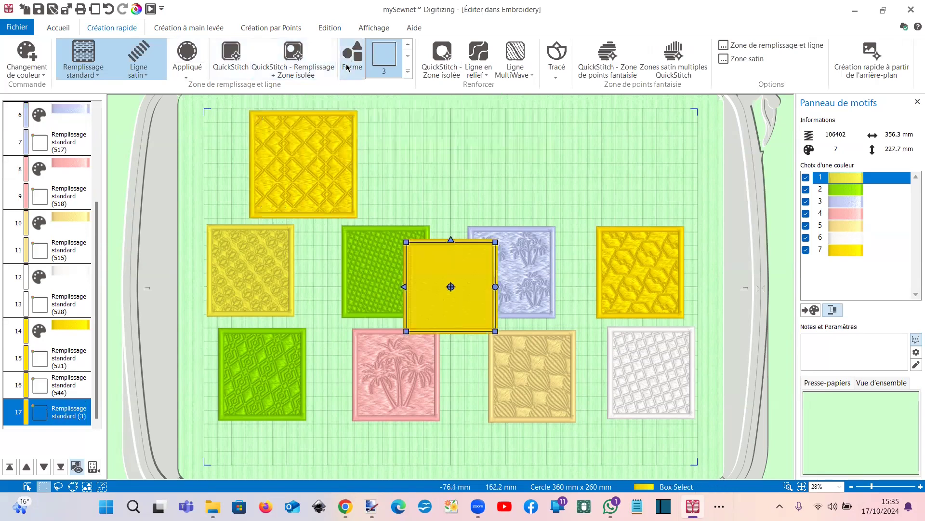
pyautogui.moveTo(442, 249); pyautogui.dragTo(432, 136)
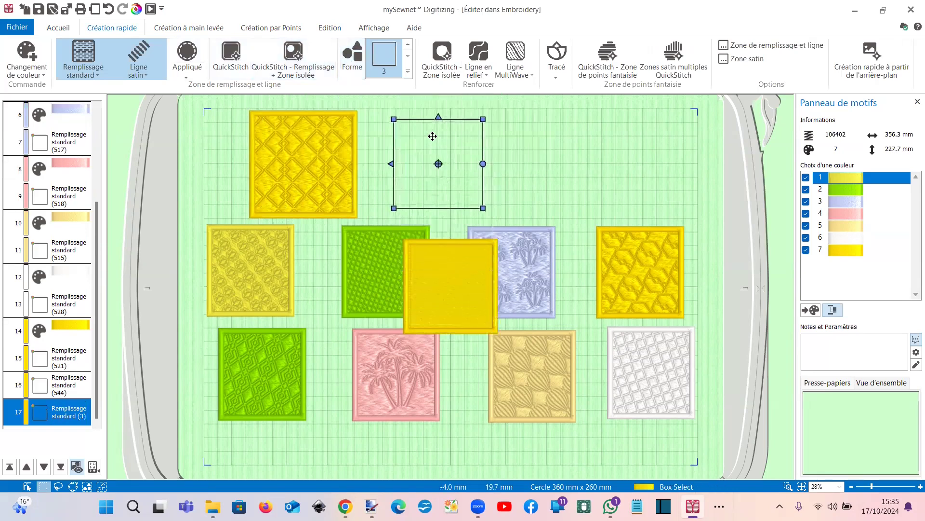
pyautogui.moveTo(482, 209); pyautogui.dragTo(496, 221)
pyautogui.moveTo(443, 198); pyautogui.dragTo(435, 193)
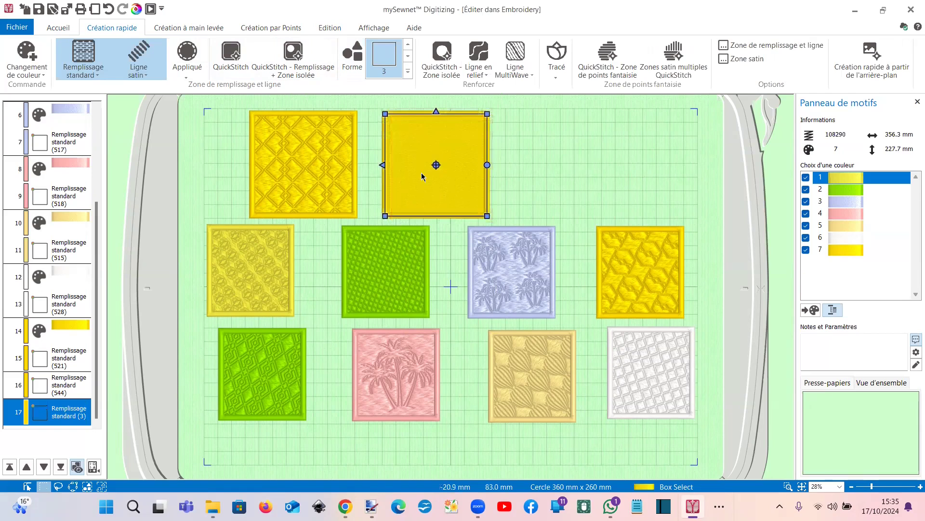
# Apply the last diamond pattern in My Patterns 4 to the new square and turn its fill angle to the opposite horizontal direction.
pyautogui.click(422, 175)
pyautogui.doubleClick(424, 180)
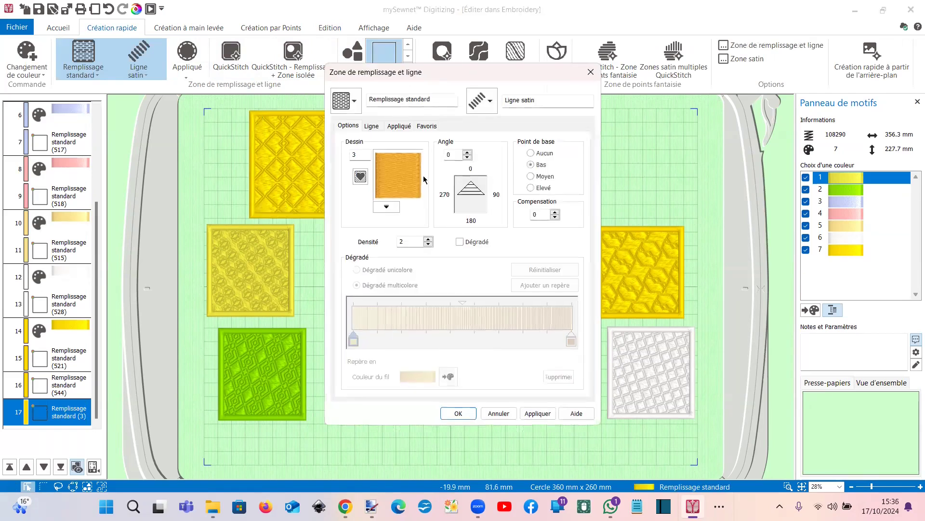
pyautogui.click(386, 207)
pyautogui.scroll(-5, 509, 318)
pyautogui.scroll(-5, 509, 316)
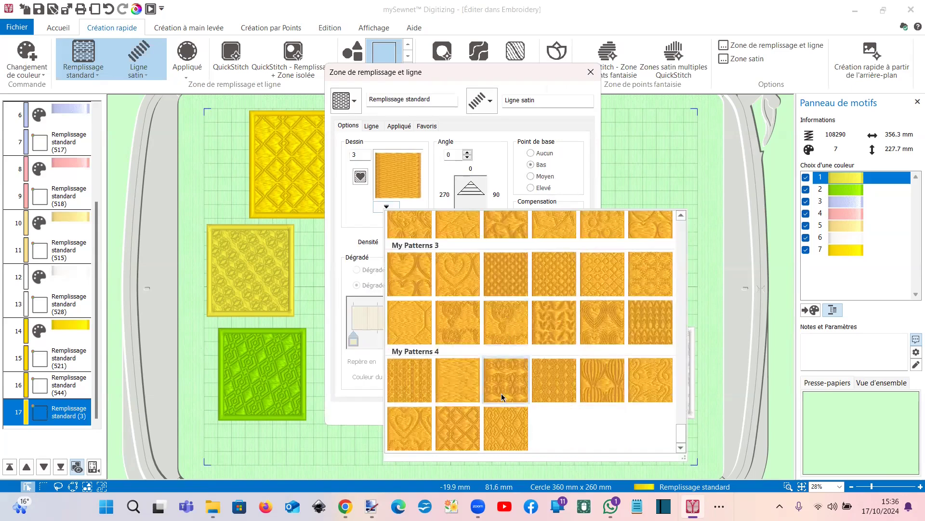
pyautogui.click(507, 424)
pyautogui.click(456, 413)
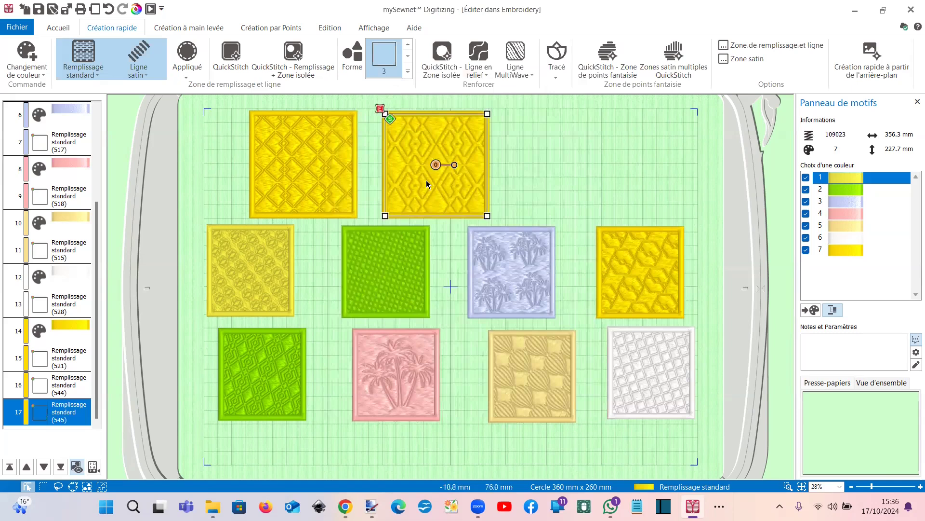
pyautogui.moveTo(453, 166); pyautogui.dragTo(408, 173)
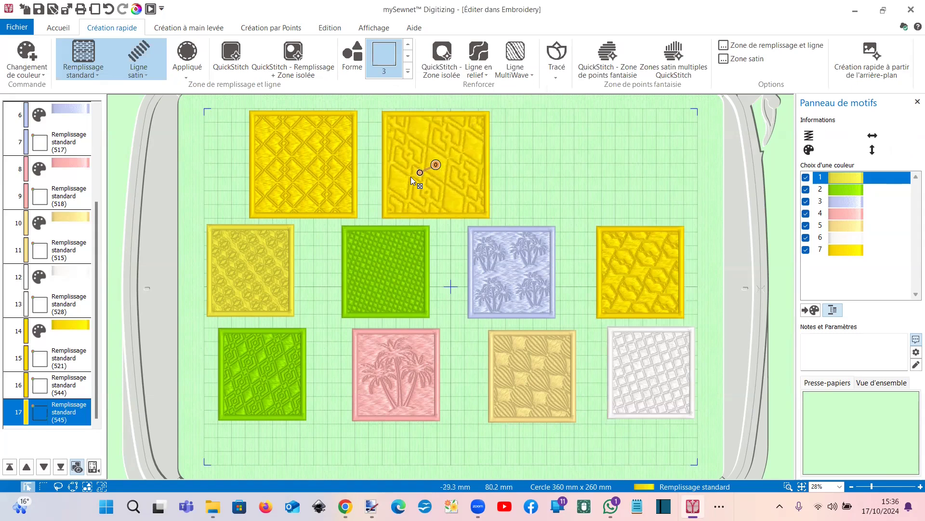
pyautogui.moveTo(413, 178)
pyautogui.mouseDown()
pyautogui.moveTo(419, 181)
pyautogui.moveTo(406, 164)
pyautogui.mouseUp()
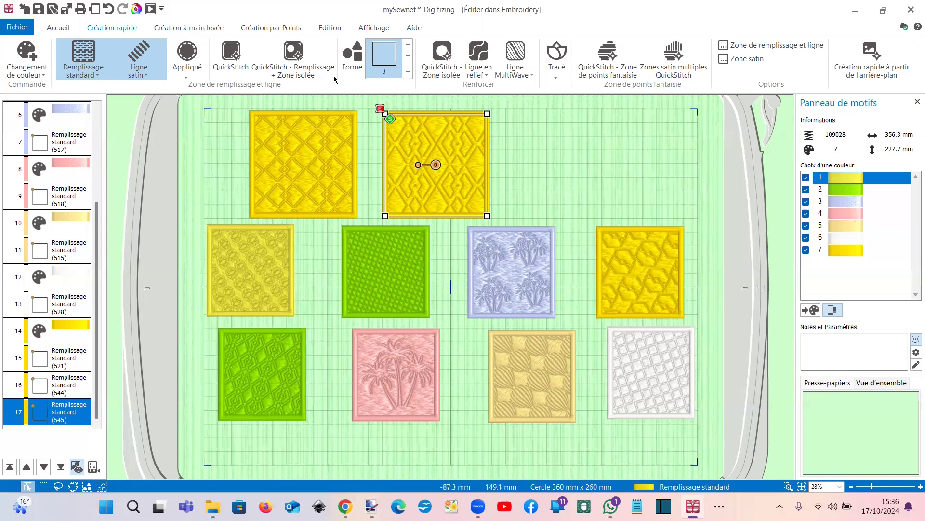
# Open the background for editing in mySewnet Draw & Paint, maximize the window, select everything and delete it.
pyautogui.click(369, 29)
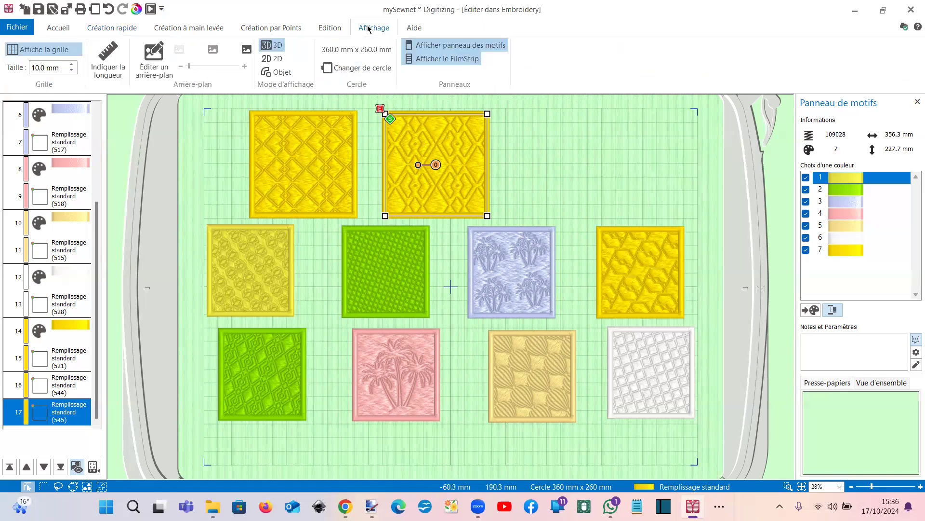
pyautogui.click(154, 65)
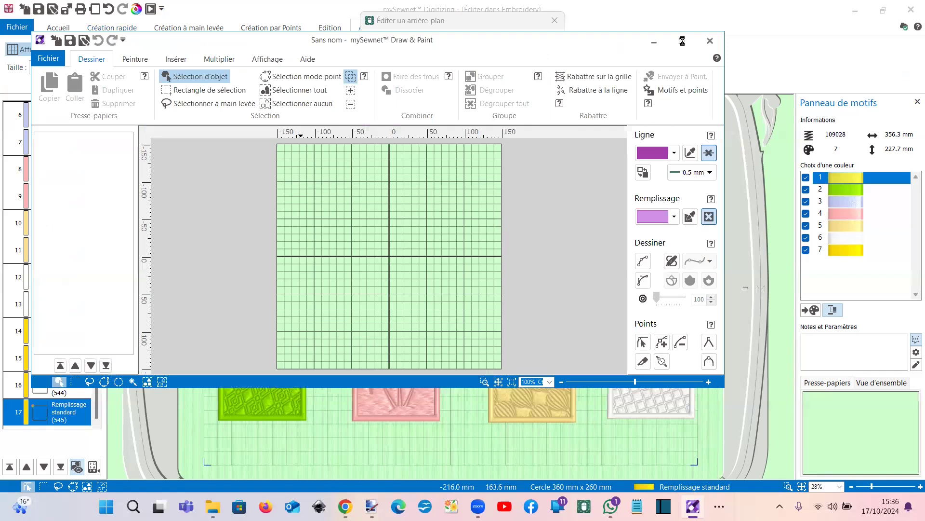
pyautogui.click(682, 41)
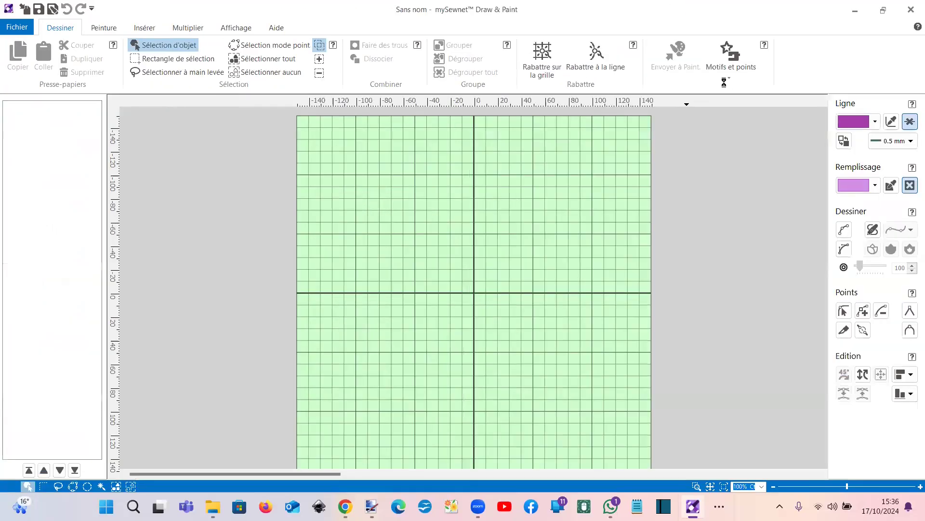
pyautogui.click(256, 60)
pyautogui.press('Delete')
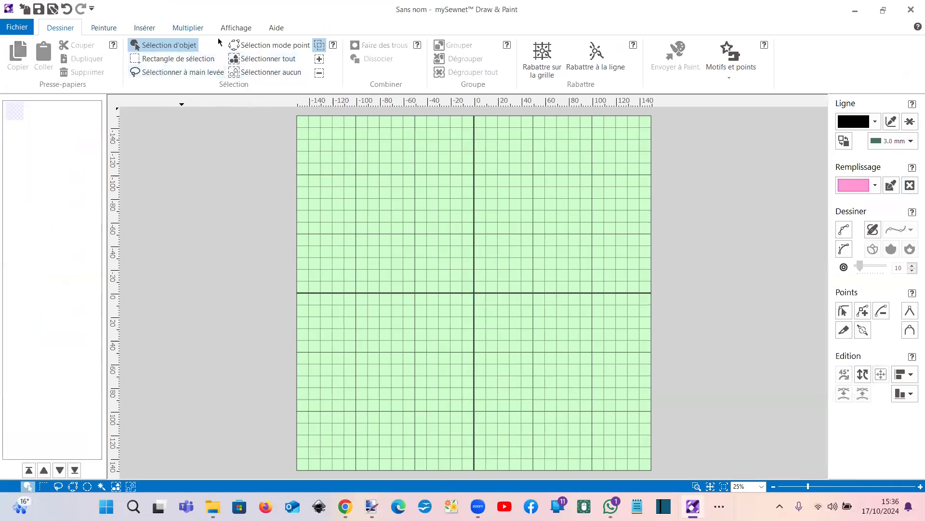
# Resize the canvas to 100 mm by 100 mm with proportions locked and the Paint image fitted to the area.
pyautogui.click(236, 28)
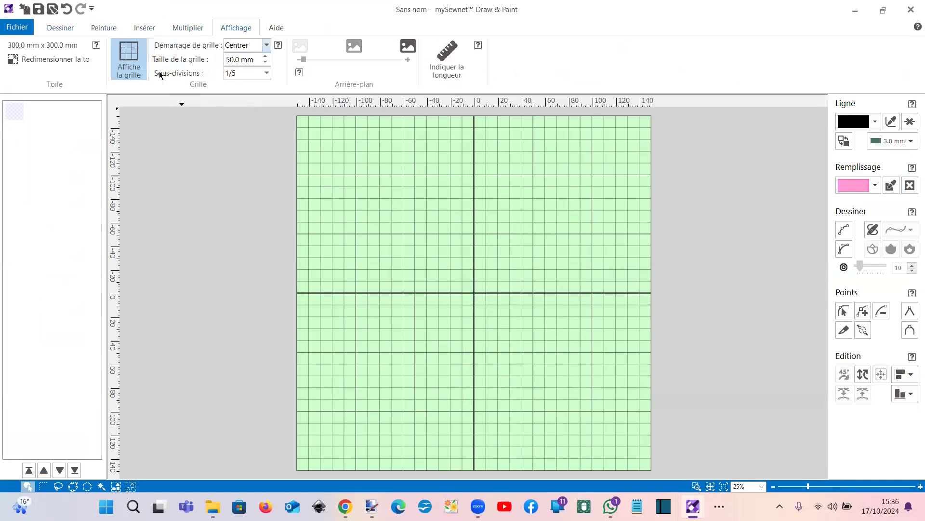
pyautogui.click(36, 60)
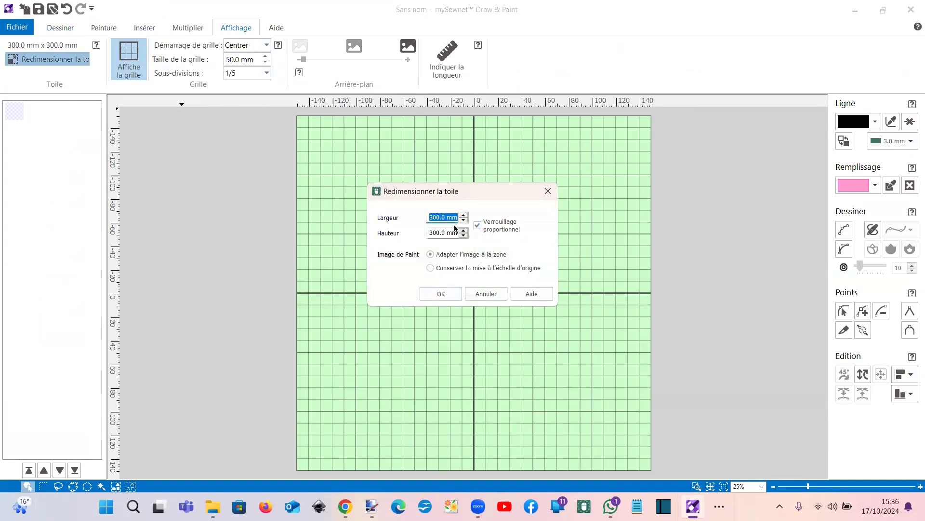
pyautogui.moveTo(443, 218); pyautogui.dragTo(424, 219)
pyautogui.write('10')
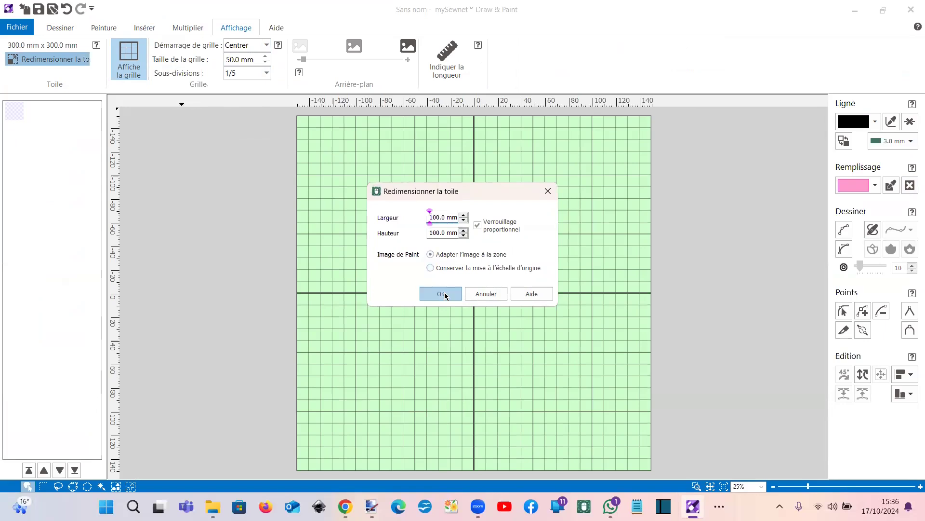
pyautogui.click(442, 293)
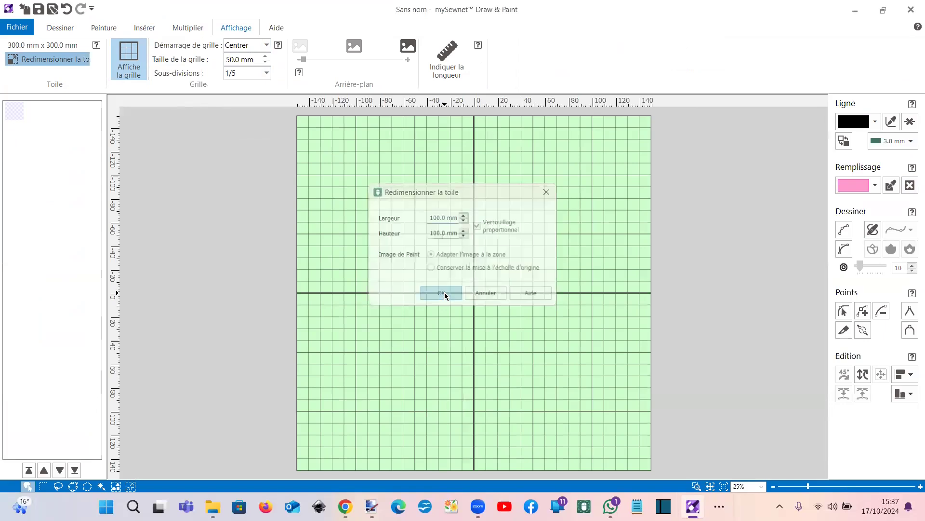
# Insert fan shape 19 at the canvas centre and turn off its fill, leaving only the outline.
pyautogui.click(142, 30)
pyautogui.click(120, 73)
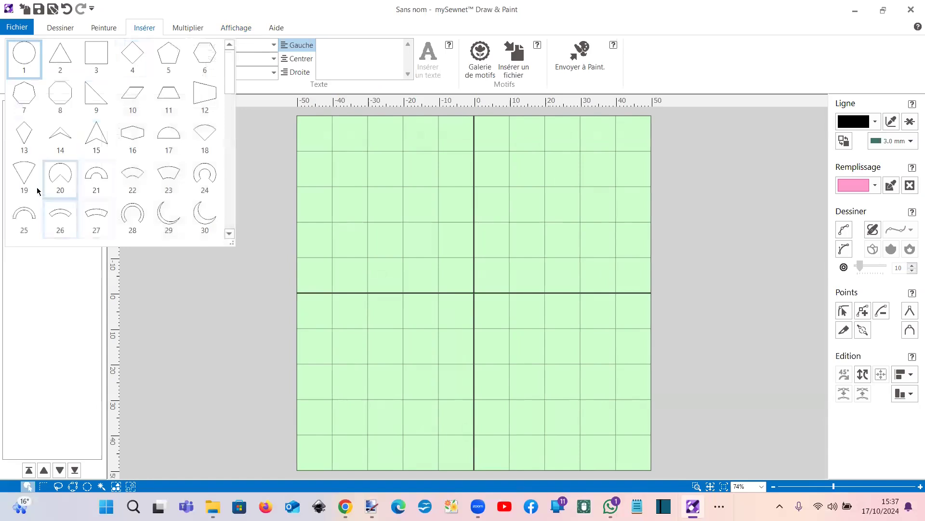
pyautogui.click(21, 177)
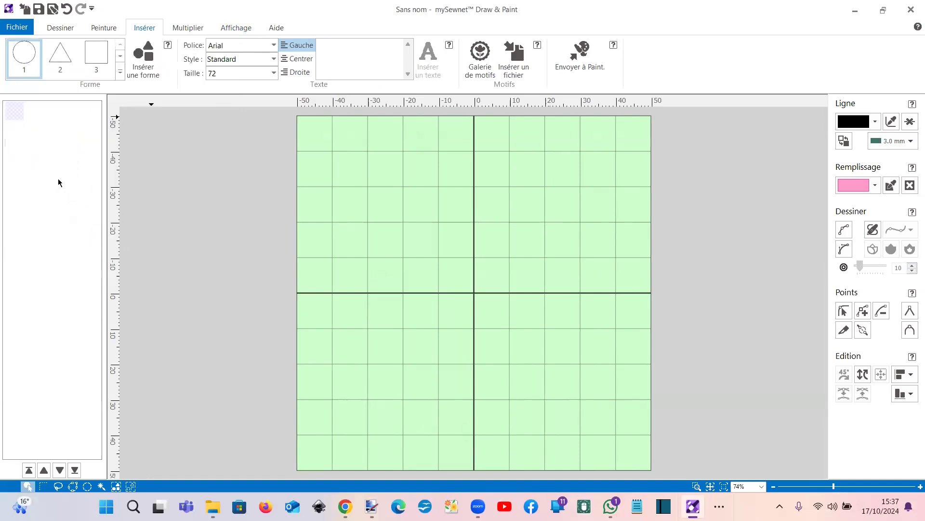
pyautogui.click(142, 60)
pyautogui.click(909, 185)
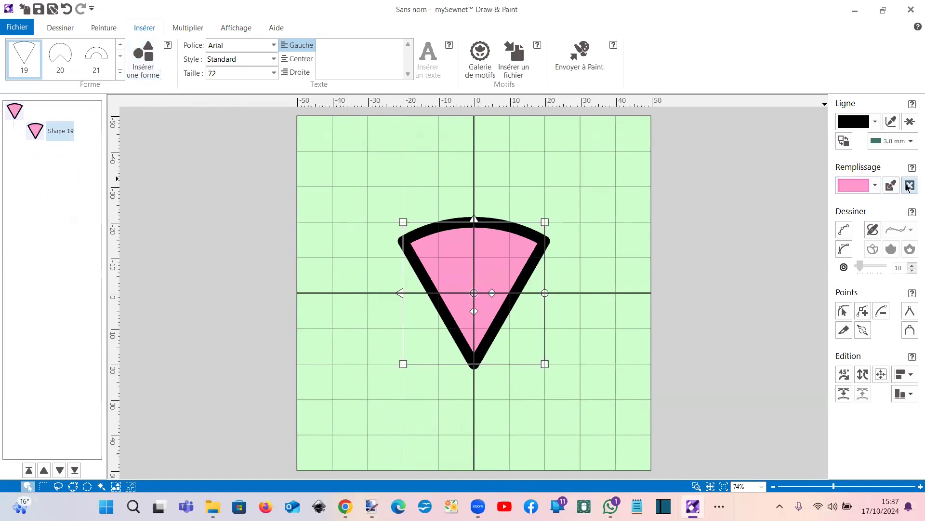
pyautogui.moveTo(483, 317)
pyautogui.mouseDown()
pyautogui.moveTo(477, 245)
pyautogui.moveTo(482, 320)
pyautogui.mouseUp()
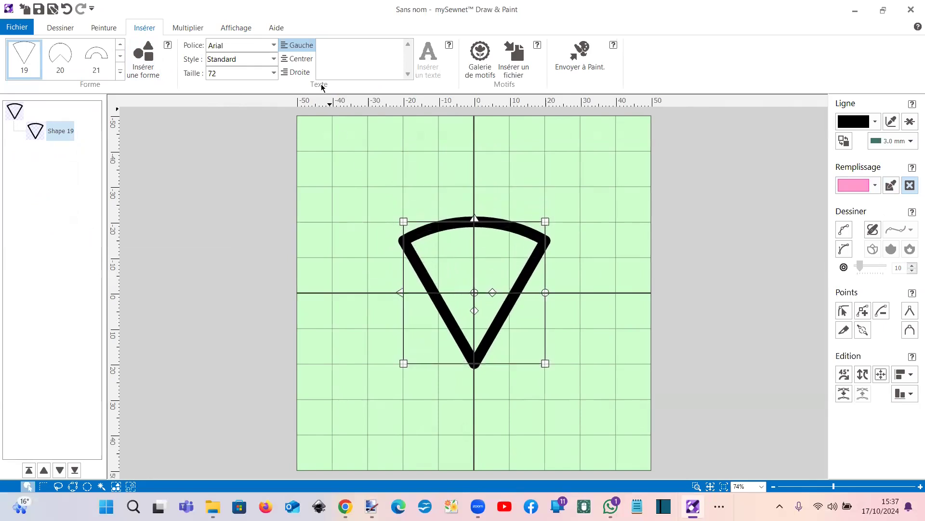
# Try to multiply the fan horizontally with 4 repetitions of 25 mm, shrinking and moving it to fit between the guides.
pyautogui.click(187, 28)
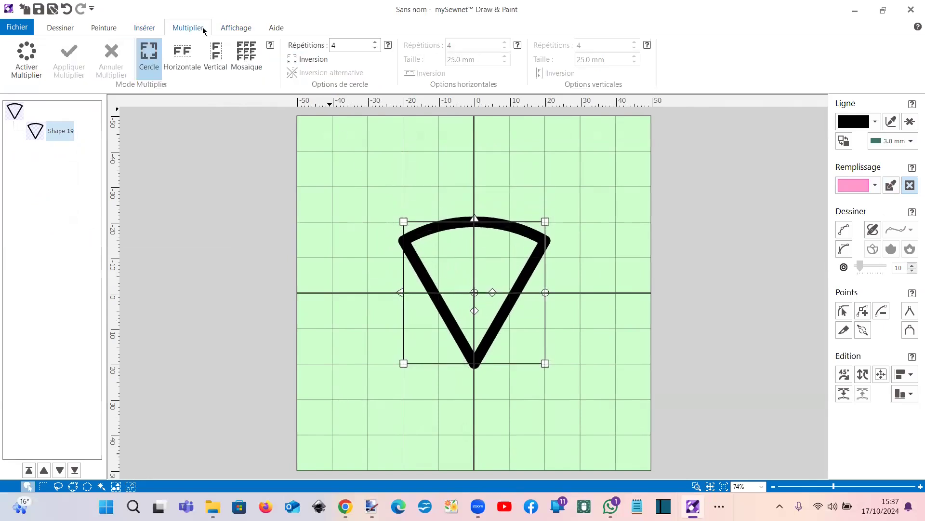
pyautogui.click(184, 54)
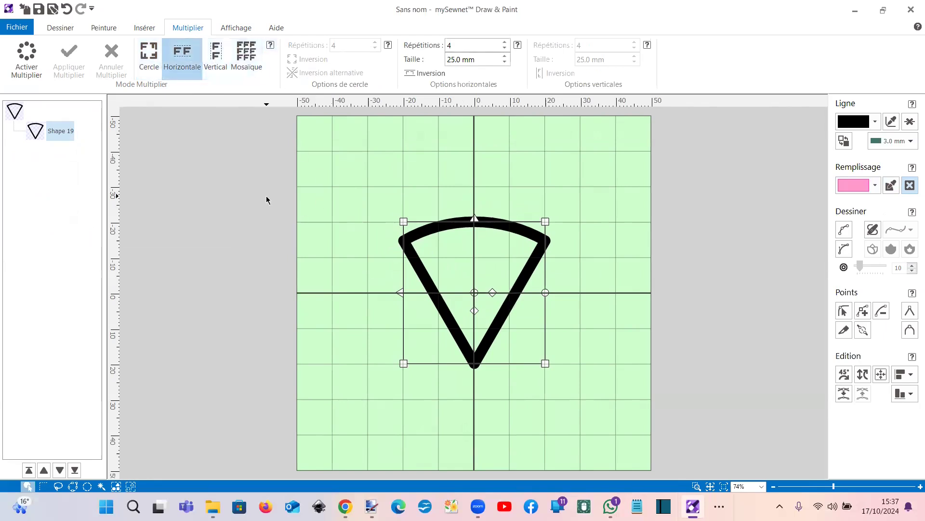
pyautogui.click(21, 60)
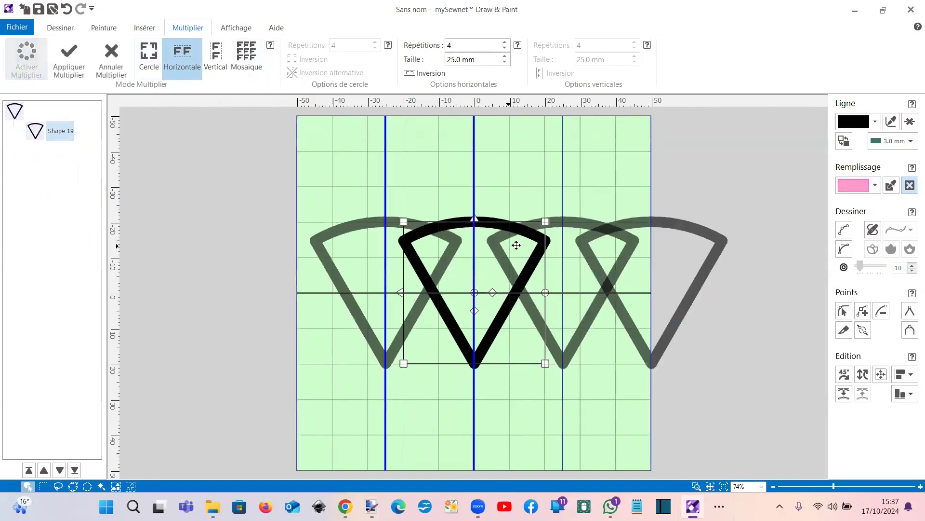
pyautogui.moveTo(545, 222); pyautogui.dragTo(484, 235)
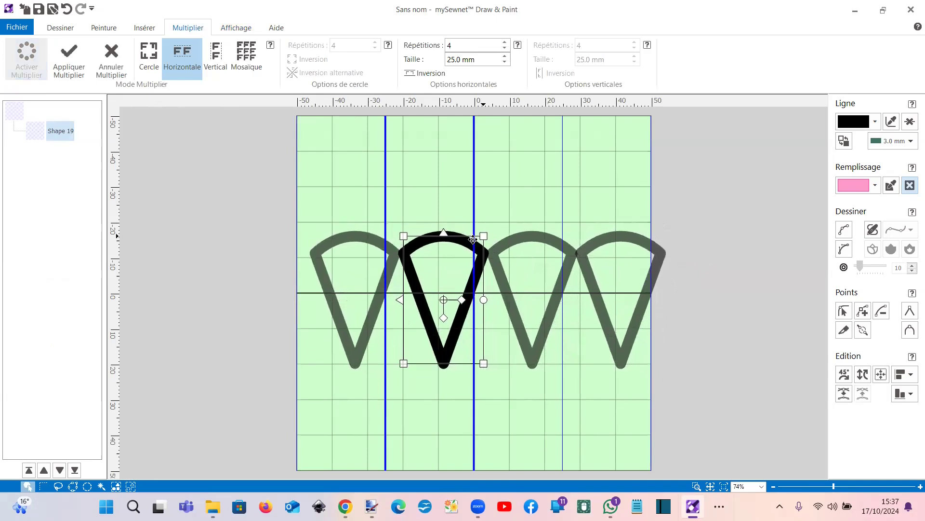
pyautogui.moveTo(410, 265)
pyautogui.mouseDown()
pyautogui.moveTo(395, 265)
pyautogui.moveTo(395, 194)
pyautogui.moveTo(393, 258)
pyautogui.mouseUp()
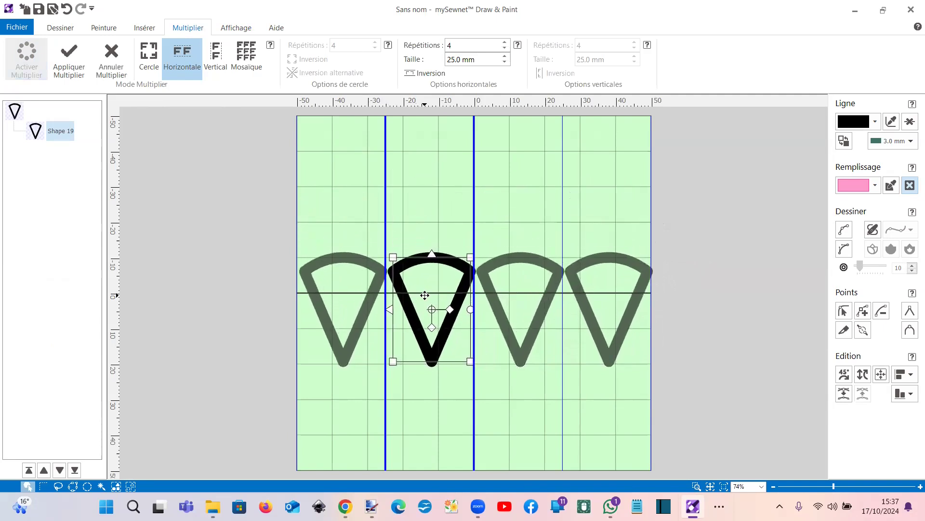
pyautogui.click(114, 69)
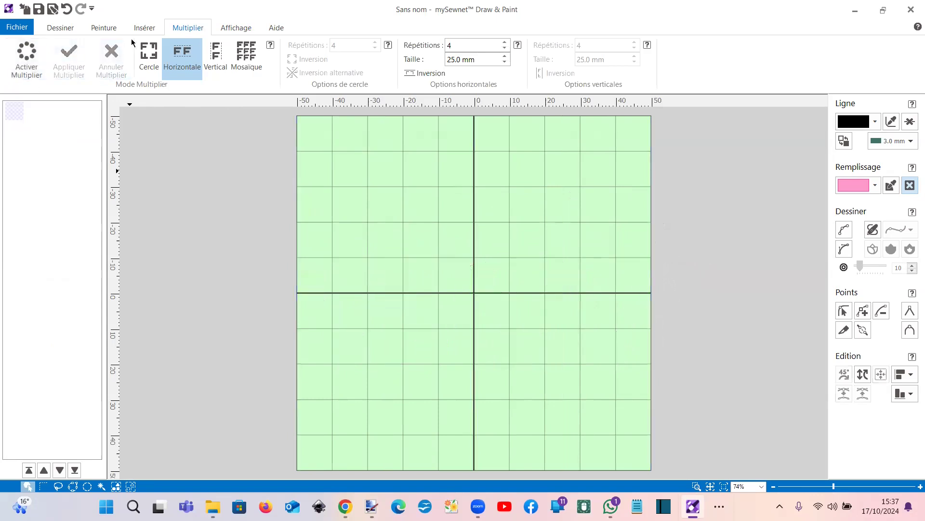
# Insert right-triangle shape 9 on the empty canvas and move it into the upper-left part of the canvas.
pyautogui.click(144, 28)
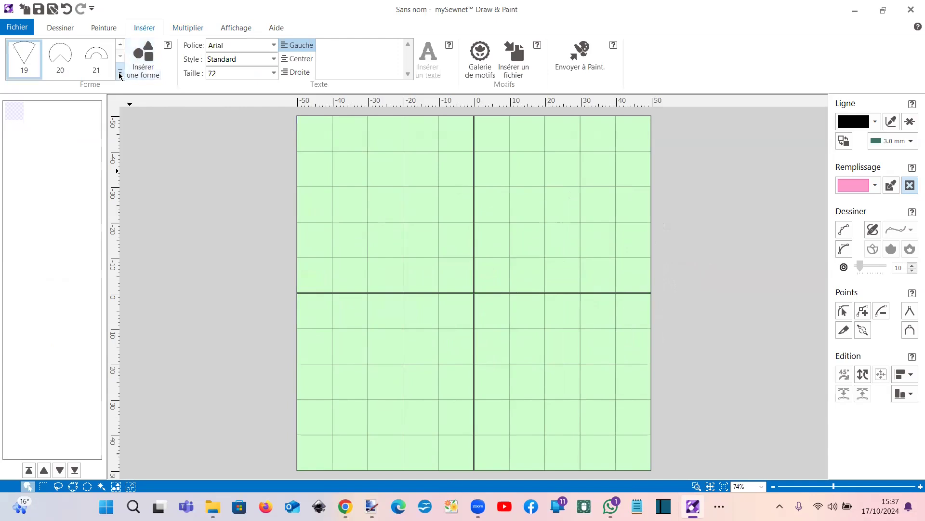
pyautogui.click(120, 76)
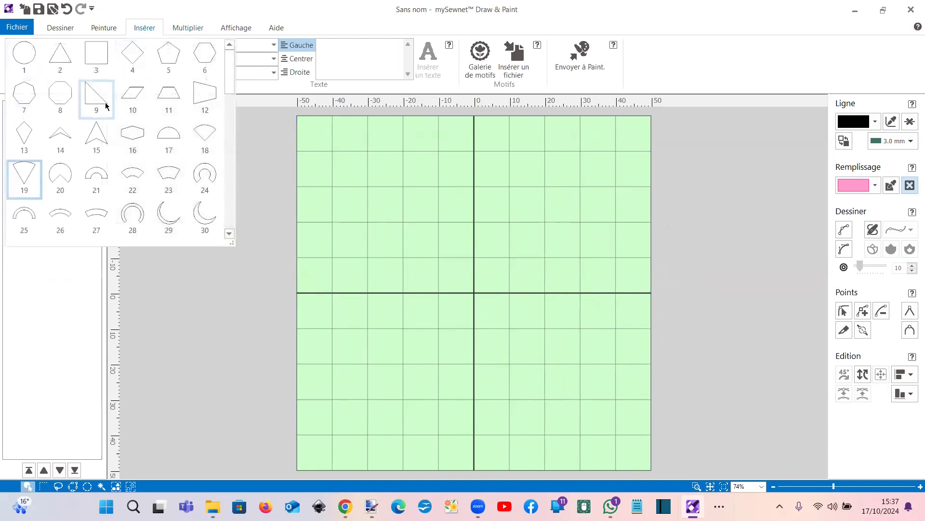
pyautogui.click(95, 94)
pyautogui.click(146, 65)
pyautogui.moveTo(427, 306); pyautogui.dragTo(361, 266)
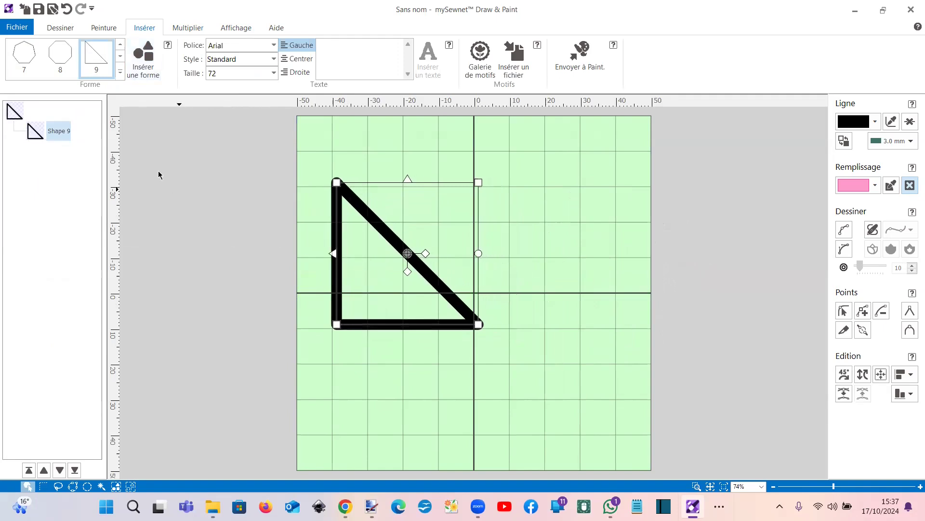
# Insert arrowhead shape 15, rotate it 45° five times and place it over the right triangle with its tip in the triangle's corner.
pyautogui.click(120, 72)
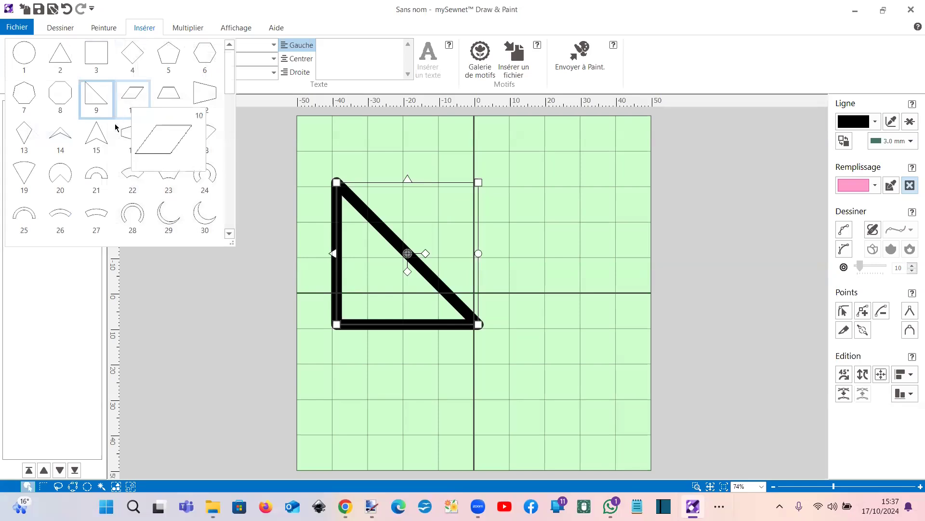
pyautogui.click(96, 142)
pyautogui.click(155, 72)
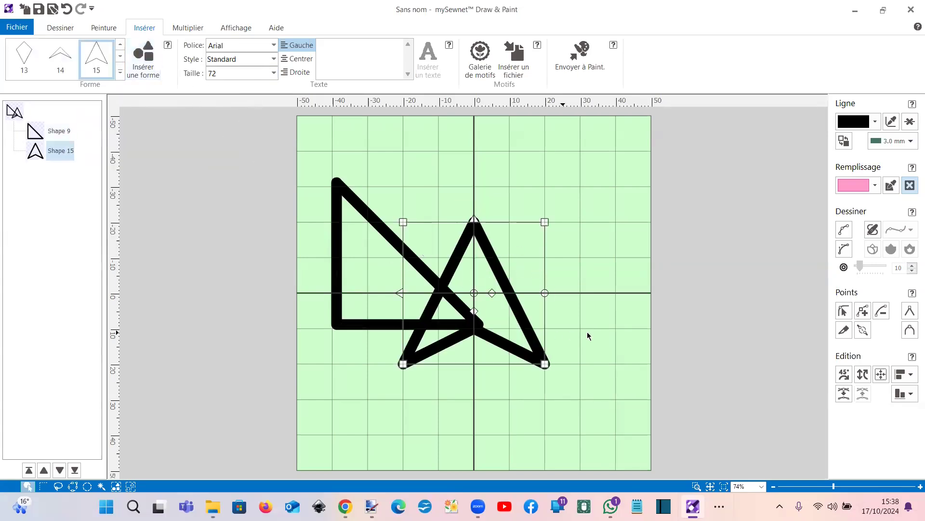
pyautogui.click(848, 377)
pyautogui.click(849, 377)
pyautogui.click(848, 376)
pyautogui.click(848, 376)
pyautogui.click(847, 376)
pyautogui.moveTo(467, 365); pyautogui.dragTo(389, 339)
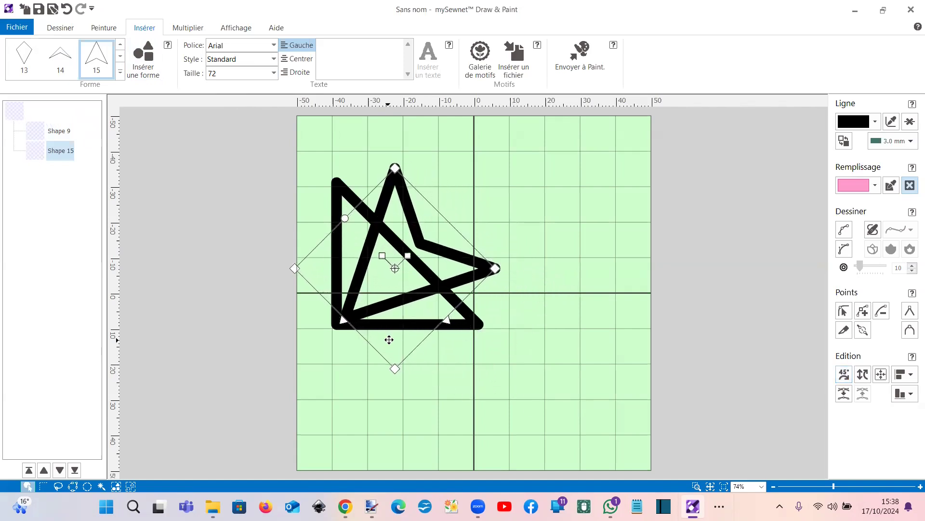
# Edit the arrowhead's points and delete its inner notch point to make it three-cornered.
pyautogui.rightClick(466, 354)
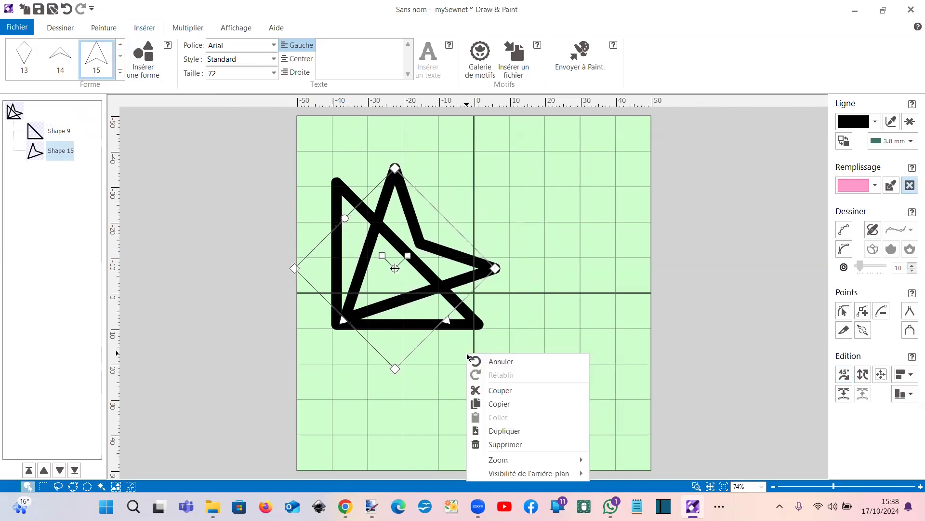
pyautogui.click(846, 312)
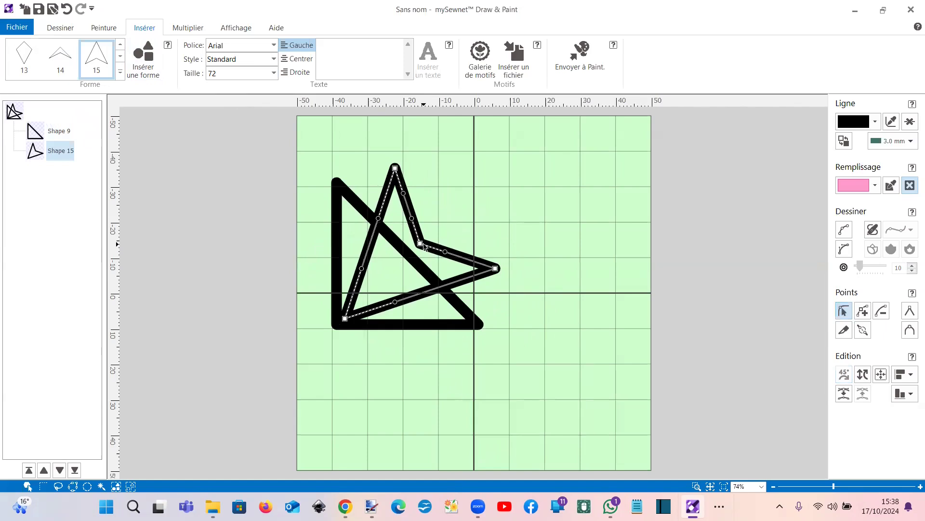
pyautogui.moveTo(423, 246); pyautogui.dragTo(424, 246)
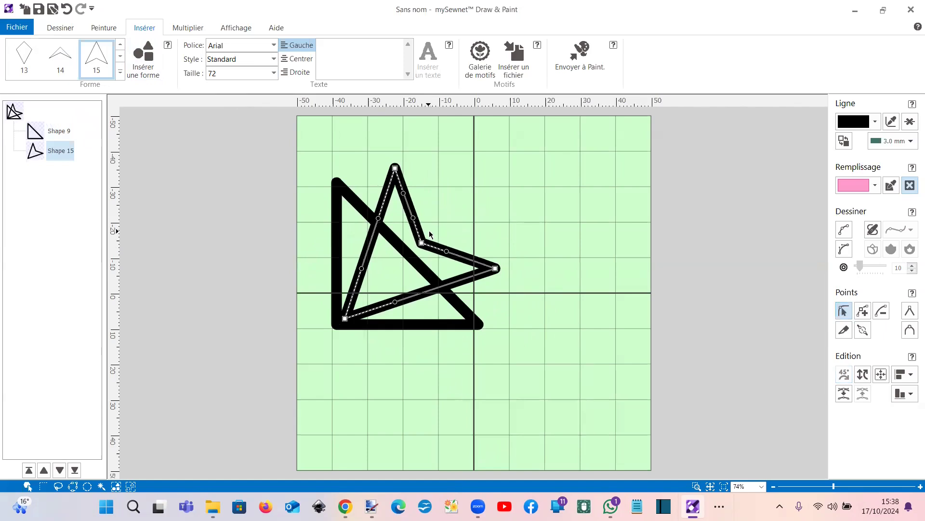
pyautogui.click(885, 312)
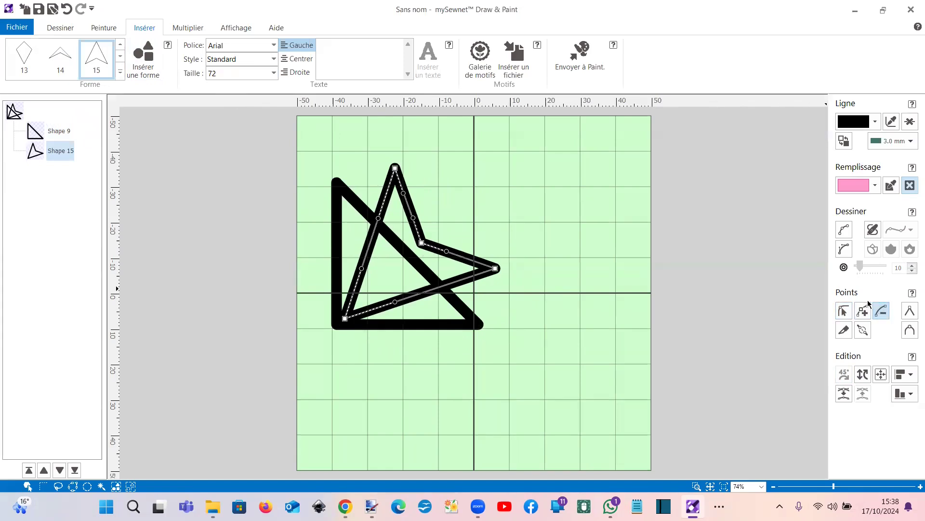
pyautogui.click(422, 244)
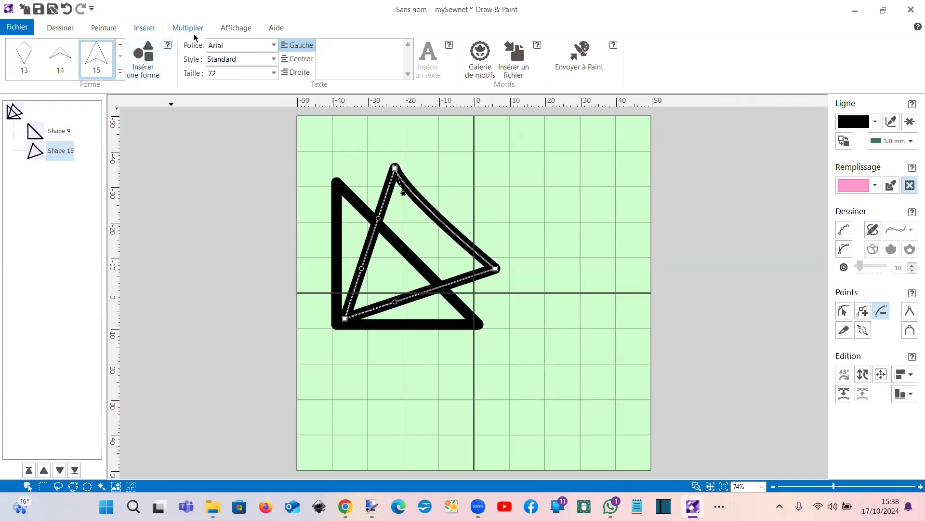
# Select both outlined shapes and group them.
pyautogui.click(61, 27)
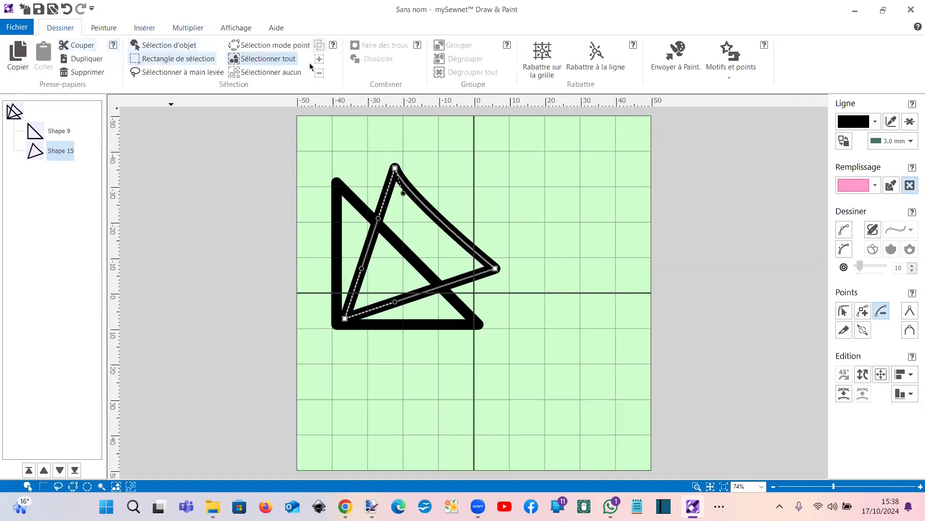
pyautogui.click(275, 59)
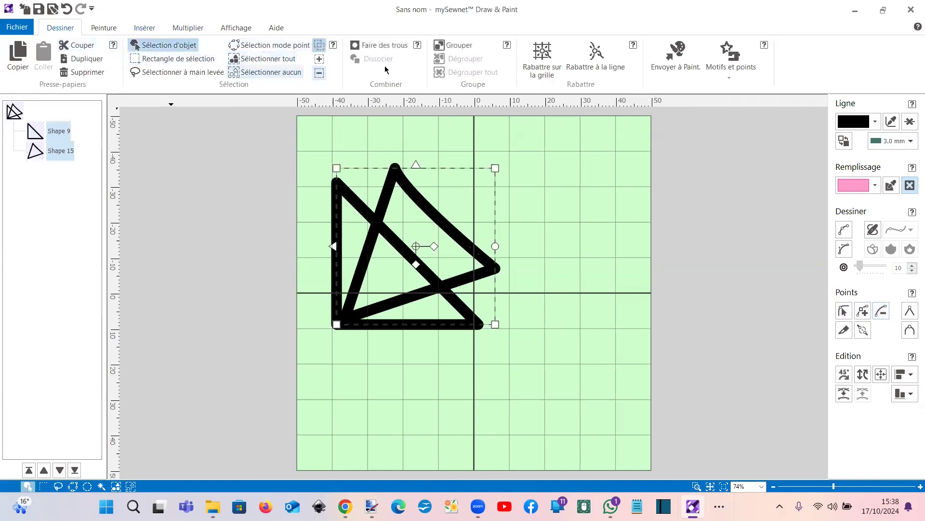
pyautogui.click(455, 44)
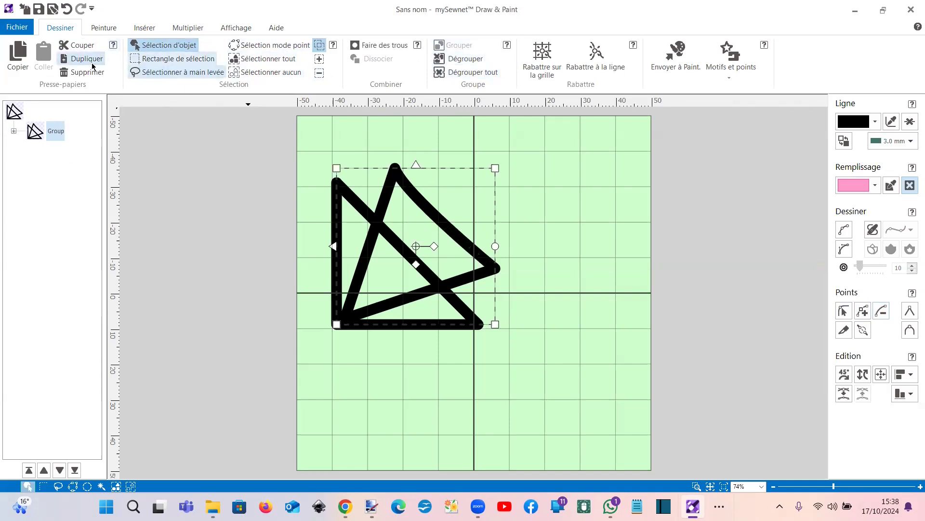
# Activate a mosaic multiplication of the group with 2 horizontal and 2 vertical repetitions at a 25 mm size.
pyautogui.click(191, 29)
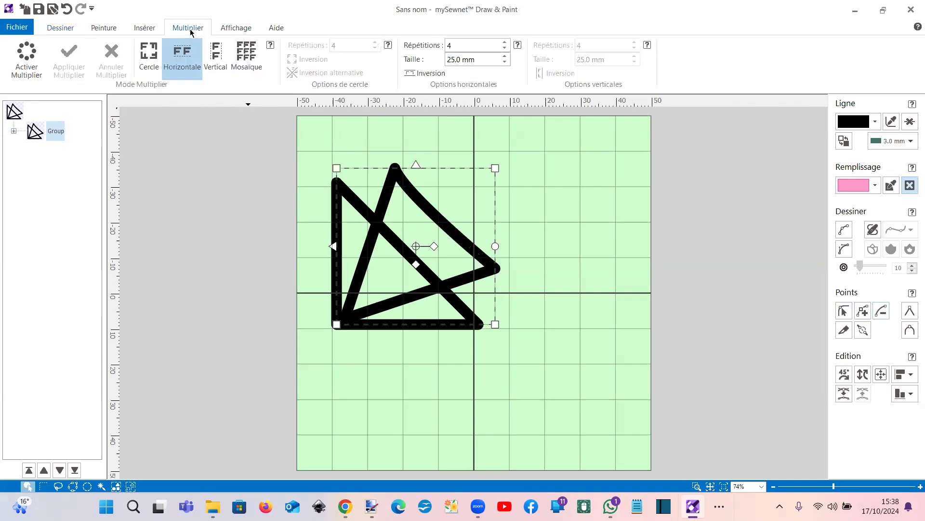
pyautogui.click(246, 59)
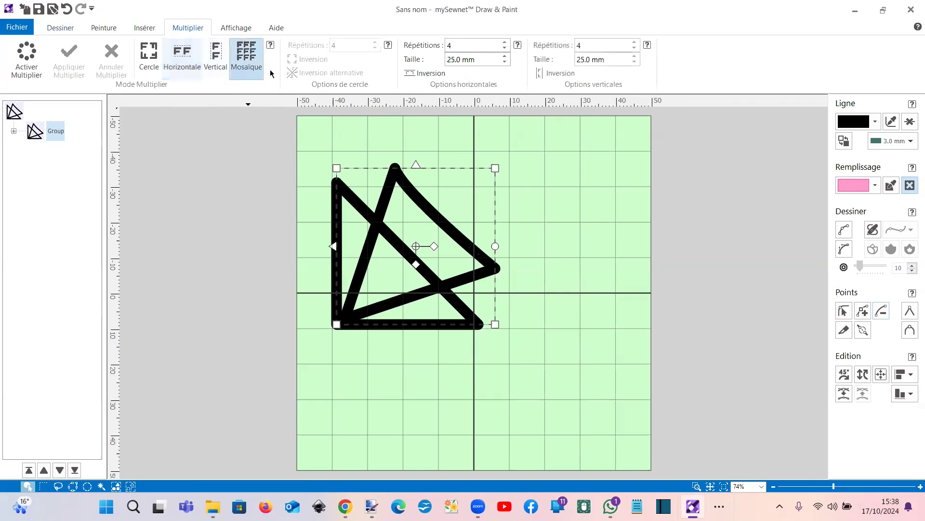
pyautogui.click(504, 48)
pyautogui.click(504, 48)
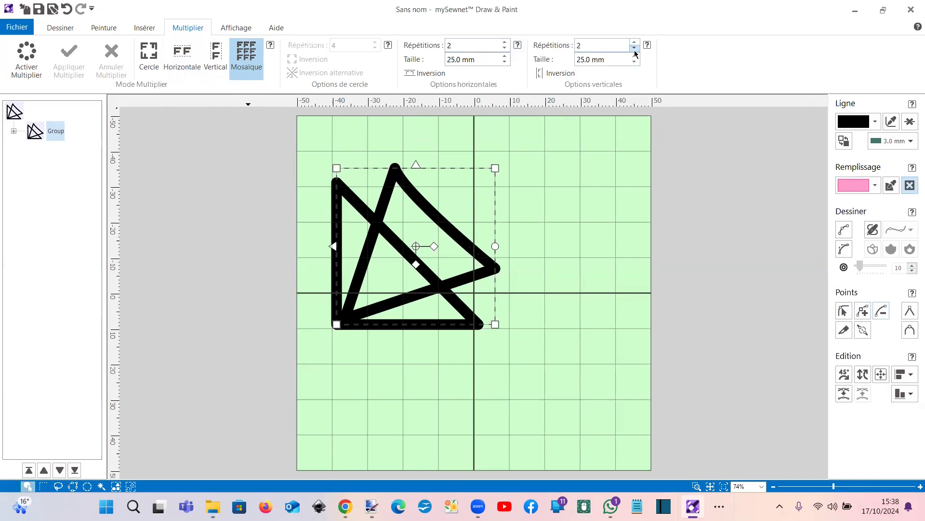
pyautogui.click(39, 66)
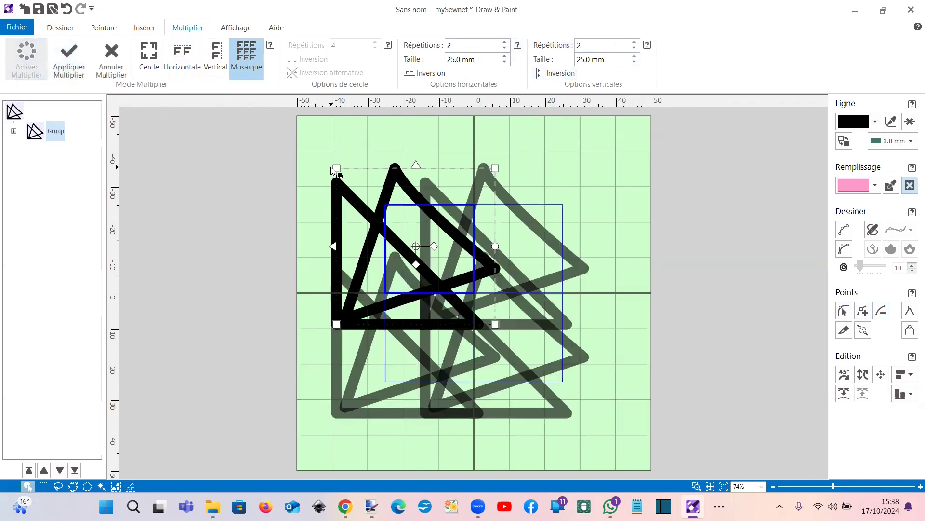
# Shrink and move the group to fit inside the upper-left mosaic tile, and apply the multiplication.
pyautogui.moveTo(332, 170); pyautogui.dragTo(407, 223)
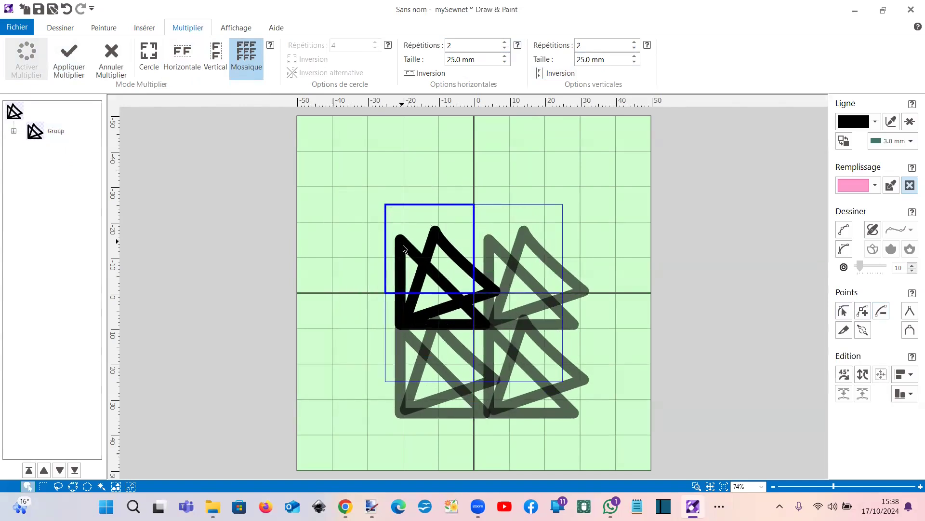
pyautogui.moveTo(400, 244); pyautogui.dragTo(389, 208)
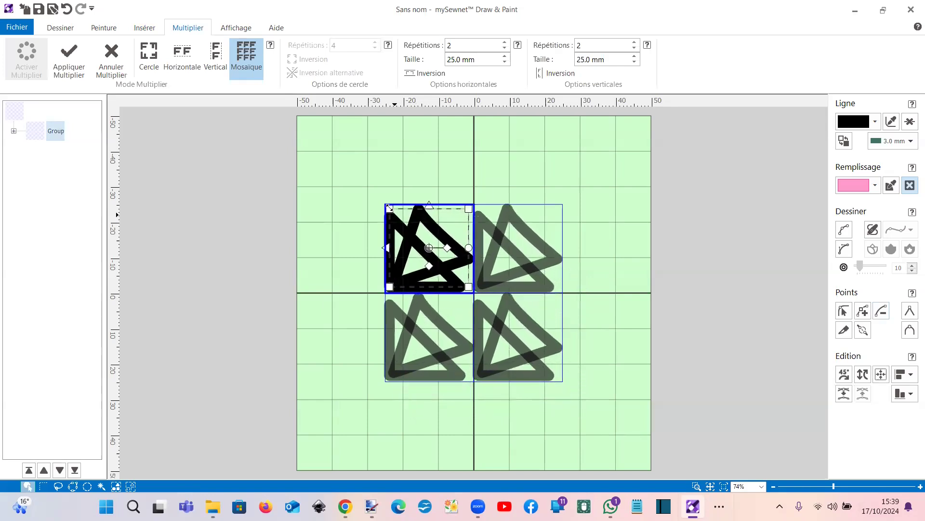
pyautogui.click(332, 298)
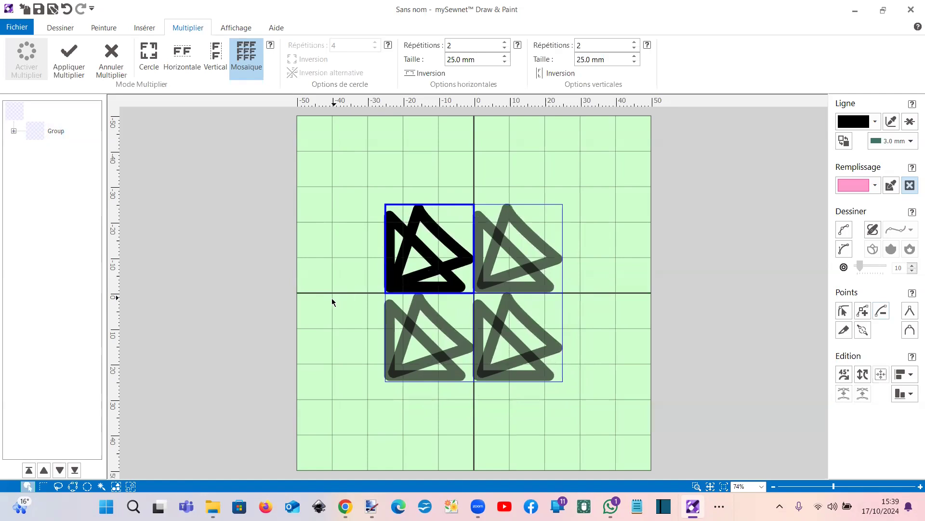
pyautogui.click(68, 67)
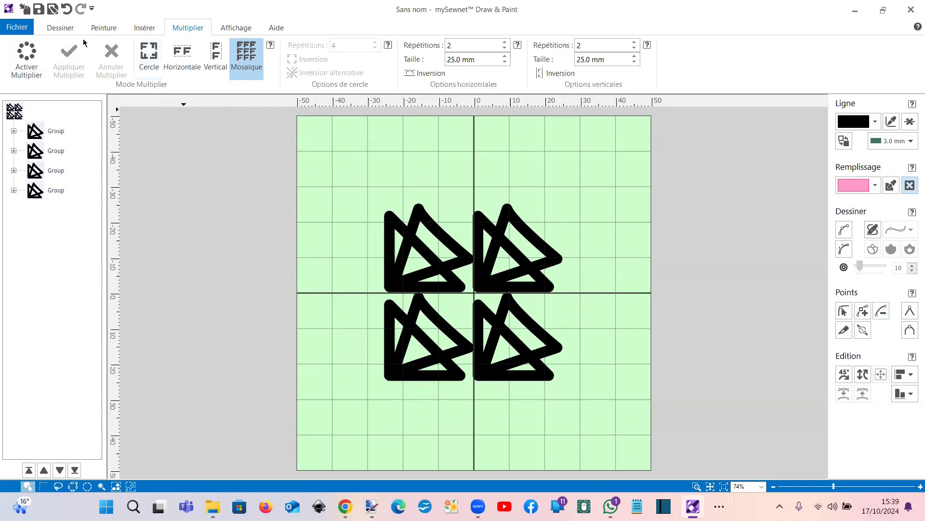
# Undo the mosaic multiplication and straighten the curved side of the former arrowhead in the remaining group by editing its points.
pyautogui.click(65, 12)
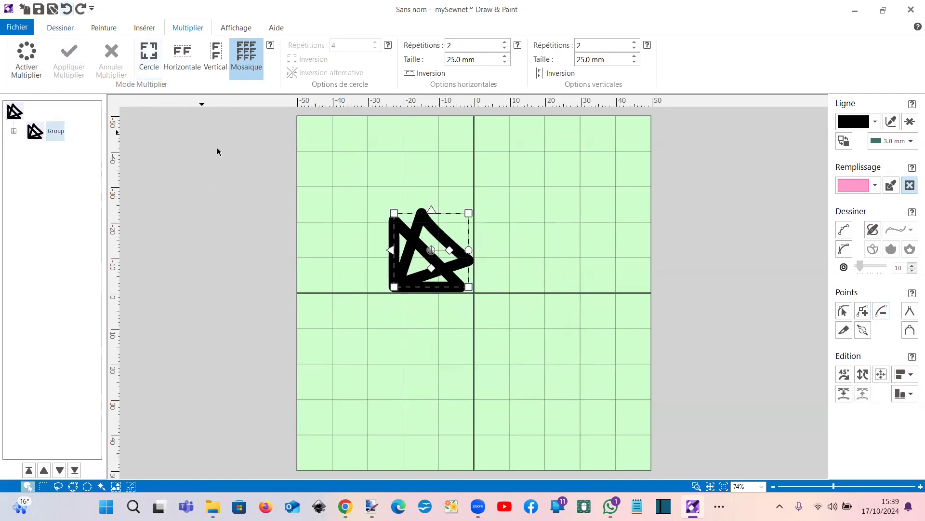
pyautogui.click(844, 310)
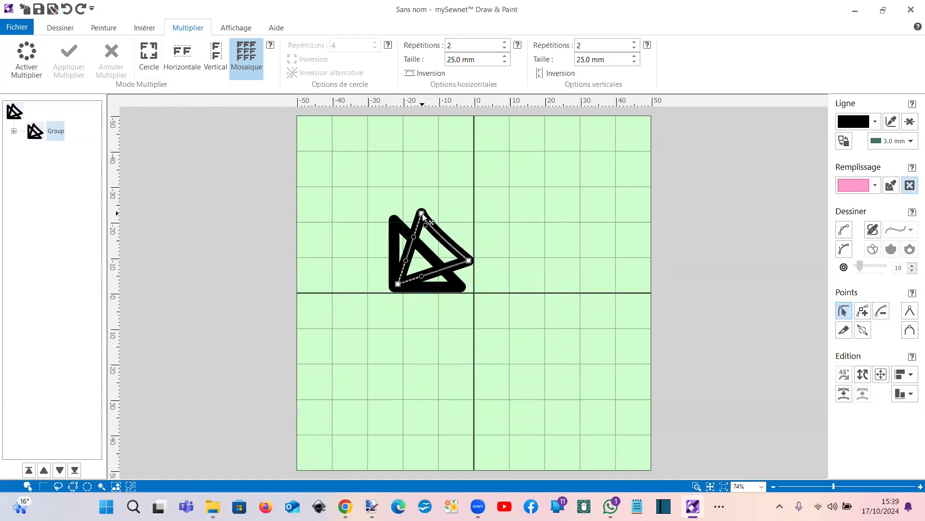
pyautogui.click(422, 214)
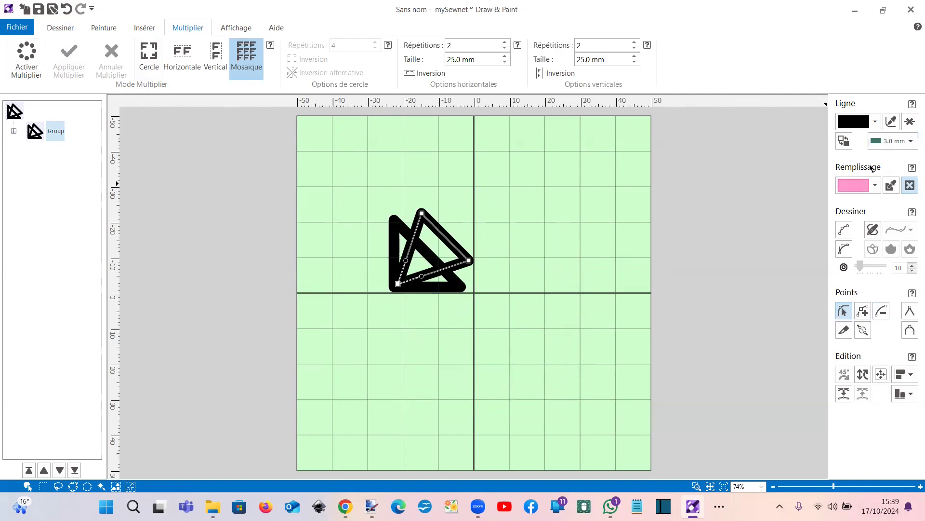
# Set the line thickness of both outlined triangles to 2.5 mm, one shape after the other.
pyautogui.click(450, 291)
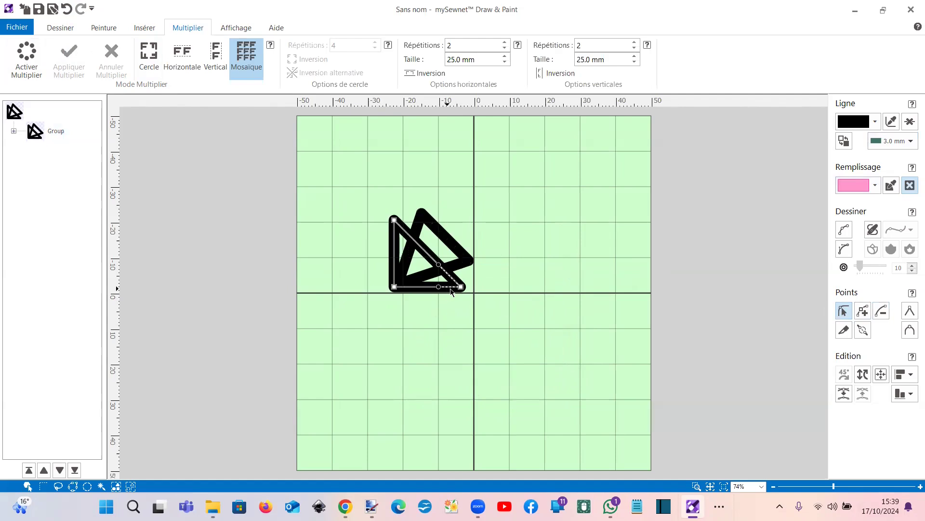
pyautogui.click(461, 264)
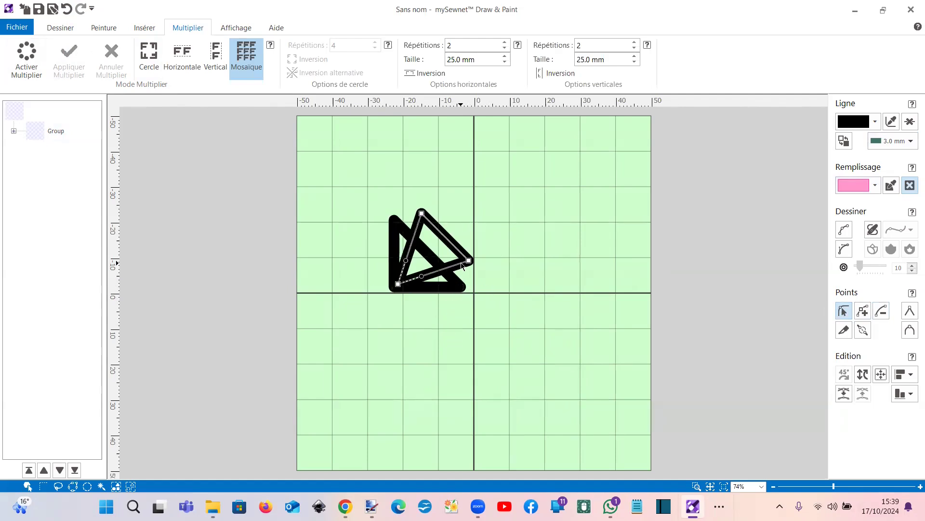
pyautogui.click(911, 141)
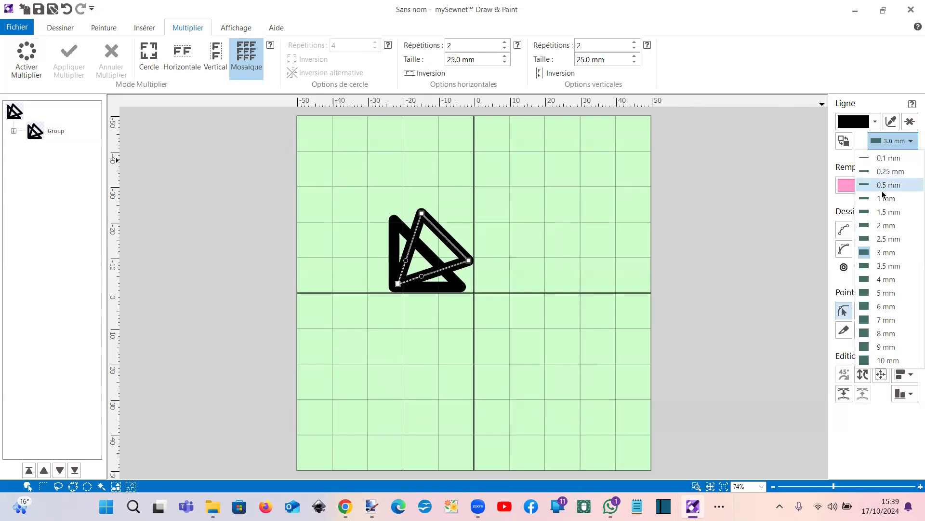
pyautogui.click(887, 243)
pyautogui.click(465, 288)
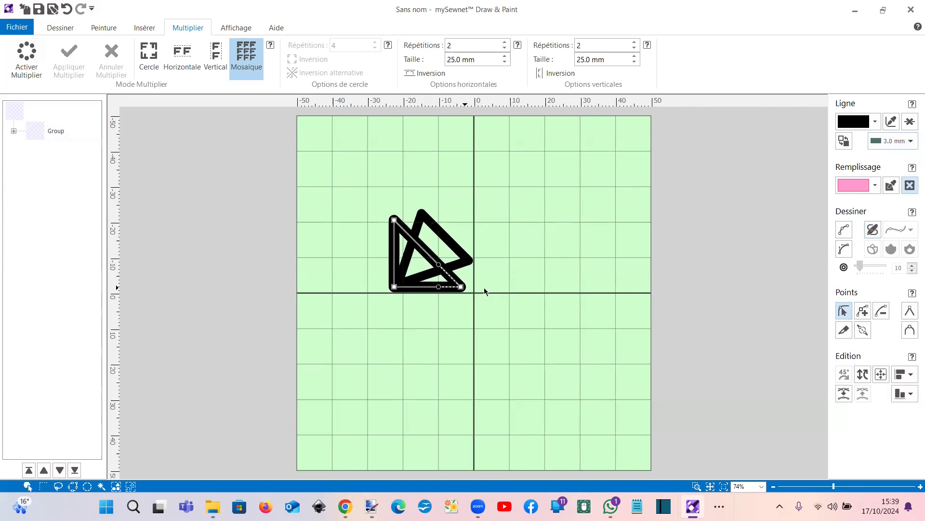
pyautogui.click(911, 141)
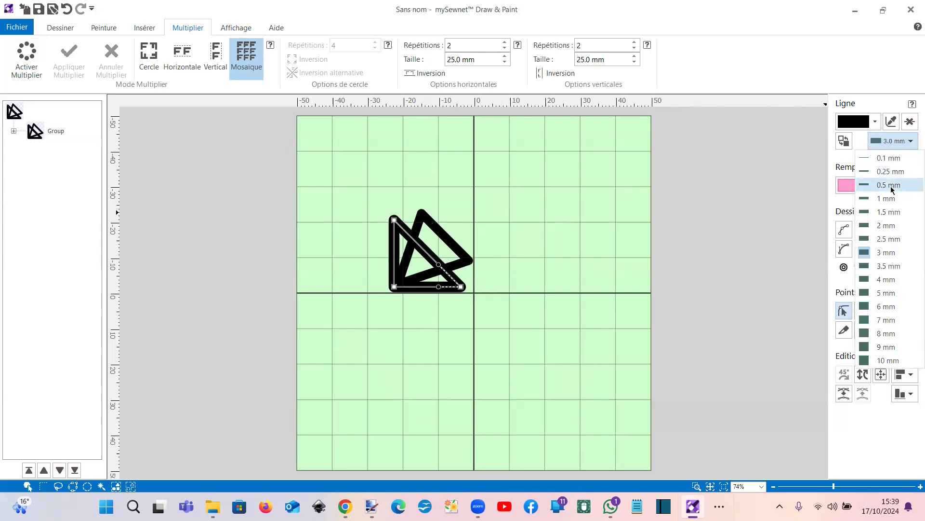
pyautogui.click(885, 239)
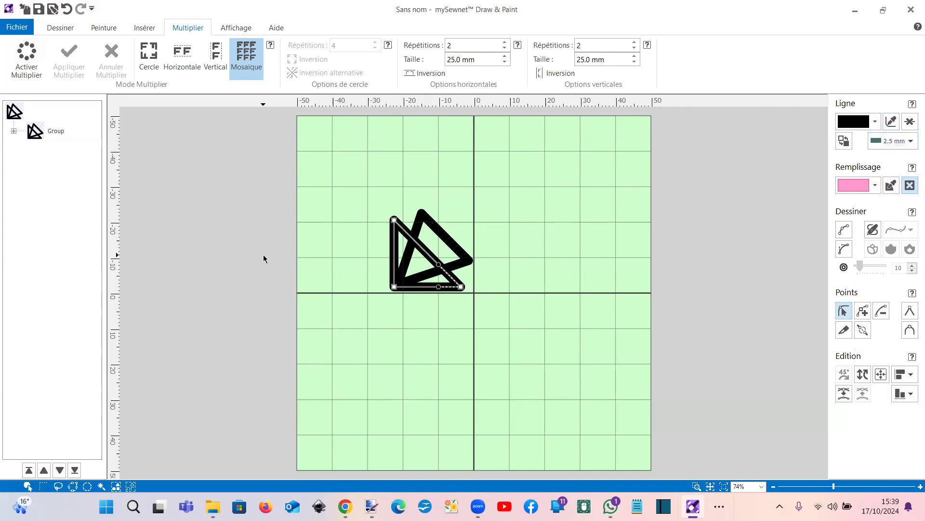
pyautogui.click(454, 246)
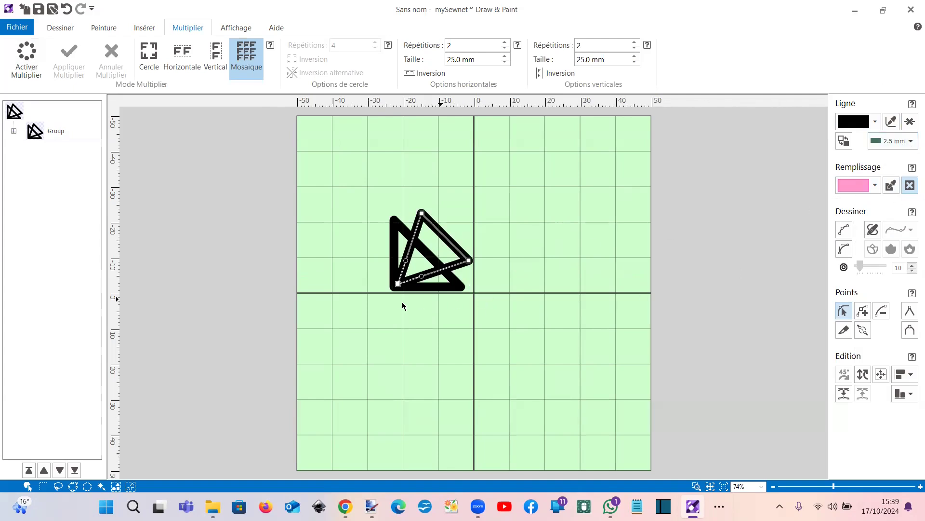
pyautogui.click(432, 292)
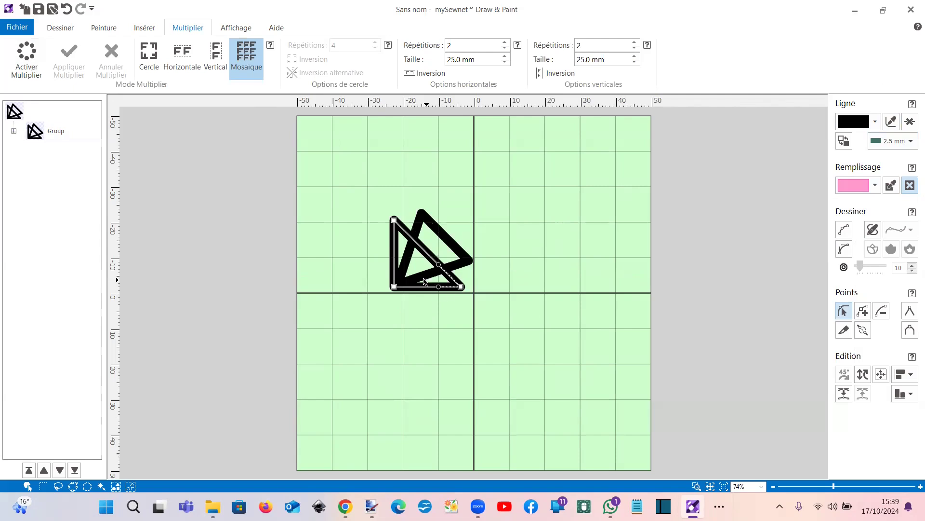
# Select the right-angled triangle inside the group and rotate it by nearly half a turn about its centre.
pyautogui.click(14, 131)
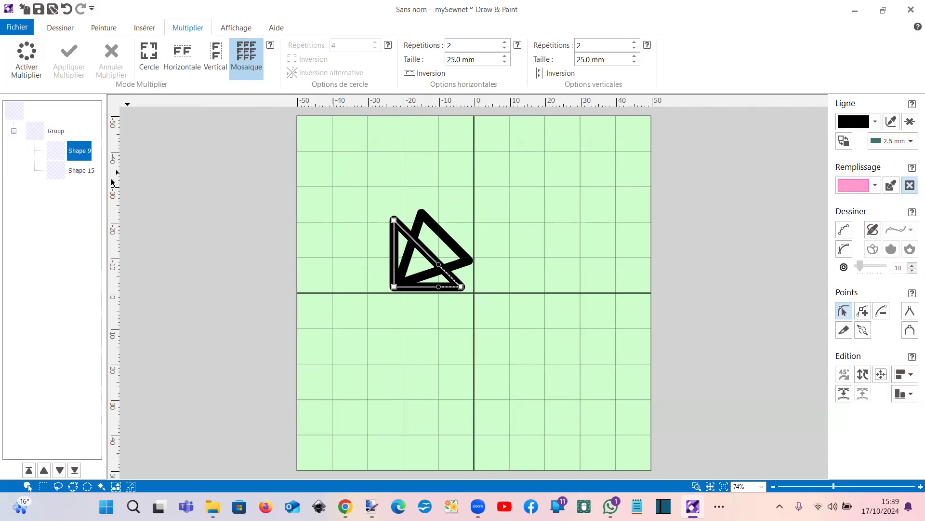
pyautogui.click(61, 28)
pyautogui.click(166, 58)
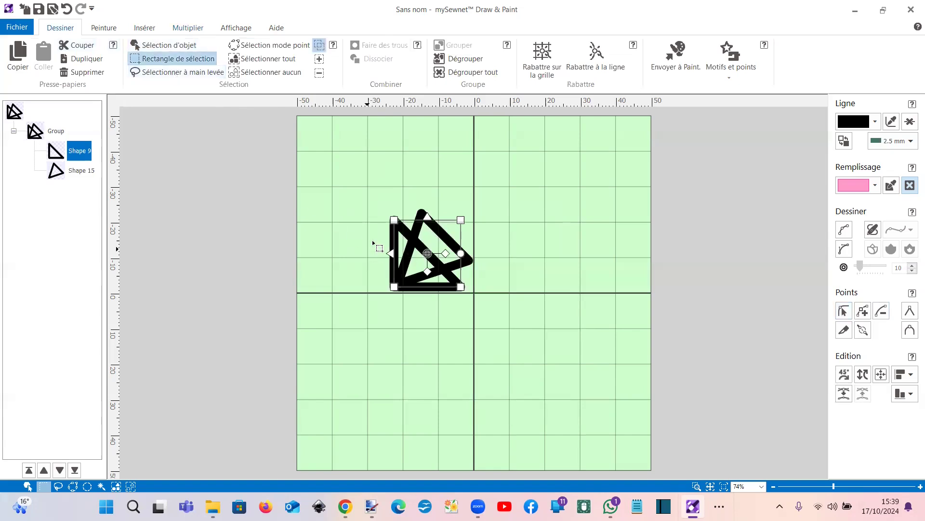
pyautogui.moveTo(461, 256); pyautogui.dragTo(403, 258)
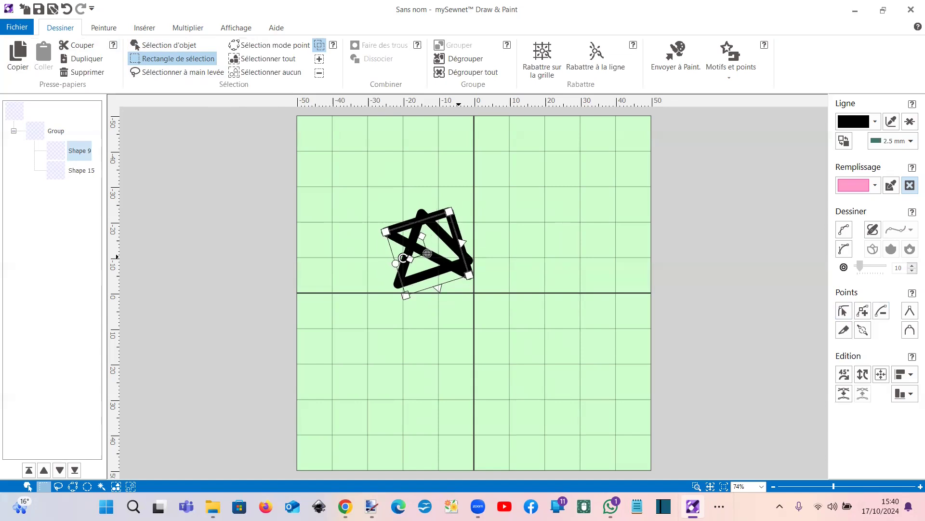
# Delete the right-angled triangle and the remaining triangle to clear the design area.
pyautogui.press('Delete')
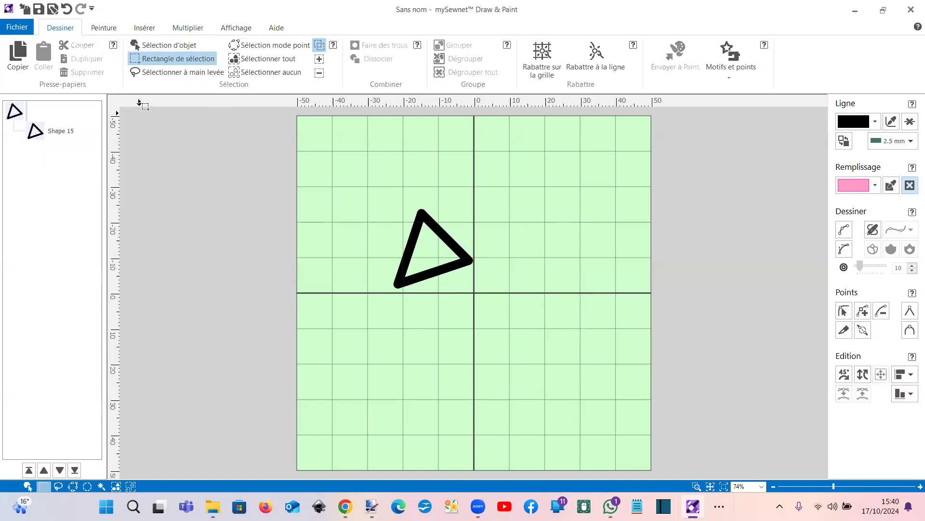
pyautogui.click(146, 27)
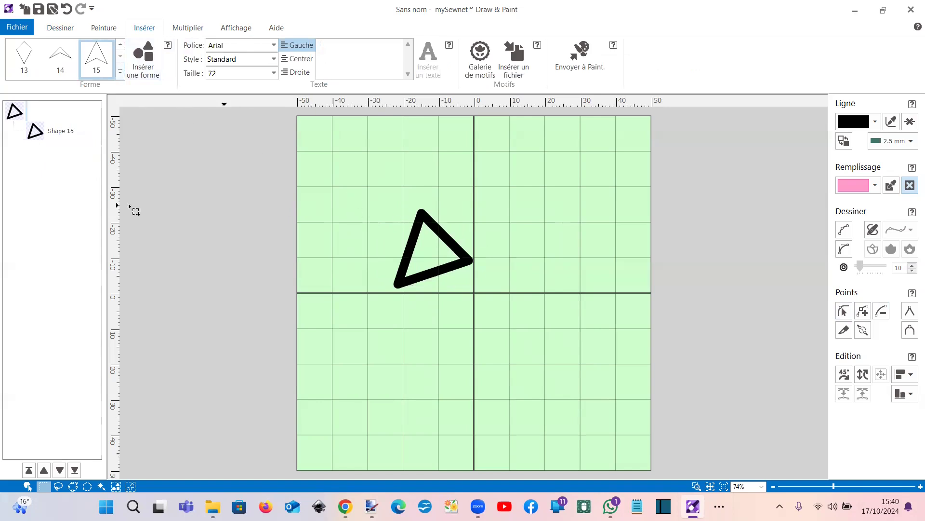
pyautogui.press('Delete')
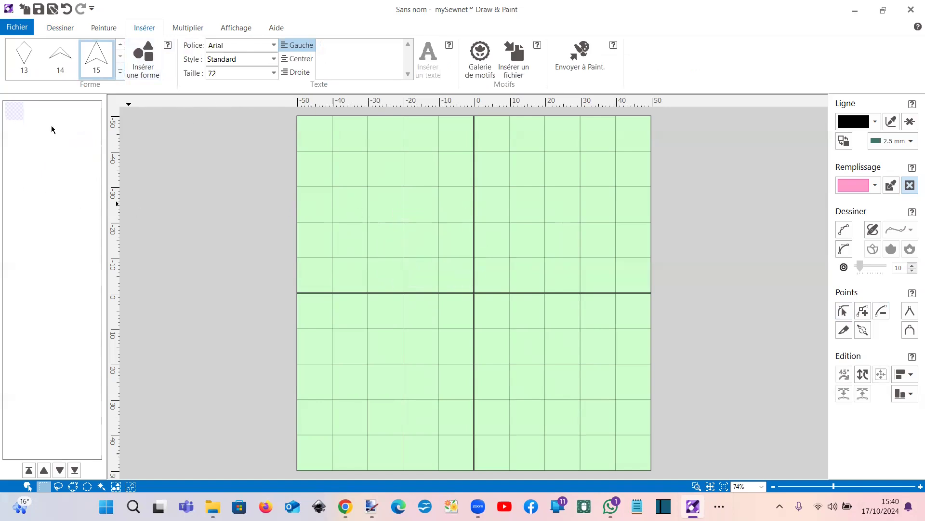
# Insert elongated hexagon shape 16 and place it in the left half of the design area, mostly above the horizontal centre line.
pyautogui.click(120, 71)
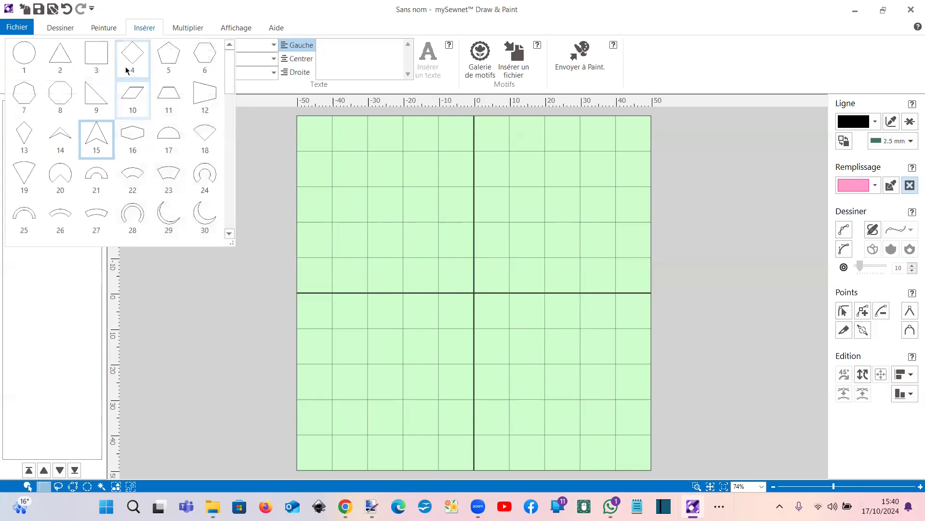
pyautogui.click(133, 137)
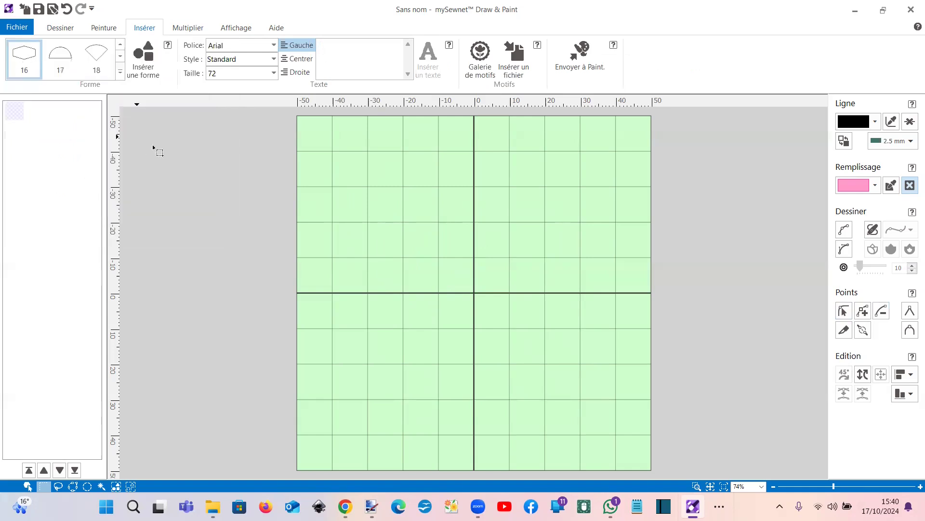
pyautogui.click(144, 73)
pyautogui.moveTo(450, 311); pyautogui.dragTo(357, 275)
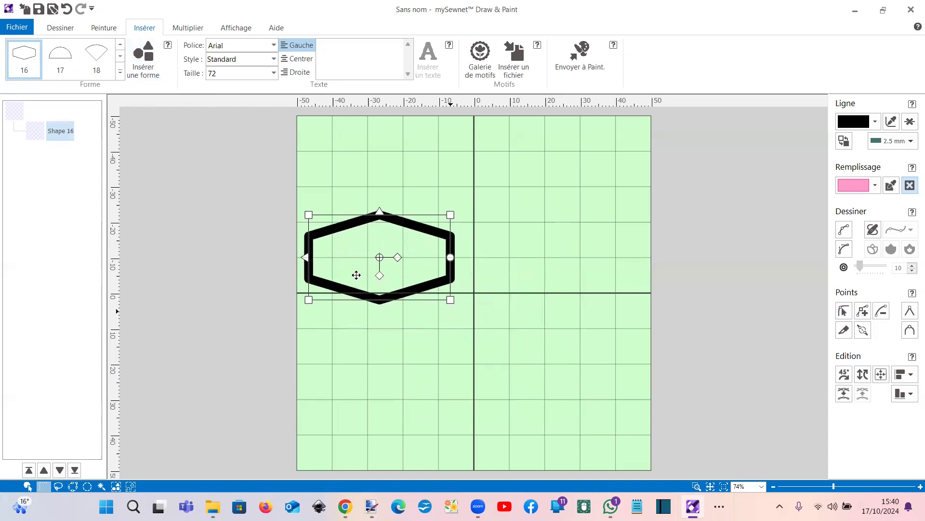
# Duplicate the hexagon and move the copy to its right so that the two outlines overlap by about 10 mm.
pyautogui.click(60, 28)
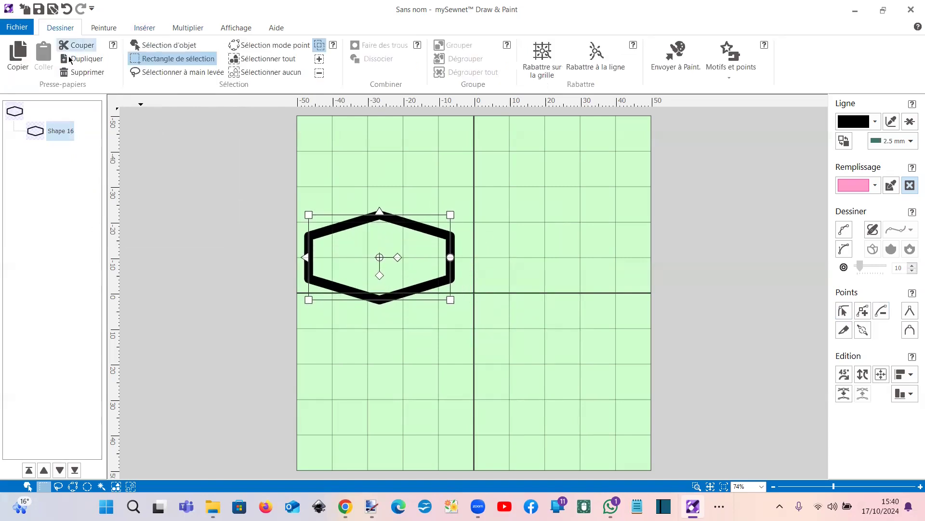
pyautogui.click(70, 58)
pyautogui.moveTo(352, 280); pyautogui.dragTo(441, 262)
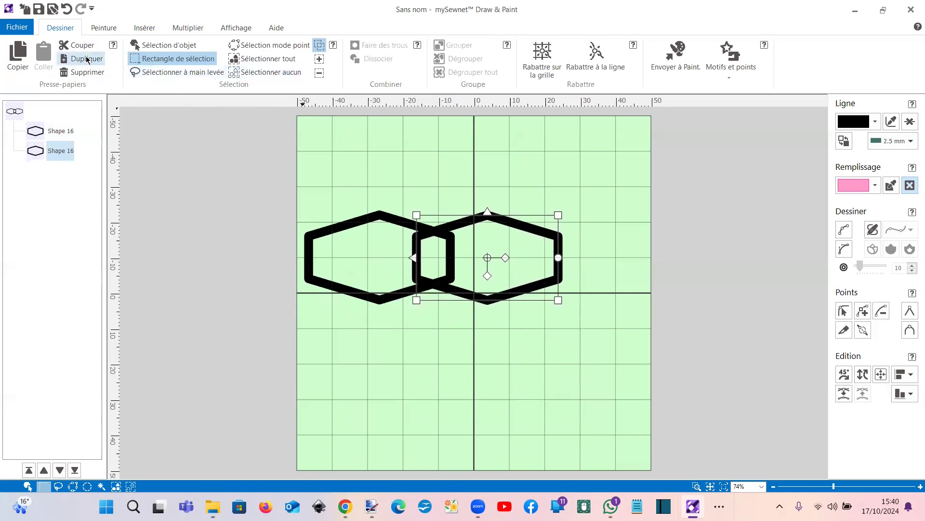
# Group both hexagons and centre the group horizontally on the vertical axis.
pyautogui.click(259, 60)
pyautogui.click(456, 47)
pyautogui.moveTo(336, 265); pyautogui.dragTo(376, 266)
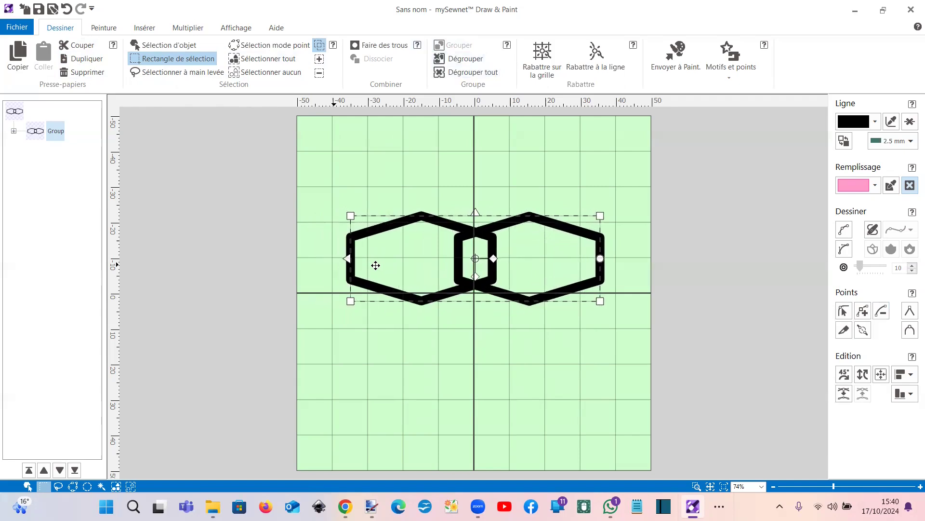
# Activate a mosaic multiplication of the hexagon group with 2 horizontal and 2 vertical repetitions at a 25 mm size.
pyautogui.click(188, 28)
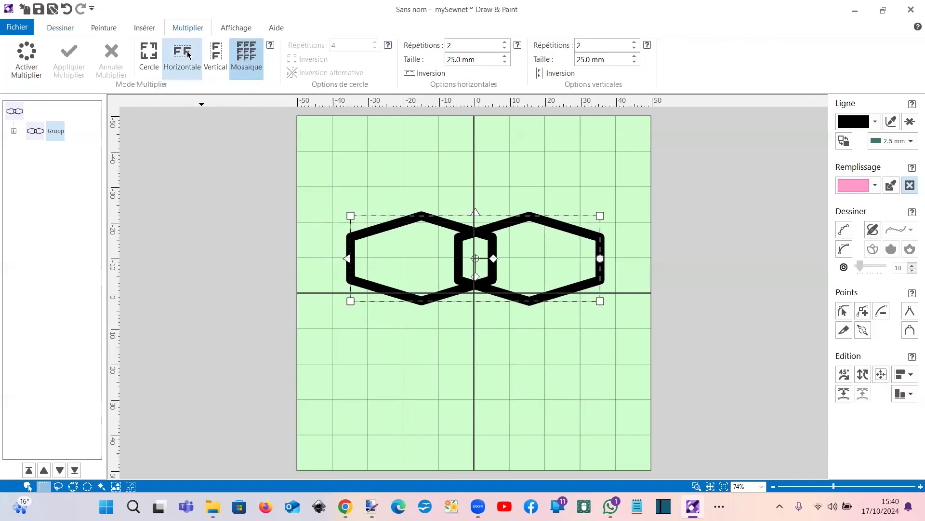
pyautogui.click(246, 68)
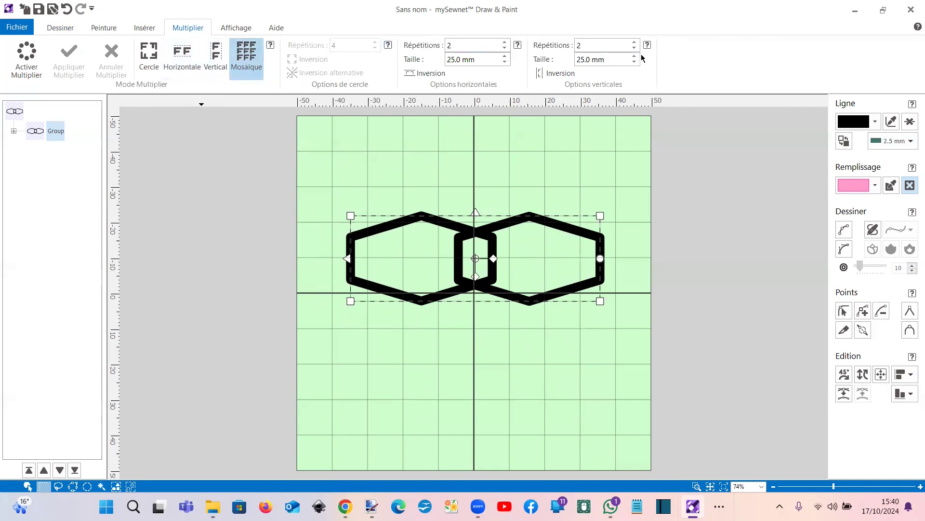
pyautogui.click(21, 67)
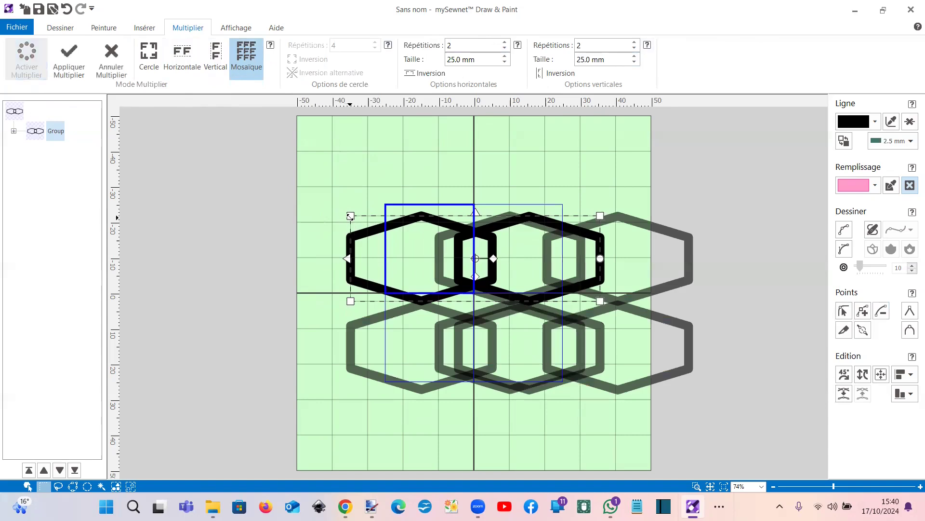
# Resize the hexagon group to fill the upper-left mosaic tile and apply the multiplication.
pyautogui.moveTo(350, 216); pyautogui.dragTo(390, 211)
pyautogui.moveTo(470, 278); pyautogui.dragTo(468, 289)
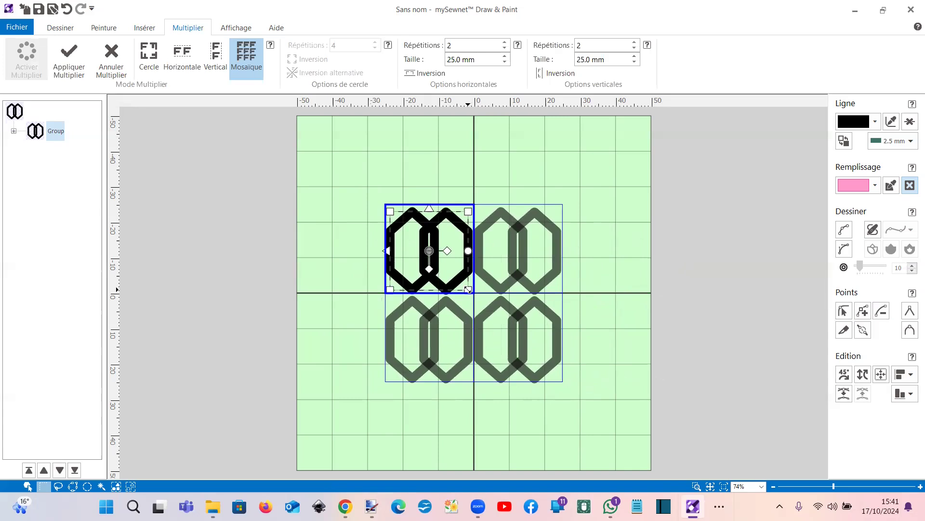
pyautogui.moveTo(468, 289); pyautogui.dragTo(471, 289)
pyautogui.moveTo(472, 288)
pyautogui.mouseDown()
pyautogui.moveTo(442, 282)
pyautogui.moveTo(468, 293)
pyautogui.mouseUp()
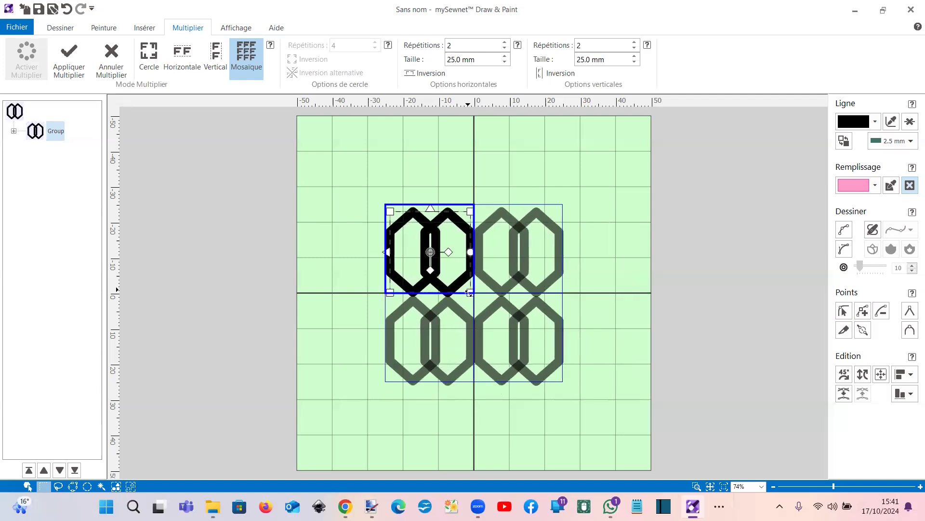
pyautogui.click(68, 70)
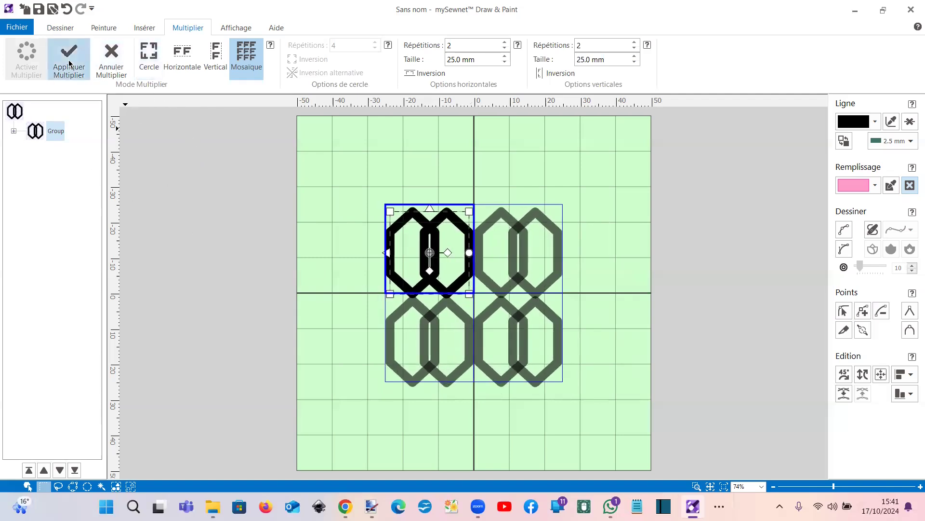
# Export the tiled pattern as the PNG image "los 3" at medium 150 dpi resolution in the images folder.
pyautogui.click(17, 27)
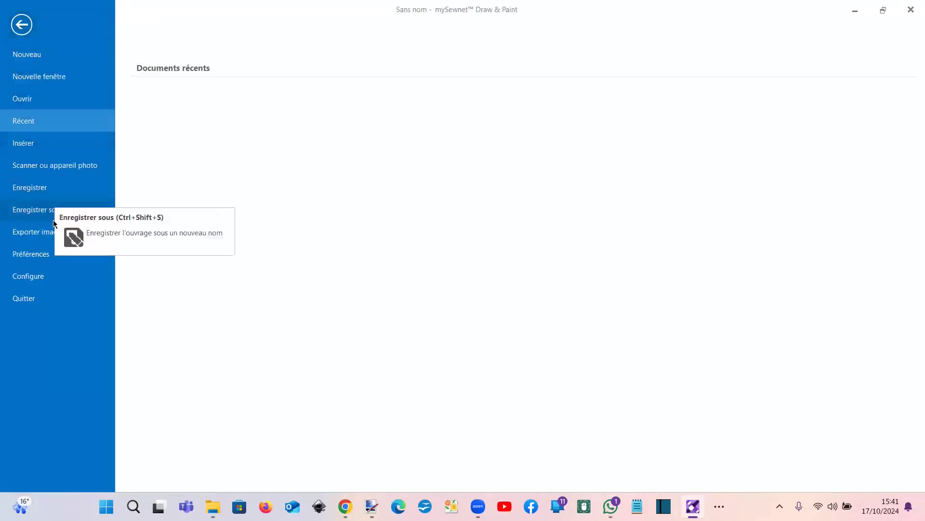
pyautogui.click(33, 235)
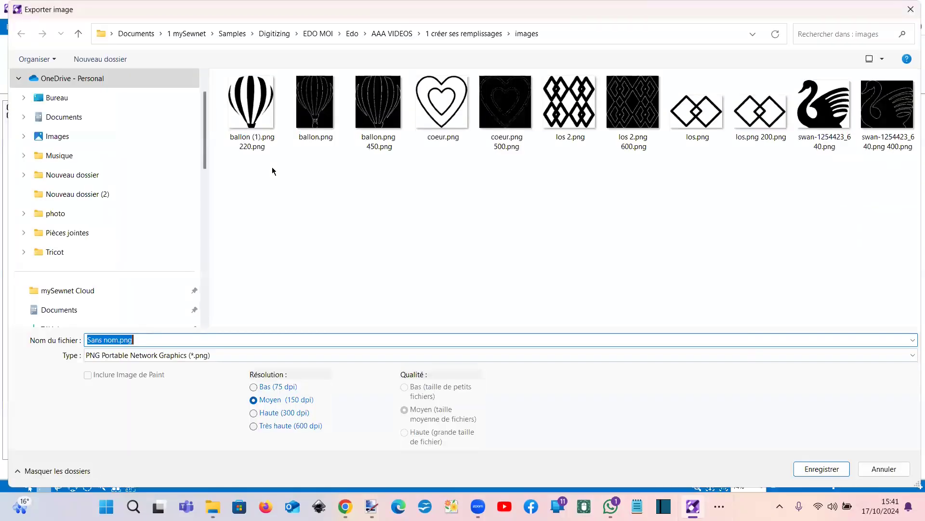
pyautogui.click(571, 104)
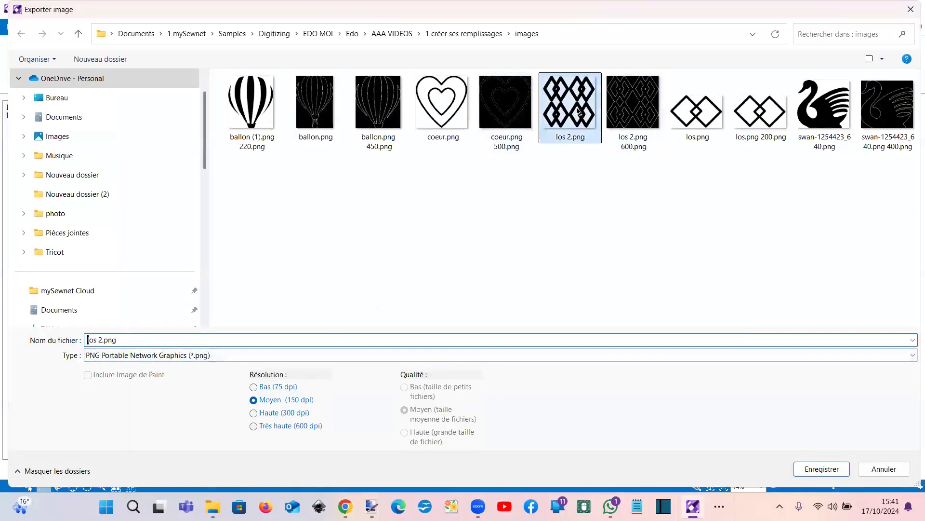
pyautogui.click(145, 343)
pyautogui.click(145, 342)
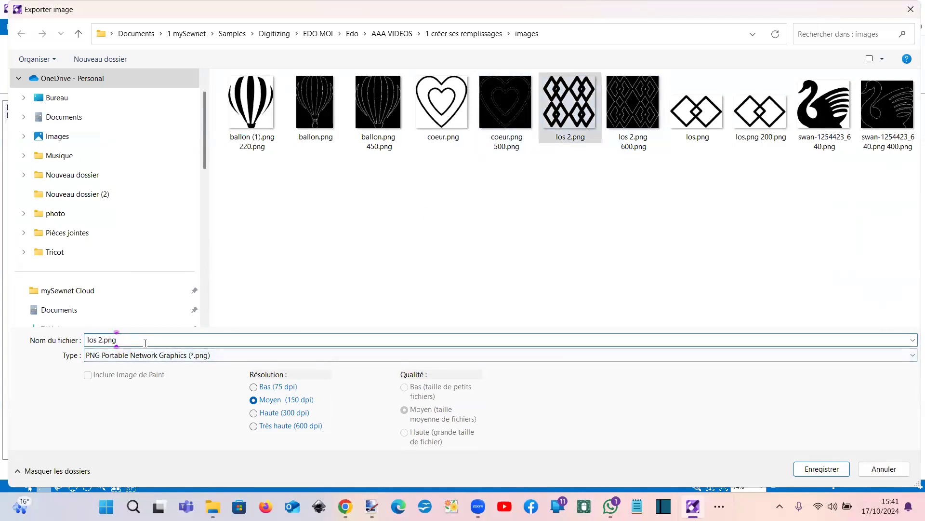
pyautogui.press('BackSpace')
pyautogui.press('BackSpace')
pyautogui.press('BackSpace')
pyautogui.press('BackSpace')
pyautogui.press('BackSpace')
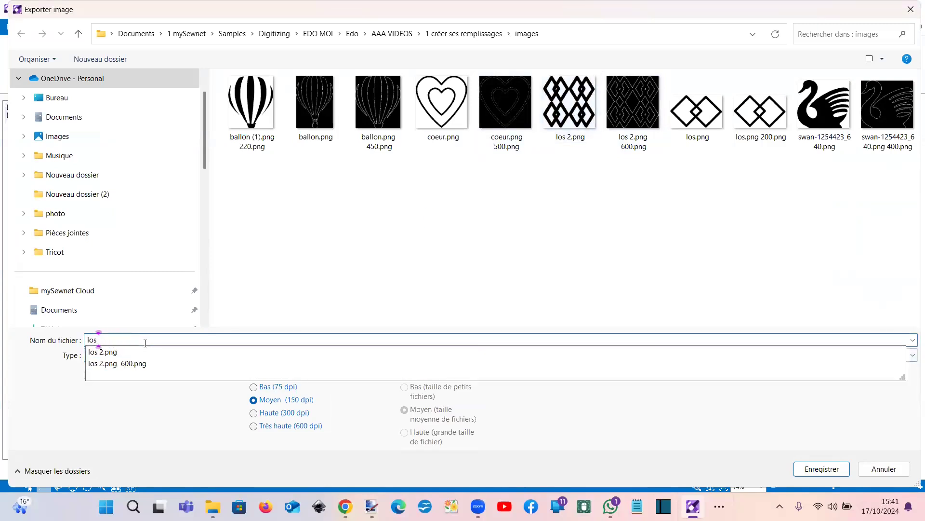
pyautogui.write('3')
pyautogui.click(816, 468)
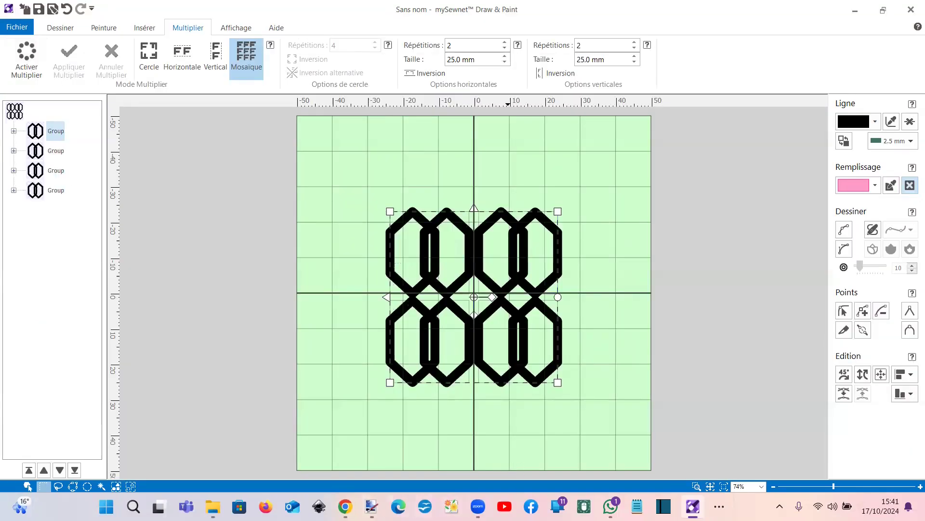
# Switch to Photopea in the Chrome browser and close the los 2.psd document.
pyautogui.moveTo(345, 506)
pyautogui.click(327, 461)
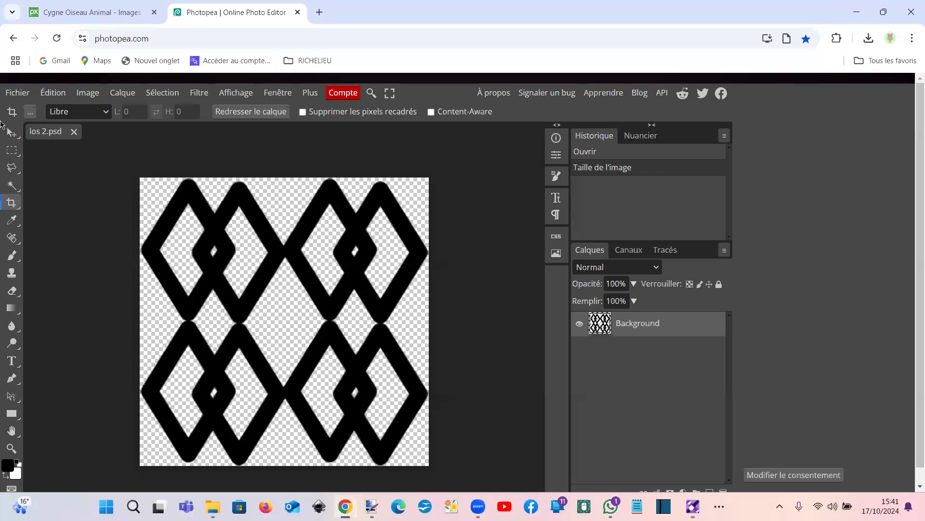
pyautogui.click(74, 131)
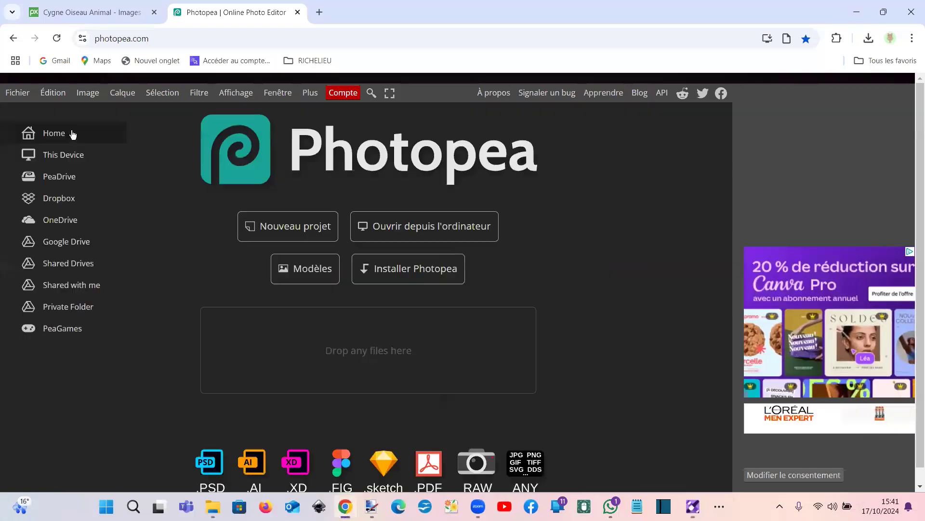
# Open the image los 3.png from the images folder.
pyautogui.click(14, 98)
pyautogui.click(29, 129)
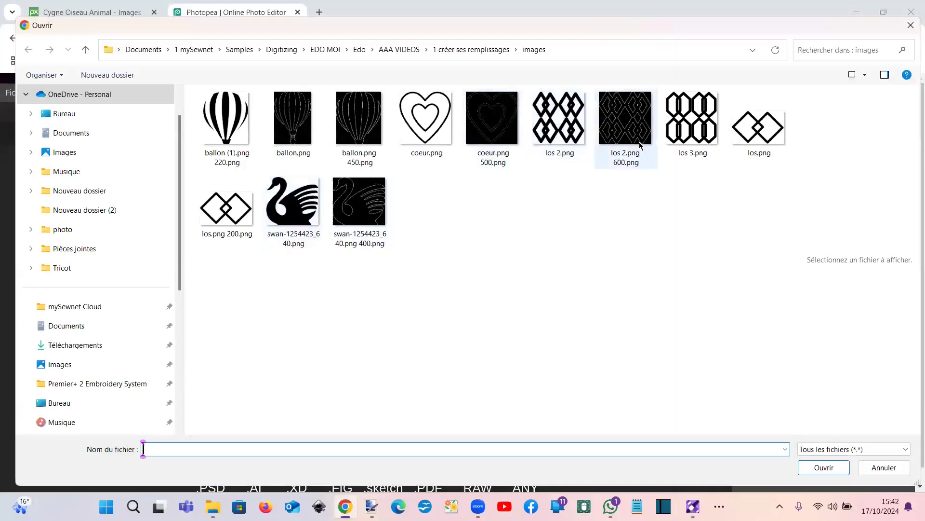
pyautogui.click(673, 141)
pyautogui.doubleClick(674, 141)
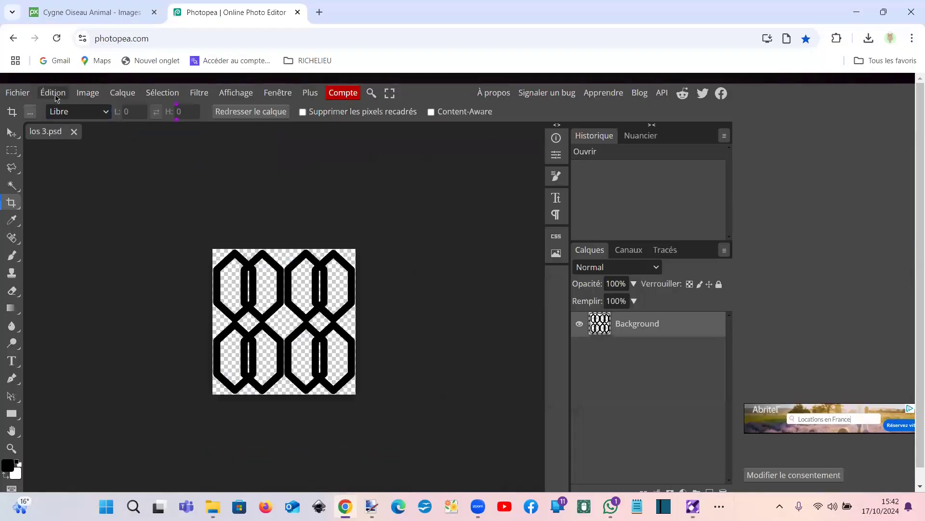
# Resize the image to a width of 680 pixels with bilinear resampling.
pyautogui.click(87, 95)
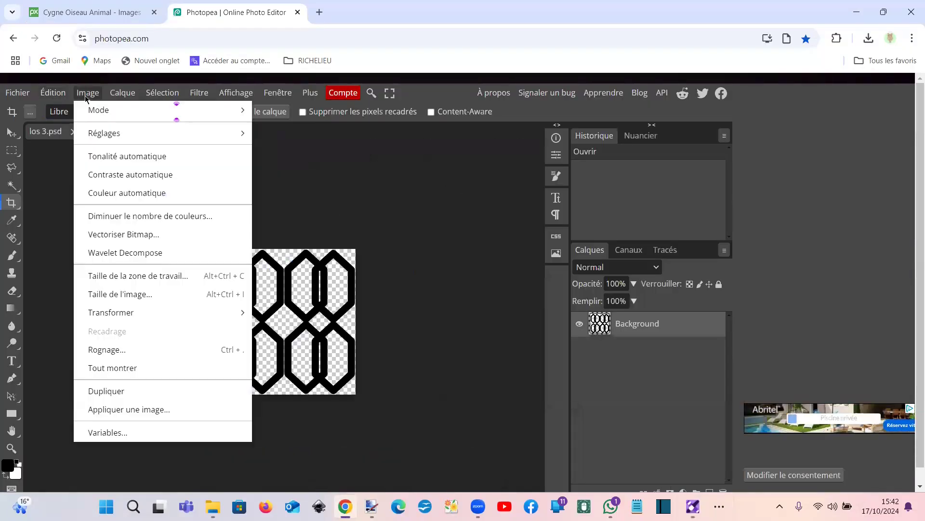
pyautogui.click(124, 295)
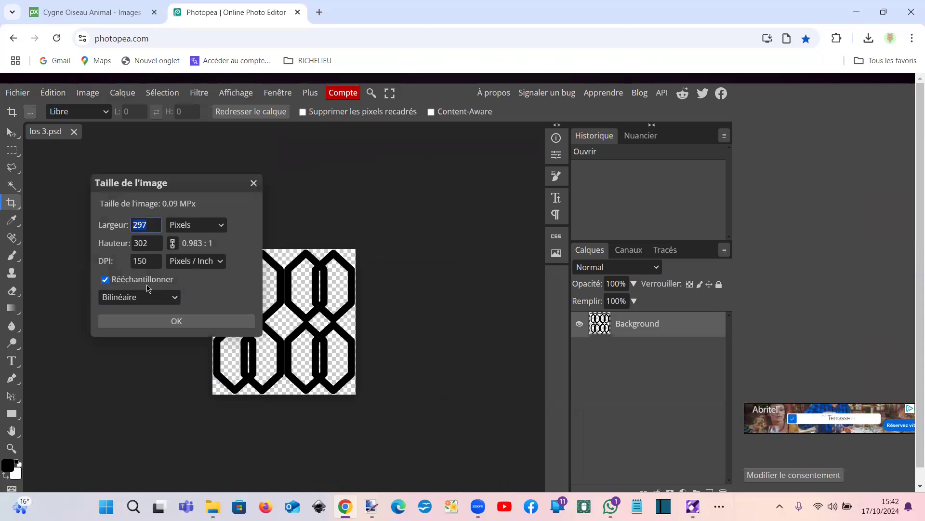
pyautogui.write('6')
pyautogui.press('BackSpace')
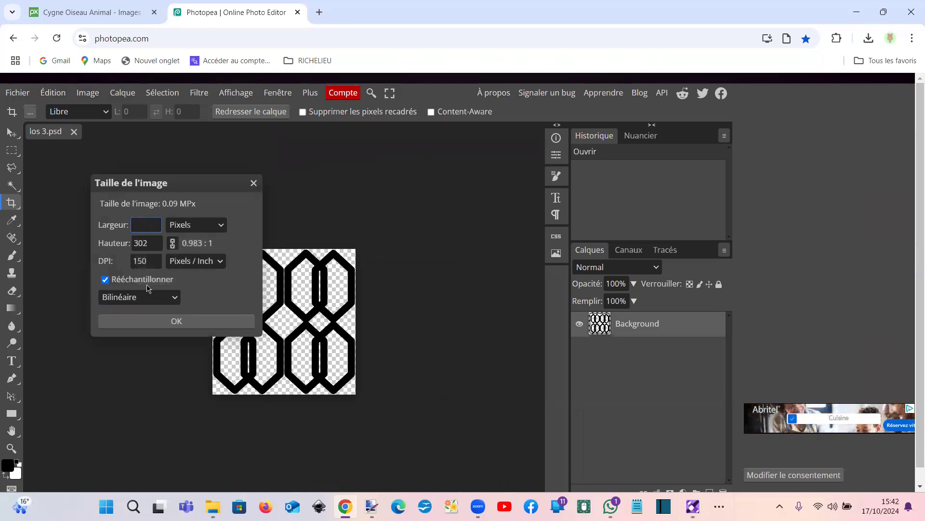
pyautogui.write('6')
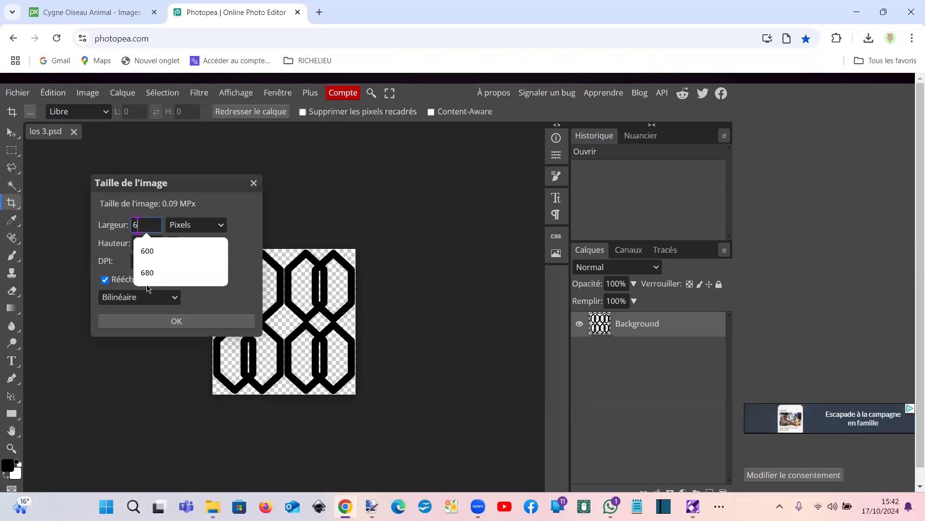
pyautogui.click(147, 273)
pyautogui.click(160, 321)
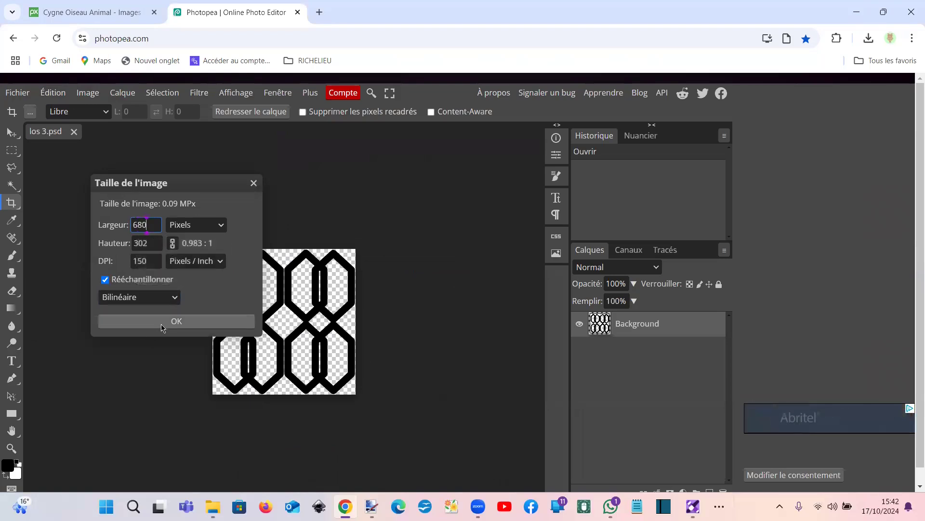
# Export the resized hexagon pattern as the PNG file "los 3" at 100% quality.
pyautogui.click(18, 94)
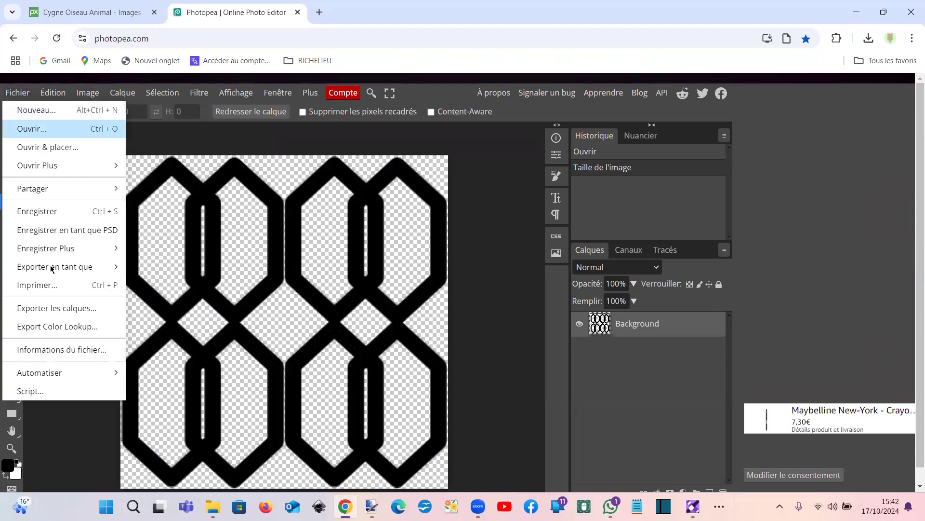
pyautogui.moveTo(54, 266)
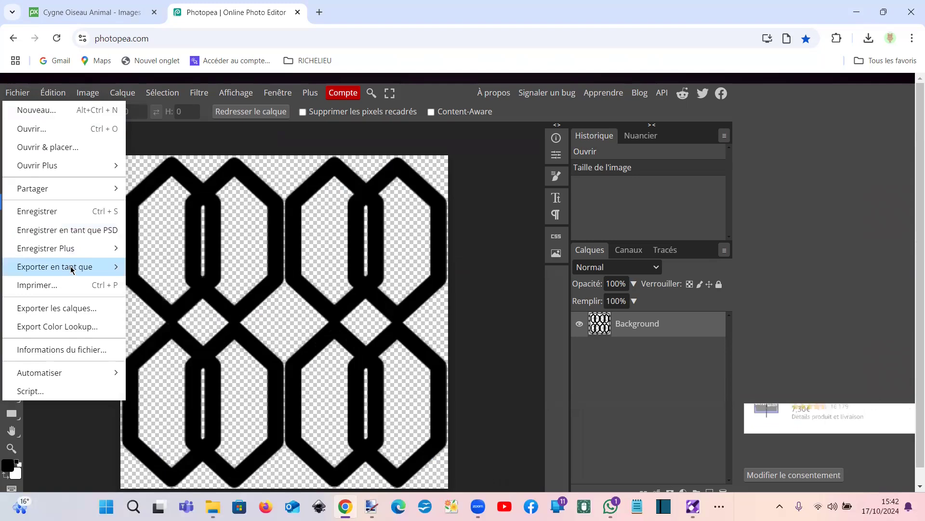
pyautogui.click(149, 265)
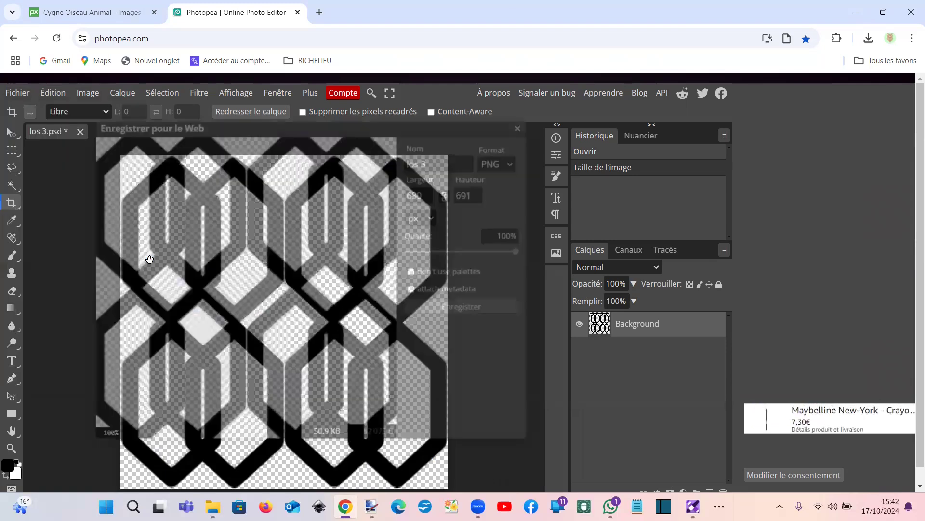
pyautogui.click(458, 307)
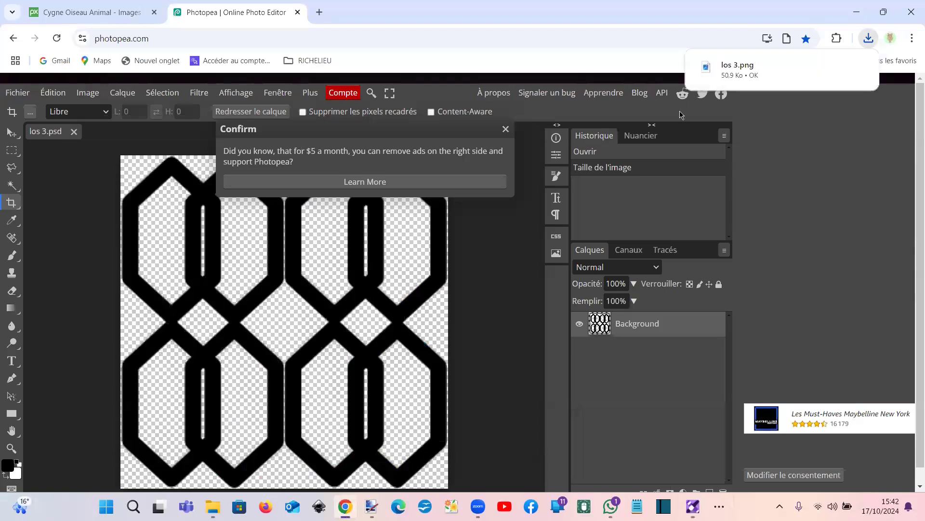
# Open the downloaded los 3.png in the photo viewer and save a copy as "los 3.png 680" in the images folder.
pyautogui.click(744, 68)
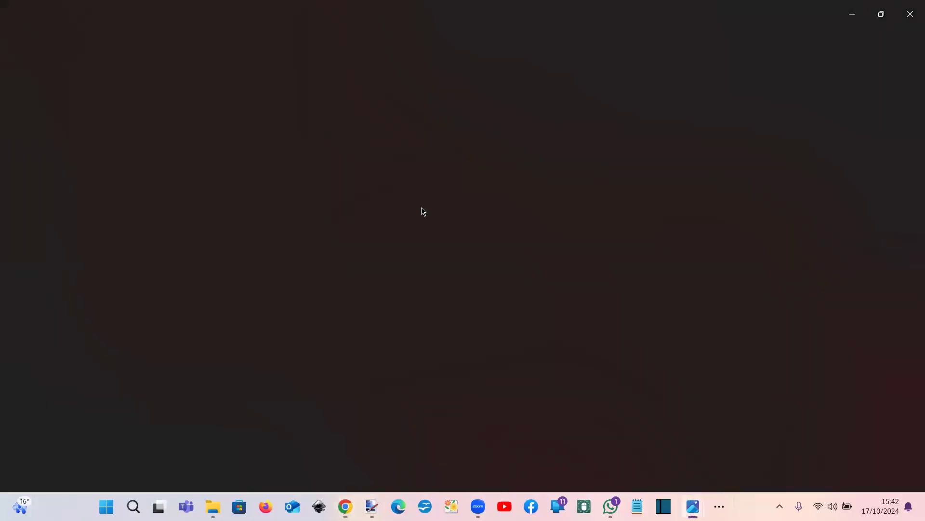
pyautogui.click(42, 17)
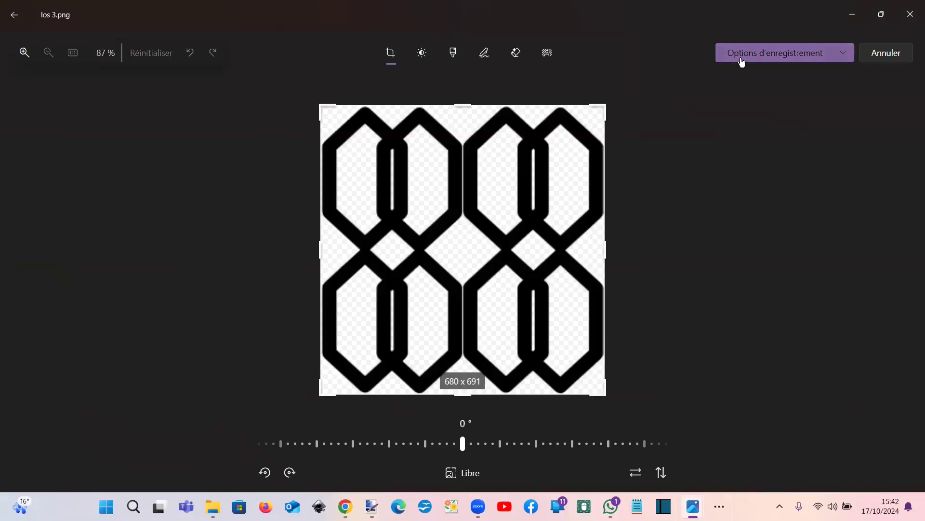
pyautogui.click(743, 62)
pyautogui.click(742, 80)
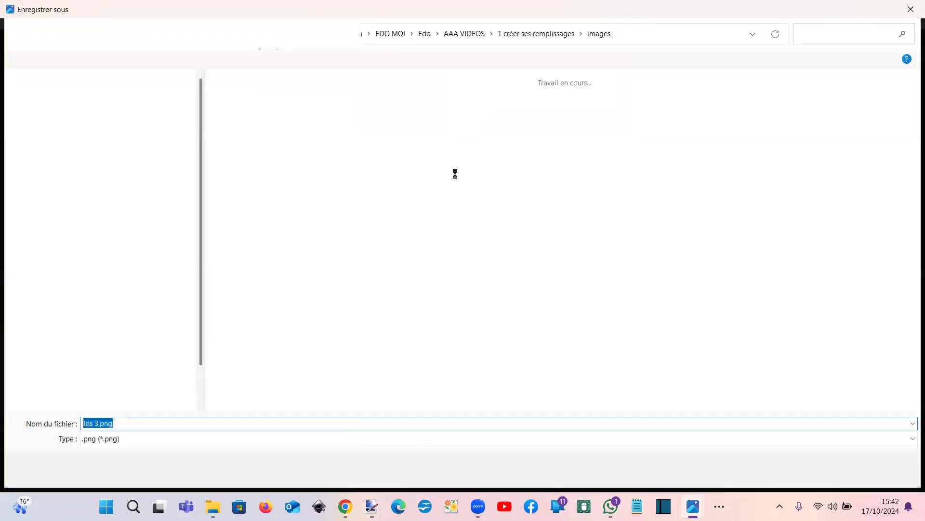
pyautogui.click(179, 424)
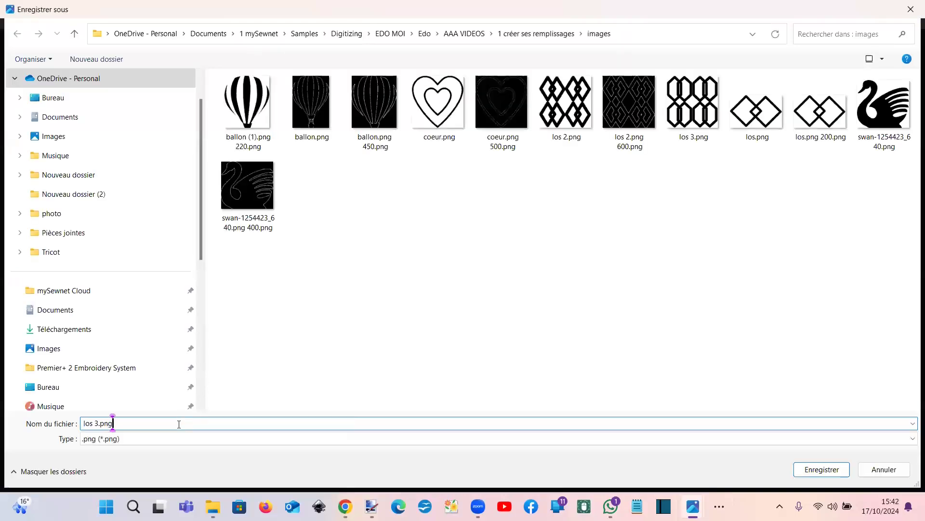
pyautogui.write('680')
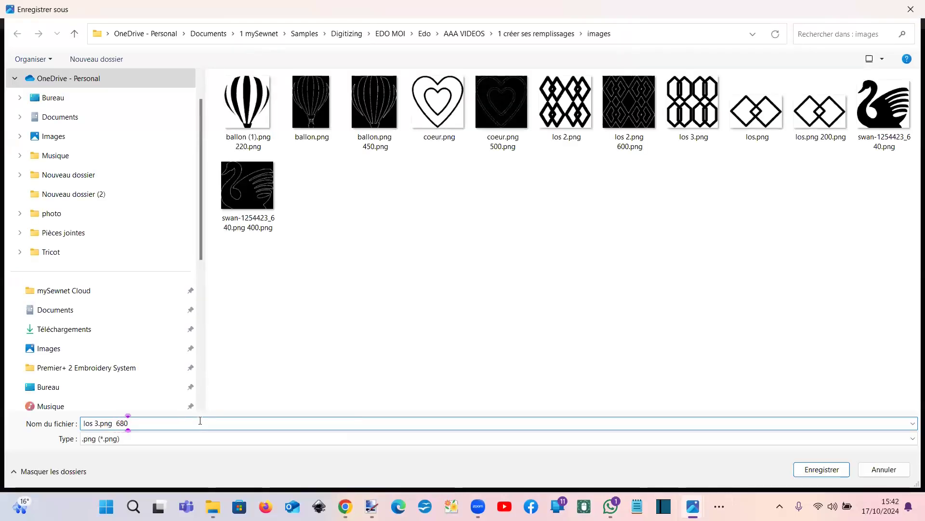
pyautogui.press('Return')
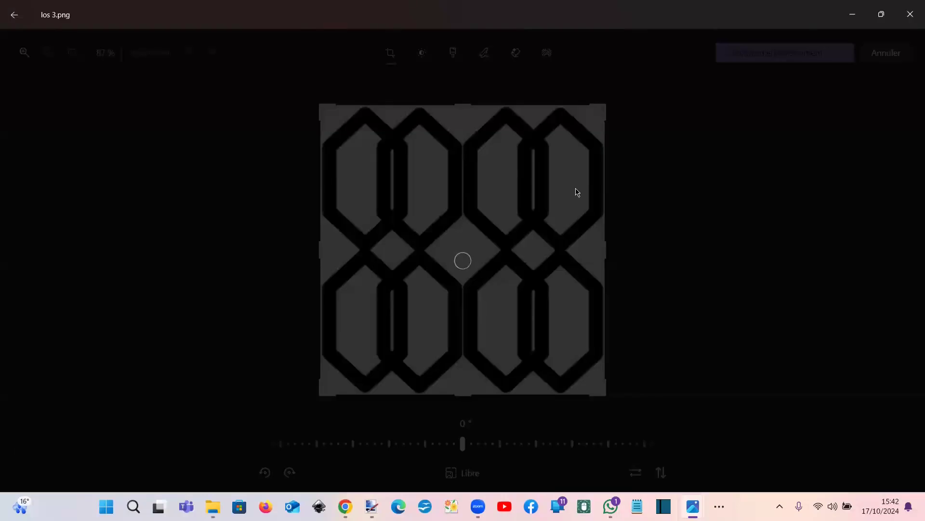
pyautogui.click(907, 20)
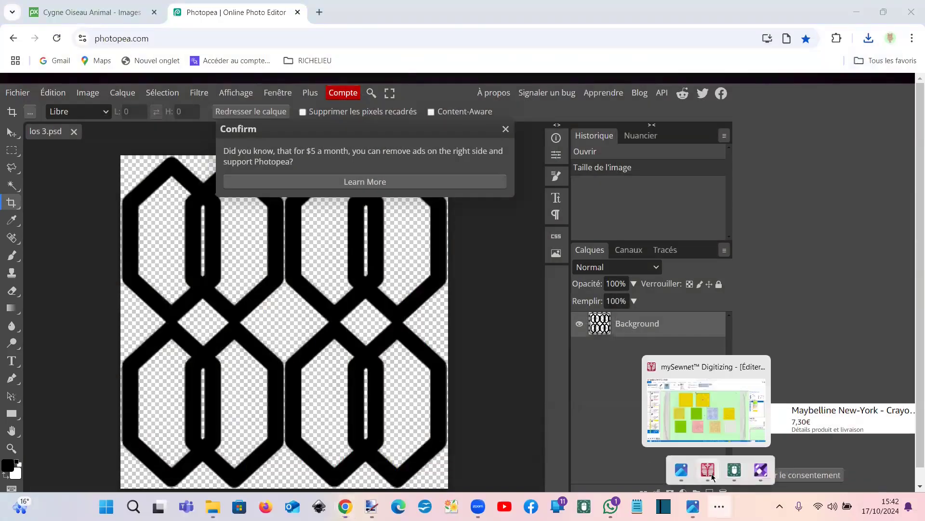
# Switch to mySewnet Digitizing, end the background editing session and import "los 3.png 680.png" into the custom fill patterns.
pyautogui.click(707, 470)
pyautogui.click(464, 60)
pyautogui.click(322, 28)
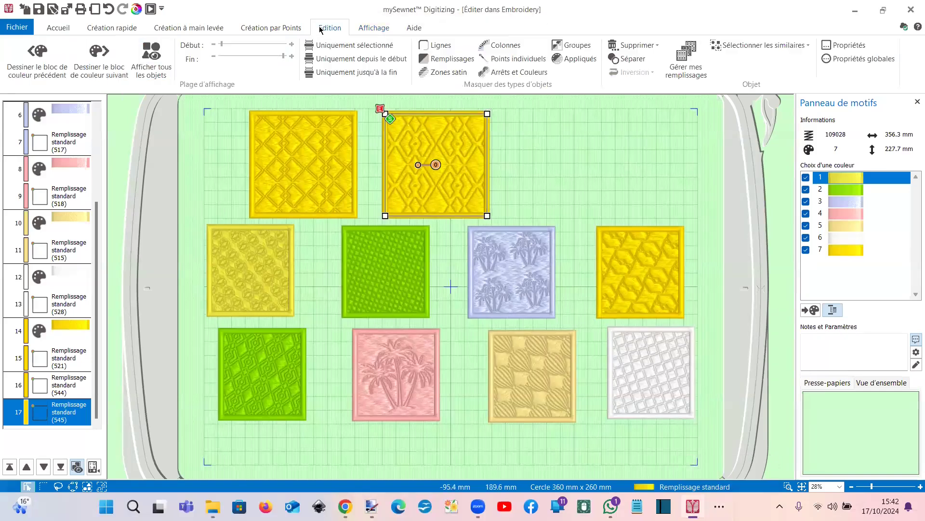
pyautogui.click(694, 52)
pyautogui.click(496, 329)
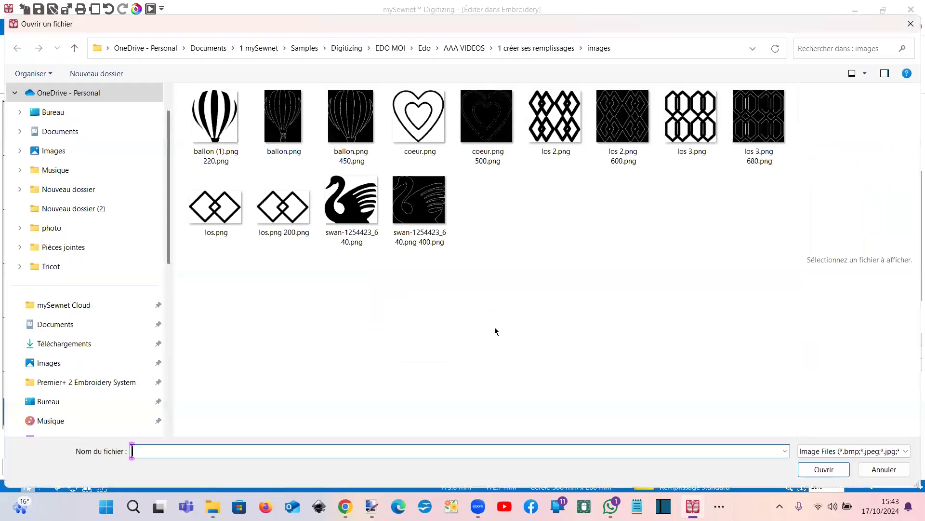
pyautogui.click(757, 126)
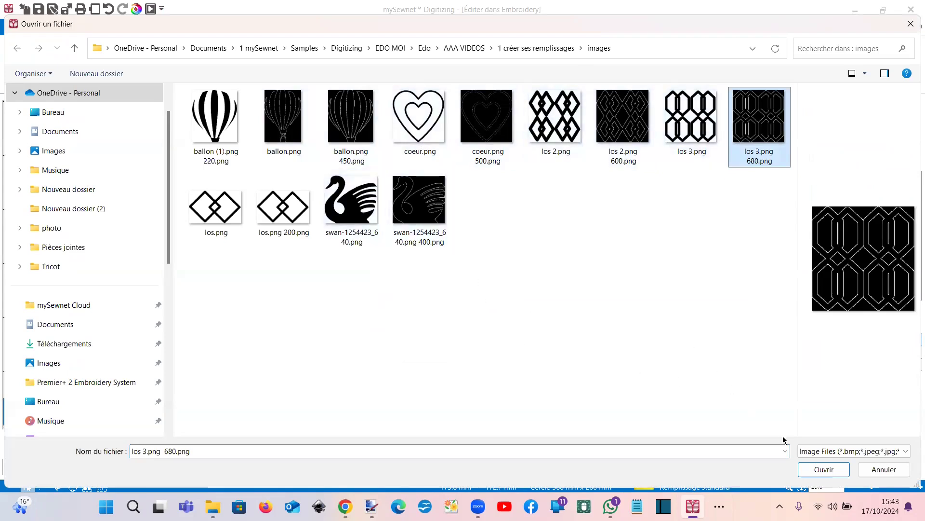
pyautogui.click(824, 469)
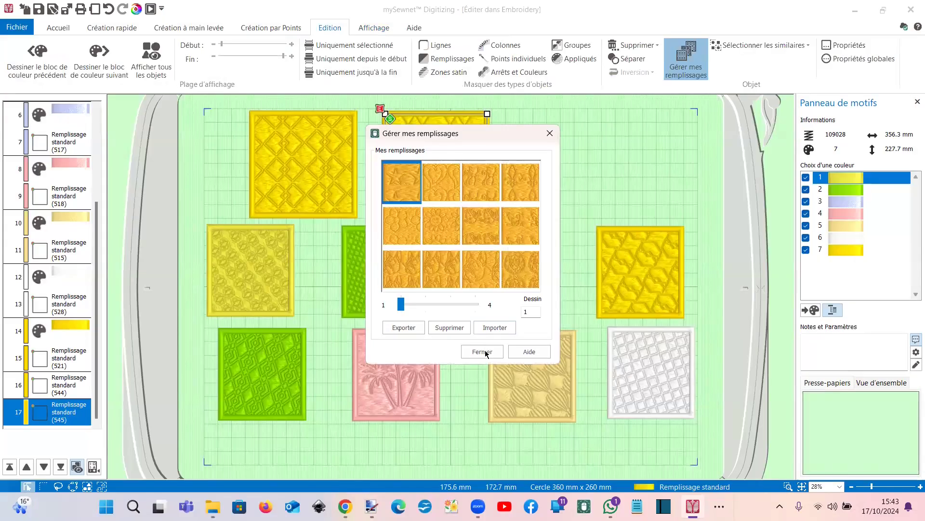
pyautogui.click(485, 351)
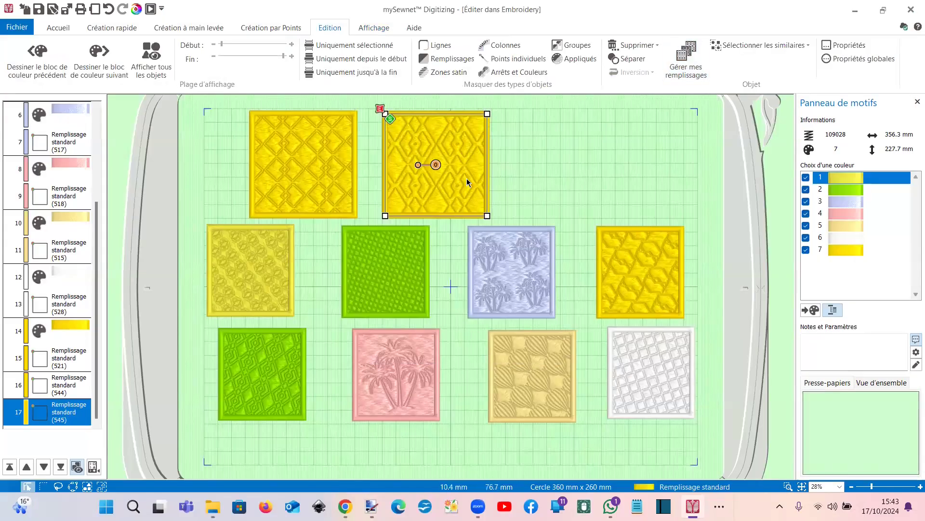
# Draw a standard-fill square with a satin line using shape 3, beside the two gold squares in the upper row.
pyautogui.click(112, 27)
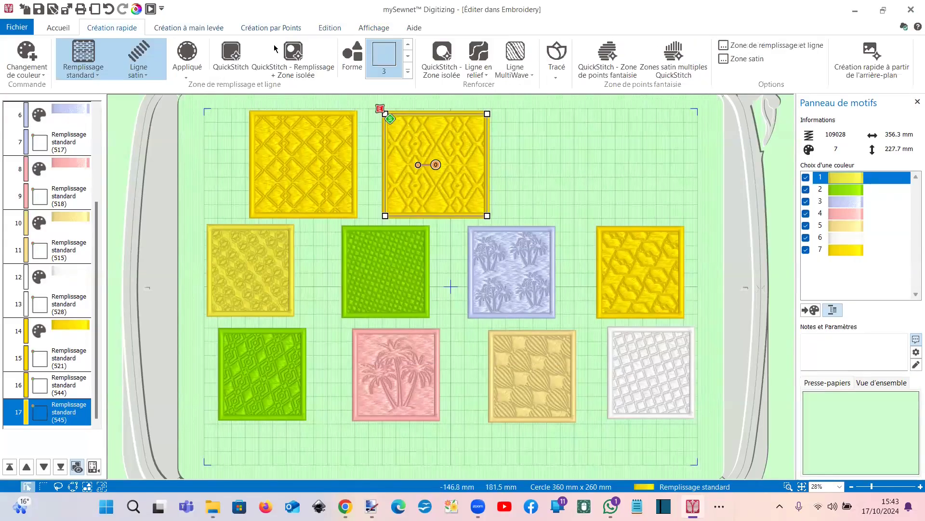
pyautogui.click(352, 53)
pyautogui.hotkey('ctrl', 'v')
pyautogui.moveTo(465, 266); pyautogui.dragTo(563, 146)
pyautogui.click(565, 149)
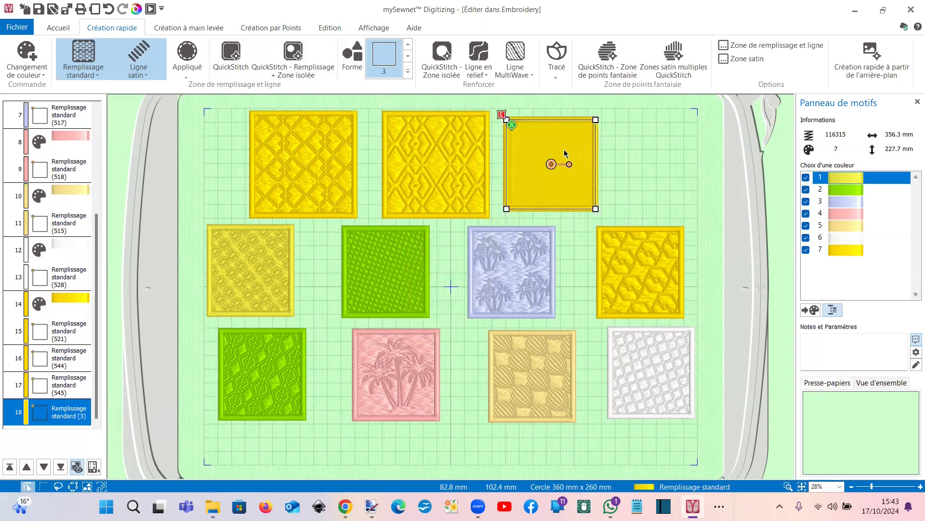
# Set the new square's fill to custom pattern 546, the last design in My Patterns 4.
pyautogui.doubleClick(565, 153)
pyautogui.click(361, 176)
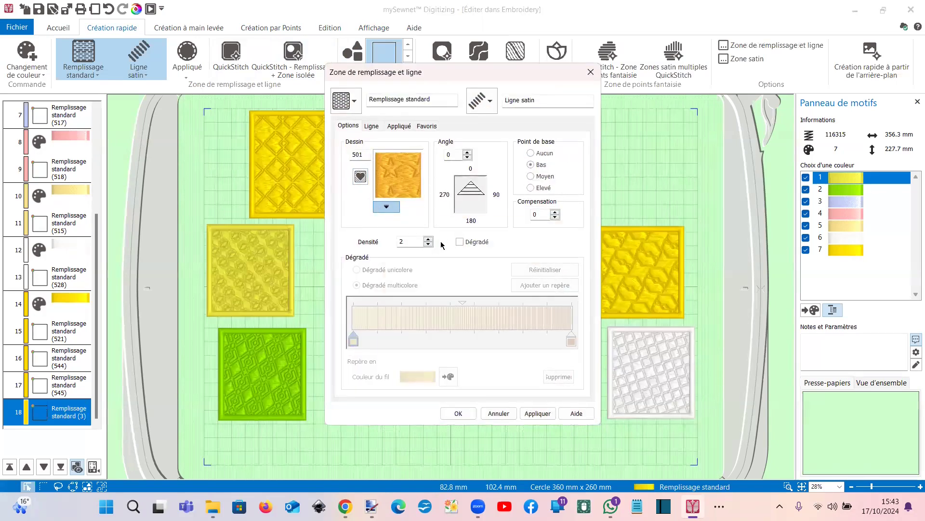
pyautogui.click(386, 206)
pyautogui.scroll(-4, 489, 319)
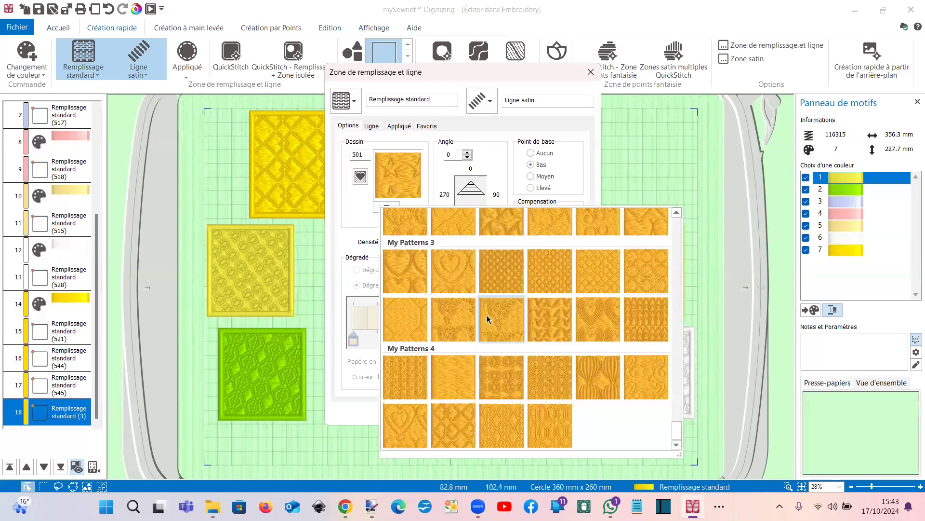
pyautogui.click(550, 426)
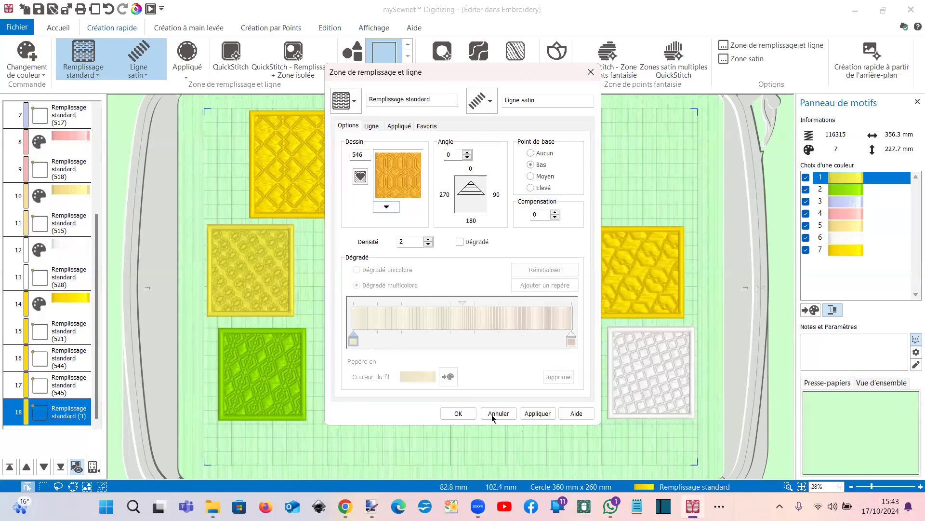
pyautogui.click(459, 412)
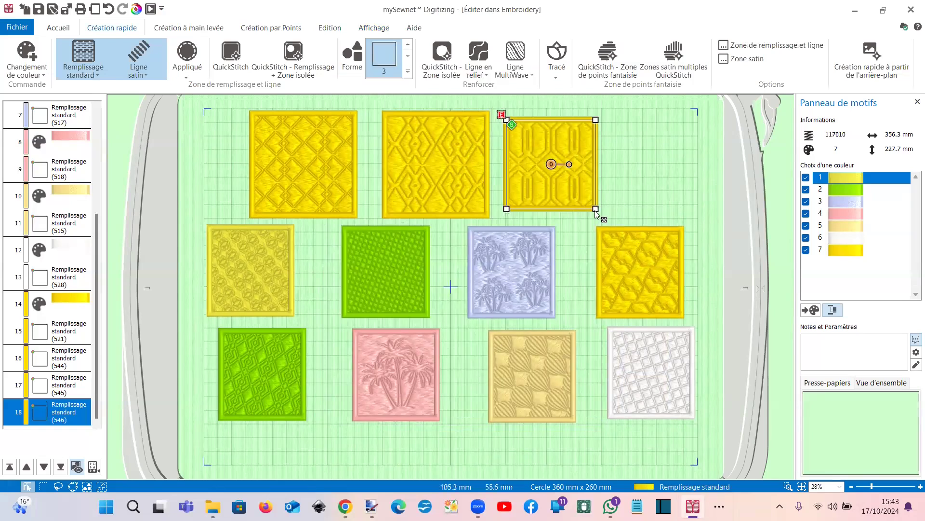
# Enlarge the hexagon-filled square, reposition it in the upper row and swing its pattern direction line to the opposite side.
pyautogui.click(71, 28)
pyautogui.click(140, 46)
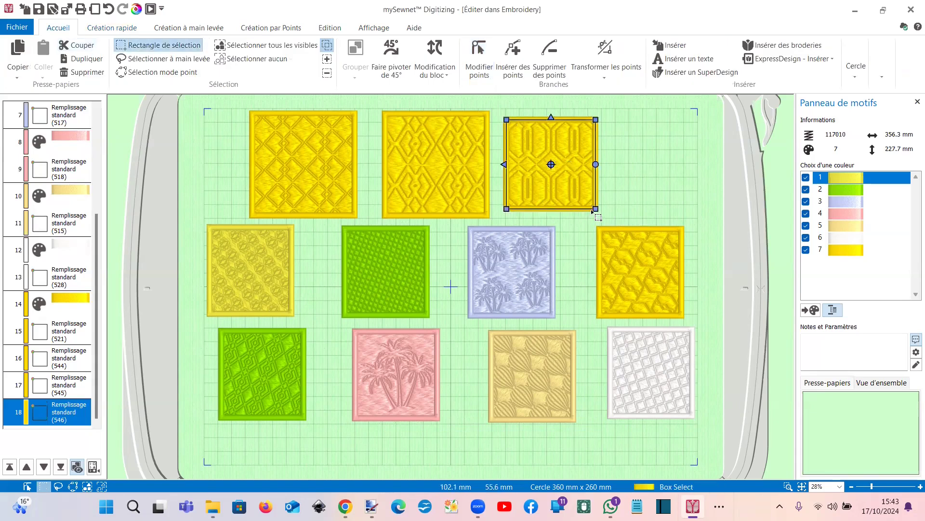
pyautogui.moveTo(596, 208); pyautogui.dragTo(624, 223)
pyautogui.moveTo(577, 199)
pyautogui.mouseDown()
pyautogui.moveTo(567, 190)
pyautogui.moveTo(573, 197)
pyautogui.mouseUp()
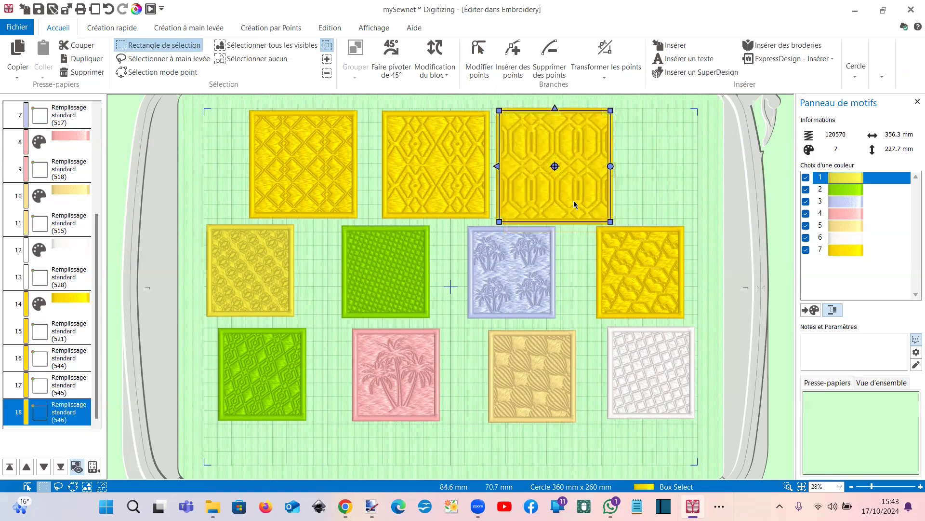
pyautogui.doubleClick(572, 171)
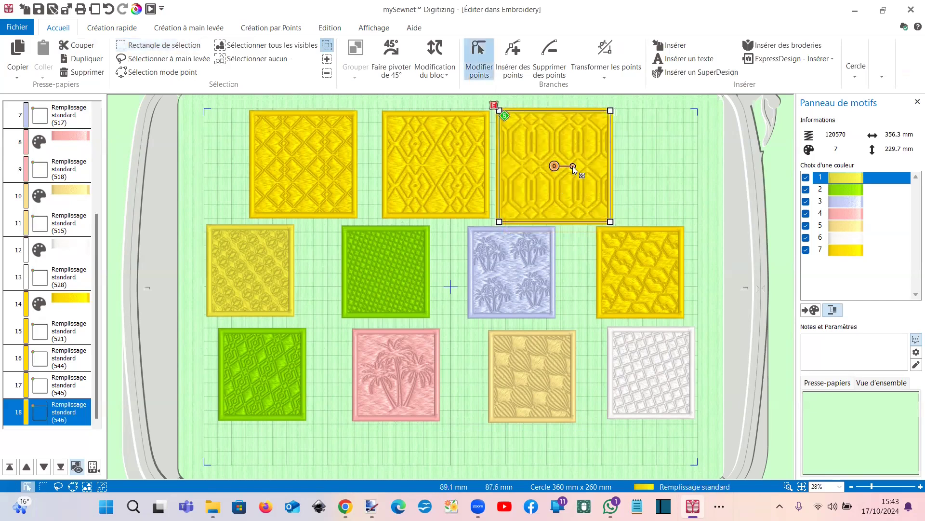
pyautogui.moveTo(573, 166); pyautogui.dragTo(531, 166)
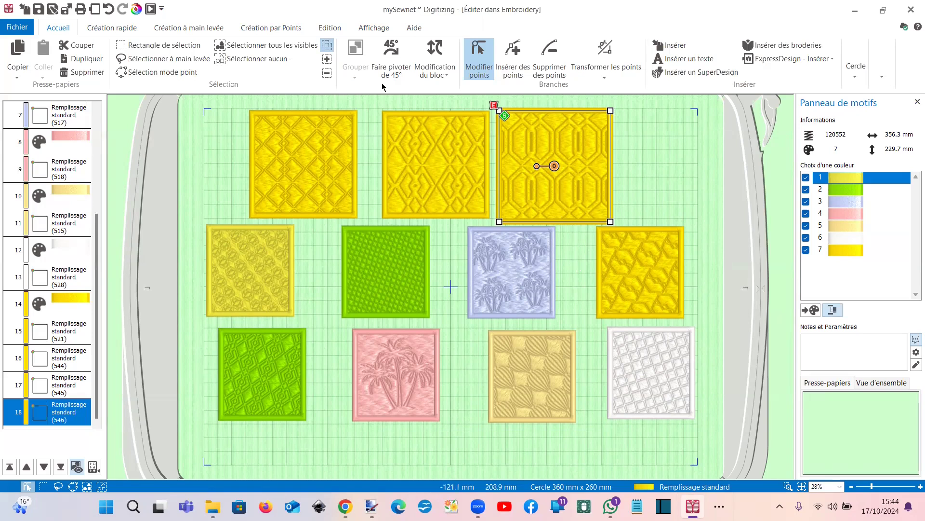
# Edit the background in Draw & Paint and maximize its window.
pyautogui.click(374, 28)
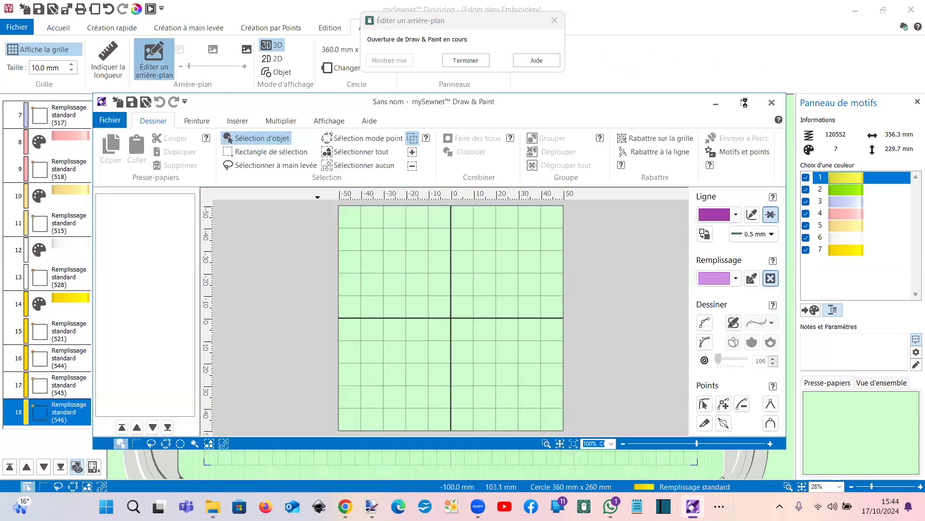
pyautogui.click(745, 103)
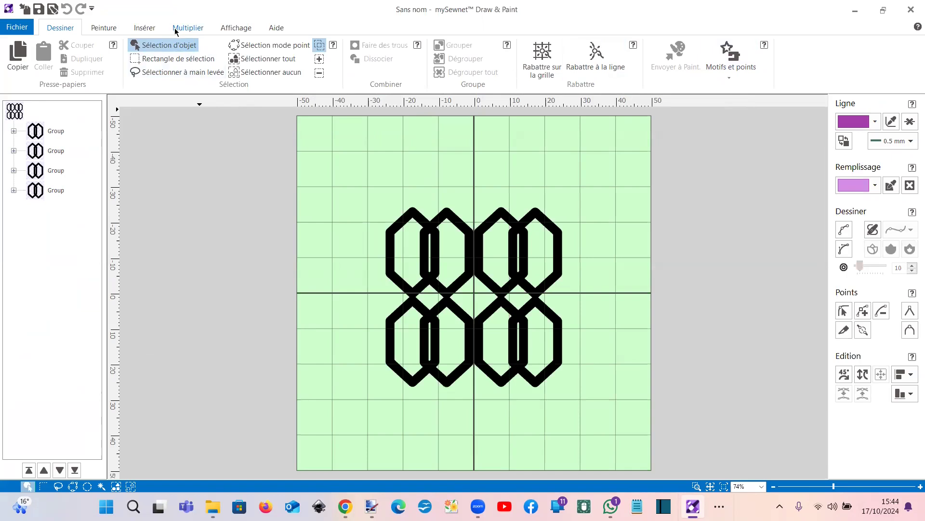
# Replace the hexagon groups with an unfilled circle (shape 1) about 19 mm wide, above and left of the grid centre.
pyautogui.click(247, 59)
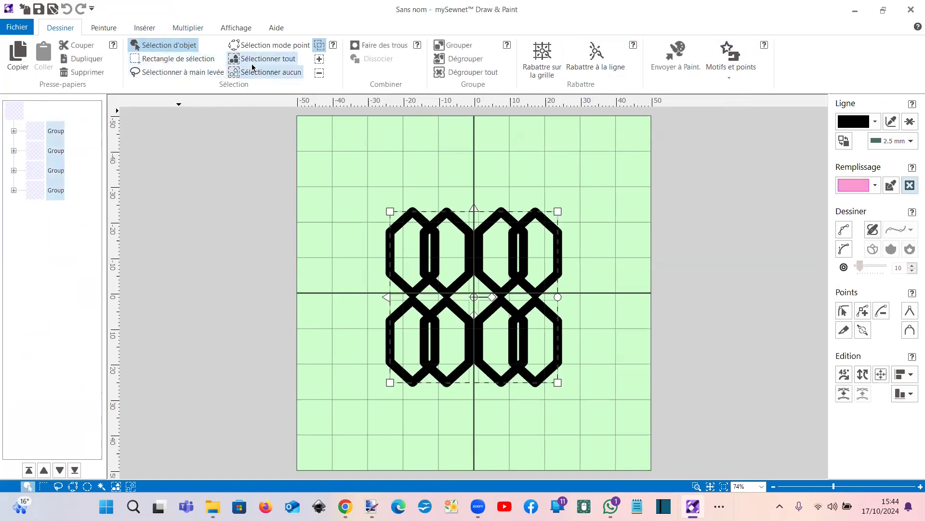
pyautogui.click(83, 48)
pyautogui.click(145, 28)
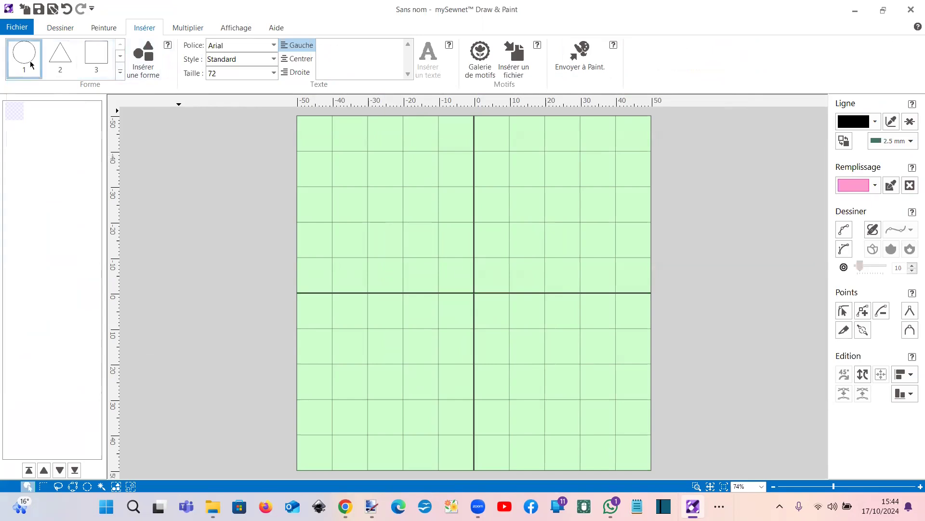
pyautogui.click(144, 60)
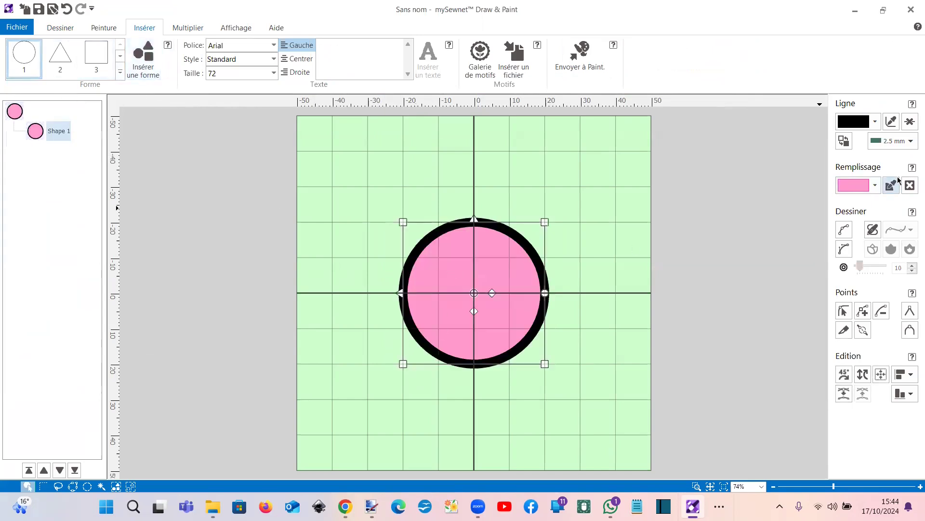
pyautogui.click(910, 186)
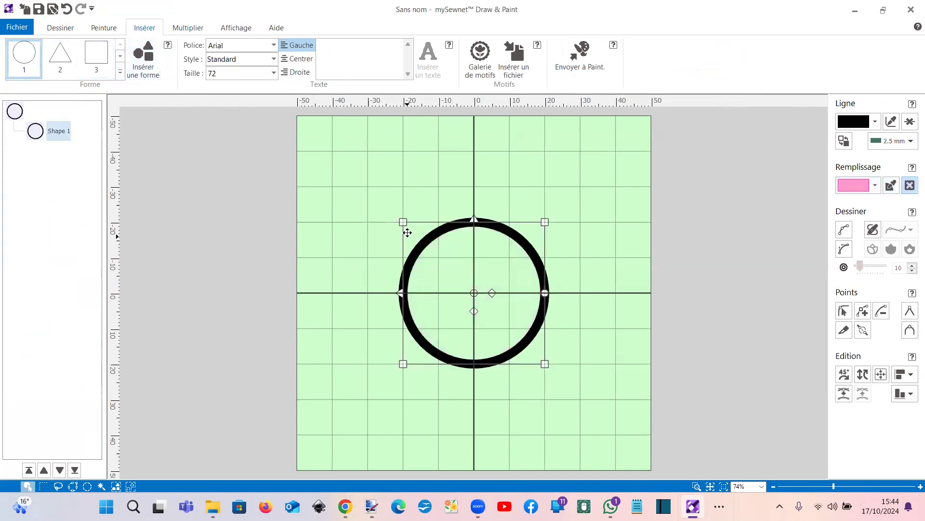
pyautogui.moveTo(417, 233)
pyautogui.mouseDown()
pyautogui.moveTo(482, 295)
pyautogui.moveTo(413, 247)
pyautogui.moveTo(404, 228)
pyautogui.mouseUp()
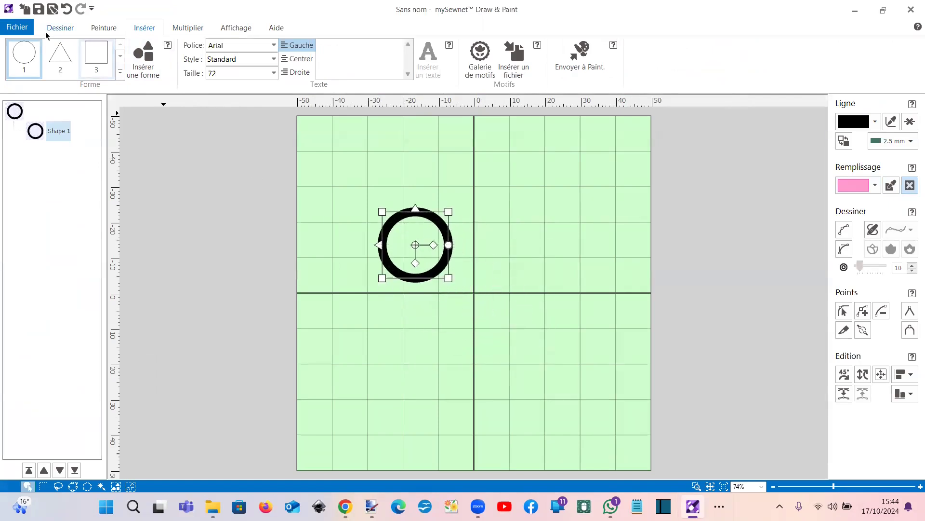
# Make two larger copies of the circle, about 33 mm wide, one to its right and one below it, nearly touching.
pyautogui.click(58, 29)
pyautogui.click(71, 60)
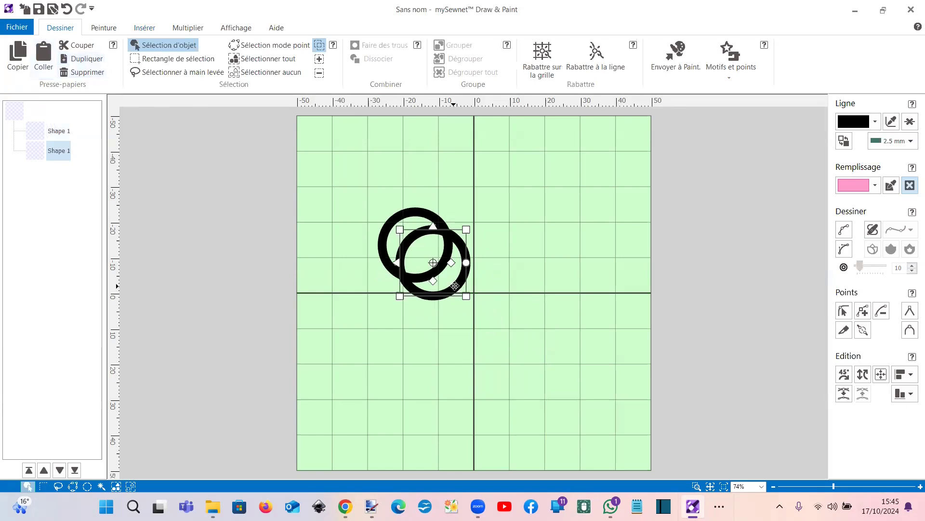
pyautogui.moveTo(413, 241); pyautogui.dragTo(462, 292)
pyautogui.moveTo(515, 281); pyautogui.dragTo(549, 213)
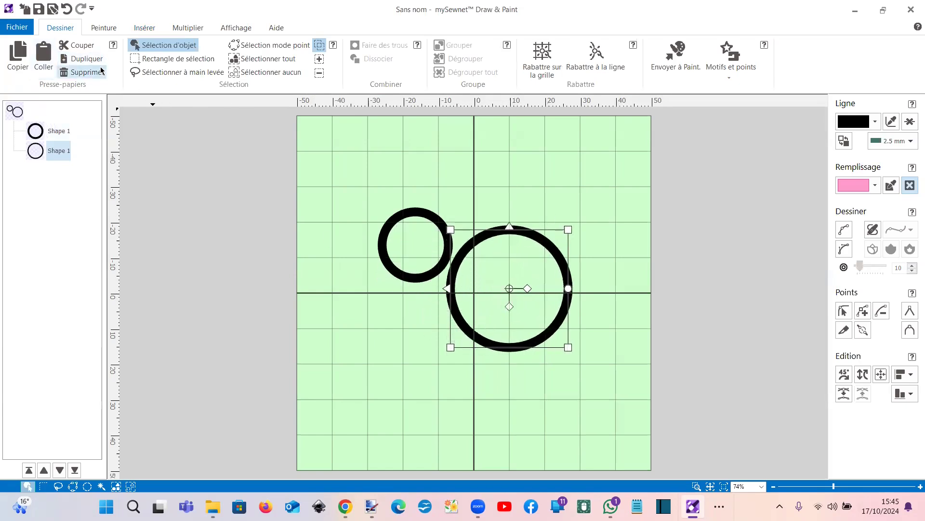
pyautogui.click(85, 59)
pyautogui.moveTo(472, 371); pyautogui.dragTo(383, 401)
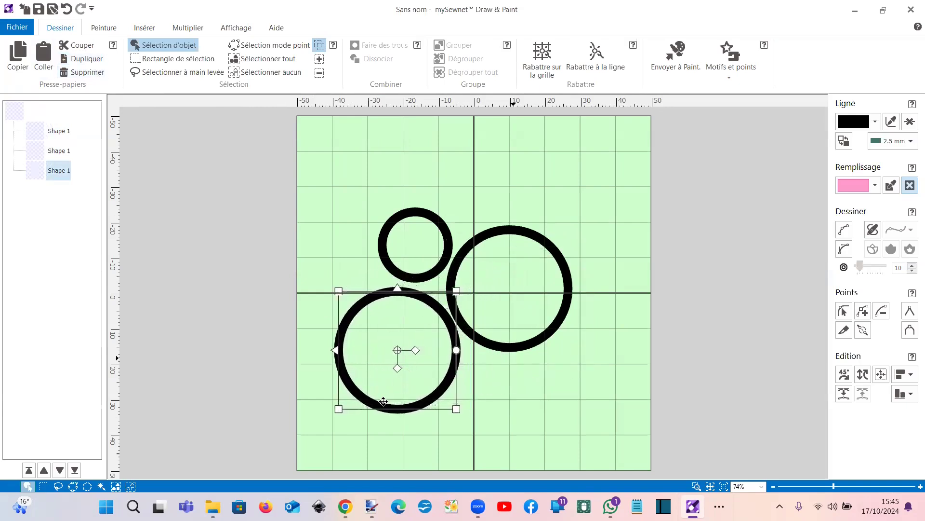
# Duplicate the small circle, shrink the copy to about 12 mm, and place one inside each of the two large circles.
pyautogui.click(399, 223)
pyautogui.click(86, 58)
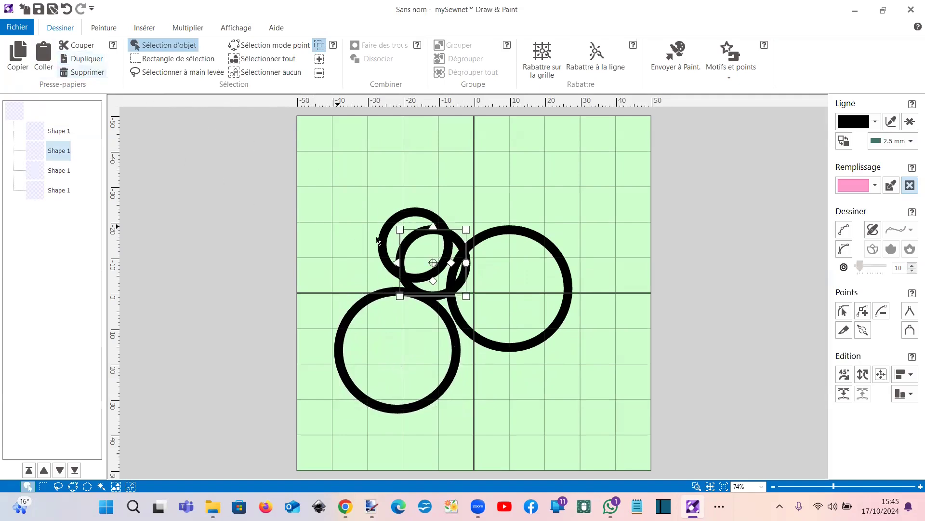
pyautogui.moveTo(418, 262); pyautogui.dragTo(495, 289)
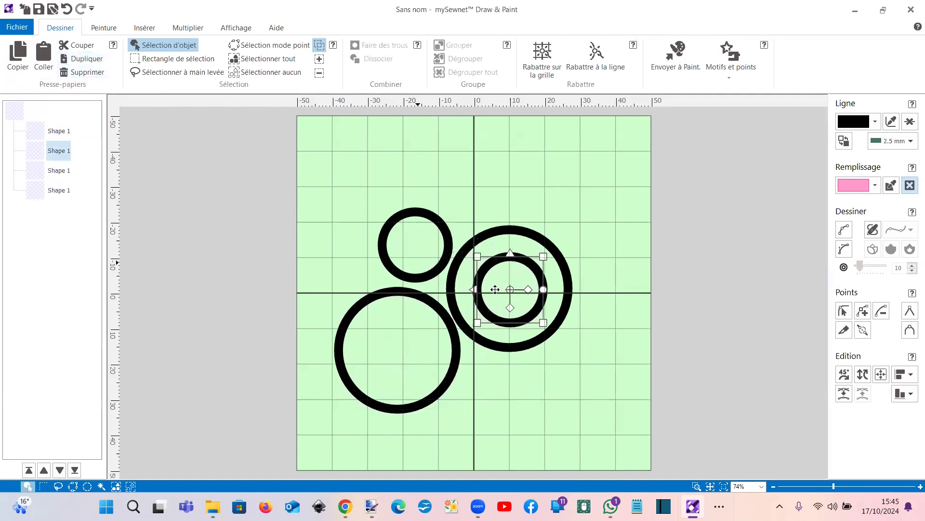
pyautogui.moveTo(478, 256); pyautogui.dragTo(491, 279)
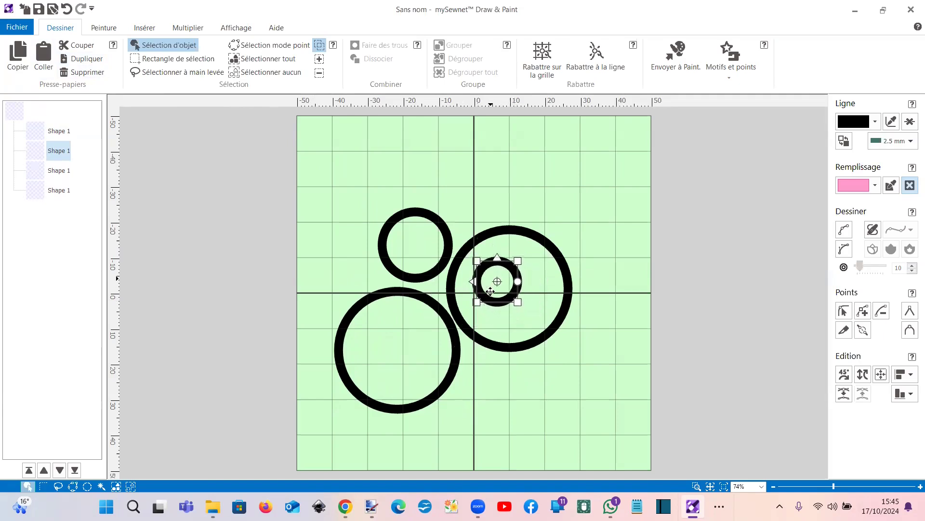
pyautogui.click(82, 59)
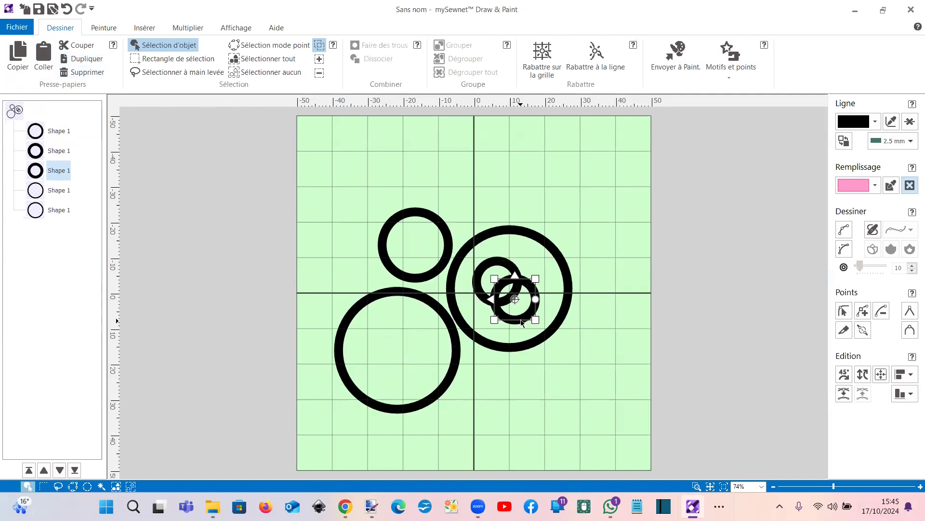
pyautogui.moveTo(519, 316); pyautogui.dragTo(394, 388)
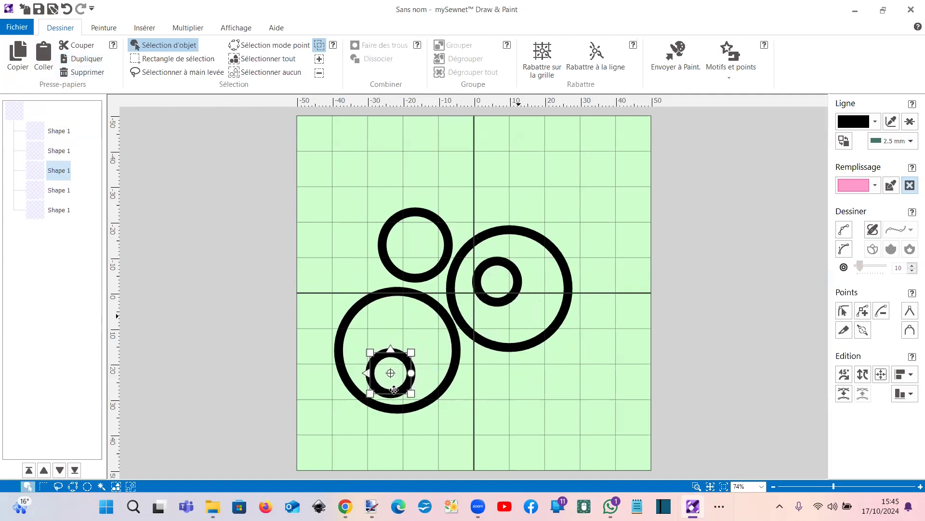
pyautogui.click(533, 389)
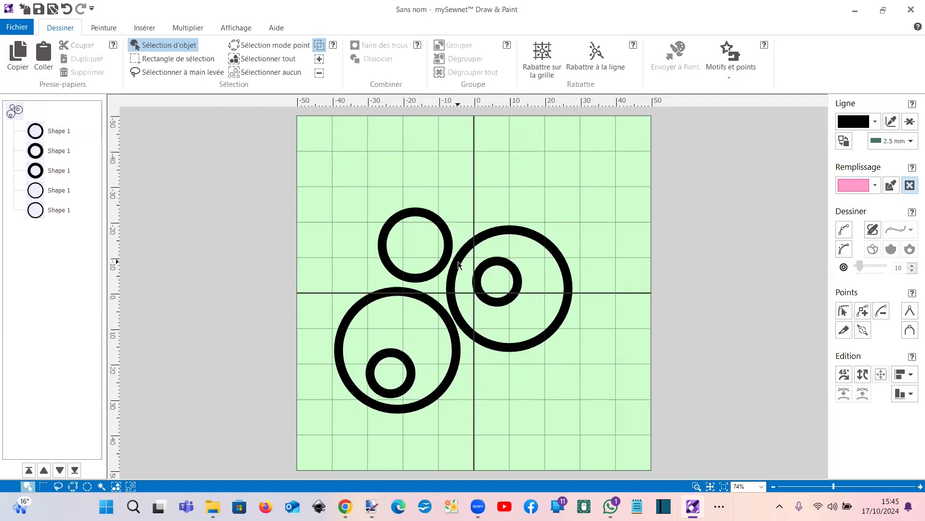
# Group all five circles and export the design as a medium-resolution (150 dpi) PNG image named cercles in the images folder.
pyautogui.click(285, 66)
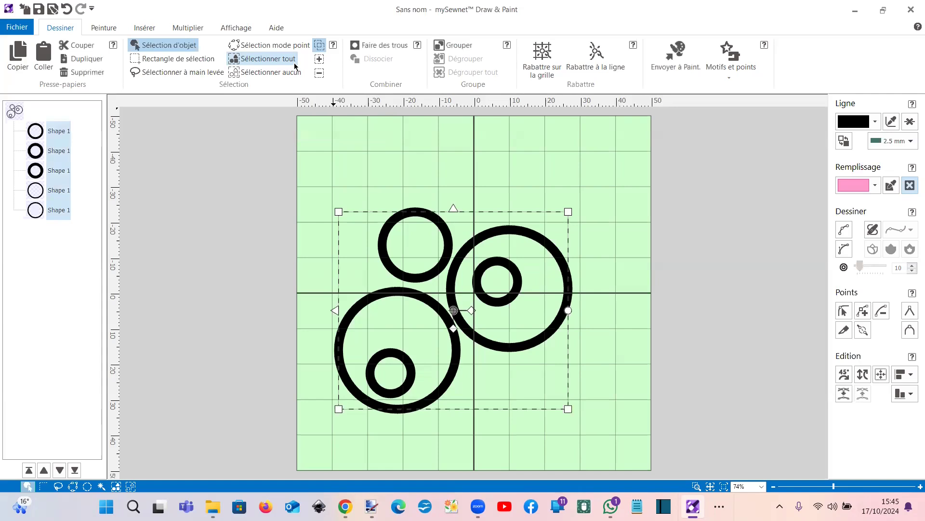
pyautogui.click(453, 45)
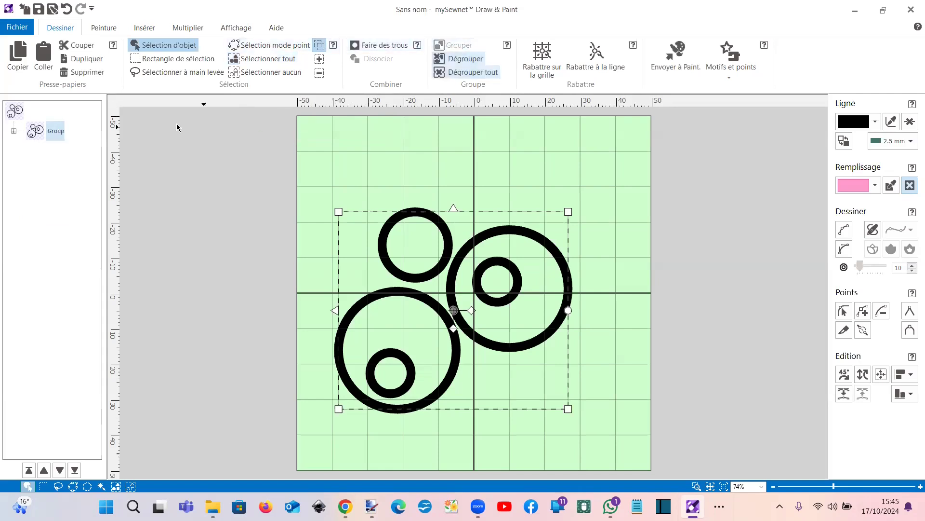
pyautogui.click(17, 27)
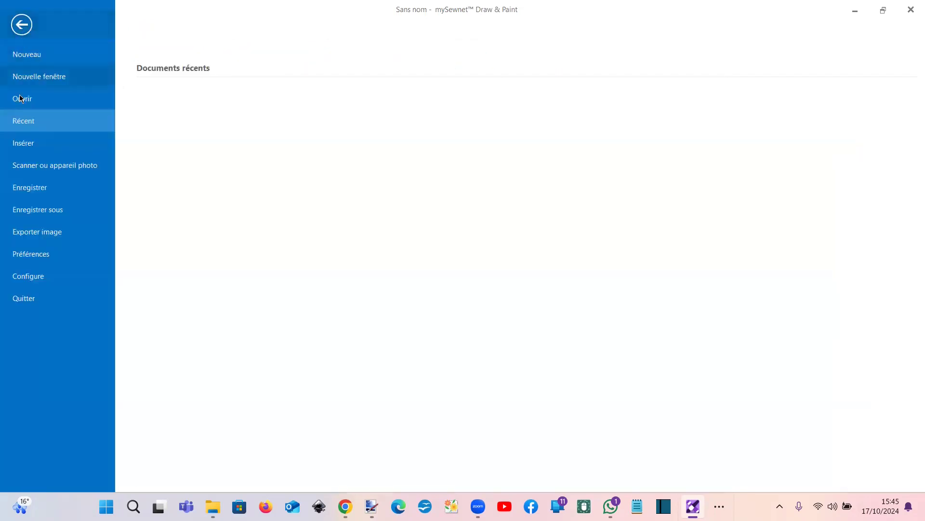
pyautogui.click(54, 231)
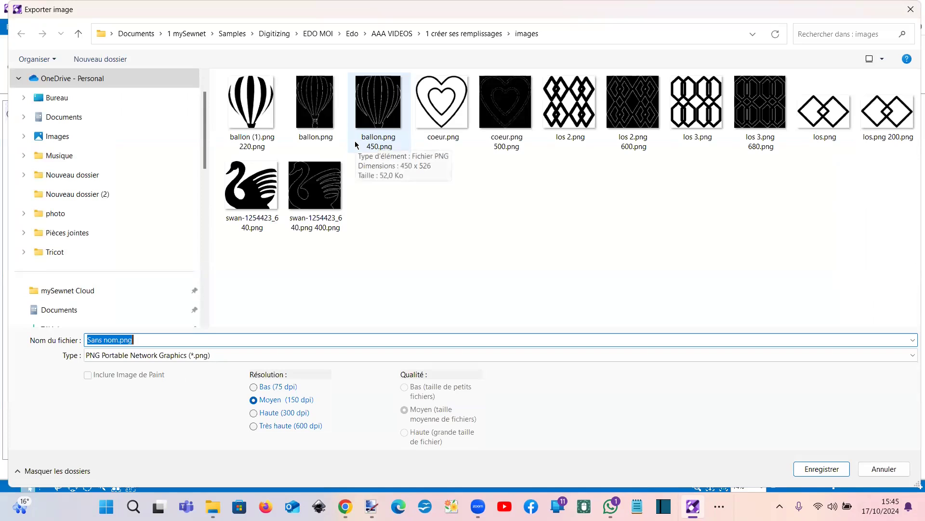
pyautogui.write('cercles')
pyautogui.press('Return')
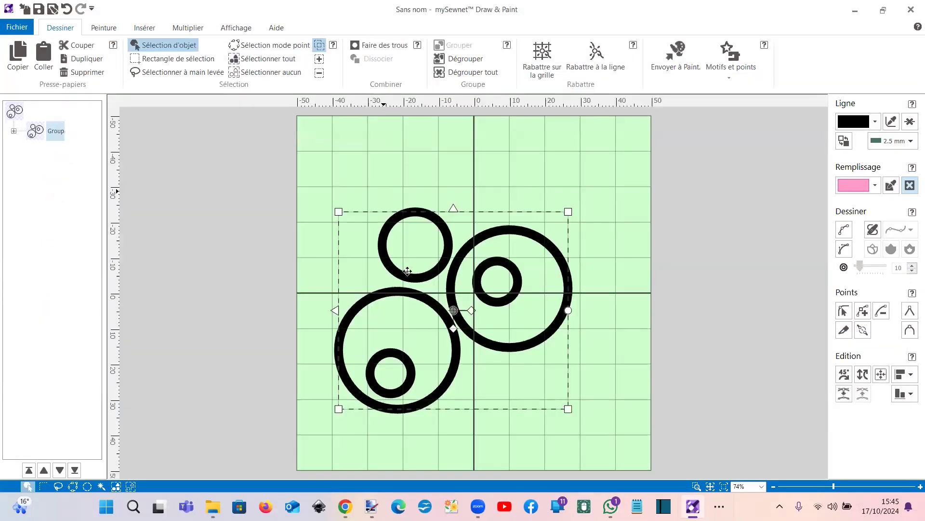
# Switch to Photopea, dismiss the support message, and open cercles.png from the images folder.
pyautogui.moveTo(345, 506)
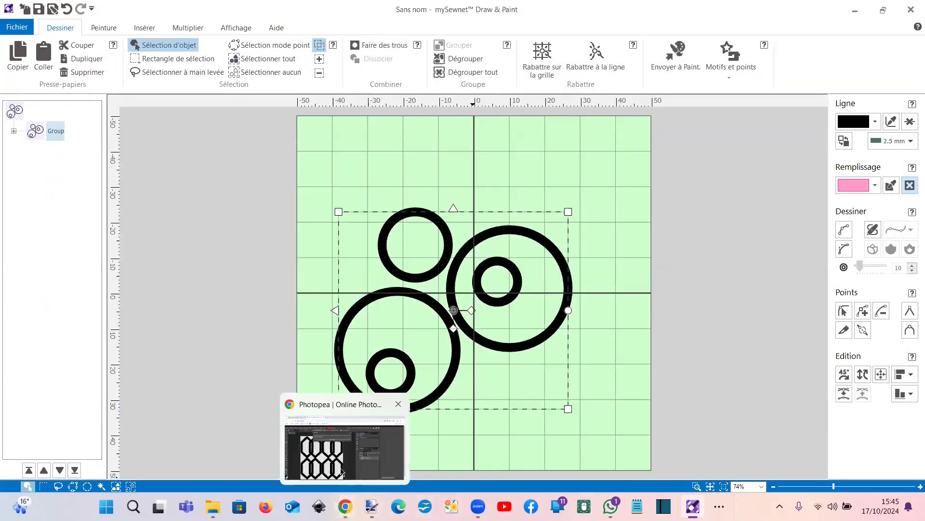
pyautogui.click(346, 448)
pyautogui.click(506, 129)
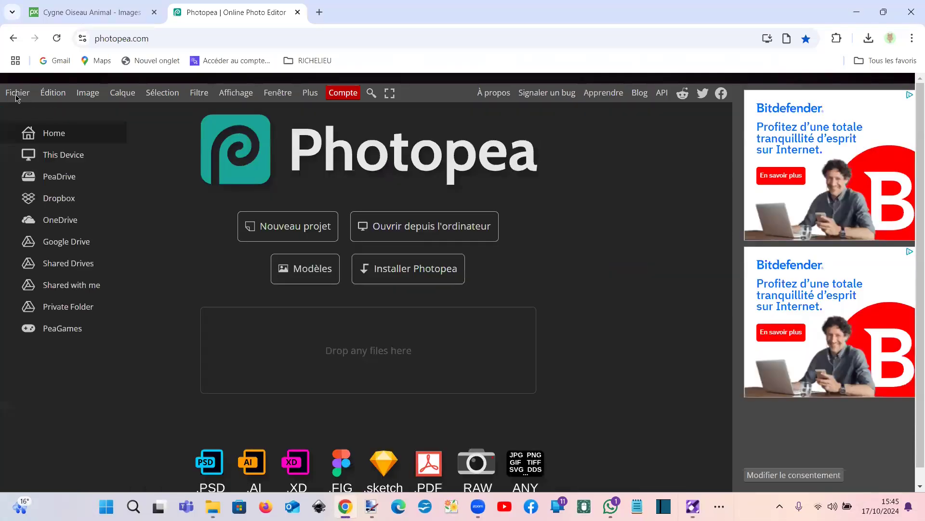
pyautogui.click(18, 94)
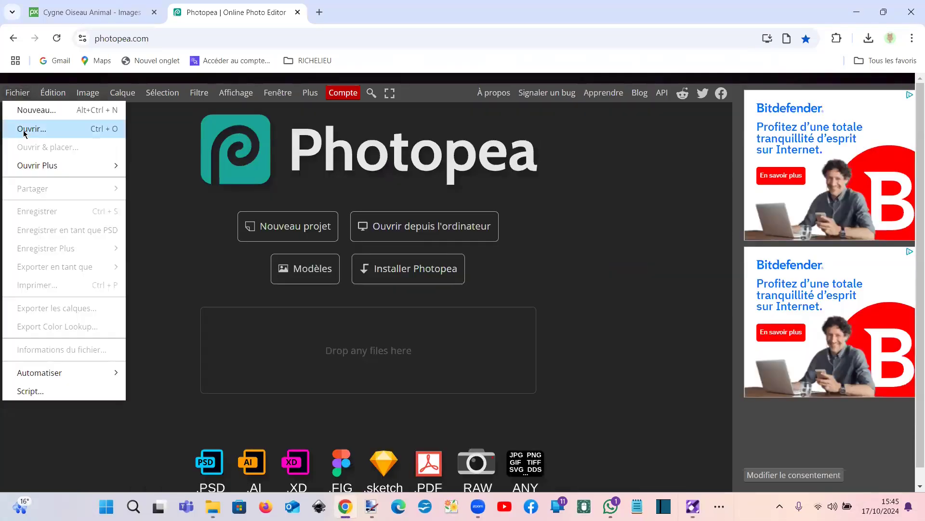
pyautogui.hotkey('ctrl', 'o')
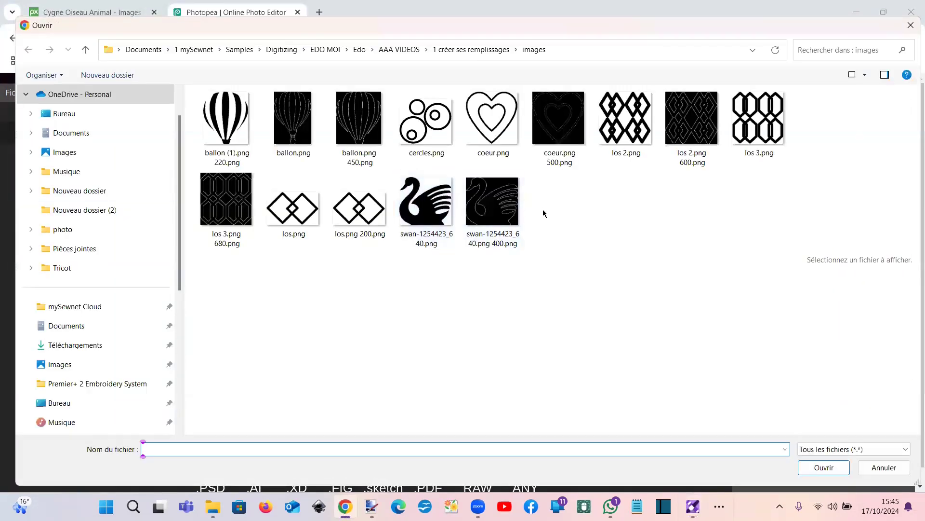
pyautogui.doubleClick(427, 119)
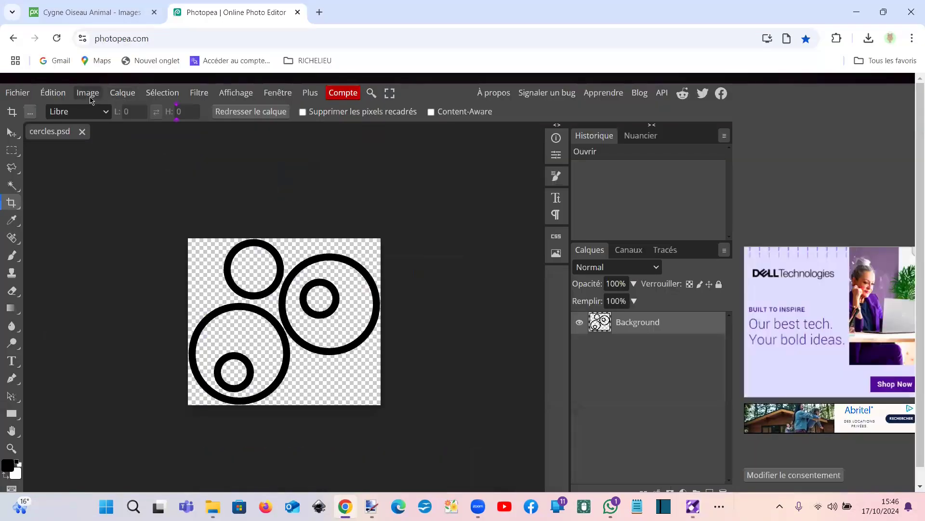
# Resize the circles image to a width of 500 pixels, keeping its proportions.
pyautogui.click(88, 94)
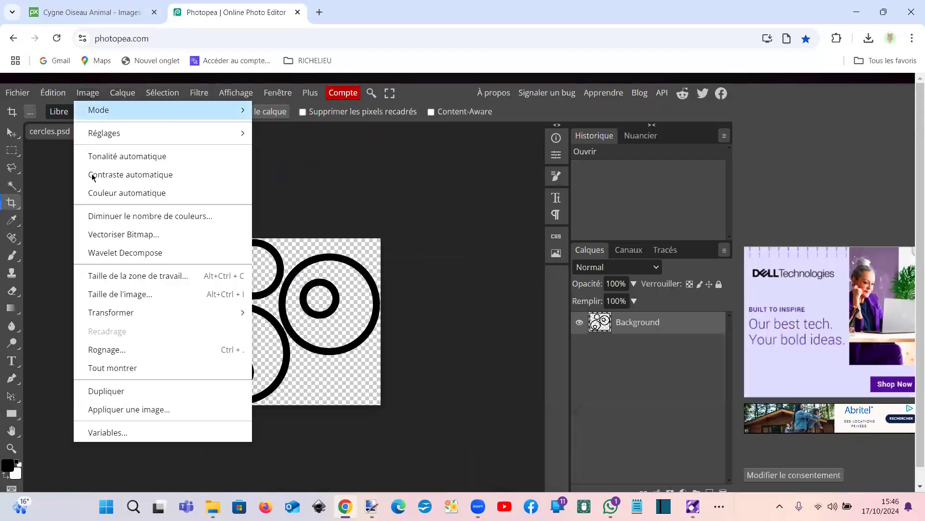
pyautogui.click(124, 294)
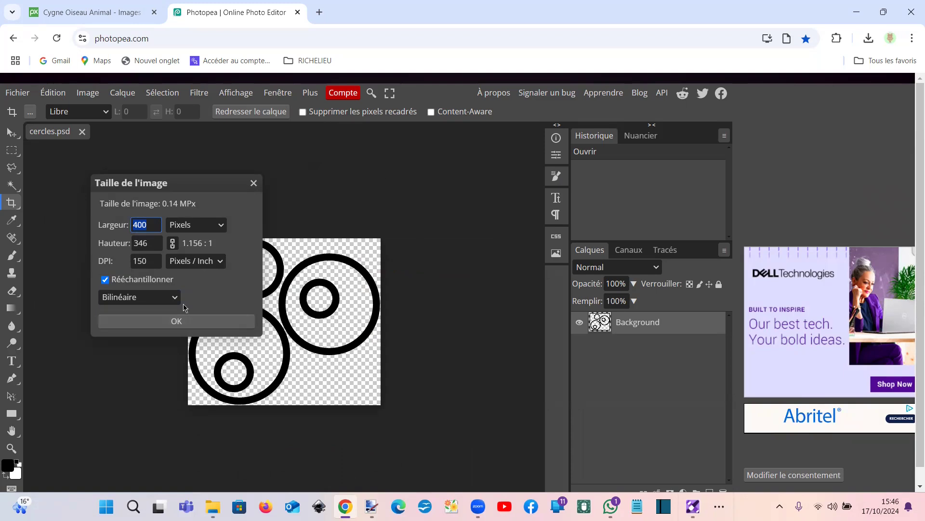
pyautogui.write('500')
pyautogui.click(169, 319)
# Export the resized circles image as a PNG named cercles at 100% quality.
pyautogui.click(10, 94)
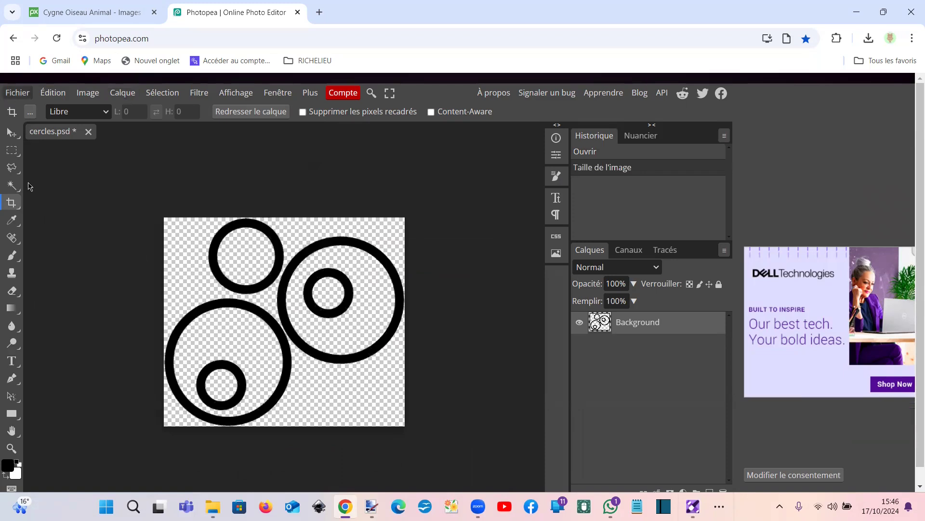
pyautogui.moveTo(58, 271)
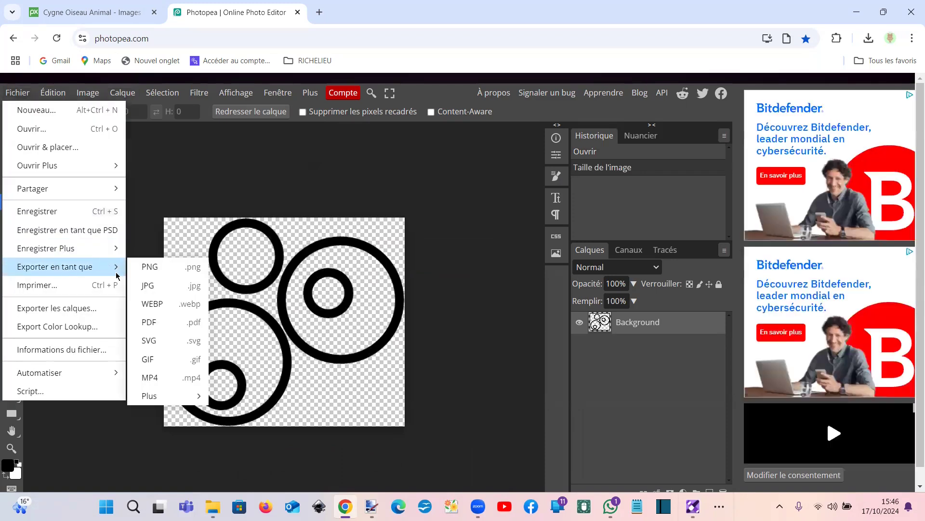
pyautogui.click(146, 270)
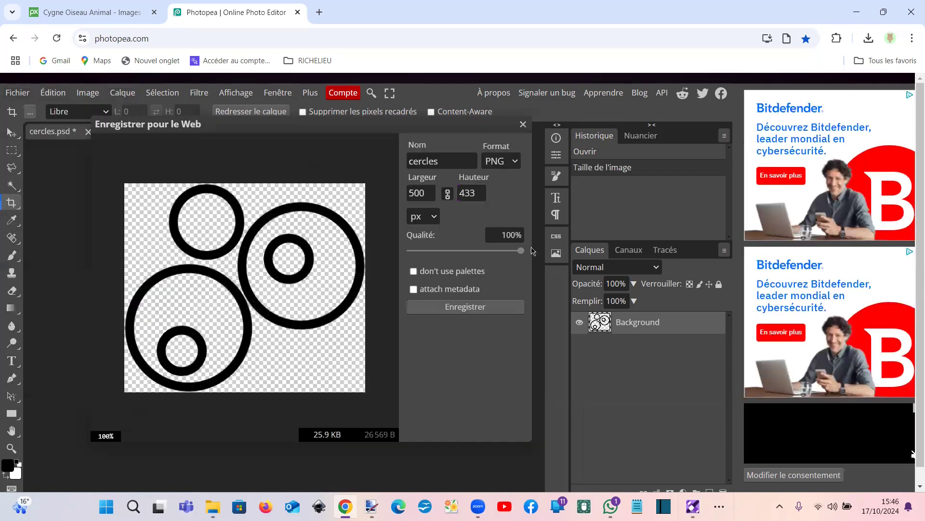
pyautogui.click(482, 307)
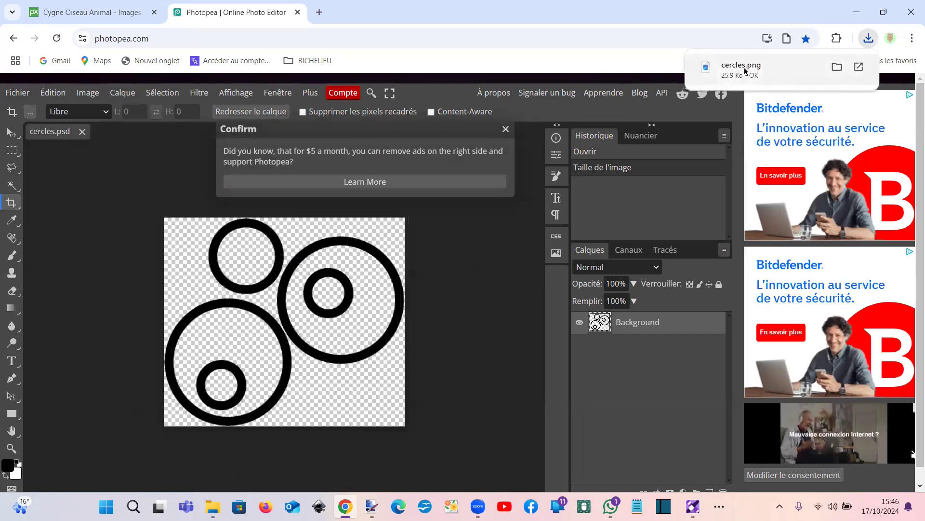
# Open the downloaded circles image and save a copy as "cercles.png 500" in the images folder, closing the viewer.
pyautogui.click(742, 69)
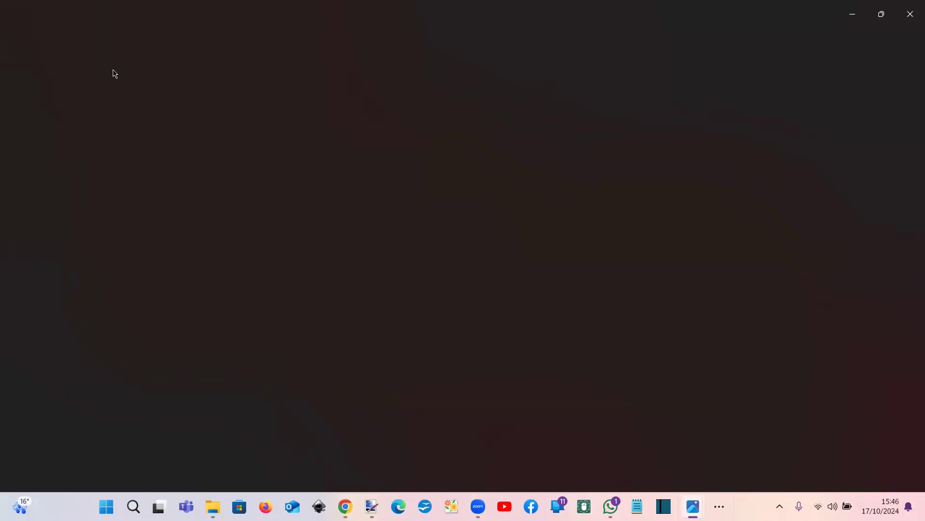
pyautogui.click(27, 22)
pyautogui.click(744, 62)
pyautogui.click(744, 76)
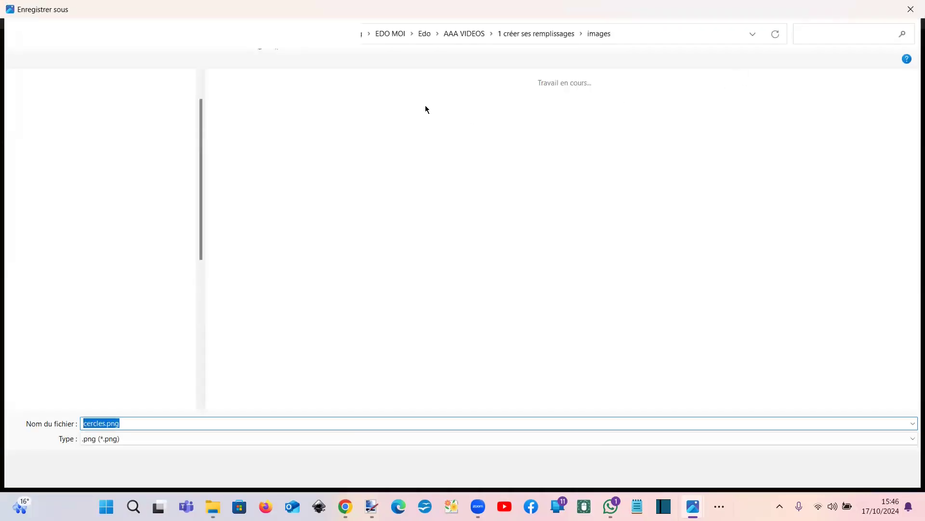
pyautogui.click(456, 122)
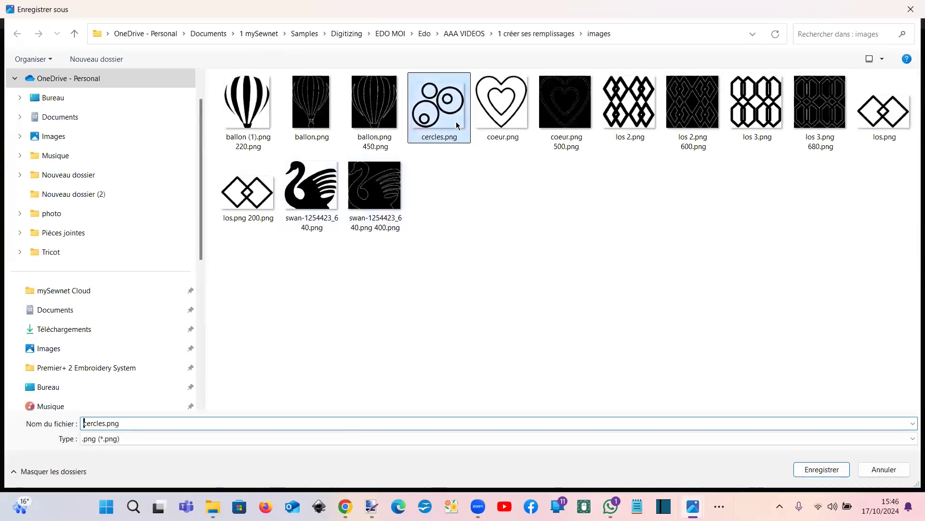
pyautogui.click(130, 423)
pyautogui.click(140, 423)
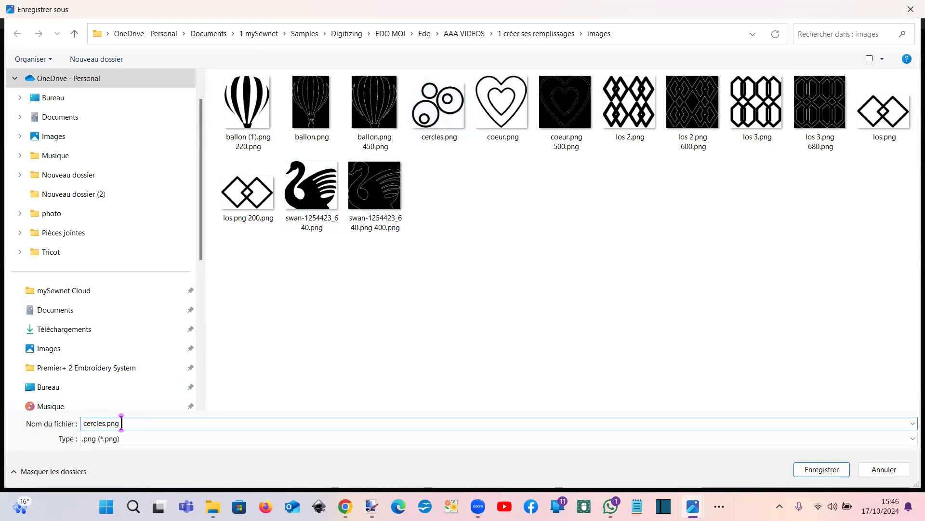
pyautogui.write('500')
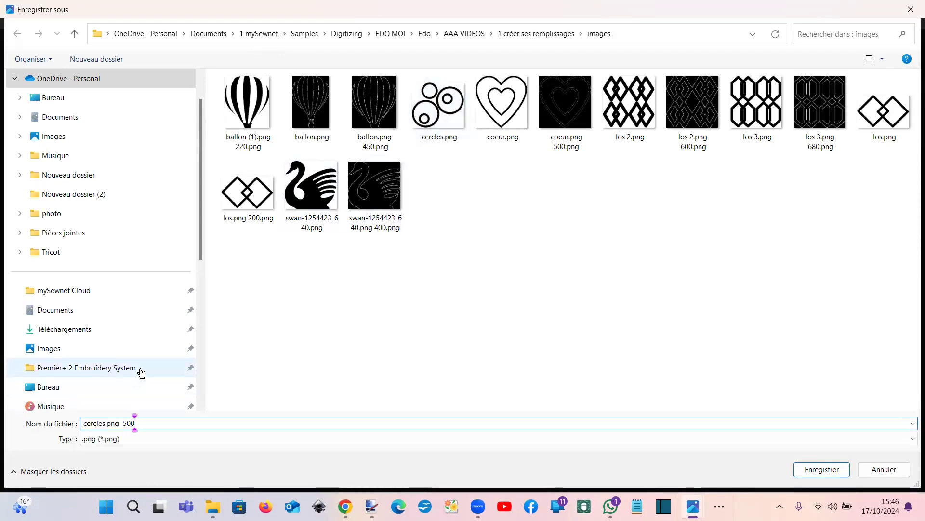
pyautogui.press('Return')
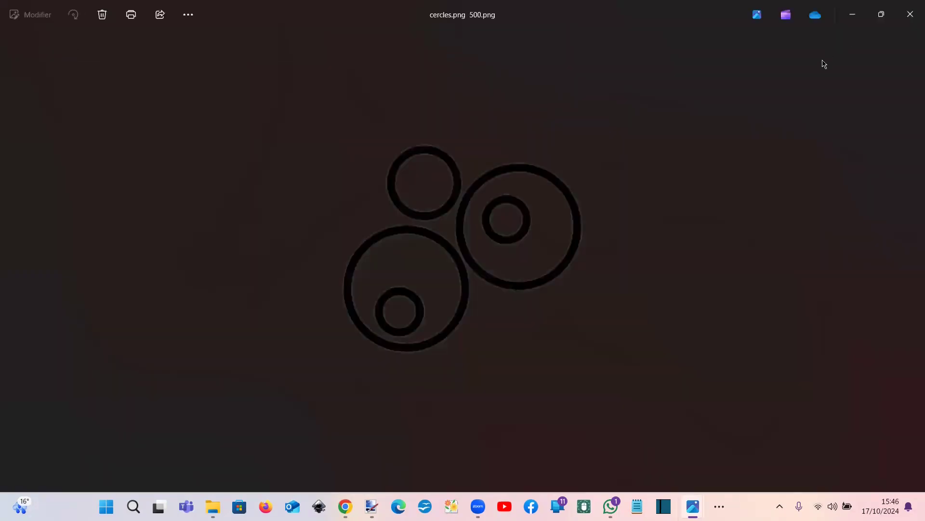
pyautogui.click(910, 13)
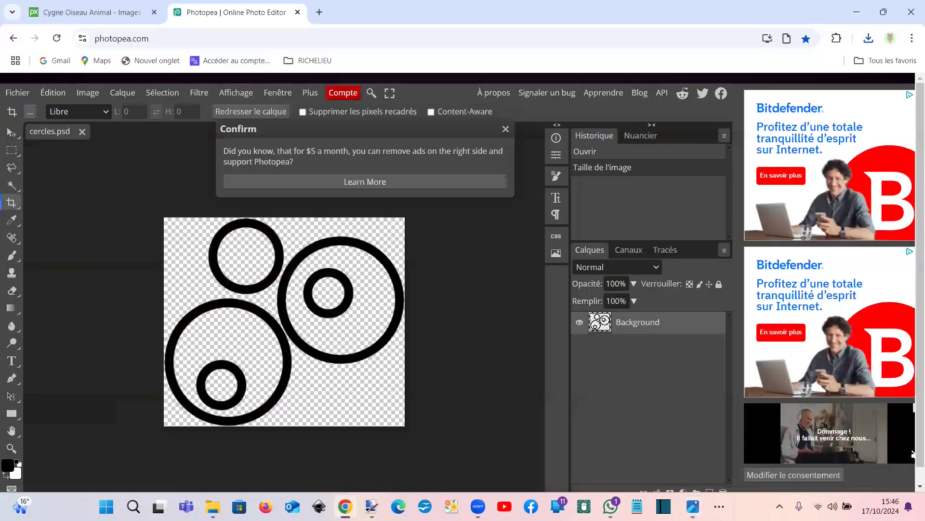
# Switch to mySewnet Digitizing and finish the background editing session with Draw & Paint.
pyautogui.click(719, 506)
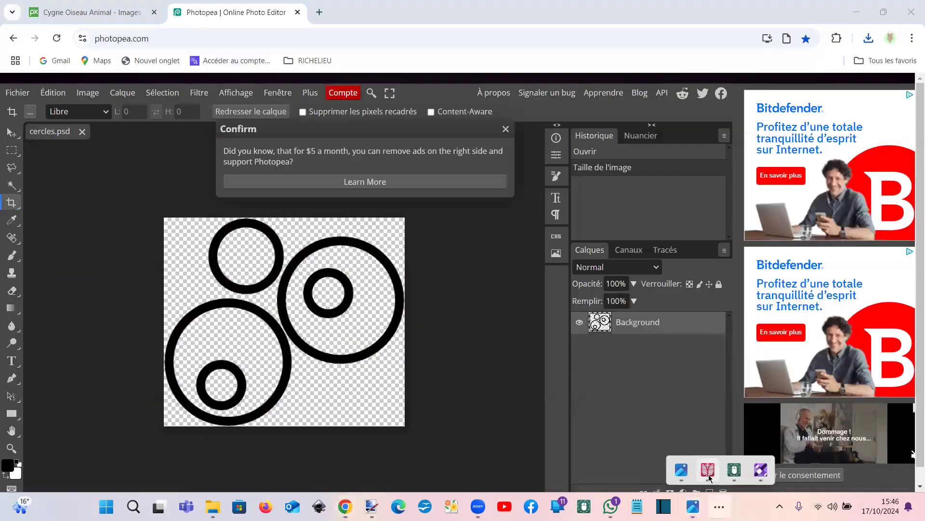
pyautogui.click(707, 468)
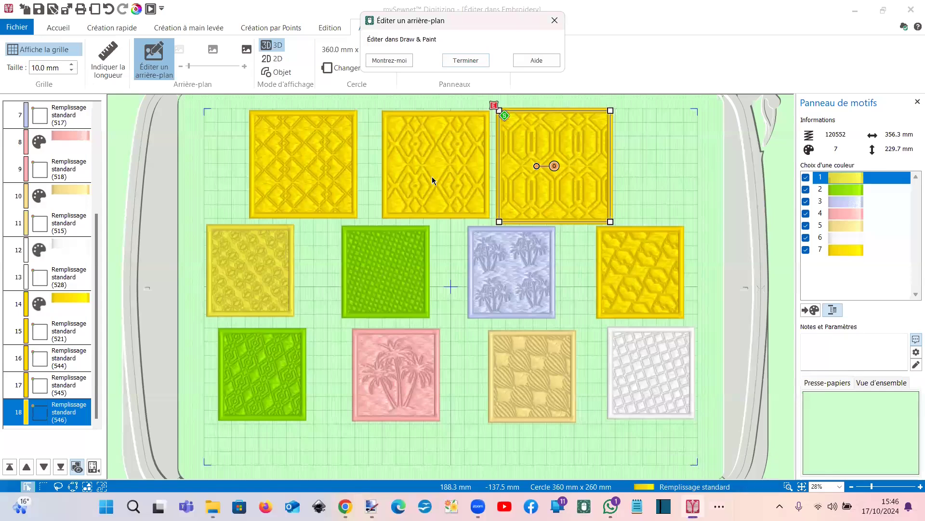
pyautogui.click(461, 60)
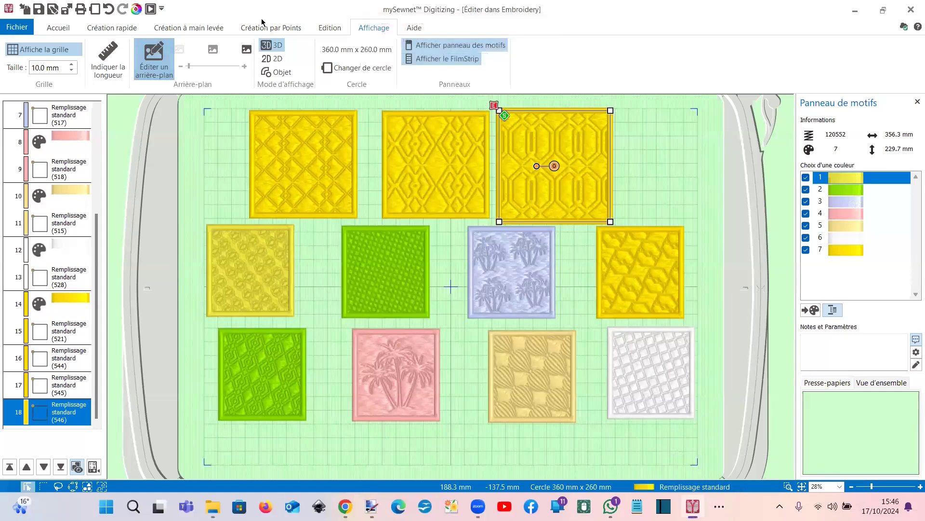
# Import "cercles.png 500.png" from the images folder into the custom fills and close the fill manager.
pyautogui.click(330, 30)
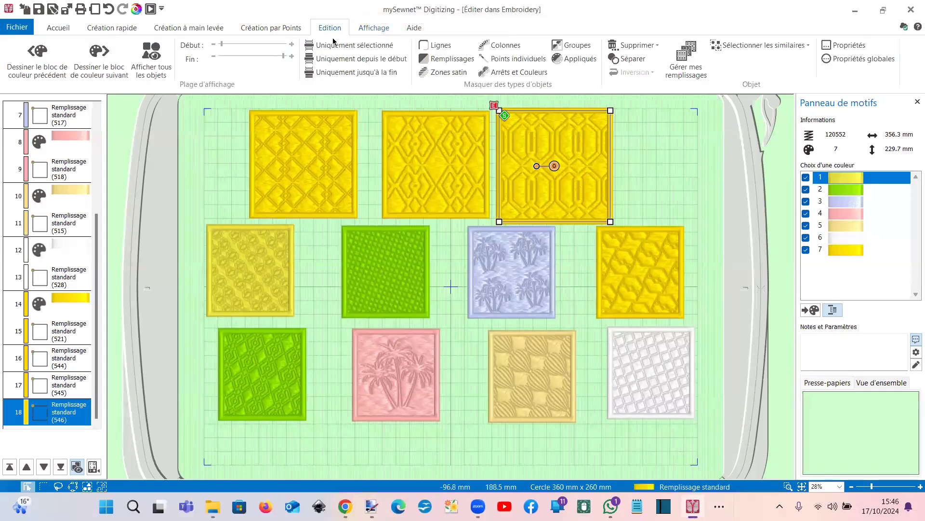
pyautogui.click(689, 69)
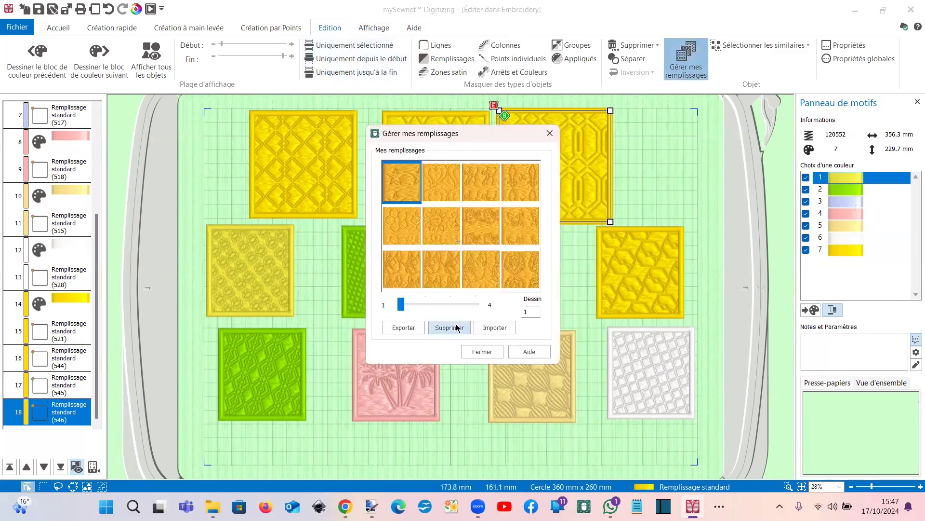
pyautogui.click(486, 328)
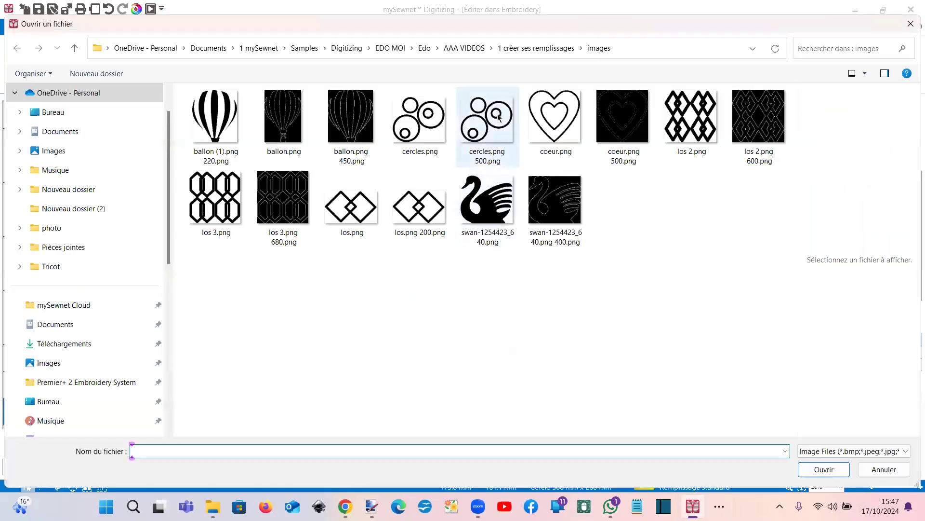
pyautogui.click(498, 117)
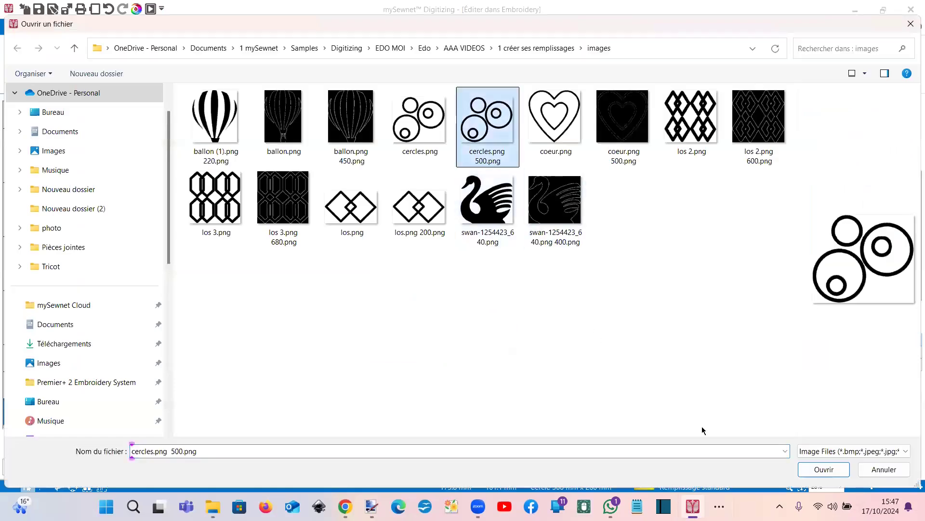
pyautogui.click(823, 469)
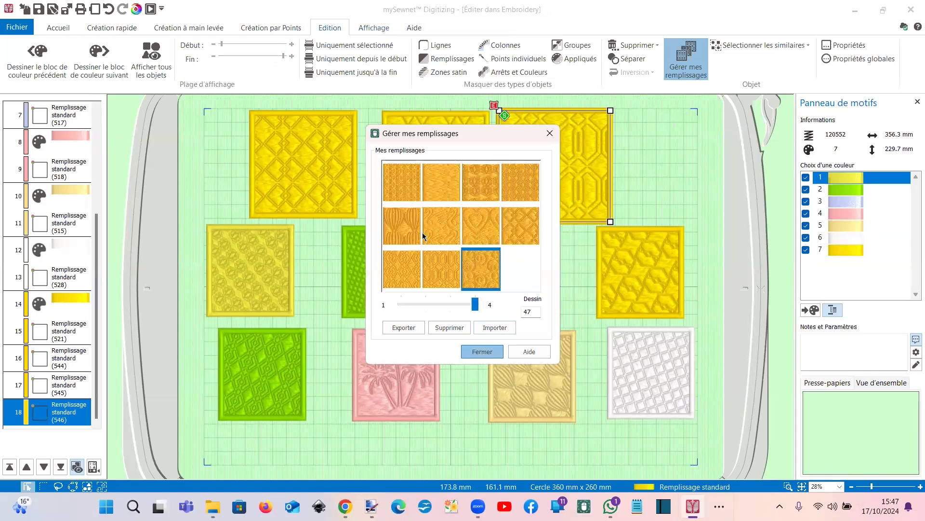
pyautogui.press('Return')
# Apply the imported circles fill, pattern 547, to the green square in the middle row.
pyautogui.click(316, 192)
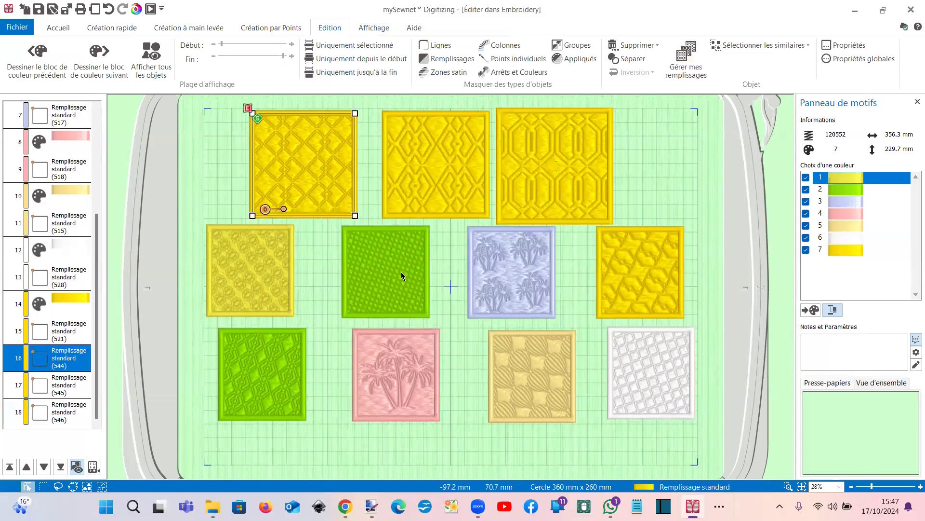
pyautogui.doubleClick(401, 272)
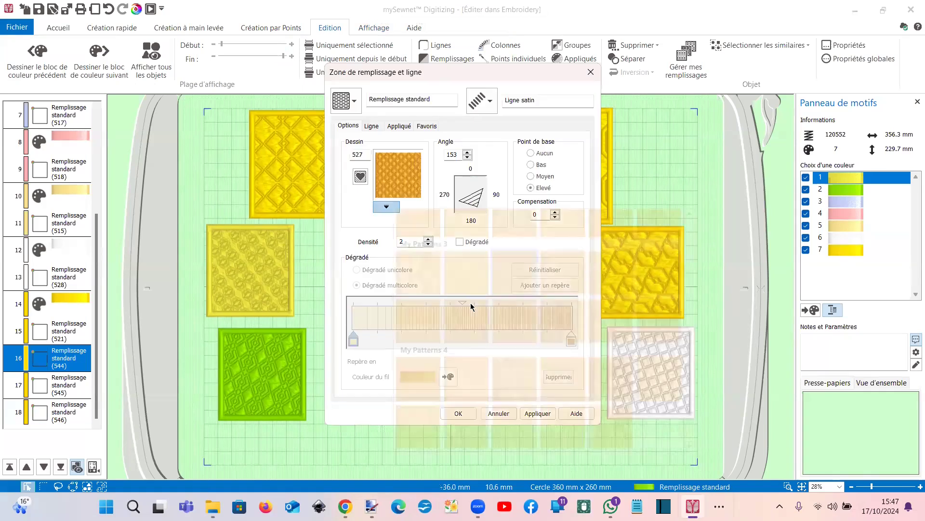
pyautogui.click(610, 429)
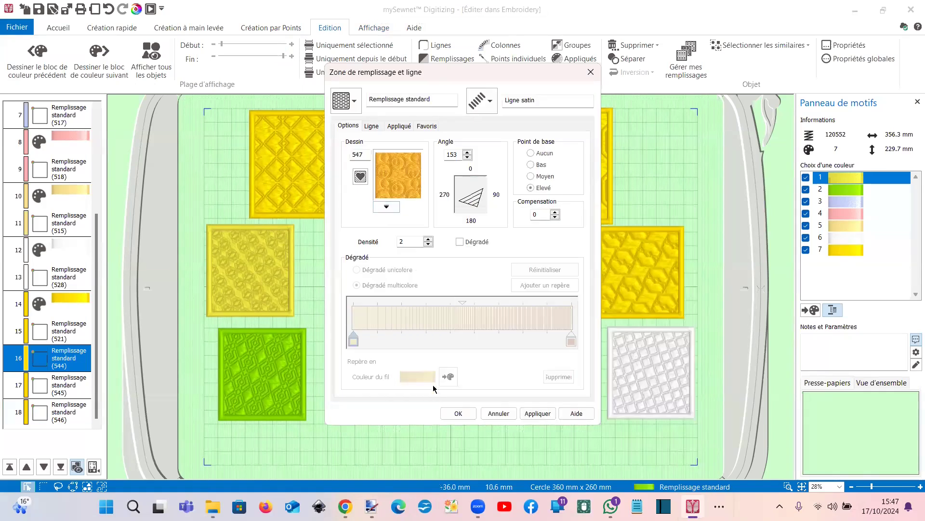
pyautogui.click(448, 413)
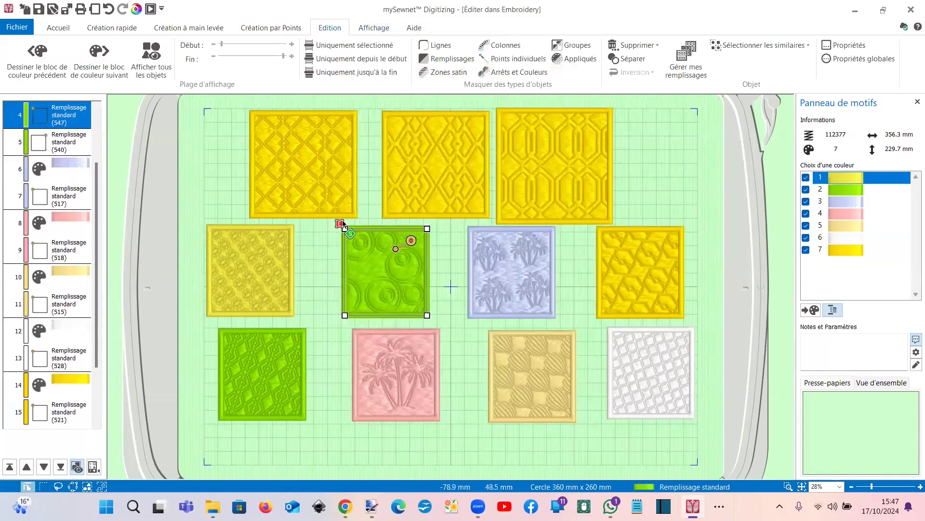
# Enlarge the circle-filled green square from its upper-left corner with the selection rectangle.
pyautogui.click(112, 28)
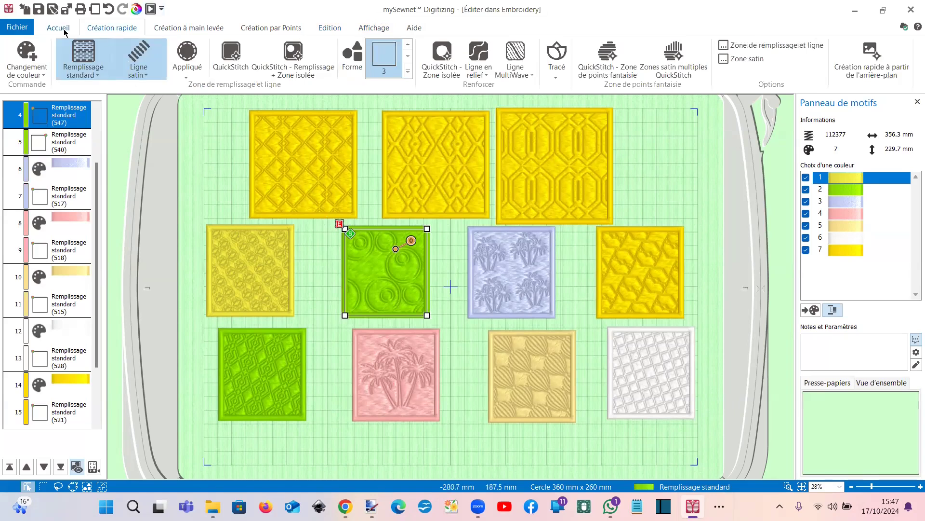
pyautogui.click(58, 28)
pyautogui.click(127, 45)
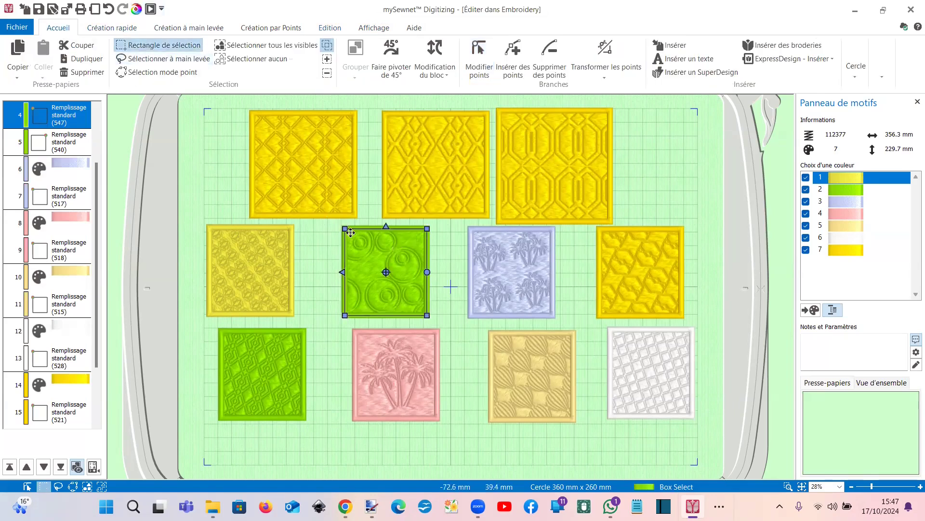
pyautogui.moveTo(347, 231); pyautogui.dragTo(293, 215)
# Move the pink palm-tree square and the enlarged green square down so the green square clears the yellow squares.
pyautogui.moveTo(341, 263); pyautogui.dragTo(350, 299)
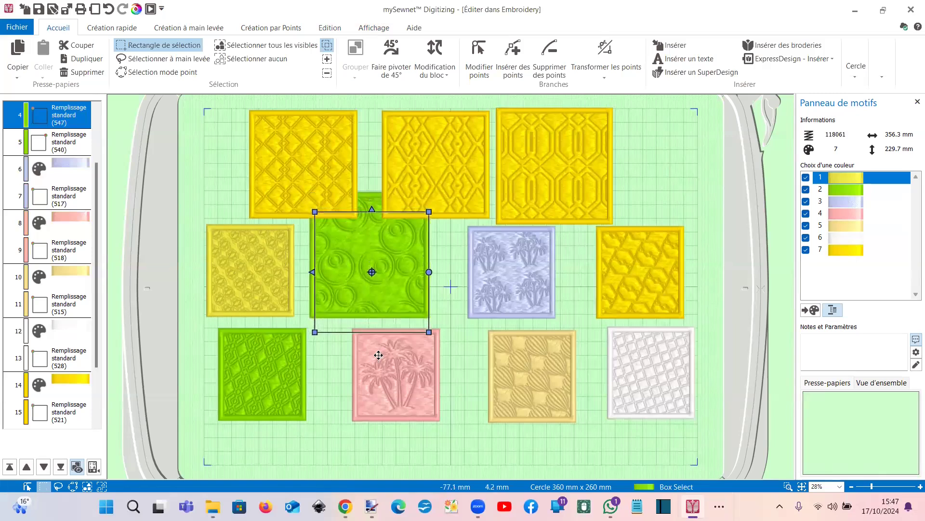
pyautogui.moveTo(378, 355); pyautogui.dragTo(376, 391)
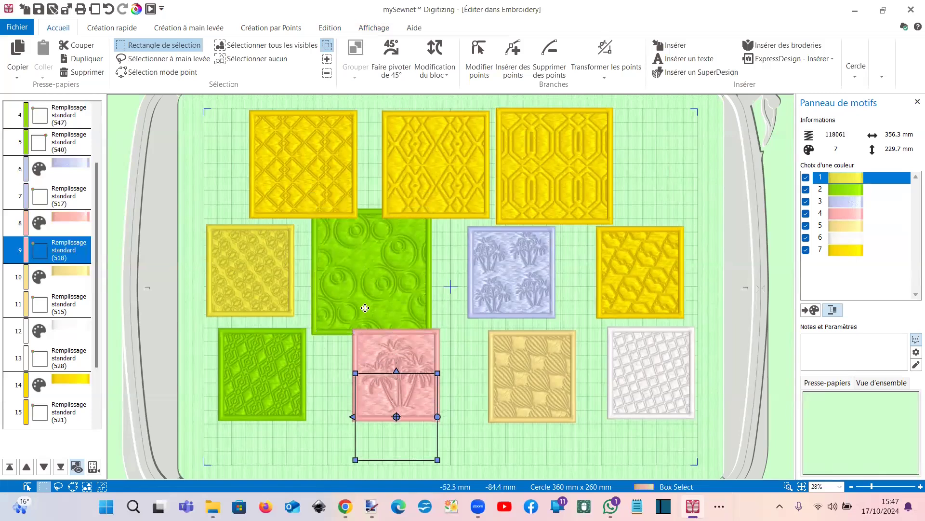
pyautogui.moveTo(365, 308); pyautogui.dragTo(363, 327)
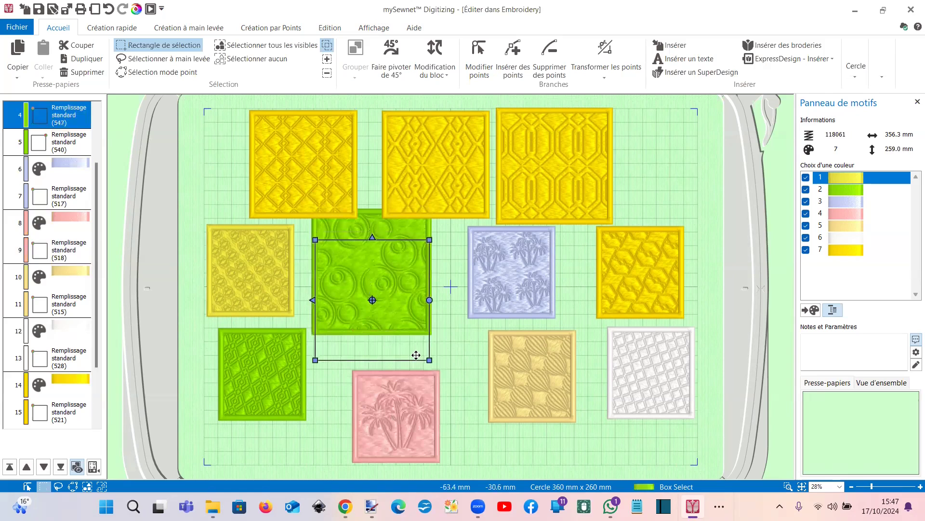
pyautogui.moveTo(416, 355); pyautogui.dragTo(416, 355)
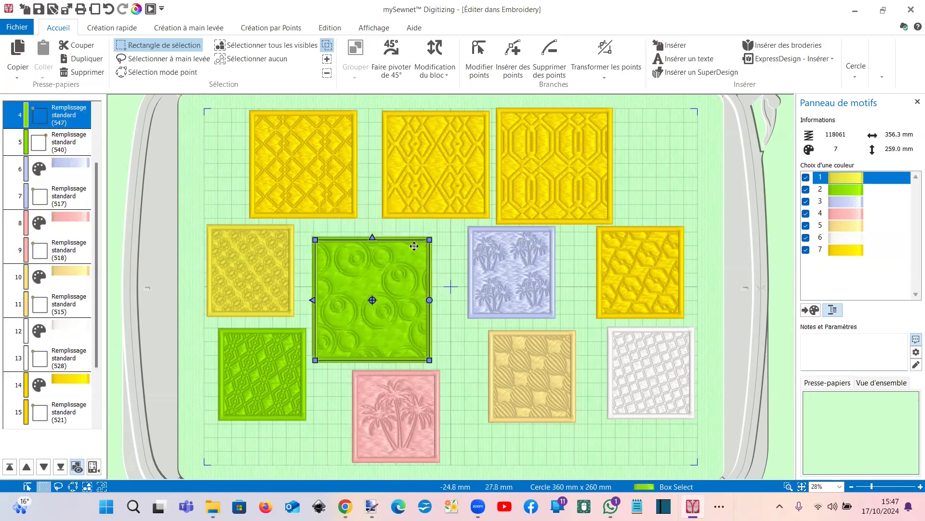
# Open the background for editing in Draw & Paint.
pyautogui.click(375, 28)
pyautogui.click(155, 60)
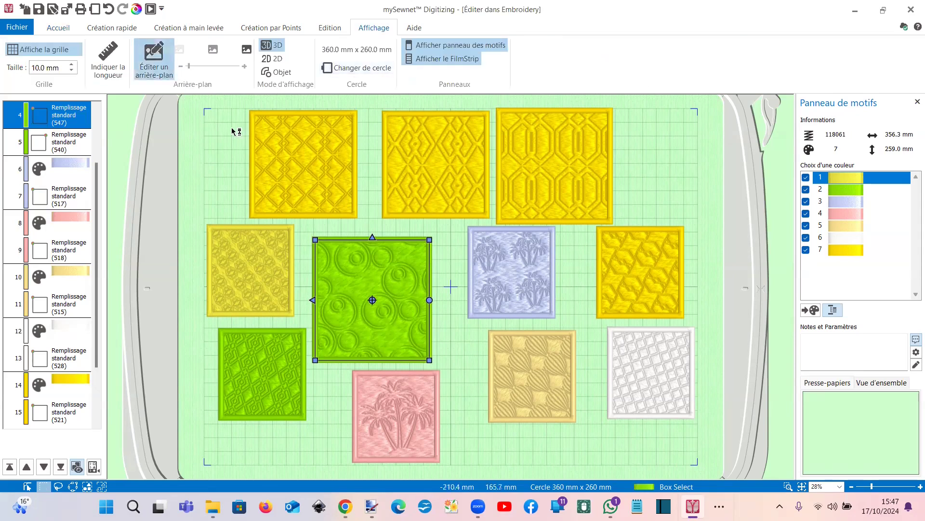
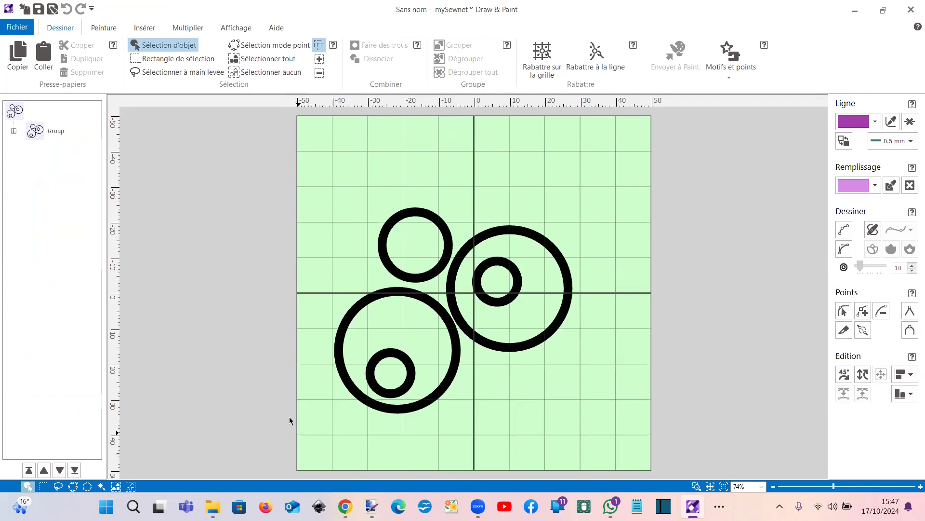
# Browse the motif gallery's Celtic, Climate, Cowboys and Curves categories, and close the gallery without inserting a motif.
pyautogui.click(225, 29)
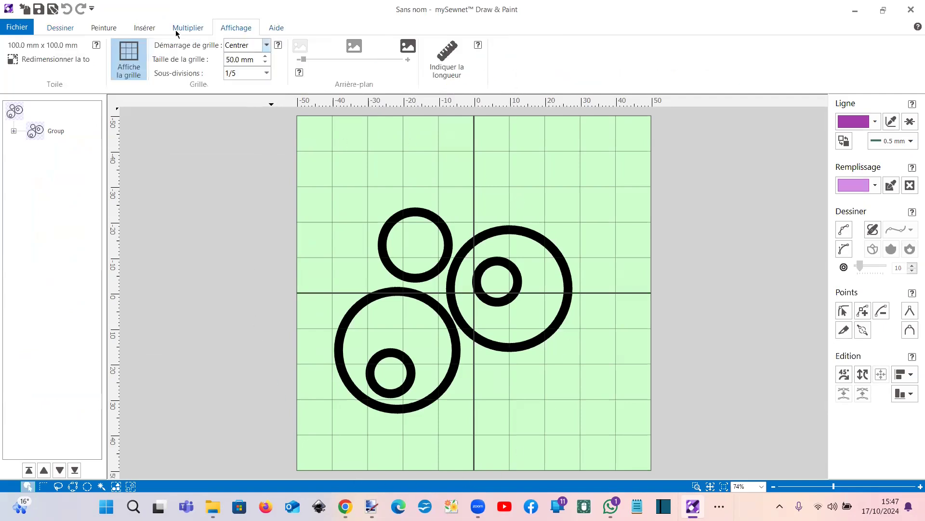
pyautogui.click(145, 28)
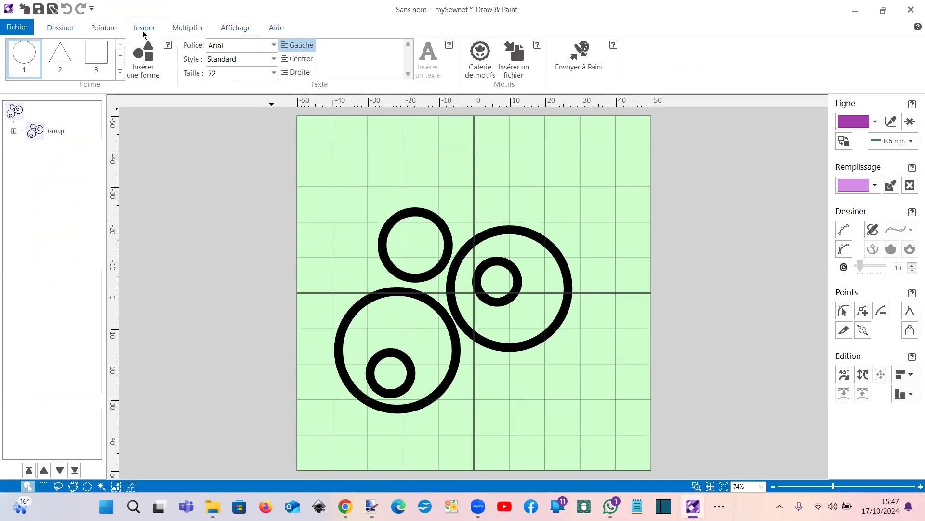
pyautogui.click(472, 73)
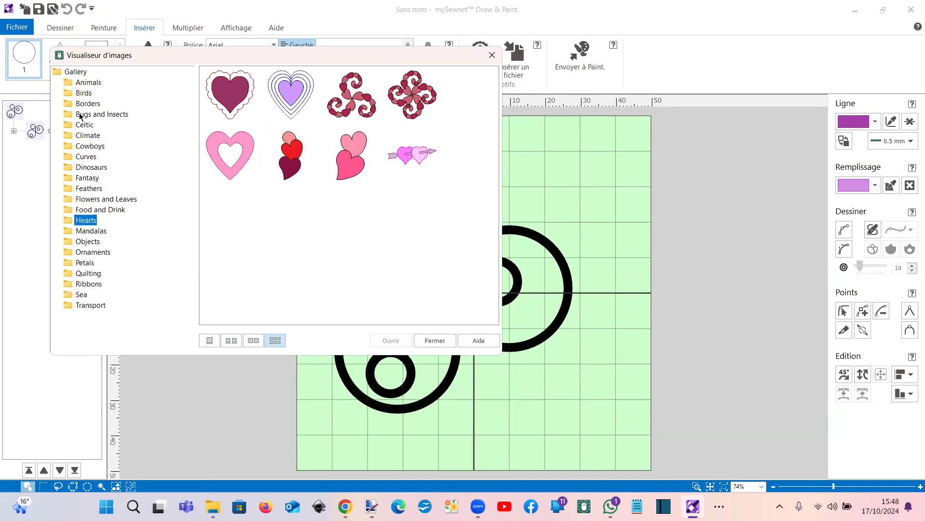
pyautogui.click(83, 125)
pyautogui.click(85, 135)
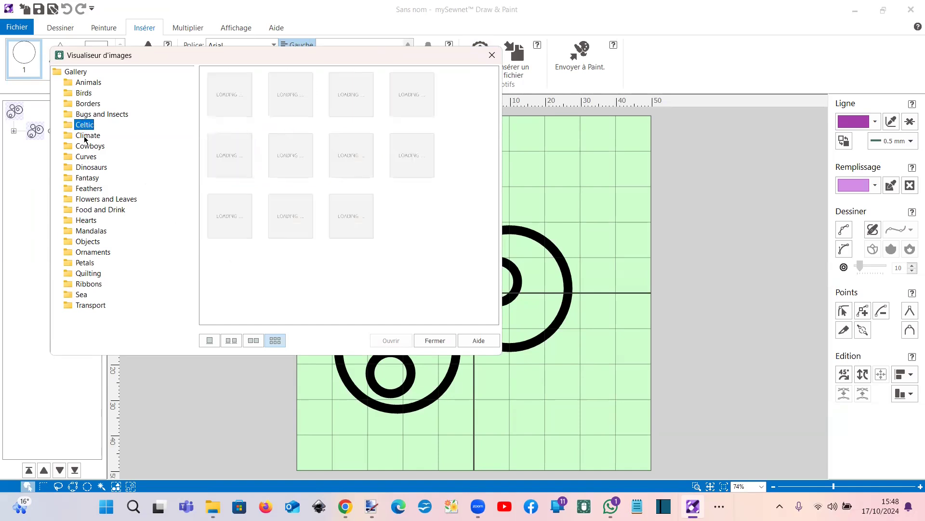
pyautogui.click(87, 146)
pyautogui.click(85, 156)
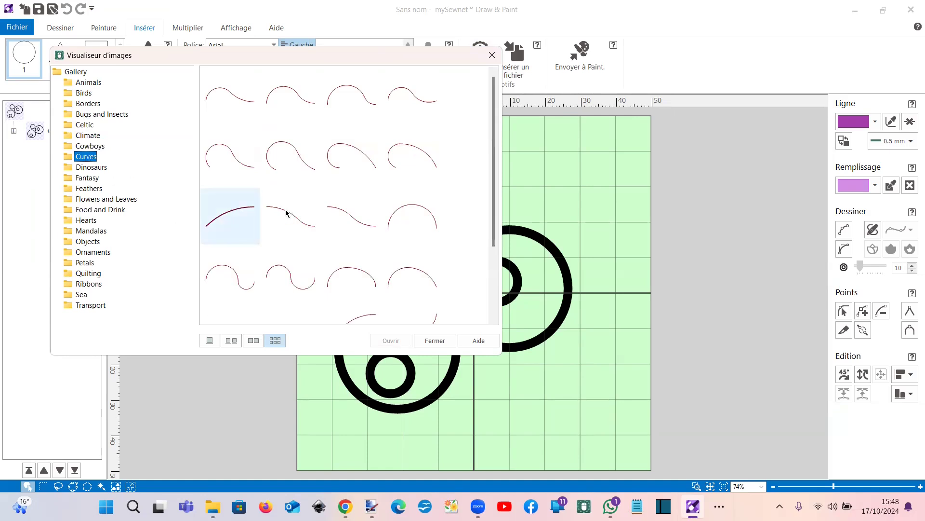
pyautogui.moveTo(494, 215)
pyautogui.mouseDown()
pyautogui.moveTo(502, 273)
pyautogui.moveTo(485, 203)
pyautogui.mouseUp()
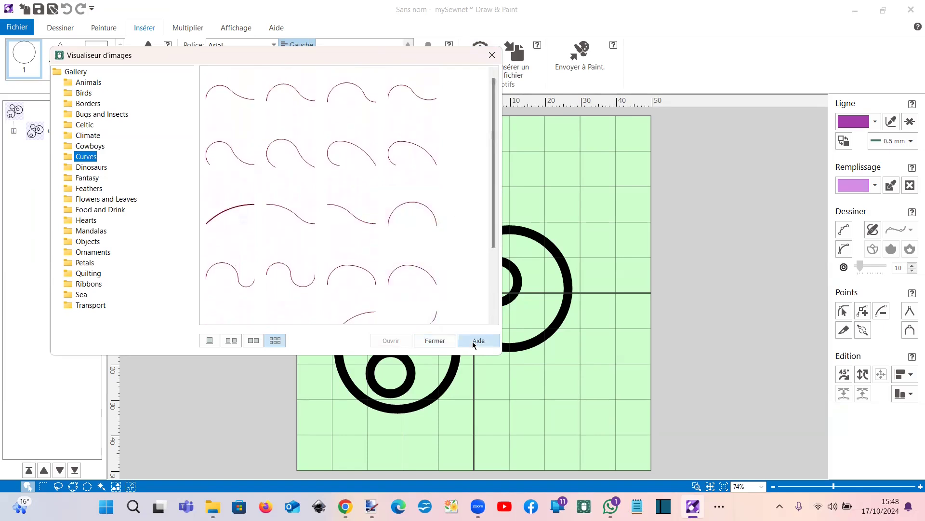
pyautogui.click(436, 340)
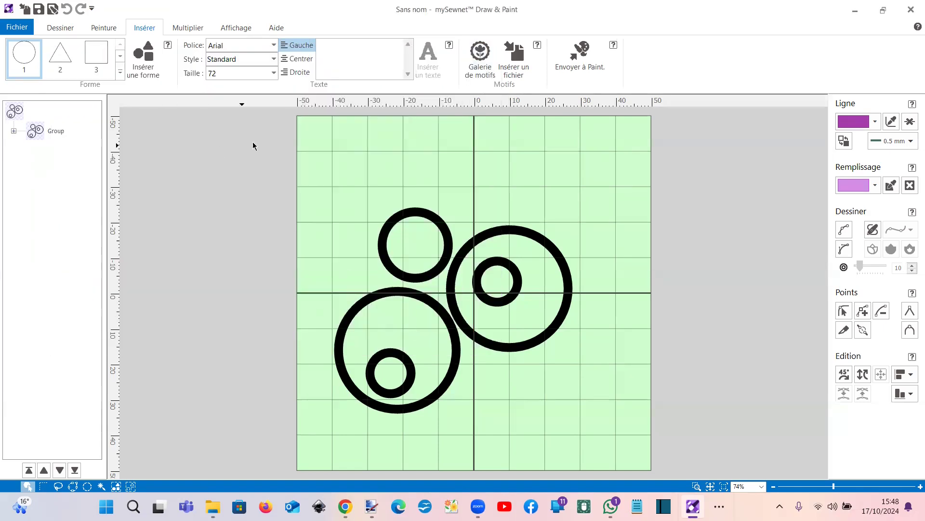
# Resize the canvas to 300 × 300 mm with proportions locked.
pyautogui.click(53, 132)
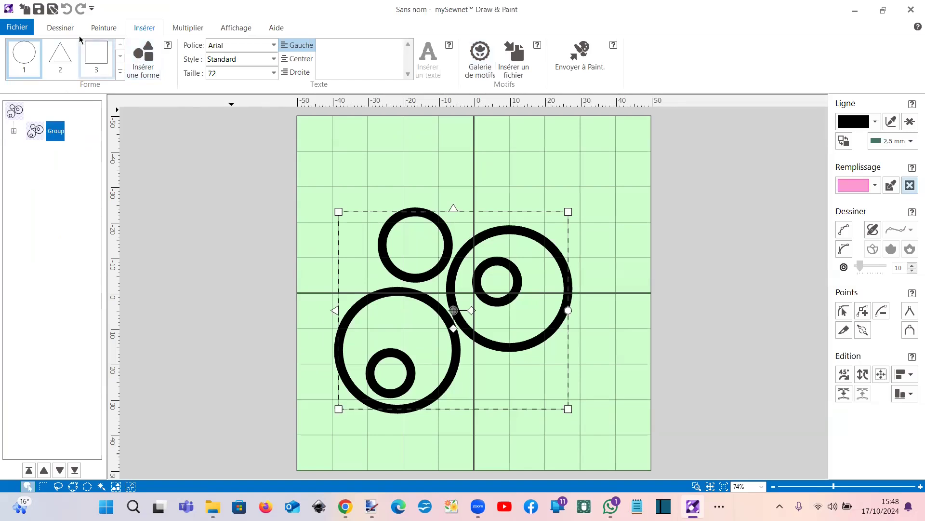
pyautogui.click(230, 28)
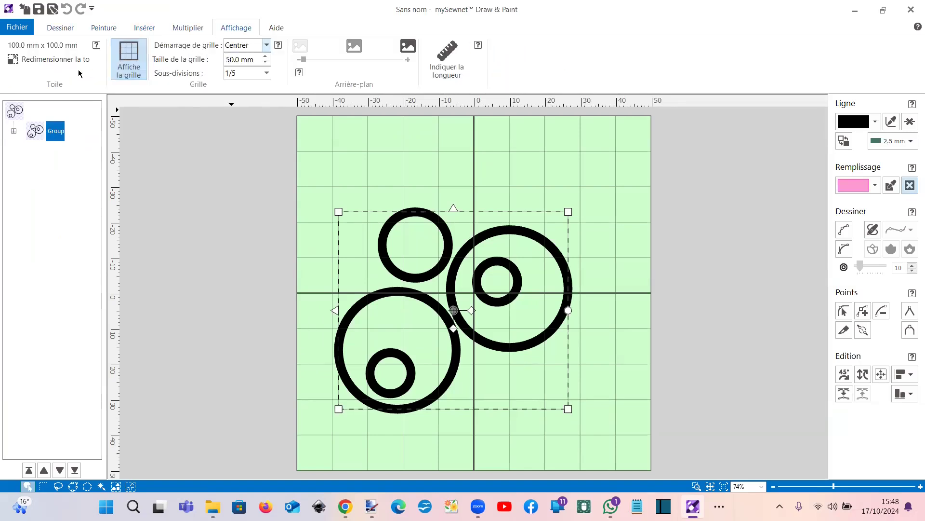
pyautogui.click(50, 59)
pyautogui.write('300')
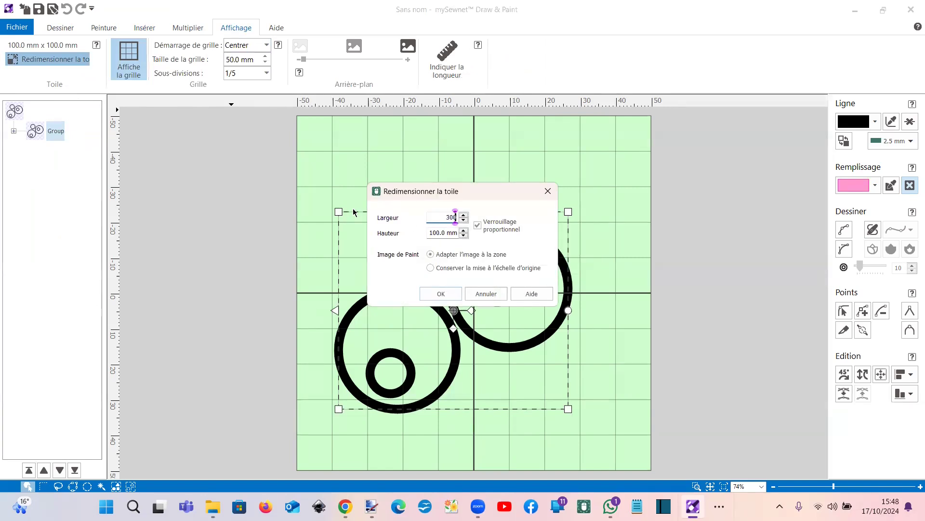
pyautogui.click(441, 294)
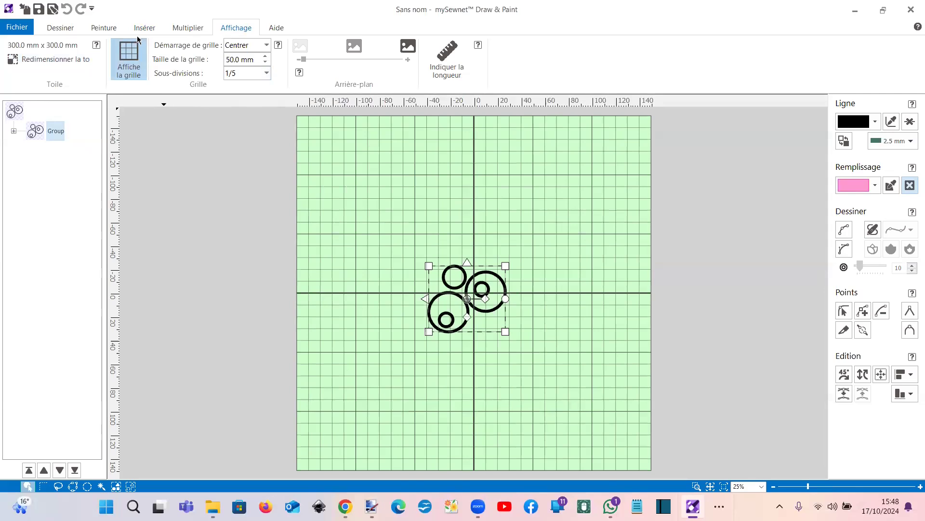
# Activate mosaic multiplication of the circle group with 2 horizontal and 2 vertical repetitions of 25 mm.
pyautogui.click(189, 29)
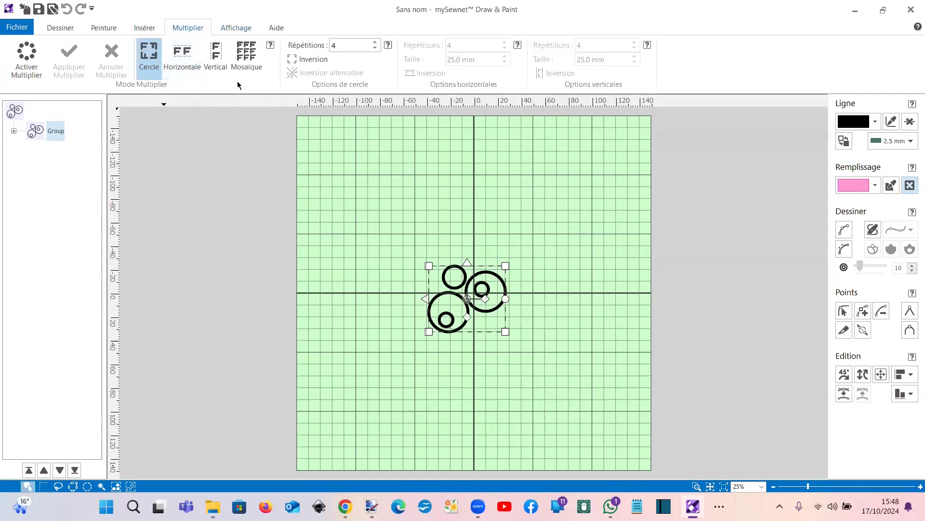
pyautogui.click(245, 65)
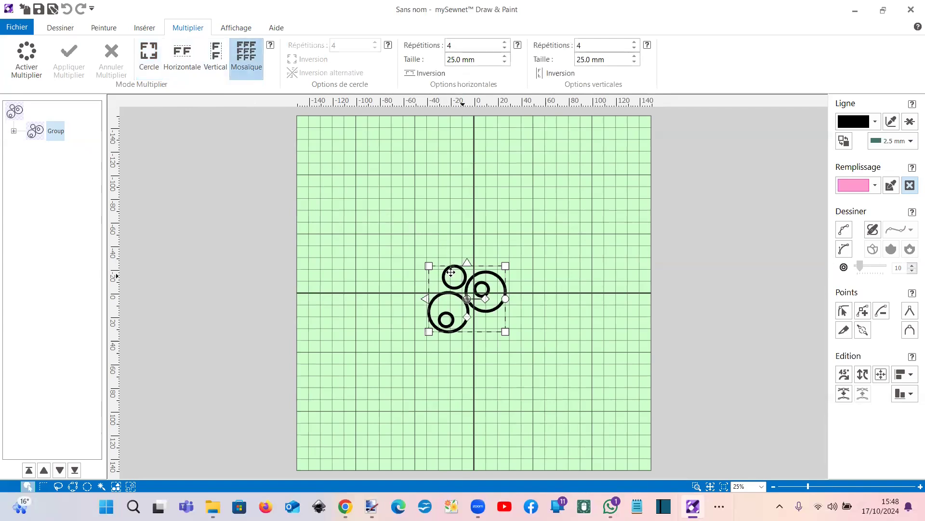
pyautogui.click(505, 50)
pyautogui.click(26, 58)
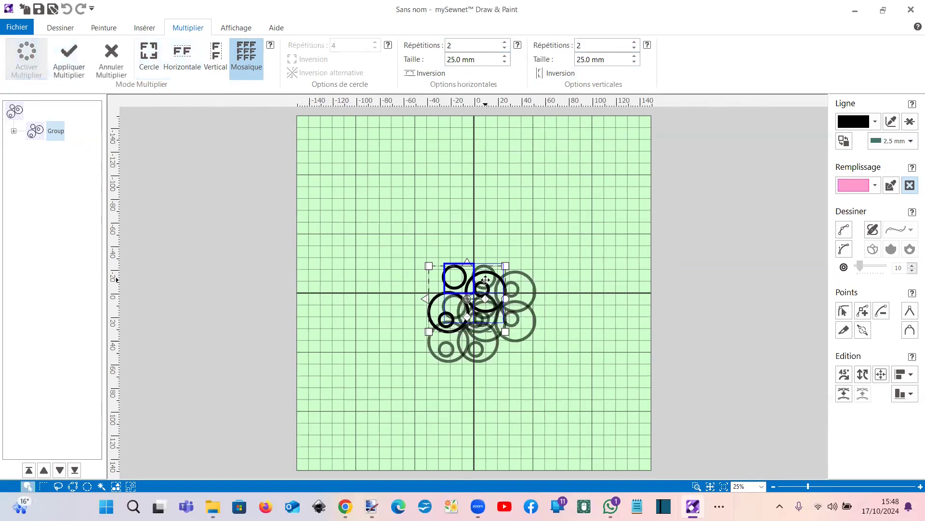
# Try to shrink and shift the circle group so it fits the upper-left mosaic tile.
pyautogui.scroll(3, 486, 283)
pyautogui.scroll(2, 438, 421)
pyautogui.moveTo(444, 474); pyautogui.dragTo(347, 474)
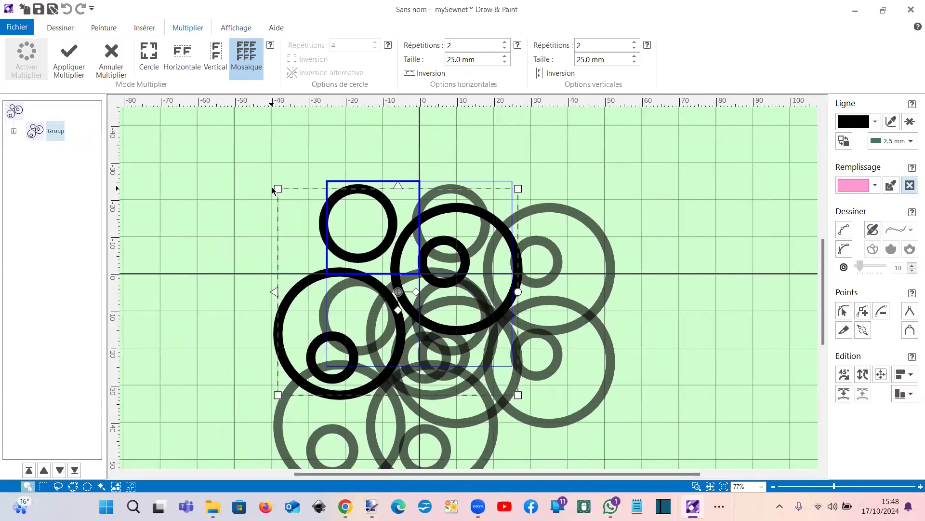
pyautogui.moveTo(279, 188); pyautogui.dragTo(339, 196)
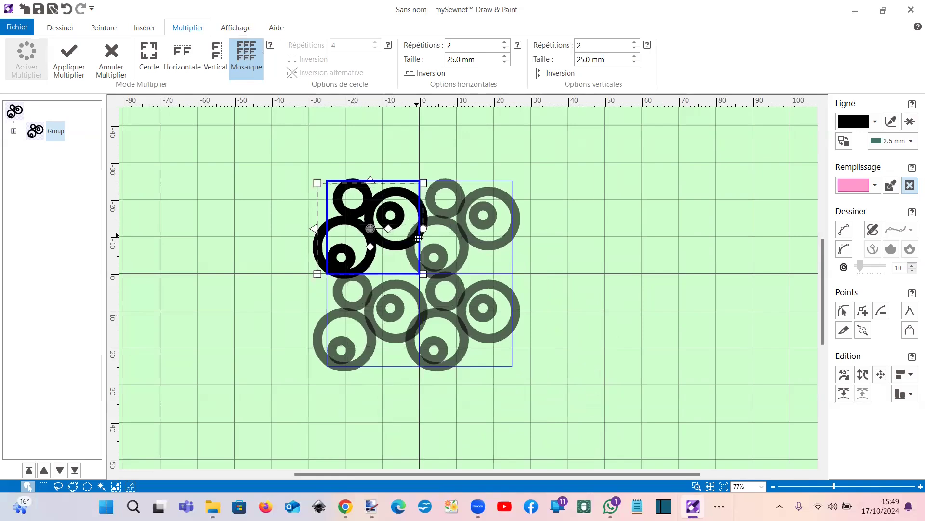
pyautogui.moveTo(317, 185)
pyautogui.mouseDown()
pyautogui.moveTo(302, 171)
pyautogui.moveTo(323, 188)
pyautogui.mouseUp()
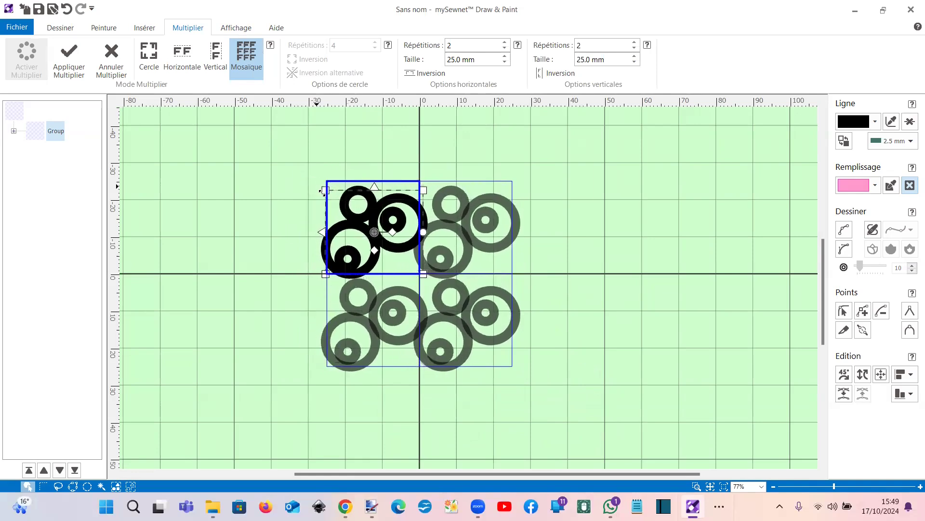
pyautogui.moveTo(339, 219); pyautogui.dragTo(325, 176)
pyautogui.moveTo(423, 270)
pyautogui.mouseDown()
pyautogui.moveTo(427, 289)
pyautogui.moveTo(415, 272)
pyautogui.mouseUp()
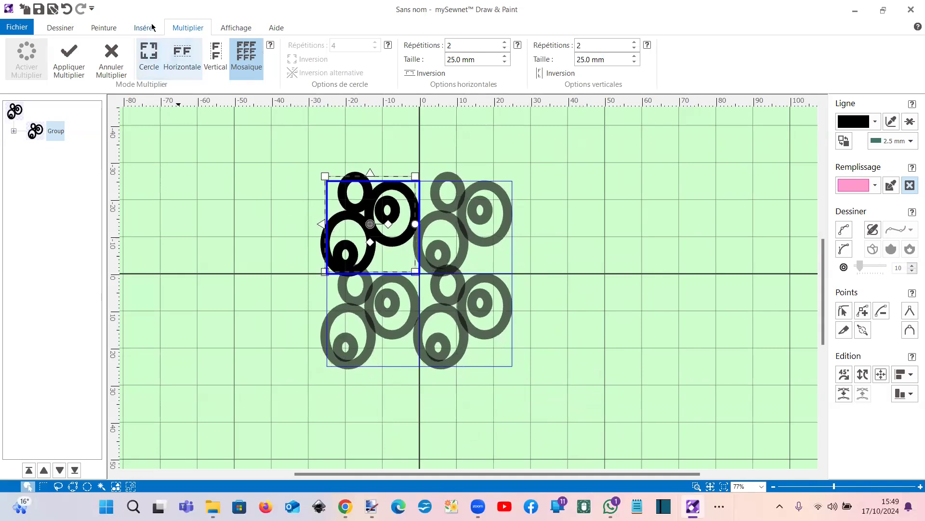
# Cancel the multiplication and undo the resizing and moves of the circle group.
pyautogui.click(112, 61)
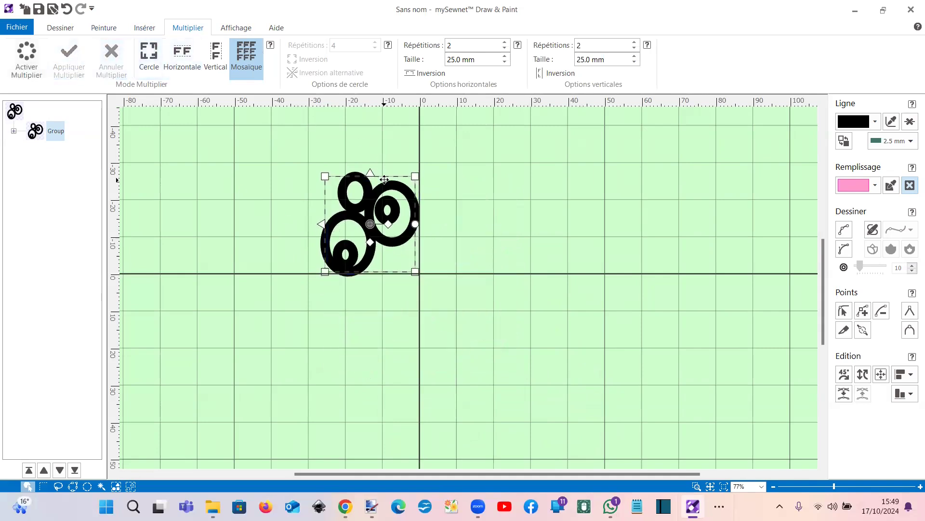
pyautogui.click(67, 10)
pyautogui.click(66, 10)
pyautogui.click(67, 10)
pyautogui.click(66, 9)
pyautogui.click(67, 9)
pyautogui.click(66, 9)
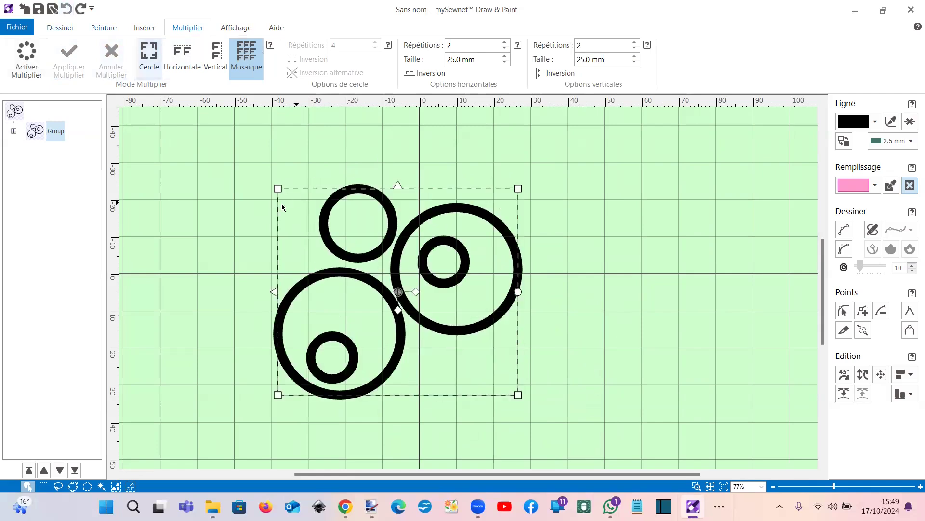
# Expand the group and set the line width of its upper-left circle to 1 mm.
pyautogui.click(14, 131)
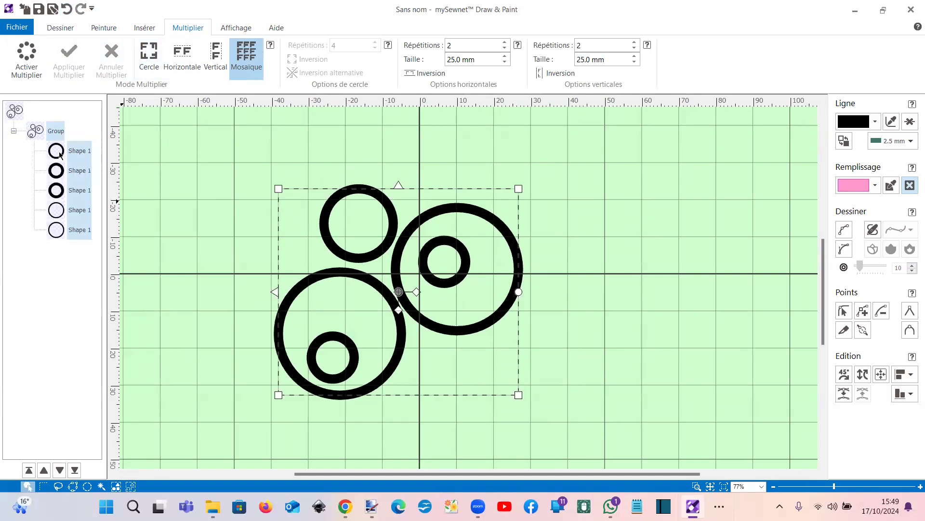
pyautogui.press('Escape')
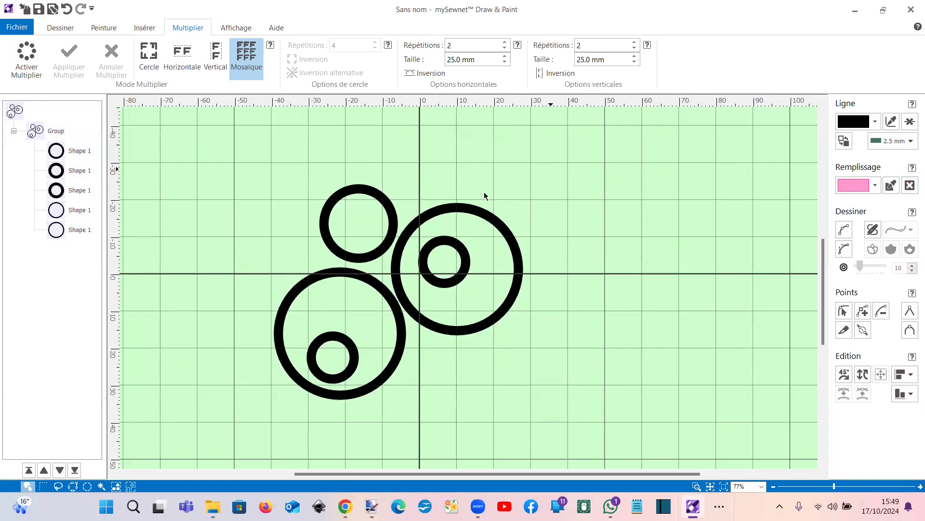
pyautogui.click(58, 153)
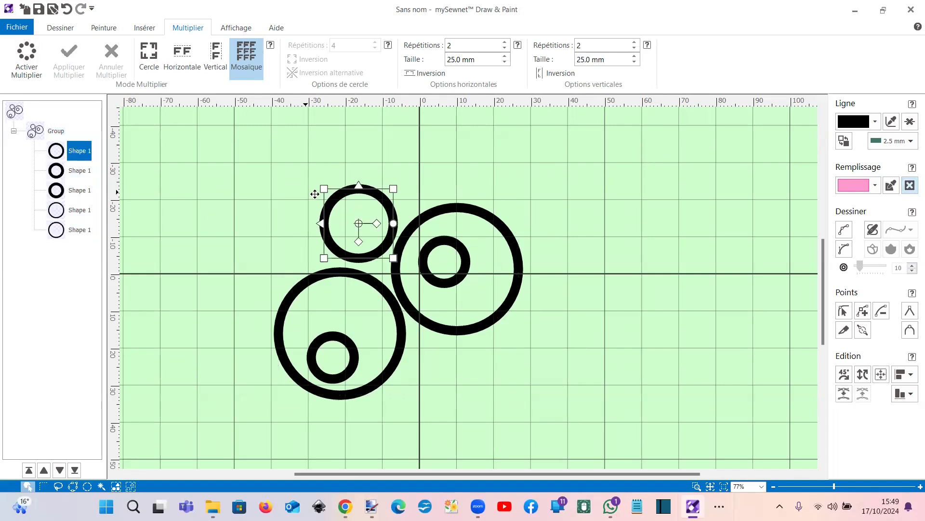
pyautogui.click(911, 143)
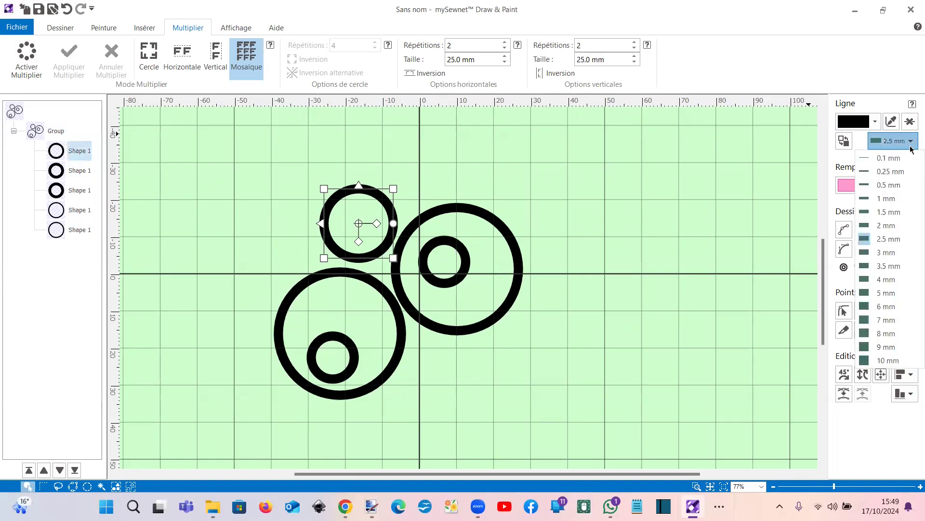
pyautogui.click(887, 198)
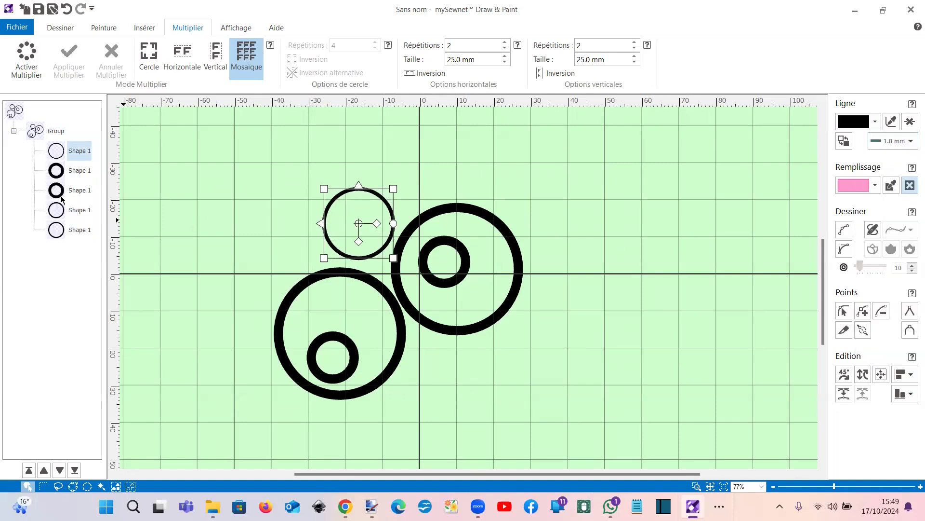
# Set the line width of the two small inner circles to 1 mm.
pyautogui.click(55, 177)
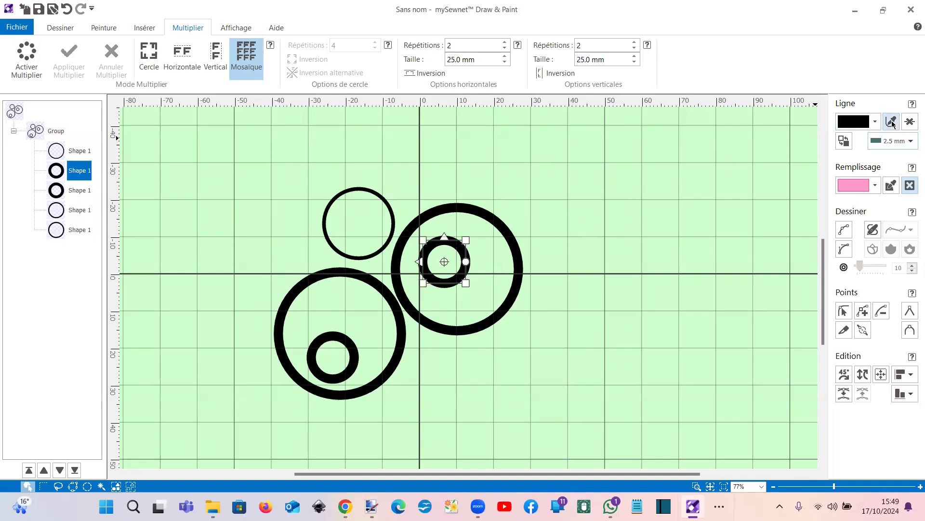
pyautogui.click(912, 143)
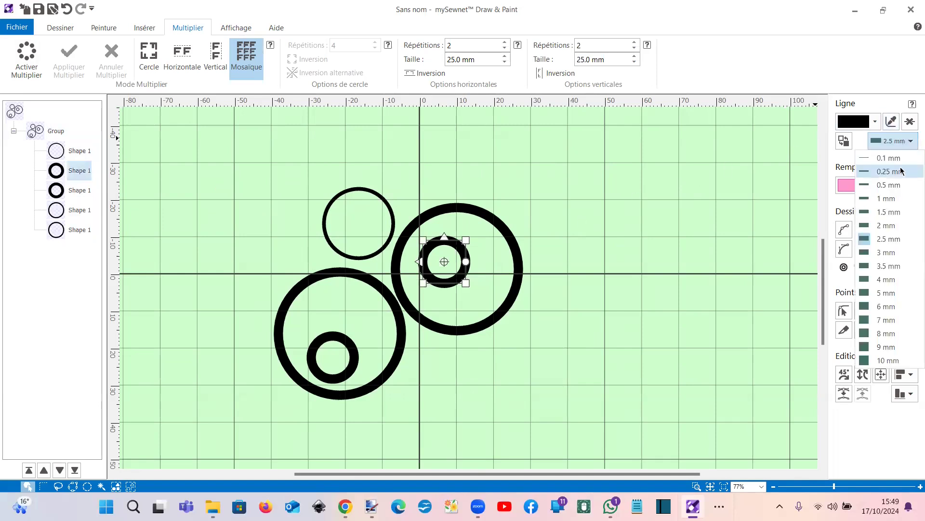
pyautogui.click(871, 199)
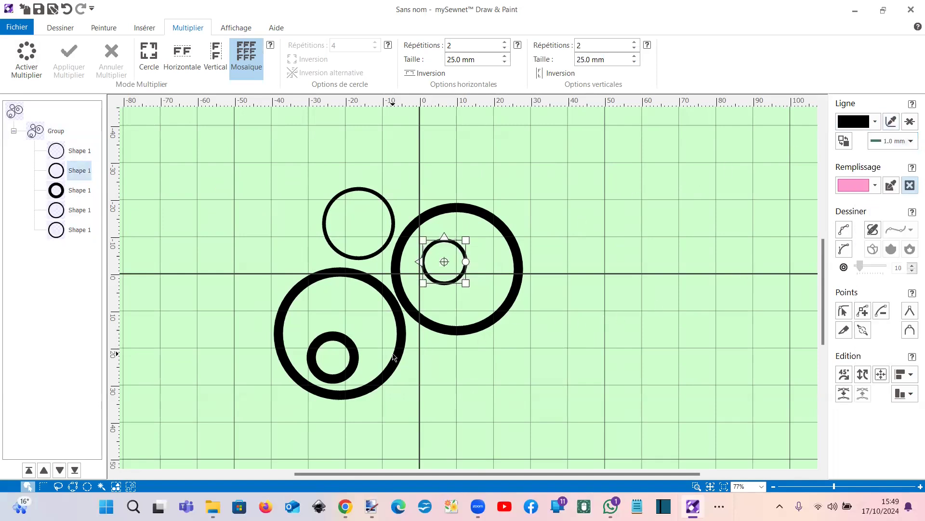
pyautogui.click(394, 357)
pyautogui.click(68, 194)
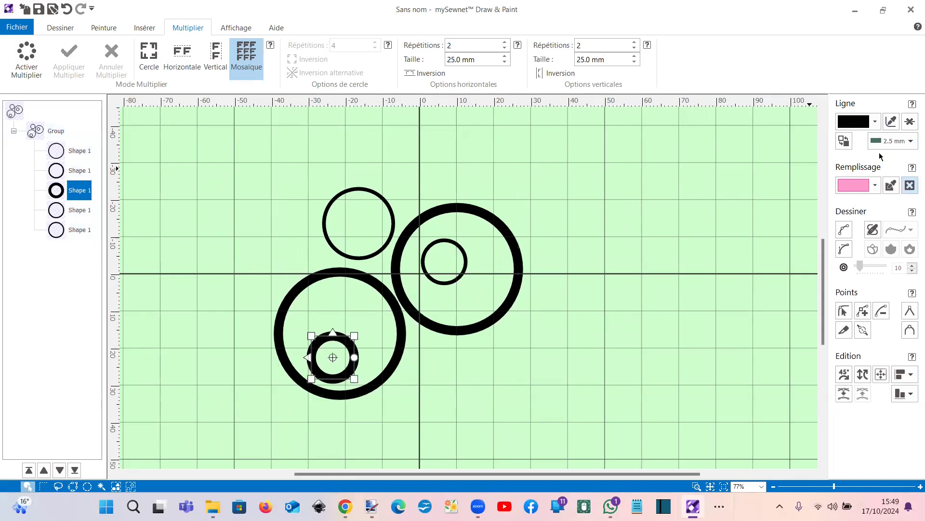
pyautogui.click(897, 142)
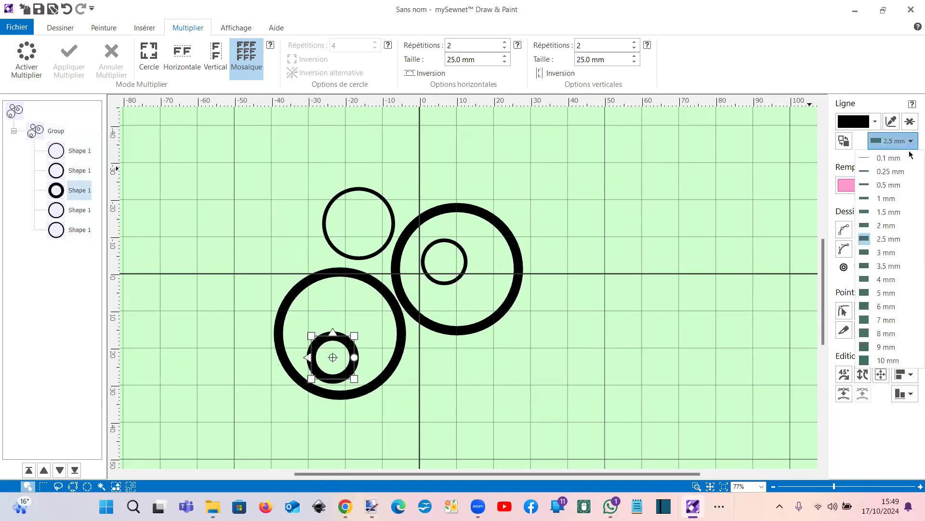
pyautogui.click(877, 199)
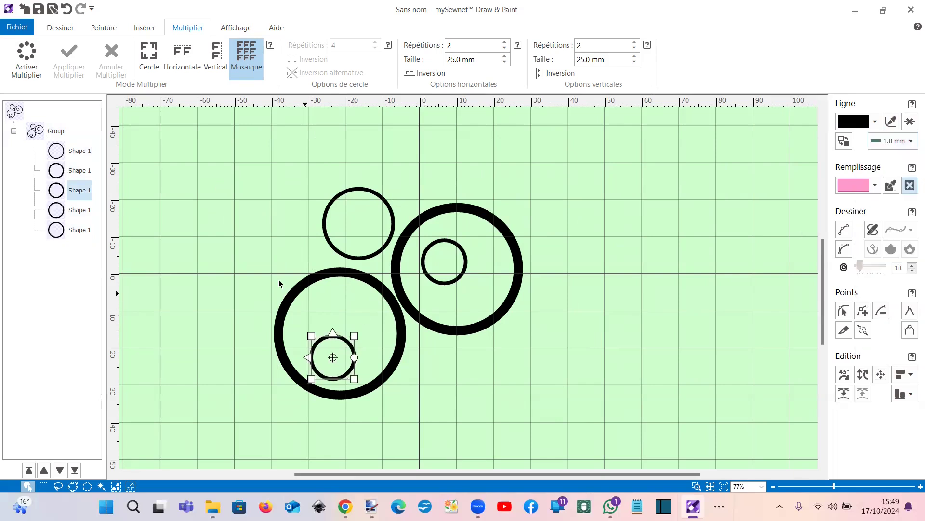
# Set the line width of the large lower-left circle to 1 mm.
pyautogui.click(76, 232)
pyautogui.click(909, 141)
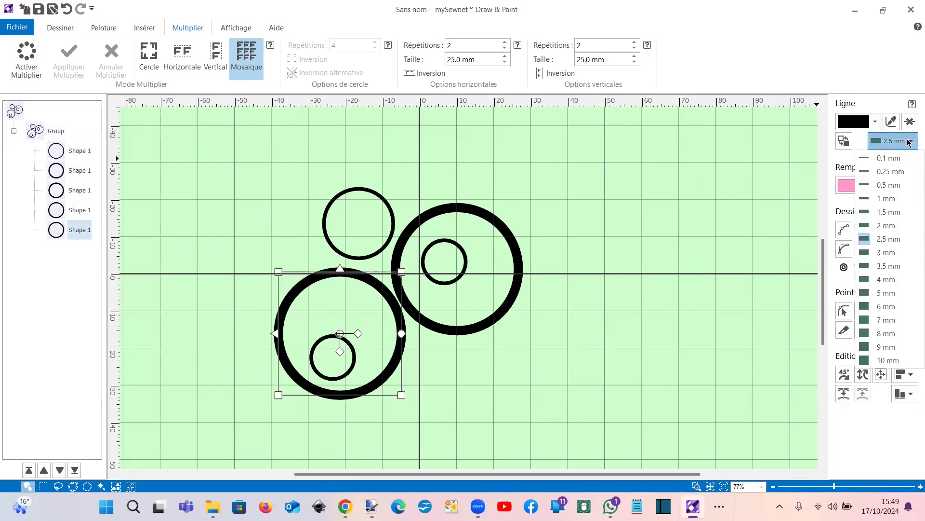
pyautogui.click(877, 199)
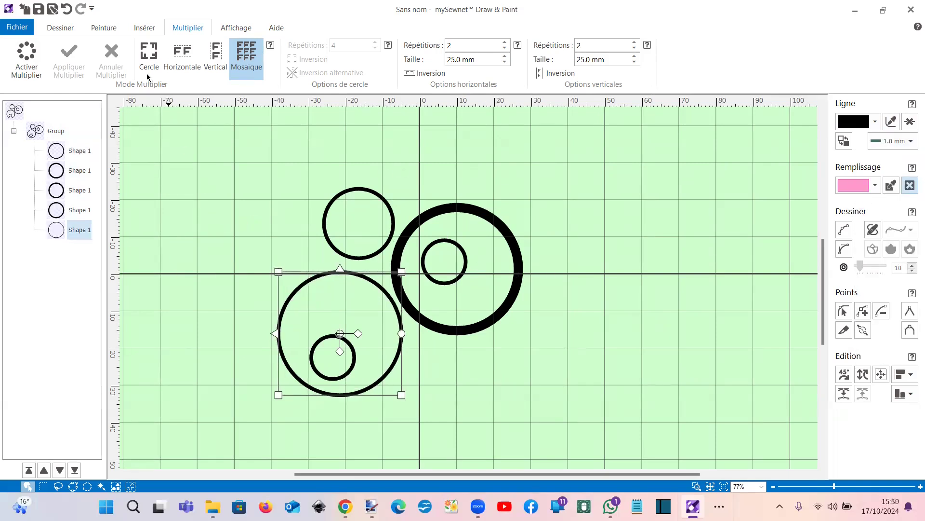
# Select the whole circle group and activate the 2 × 2 mosaic multiplication on it.
pyautogui.click(58, 28)
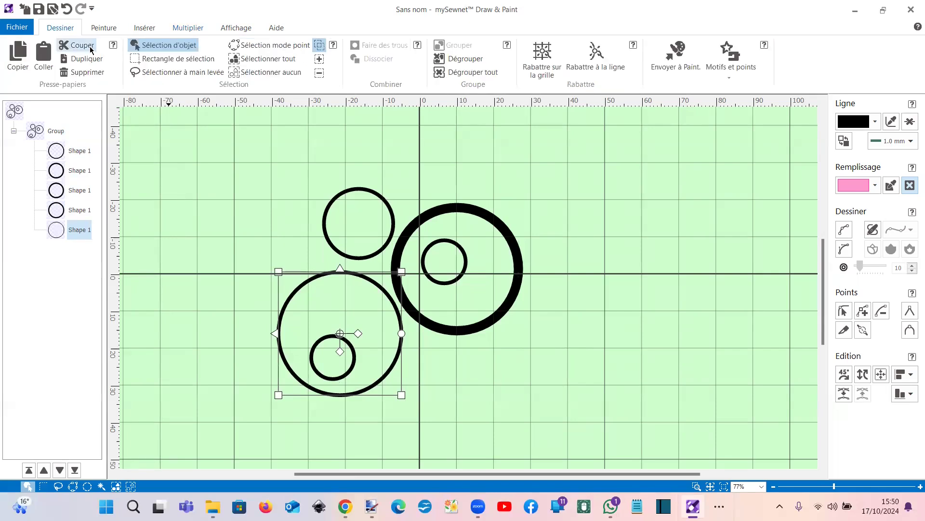
pyautogui.click(268, 58)
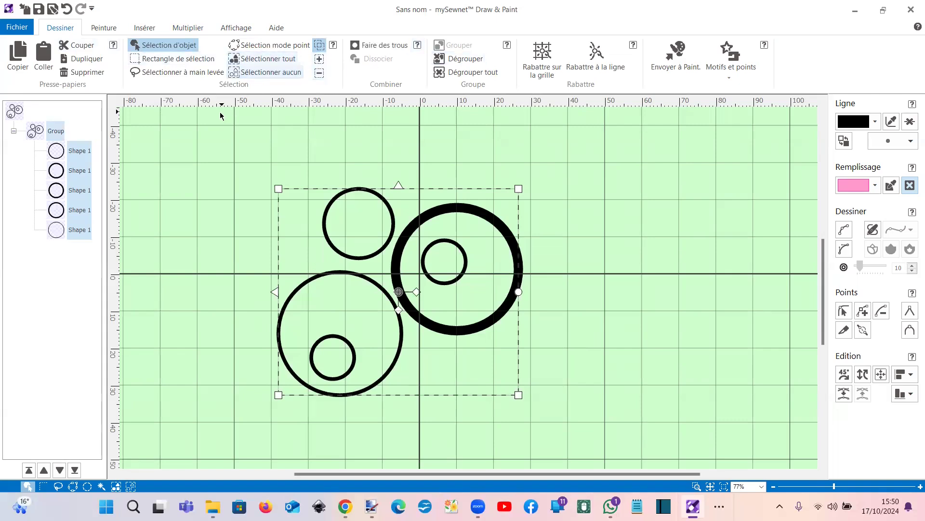
pyautogui.click(14, 131)
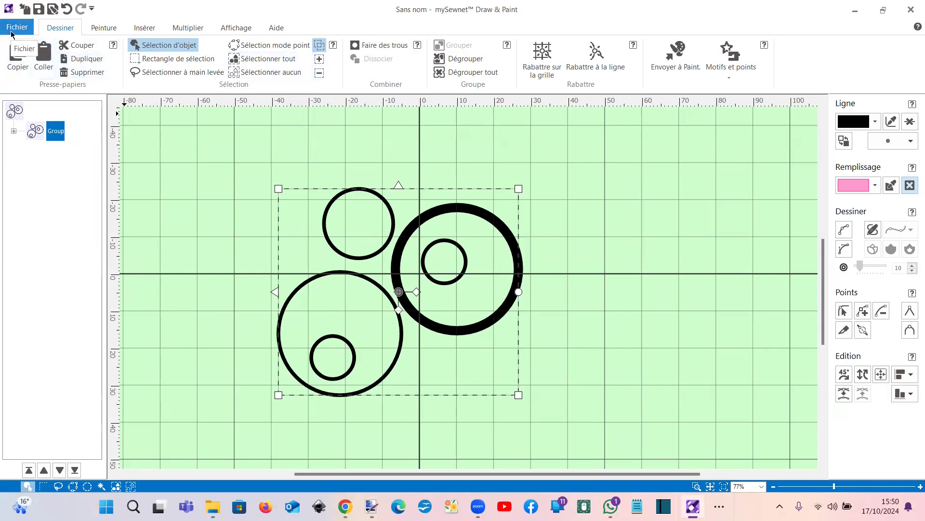
pyautogui.click(190, 28)
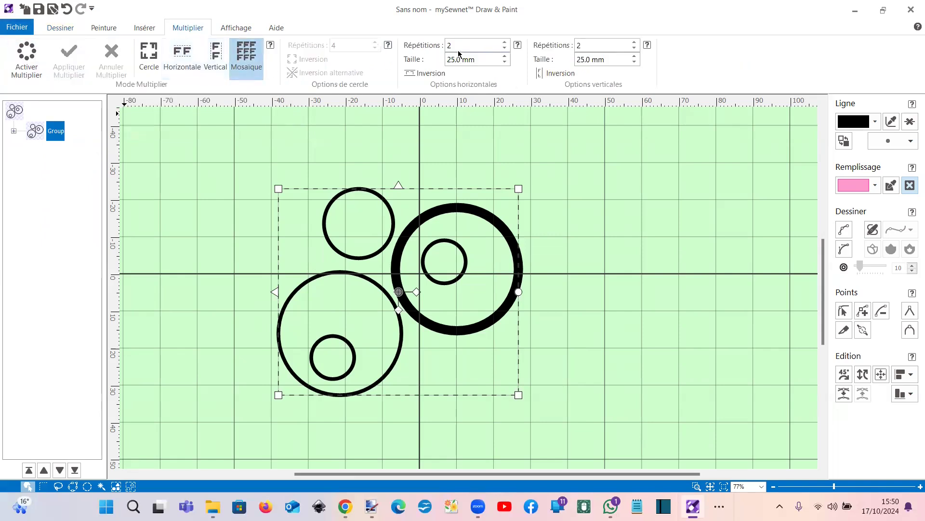
pyautogui.click(27, 63)
# Shrink the circle group, fit it inside the upper-left 25 mm tile and apply the mosaic multiplication.
pyautogui.moveTo(278, 188); pyautogui.dragTo(417, 301)
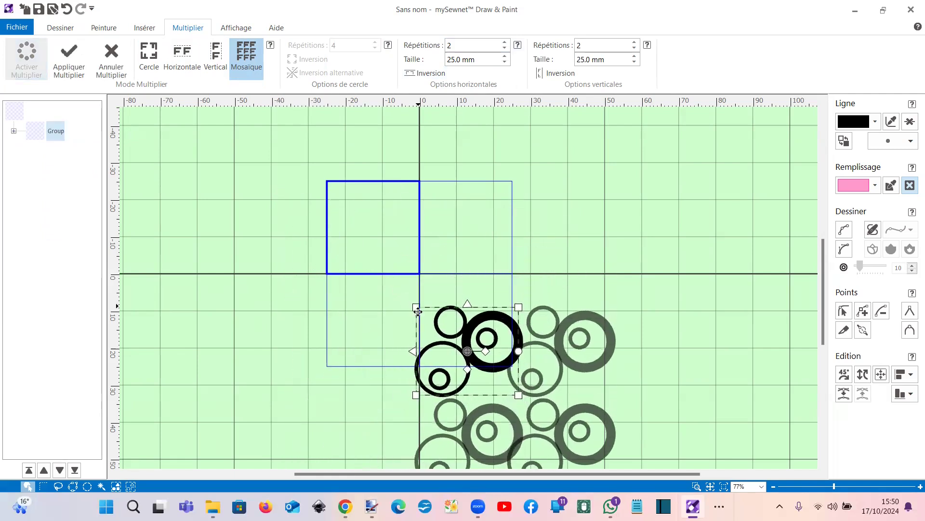
pyautogui.moveTo(425, 335); pyautogui.dragTo(336, 212)
pyautogui.moveTo(321, 179); pyautogui.dragTo(330, 212)
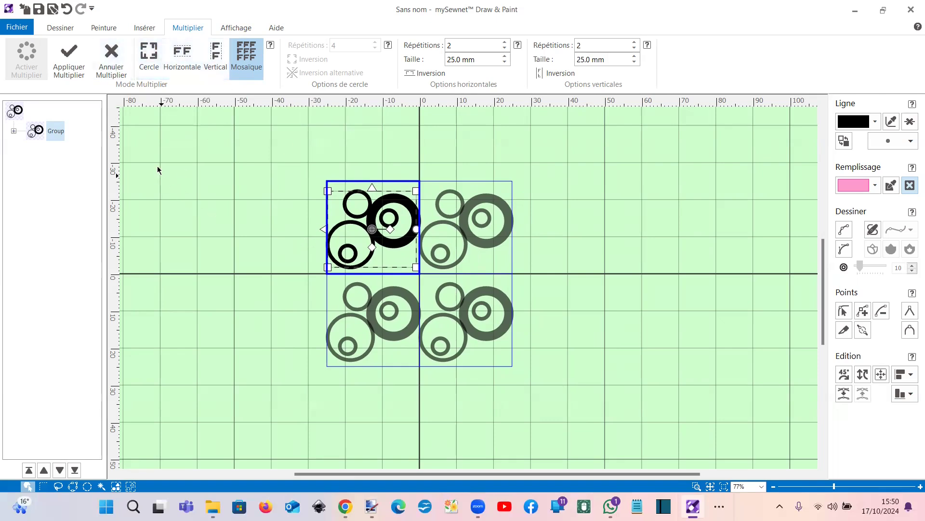
pyautogui.click(73, 61)
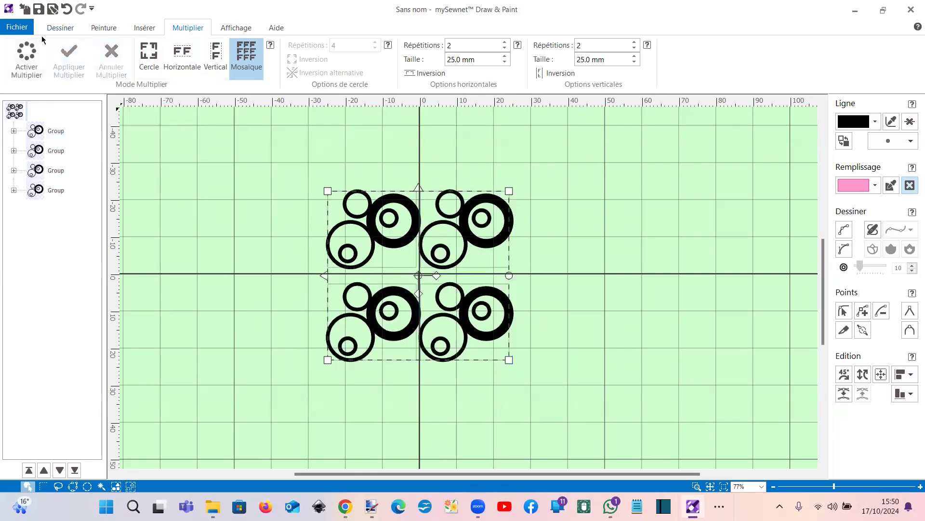
# Export the multiplied circle pattern as a PNG image named "cercles.png 3" in the images folder at medium (150 dpi) resolution.
pyautogui.click(25, 29)
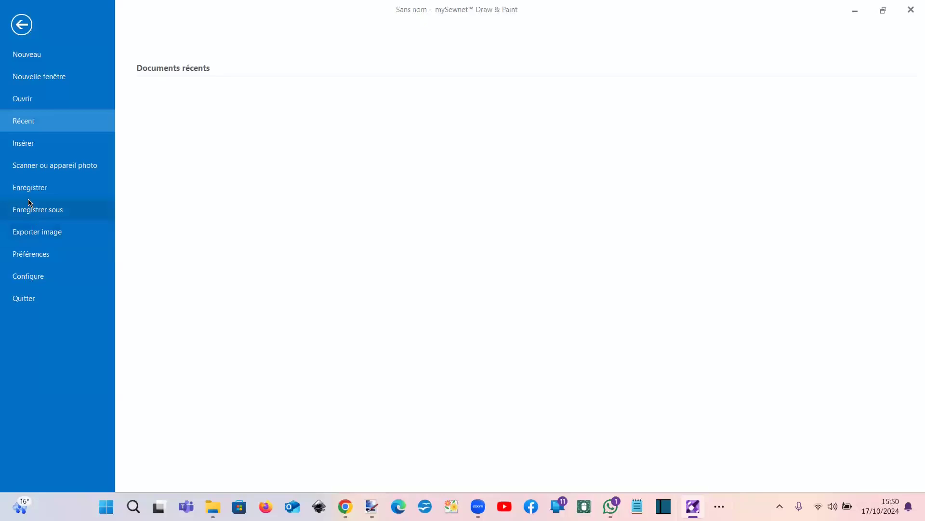
pyautogui.click(27, 233)
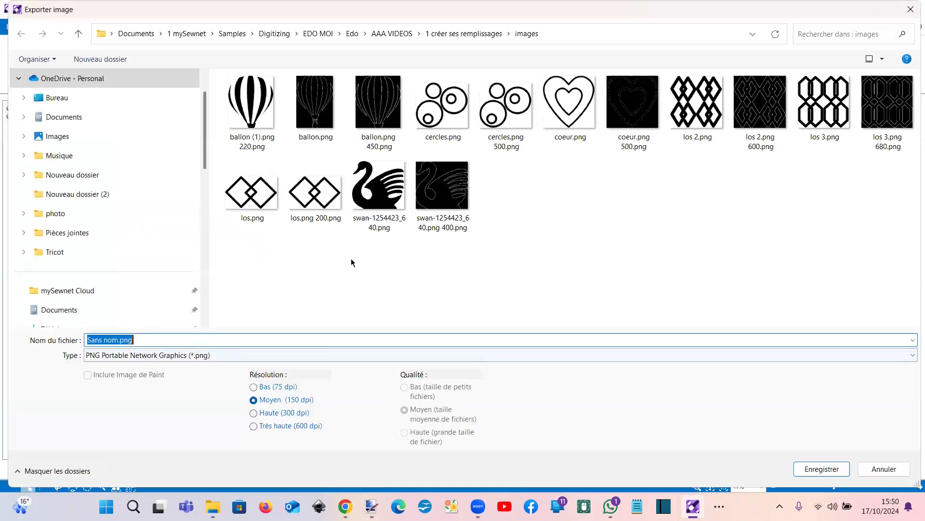
pyautogui.click(506, 108)
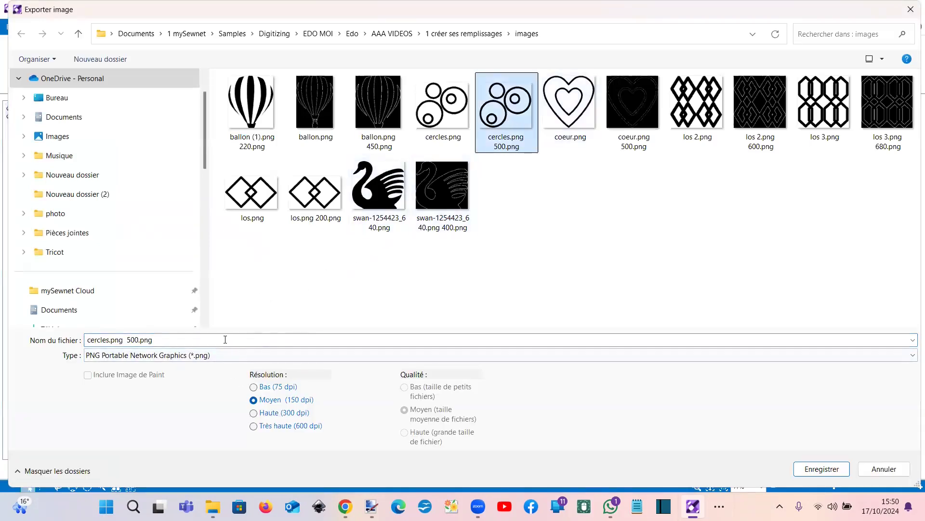
pyautogui.click(225, 339)
pyautogui.doubleClick(225, 339)
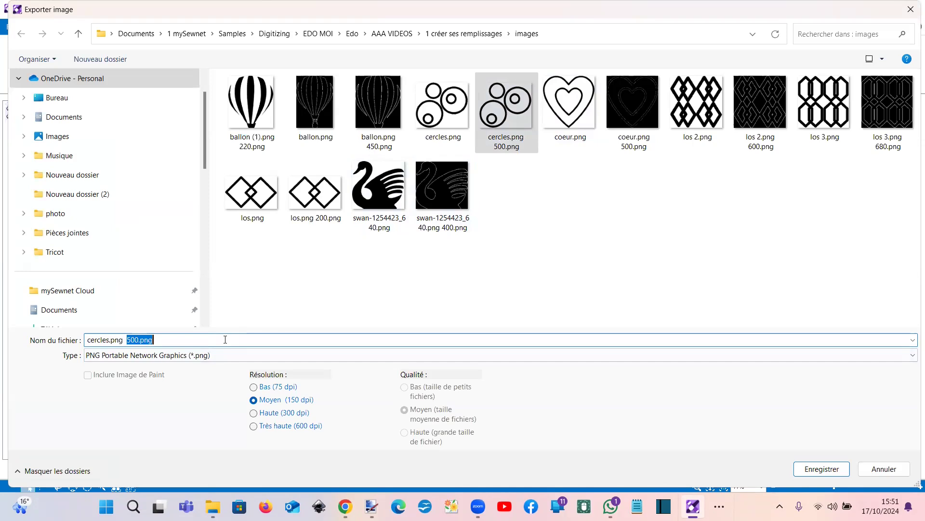
pyautogui.write('3')
pyautogui.press('Return')
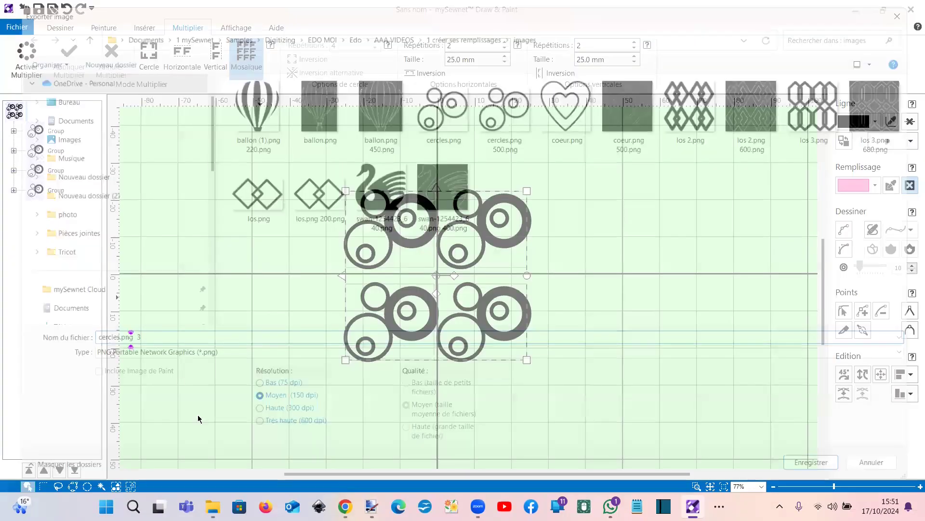
# Switch to Photopea, close the old cercles document and open "cercles.png 3.png" from the images folder.
pyautogui.moveTo(345, 506)
pyautogui.click(337, 458)
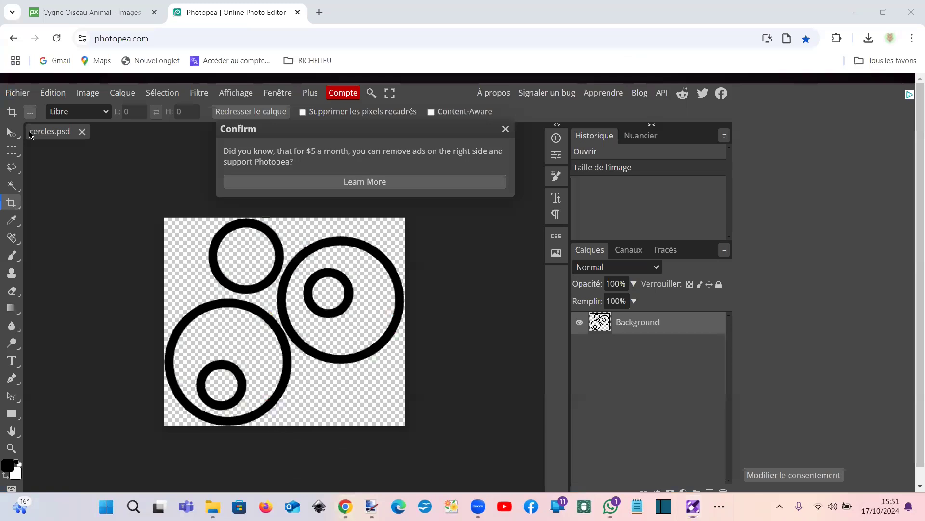
pyautogui.click(506, 129)
pyautogui.click(83, 131)
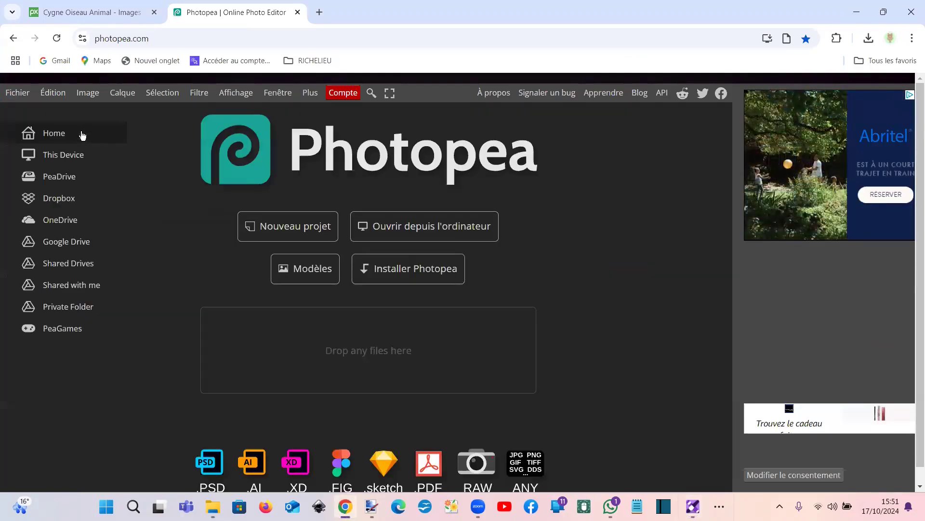
pyautogui.click(20, 93)
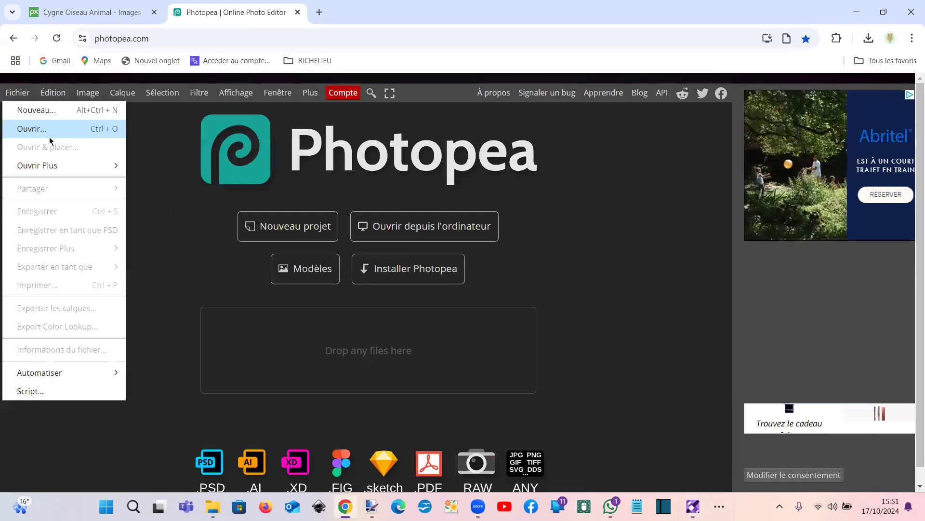
pyautogui.click(95, 128)
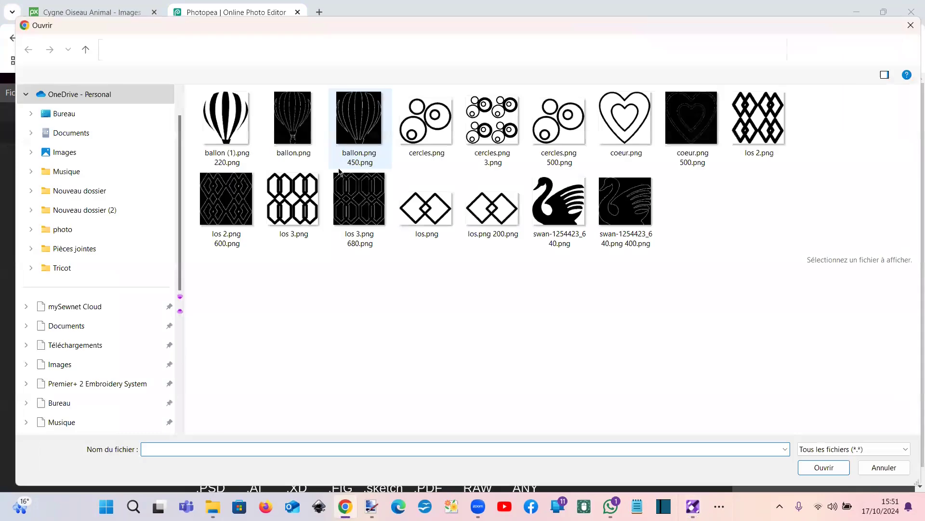
pyautogui.doubleClick(491, 121)
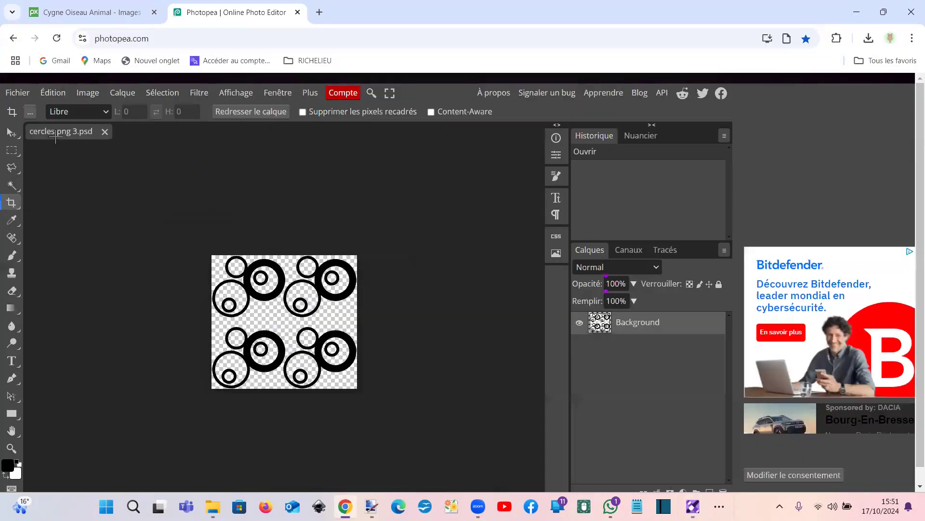
# Resize the circle pattern image to a width of 500 pixels.
pyautogui.click(91, 93)
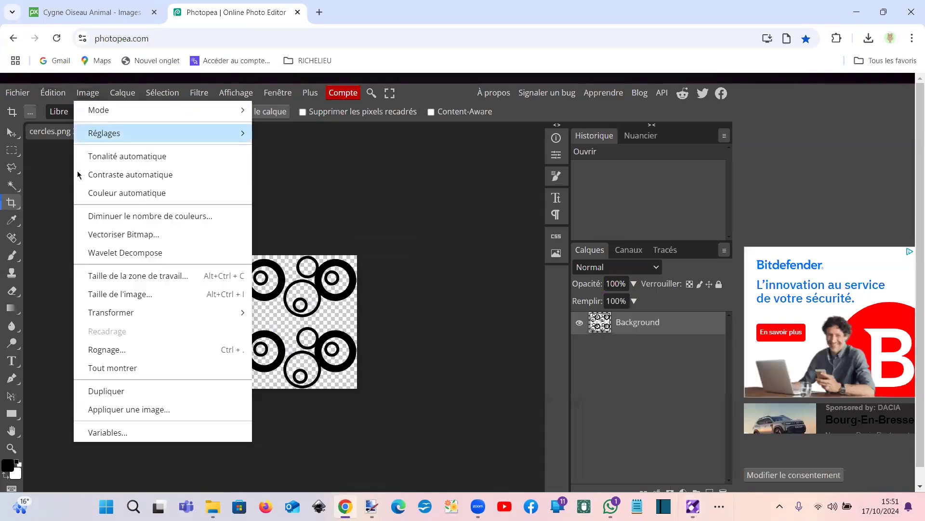
pyautogui.click(99, 295)
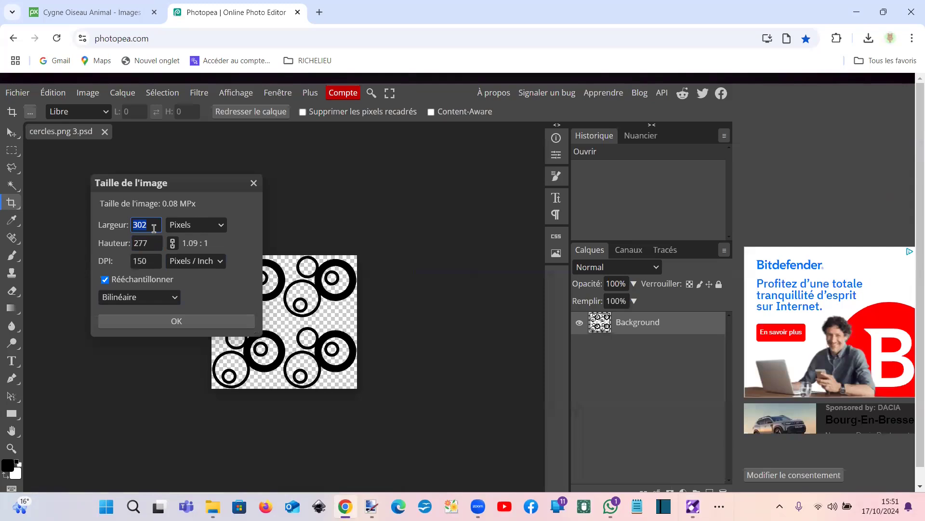
pyautogui.write('500')
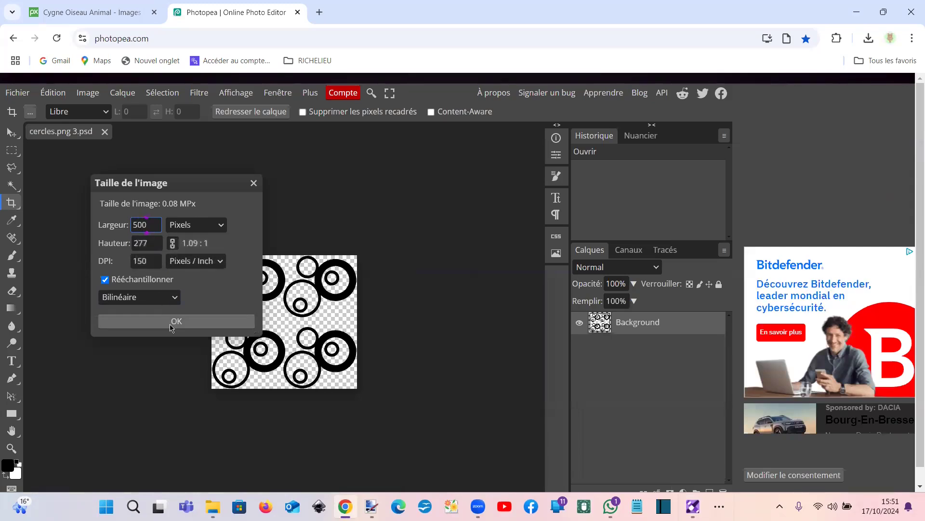
pyautogui.click(169, 321)
# Export the resized circle pattern as a PNG named "cercles.png 3".
pyautogui.click(19, 93)
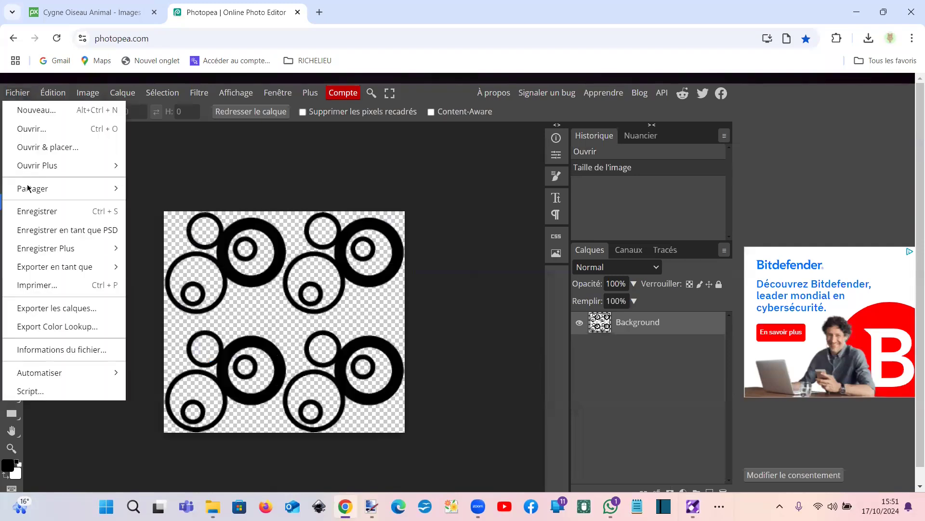
pyautogui.moveTo(64, 266)
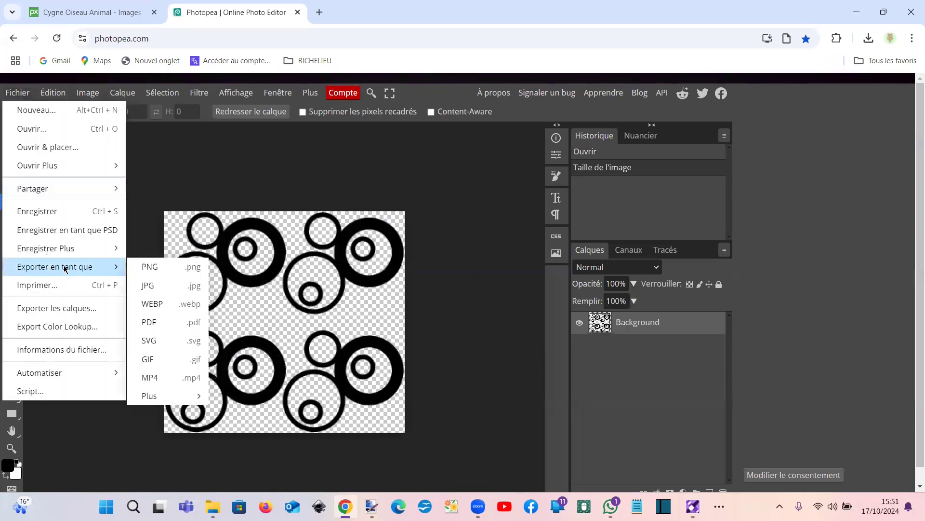
pyautogui.click(149, 268)
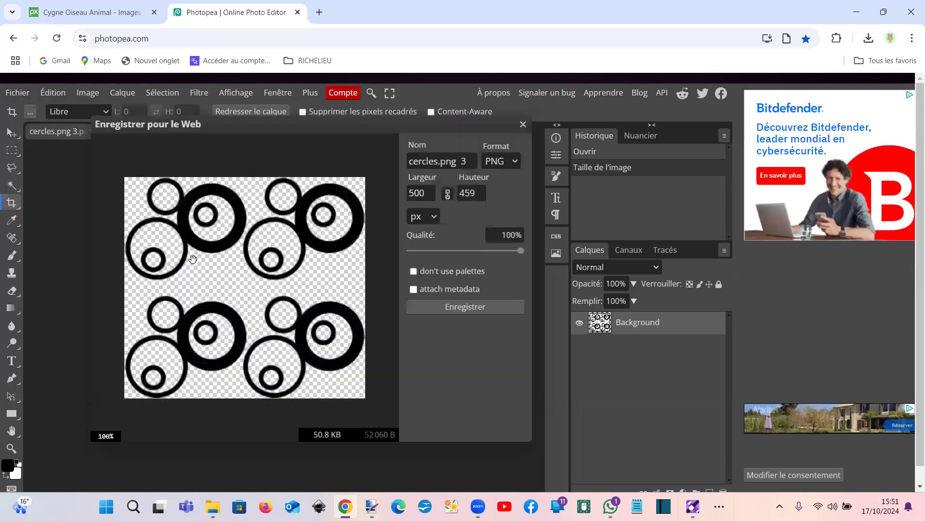
pyautogui.click(461, 311)
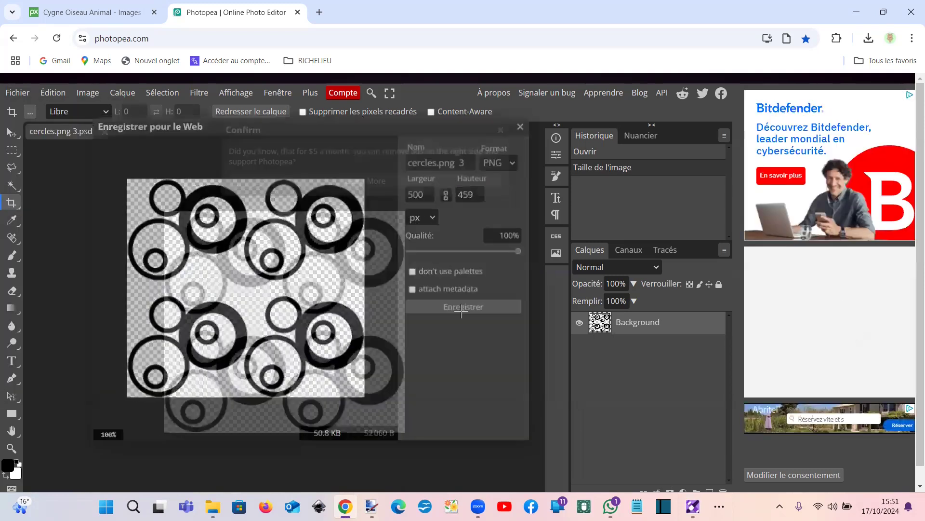
# Open the downloaded PNG in Photos, save a copy as "cercles.png 3.png 500.png" in the images folder and close the viewer.
pyautogui.moveTo(776, 69)
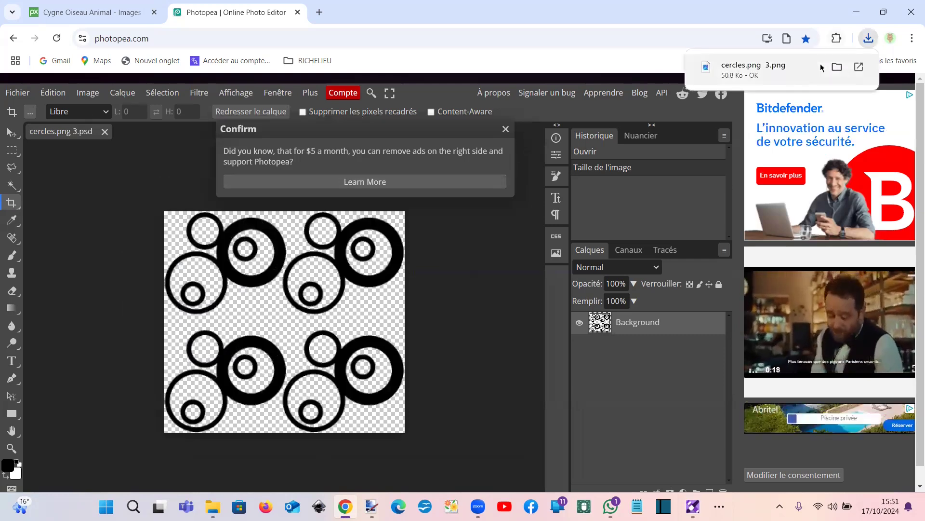
pyautogui.click(776, 68)
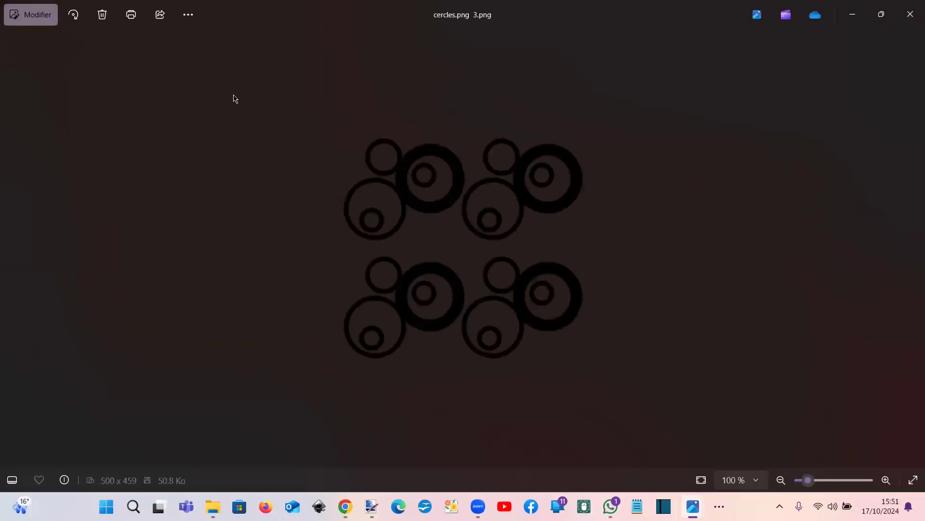
pyautogui.click(37, 25)
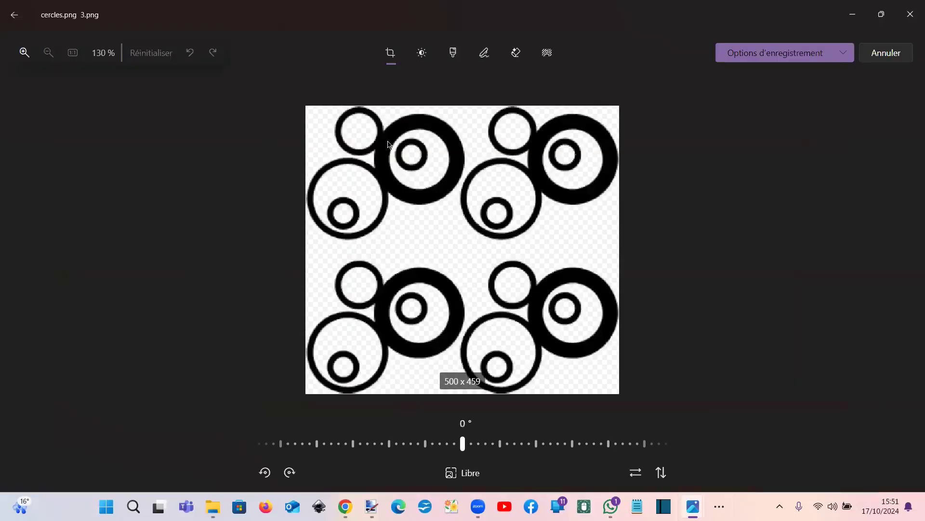
pyautogui.click(756, 51)
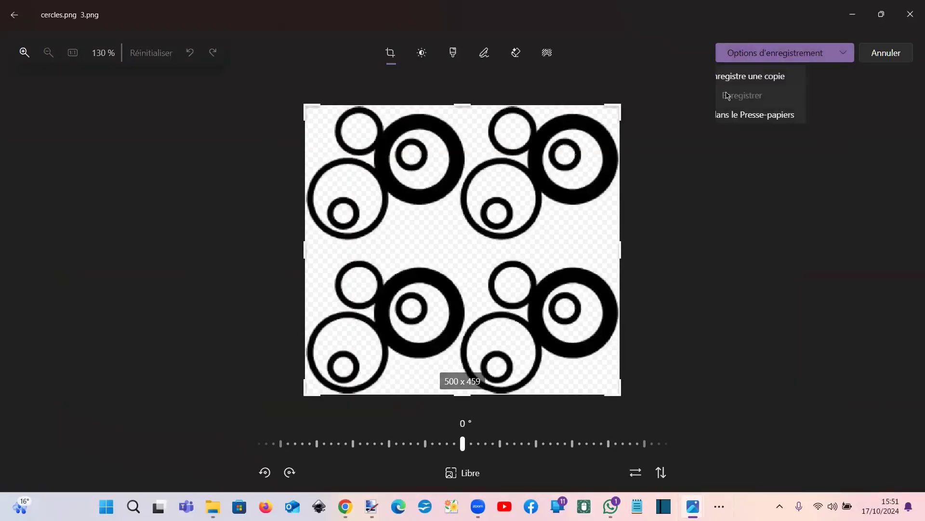
pyautogui.click(412, 172)
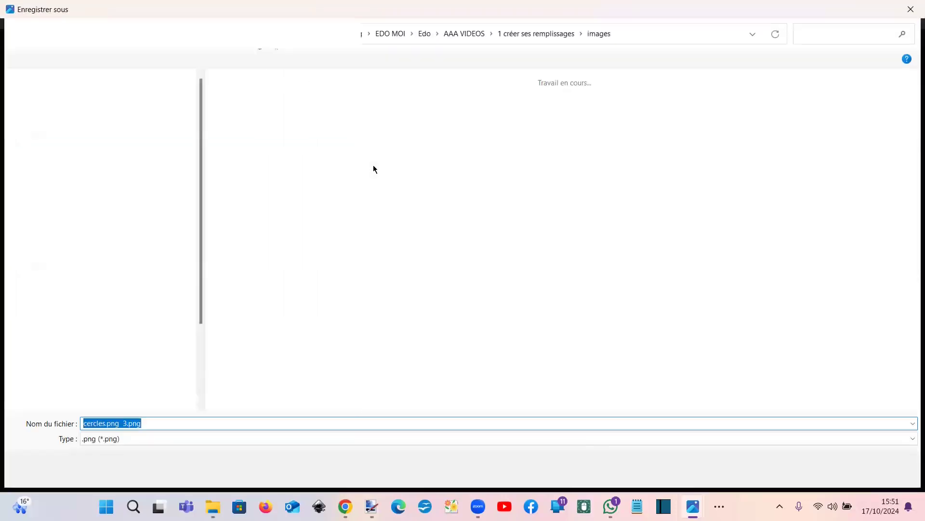
pyautogui.click(266, 423)
pyautogui.write('500')
pyautogui.press('Return')
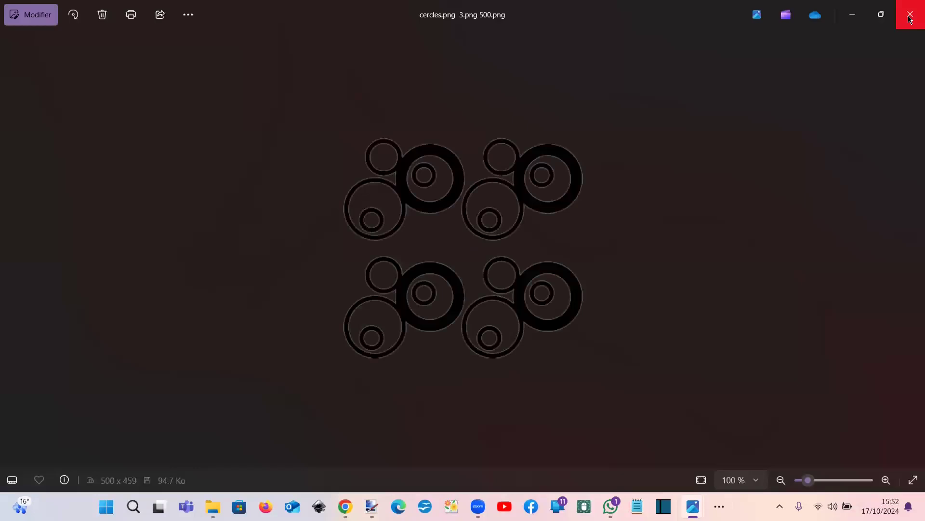
pyautogui.click(910, 17)
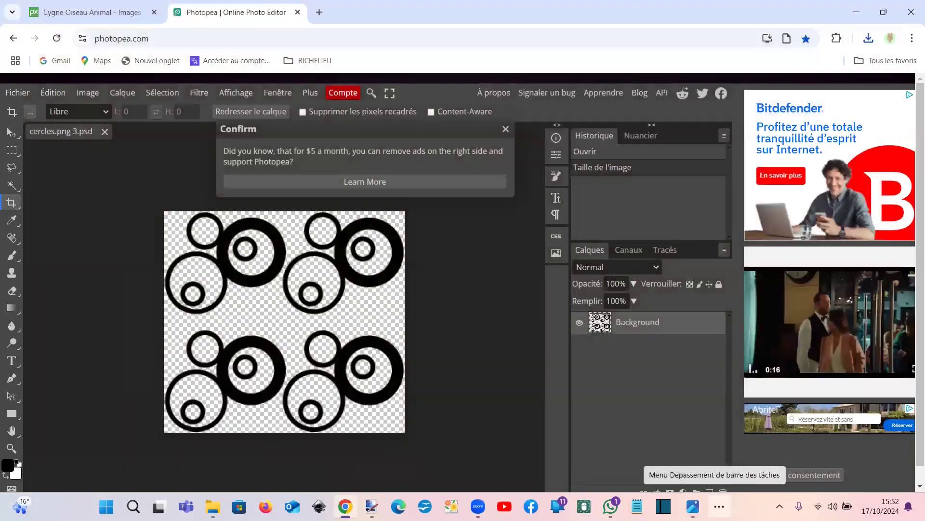
# Switch to mySewnet Digitizing and finish the background editing session.
pyautogui.click(720, 506)
pyautogui.click(709, 474)
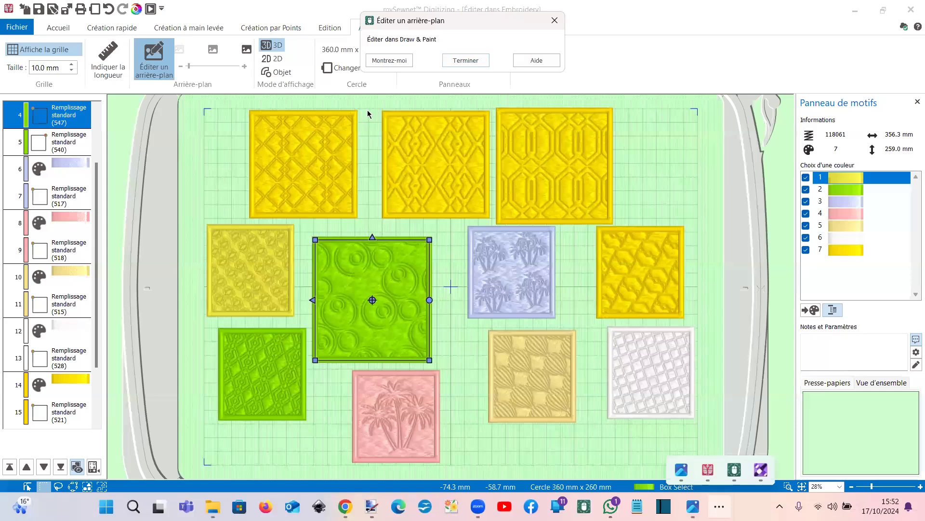
pyautogui.click(461, 60)
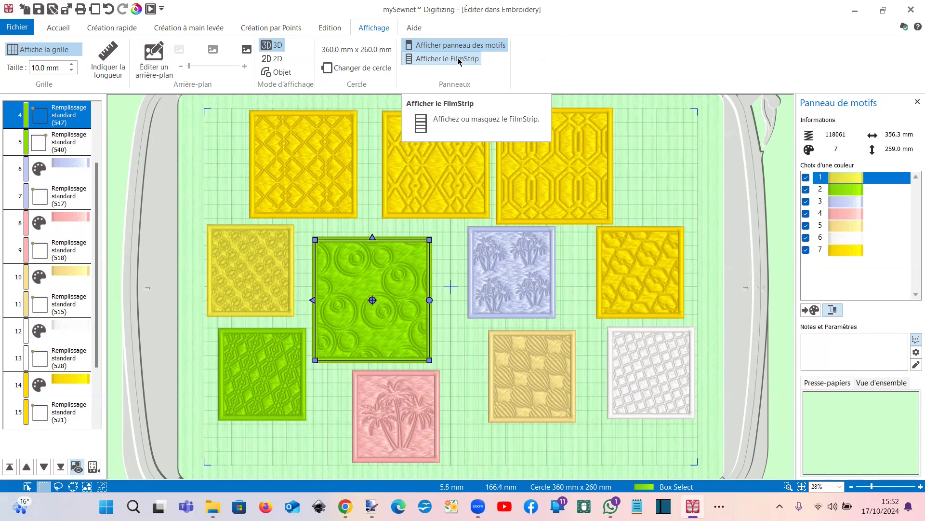
# Import "cercles.png 3.png 500.png" into the custom fill patterns and close the fill manager.
pyautogui.scroll(1, 357, 67)
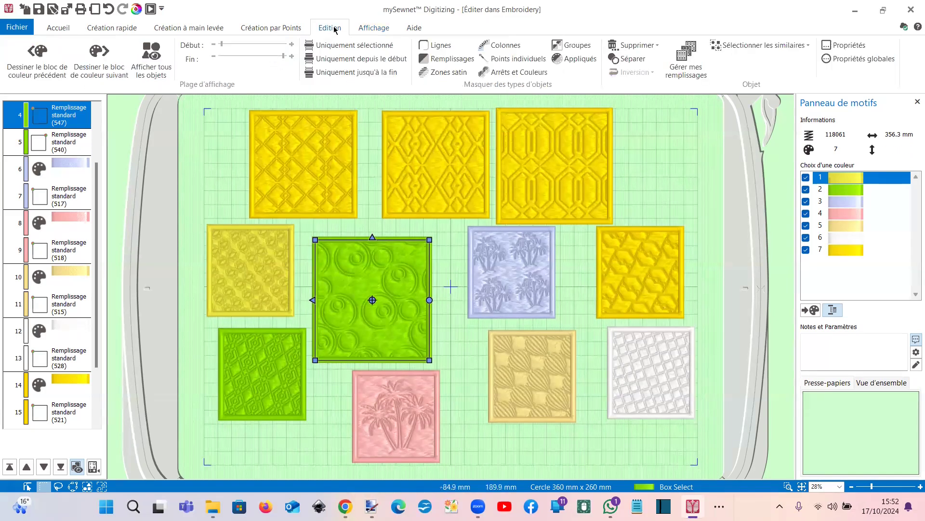
pyautogui.click(693, 77)
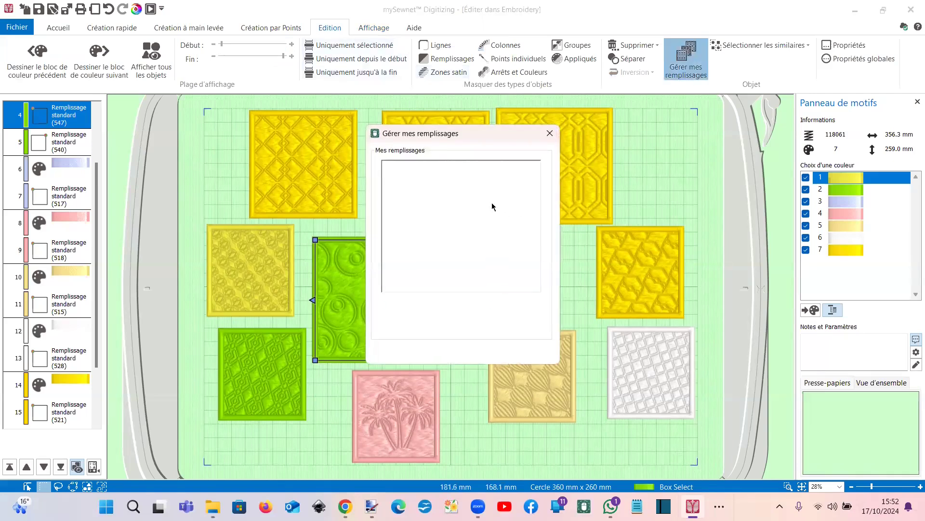
pyautogui.click(484, 329)
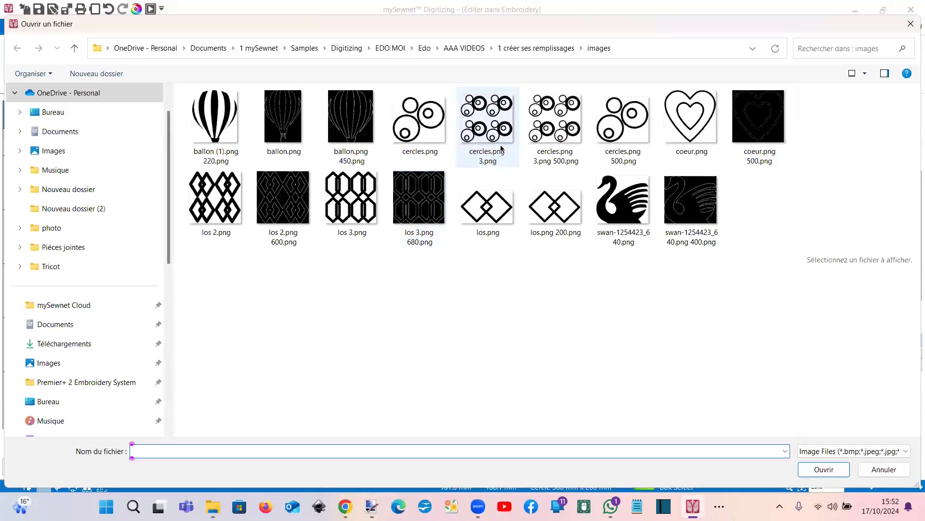
pyautogui.click(556, 121)
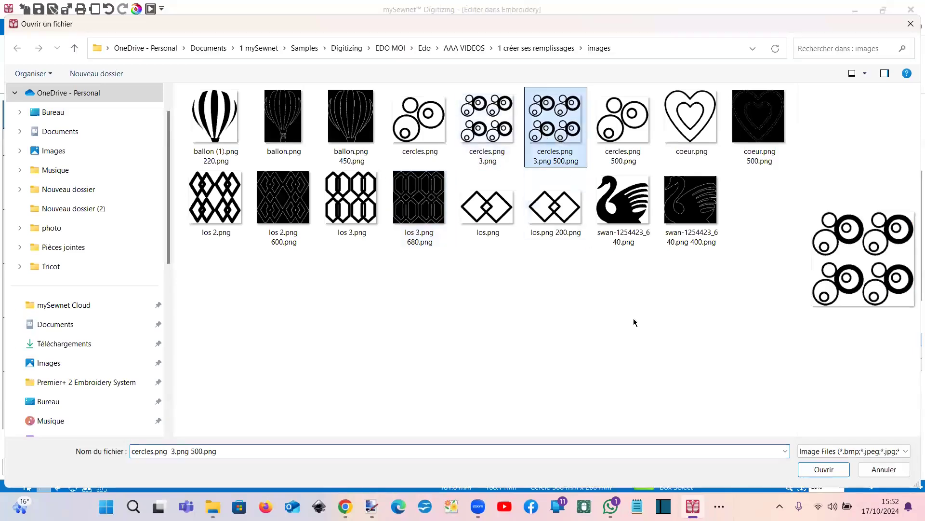
pyautogui.click(819, 469)
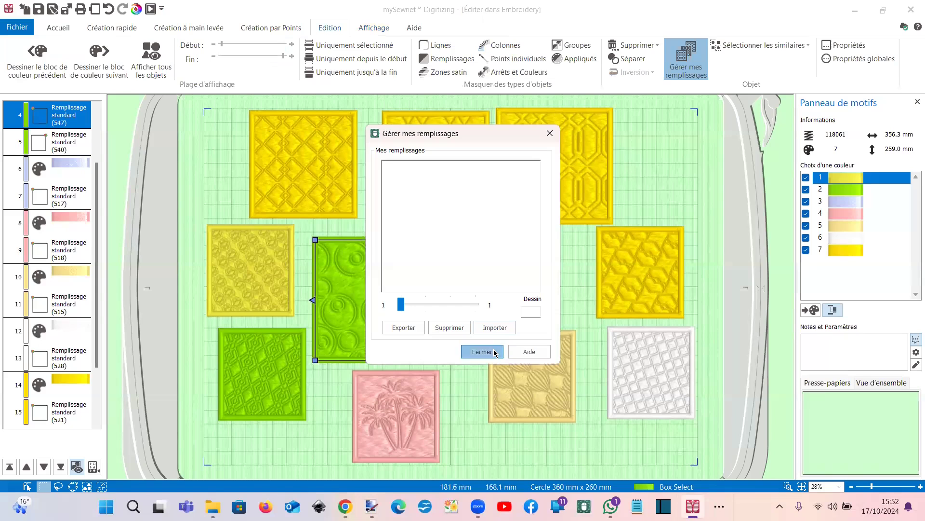
pyautogui.click(494, 351)
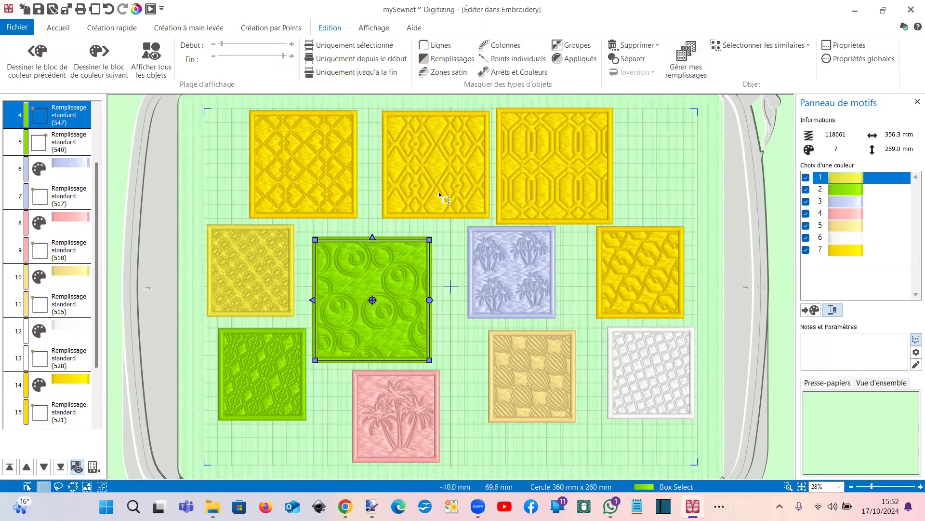
# Apply custom fill pattern 548 from My Patterns 4 to the pink palm-tree square.
pyautogui.press('Escape')
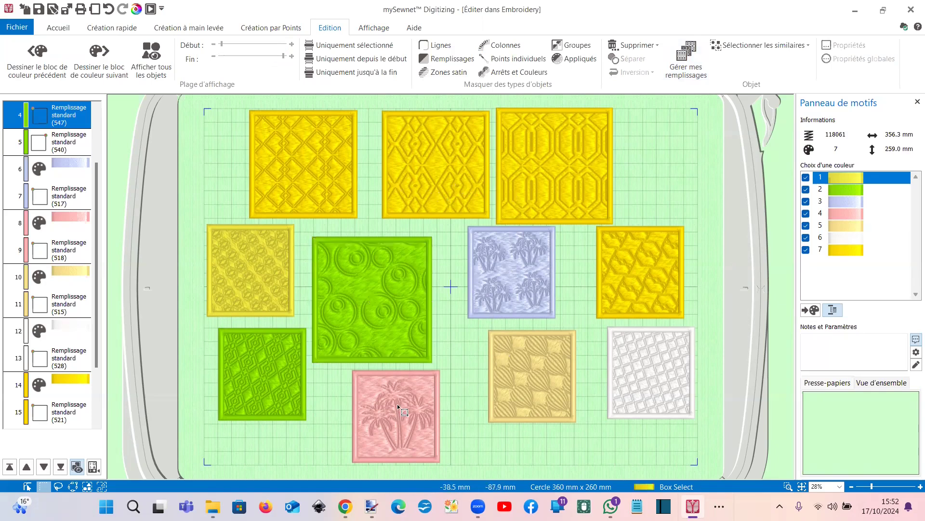
pyautogui.click(397, 404)
pyautogui.doubleClick(407, 404)
pyautogui.click(386, 207)
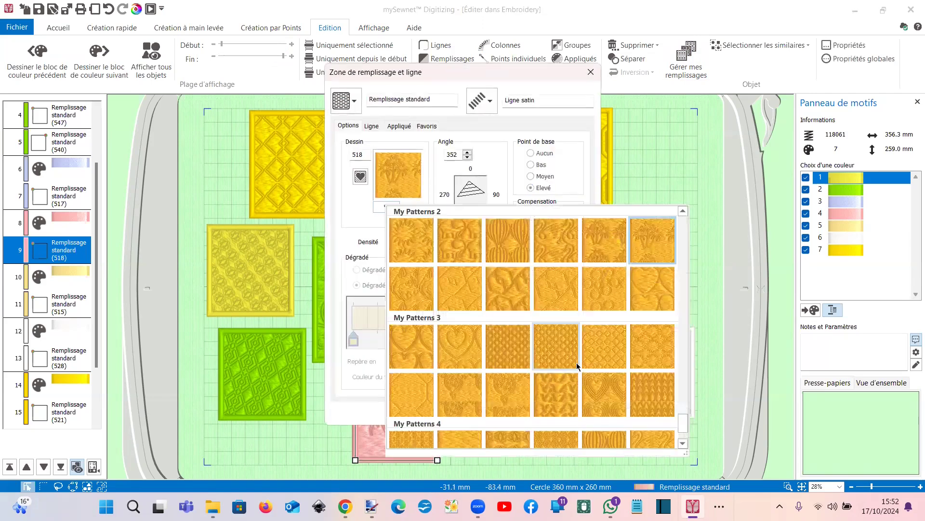
pyautogui.scroll(-2, 580, 357)
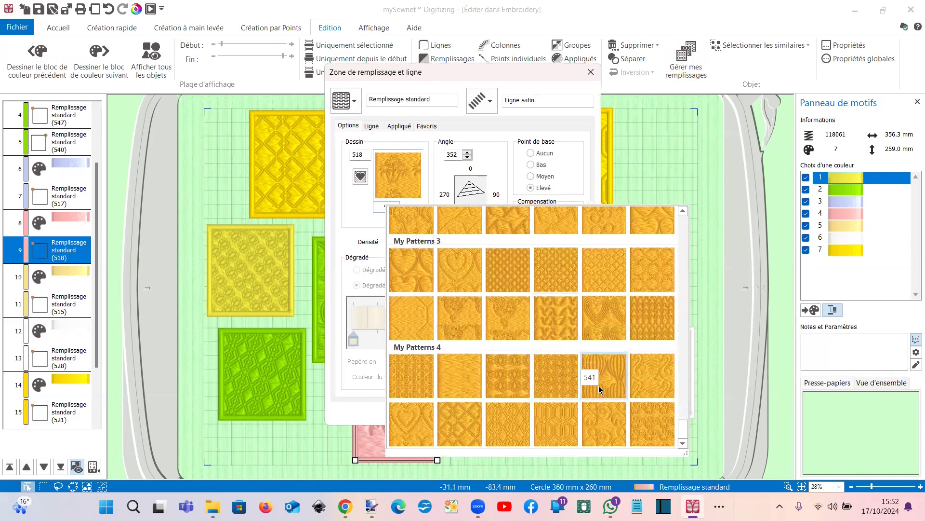
pyautogui.click(658, 430)
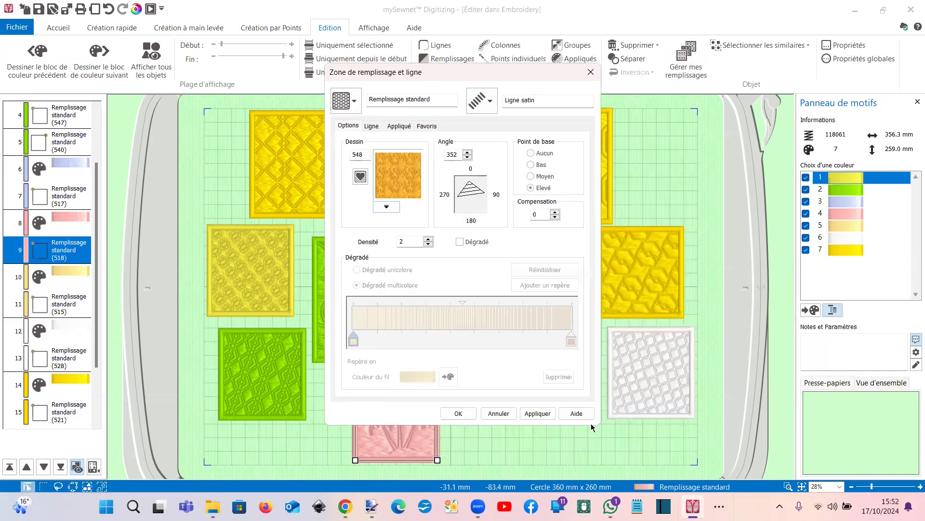
pyautogui.click(456, 413)
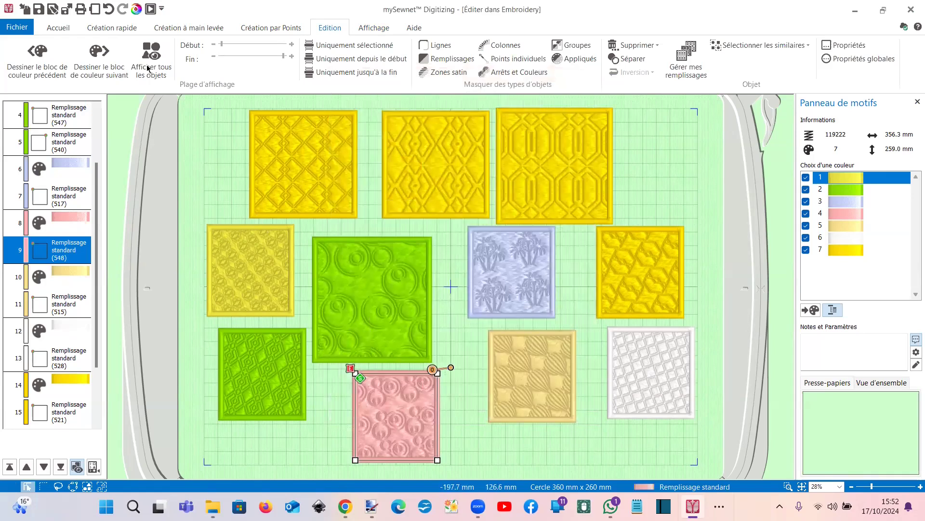
# Enlarge the pink square to nearly double its size and move it right so its whole circle pattern is exposed.
pyautogui.click(95, 30)
pyautogui.click(58, 30)
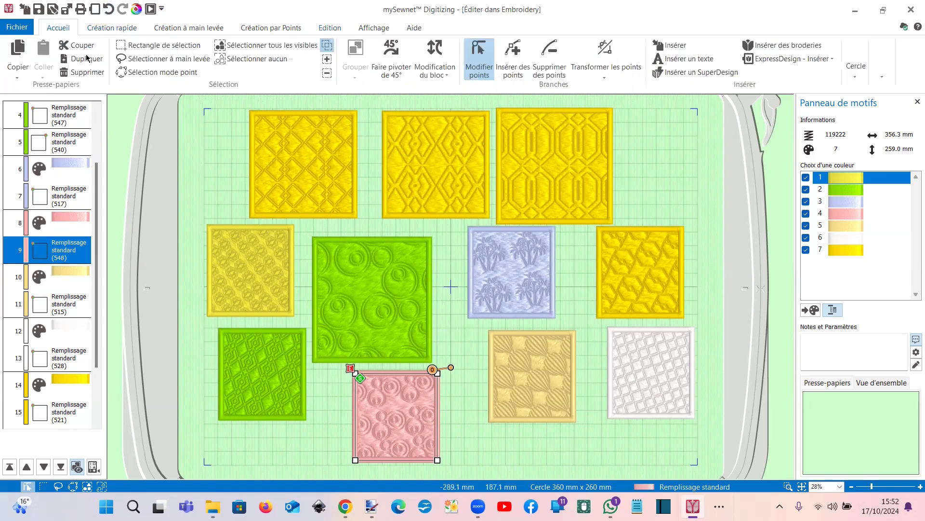
pyautogui.click(154, 45)
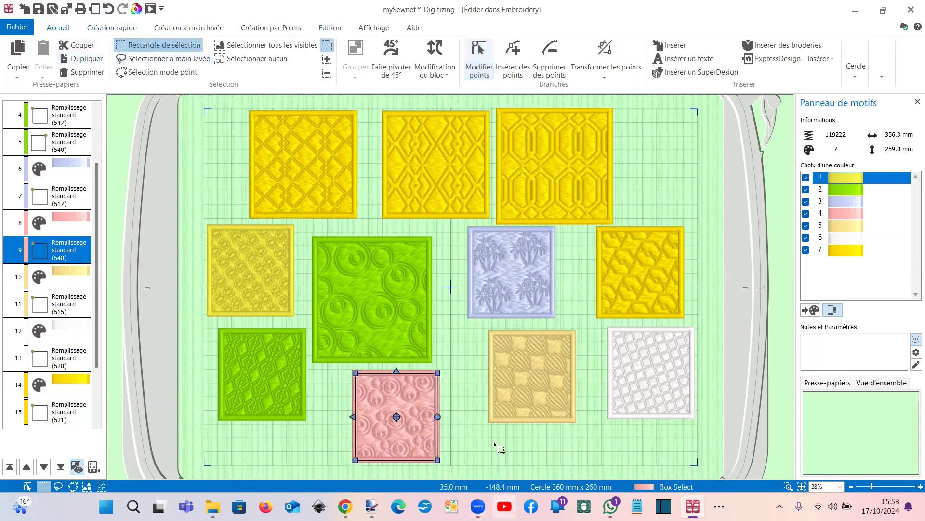
pyautogui.moveTo(437, 373); pyautogui.dragTo(545, 337)
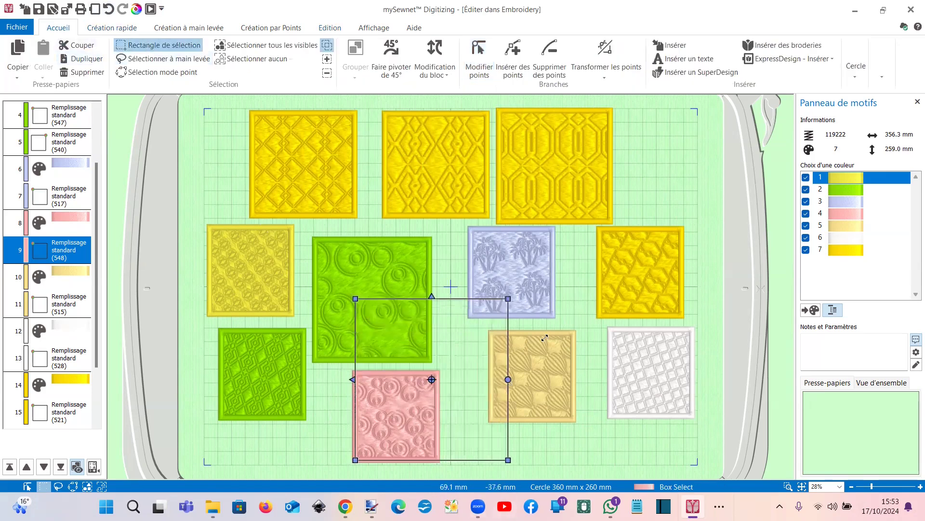
pyautogui.moveTo(479, 365); pyautogui.dragTo(520, 369)
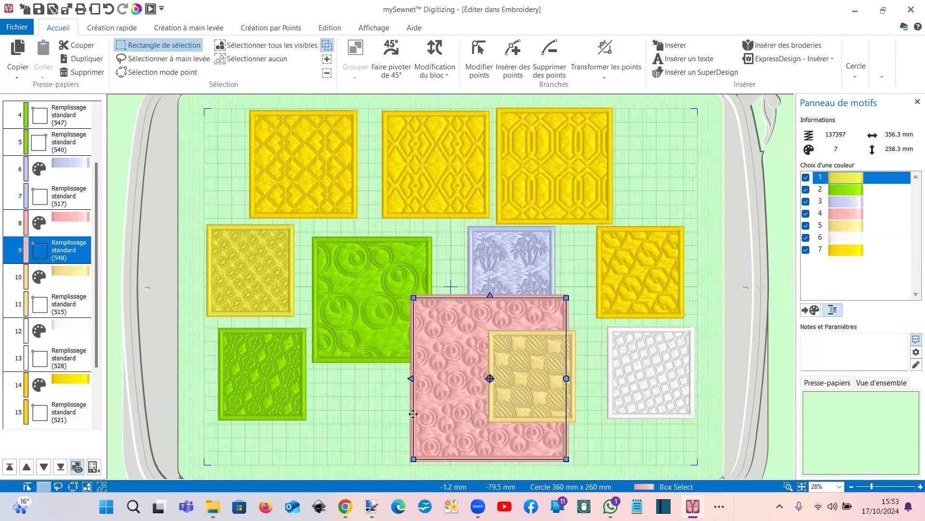
# Switch to Photopea, dismiss the ad-removal offer and resize the circle pattern image to 200 pixels wide.
pyautogui.hotkey('alt', 'Tab')
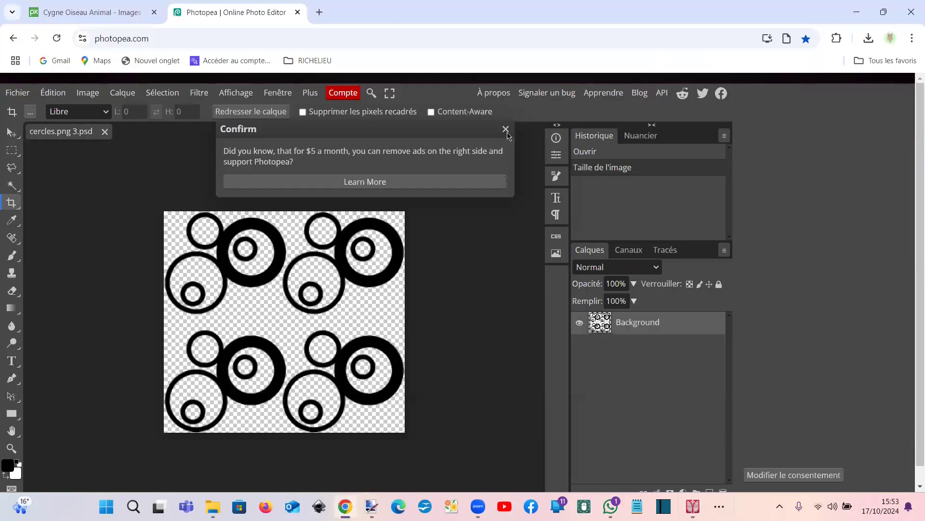
pyautogui.click(505, 130)
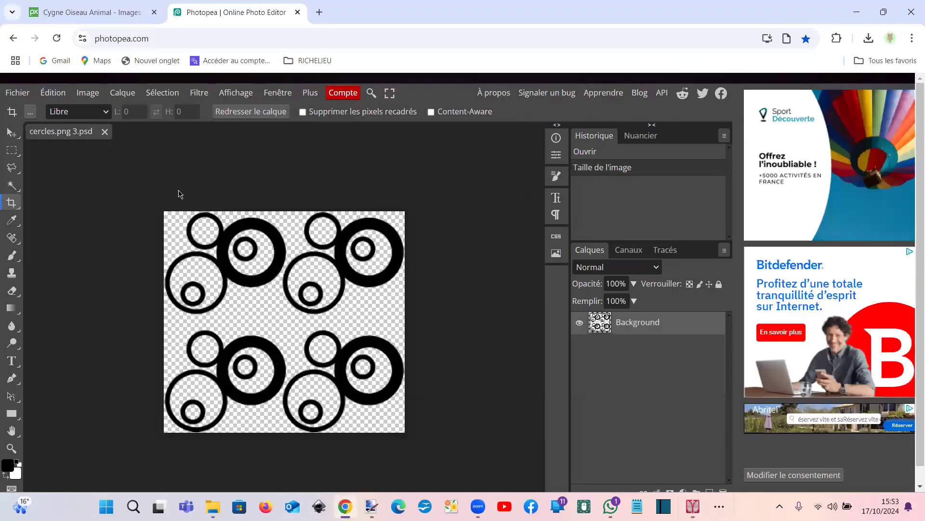
pyautogui.click(86, 95)
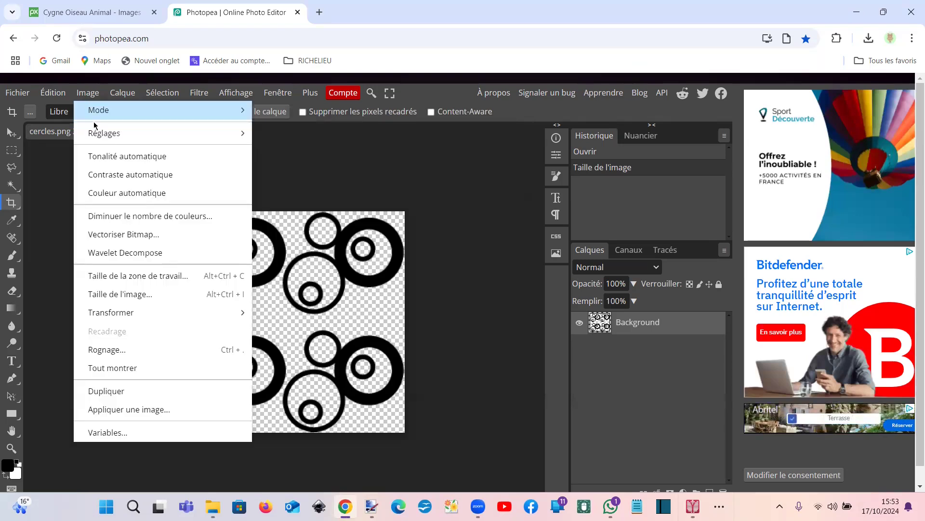
pyautogui.click(150, 297)
pyautogui.click(139, 297)
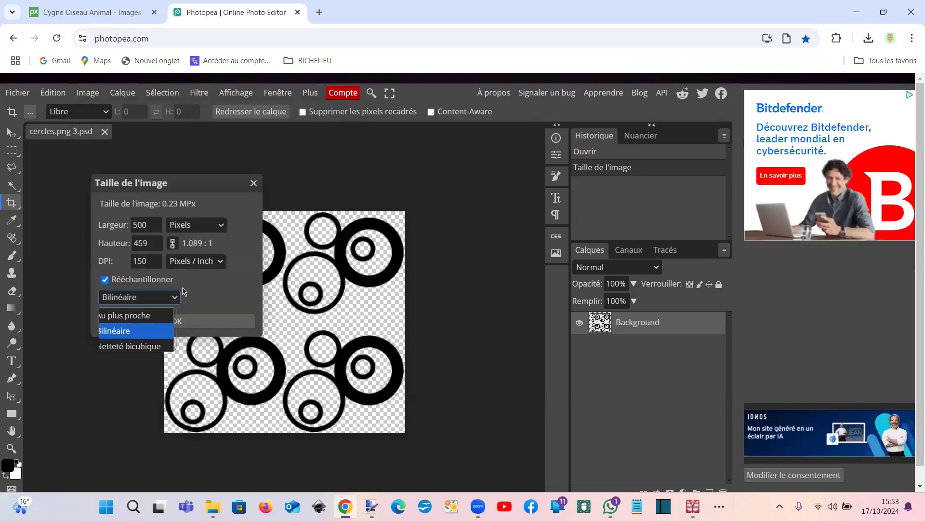
pyautogui.click(148, 225)
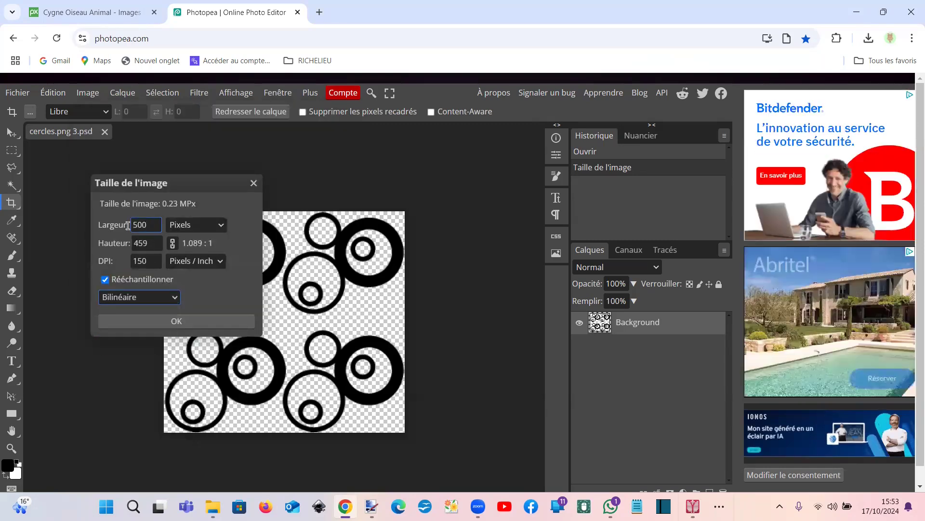
pyautogui.doubleClick(153, 224)
pyautogui.write('200')
pyautogui.click(163, 320)
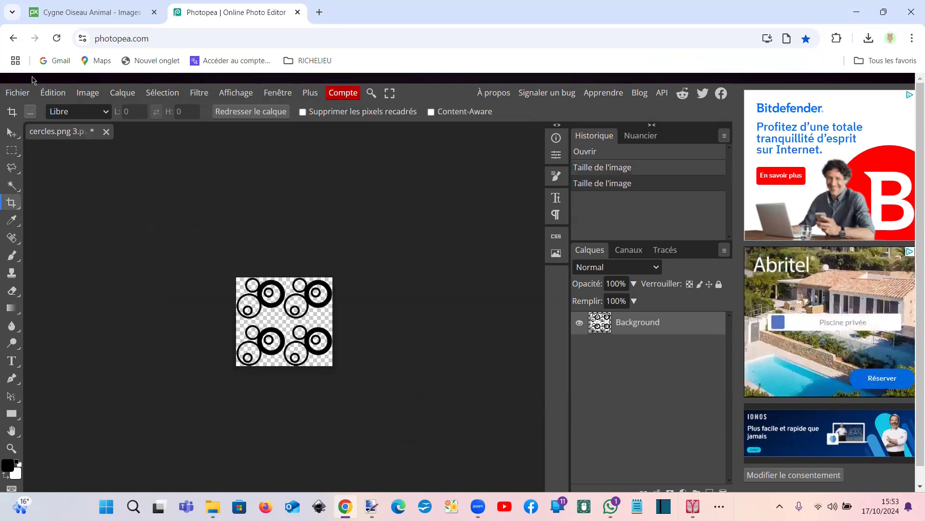
# Export the reduced circle pattern as a PNG.
pyautogui.click(18, 92)
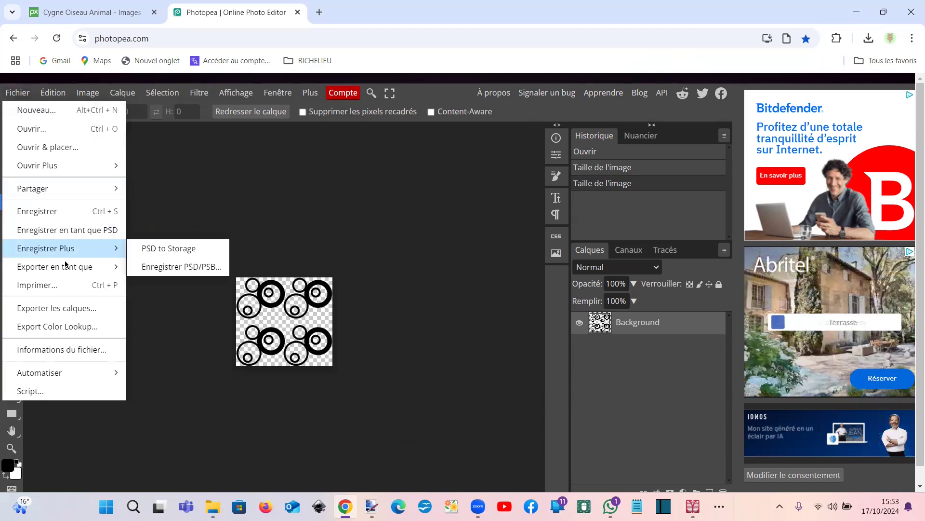
pyautogui.moveTo(96, 266)
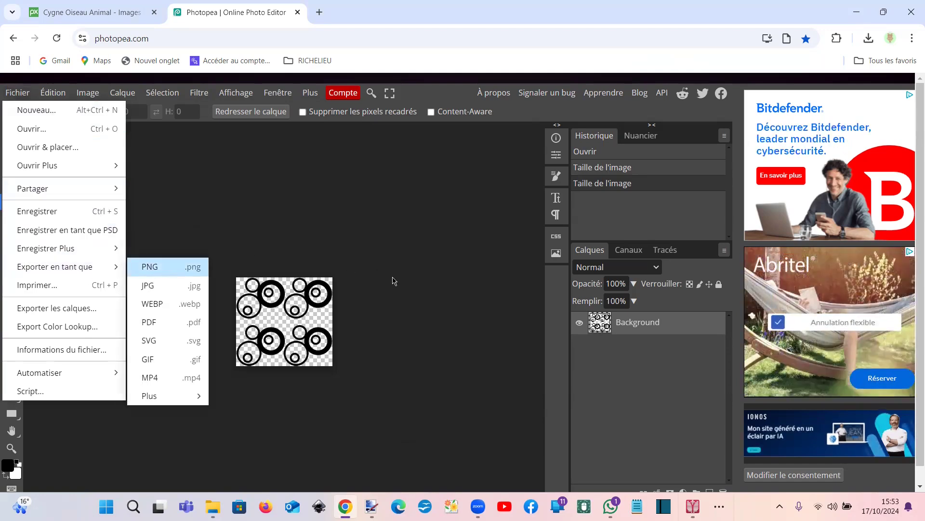
pyautogui.press('Return')
pyautogui.click(460, 308)
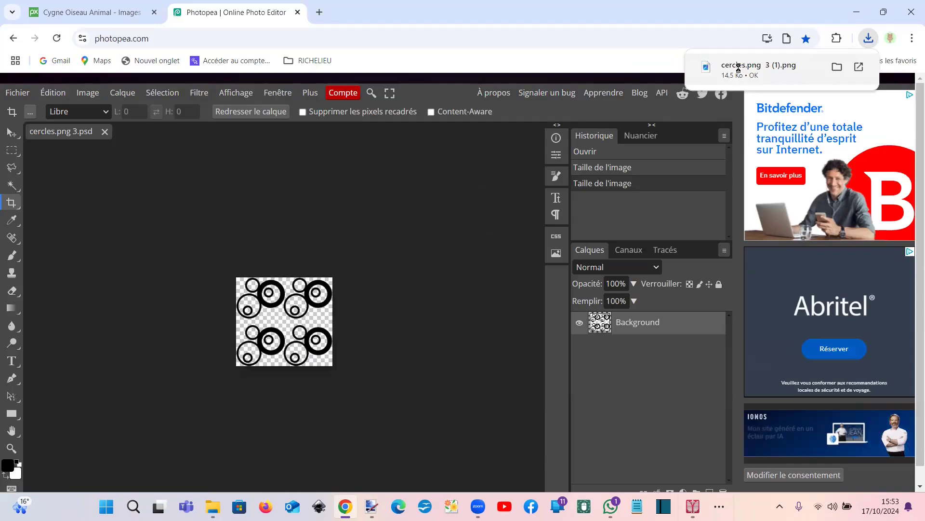
# Open the downloaded PNG in Photos, save a copy as "cercles.png 3 (1).png 200.png" in the images folder and close the viewer.
pyautogui.click(738, 69)
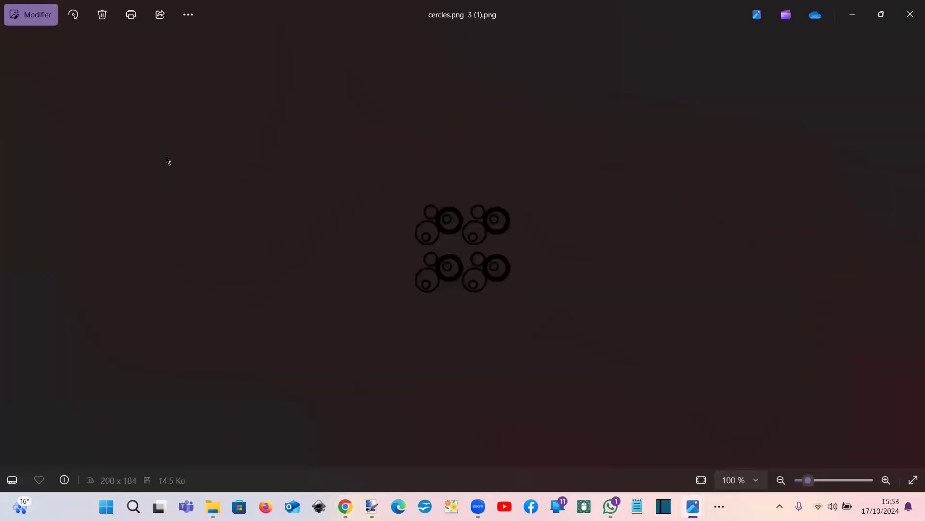
pyautogui.click(38, 17)
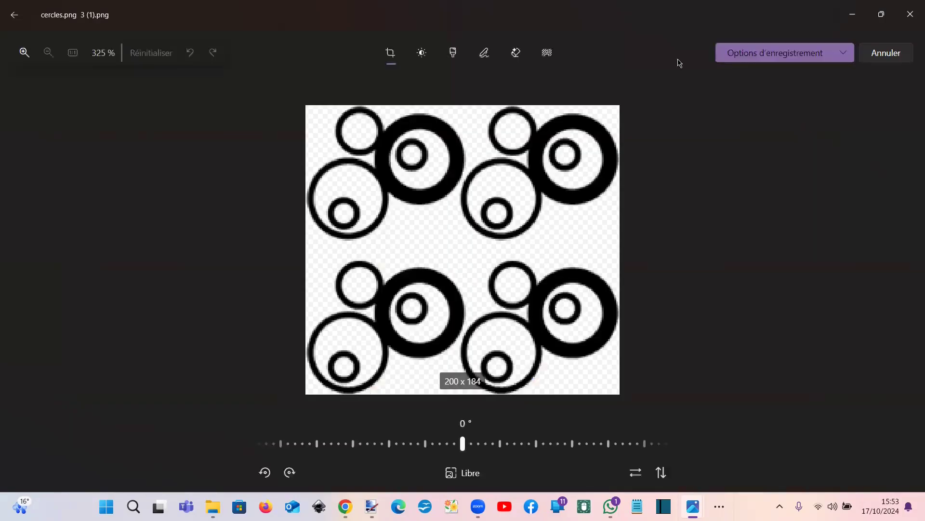
pyautogui.click(740, 62)
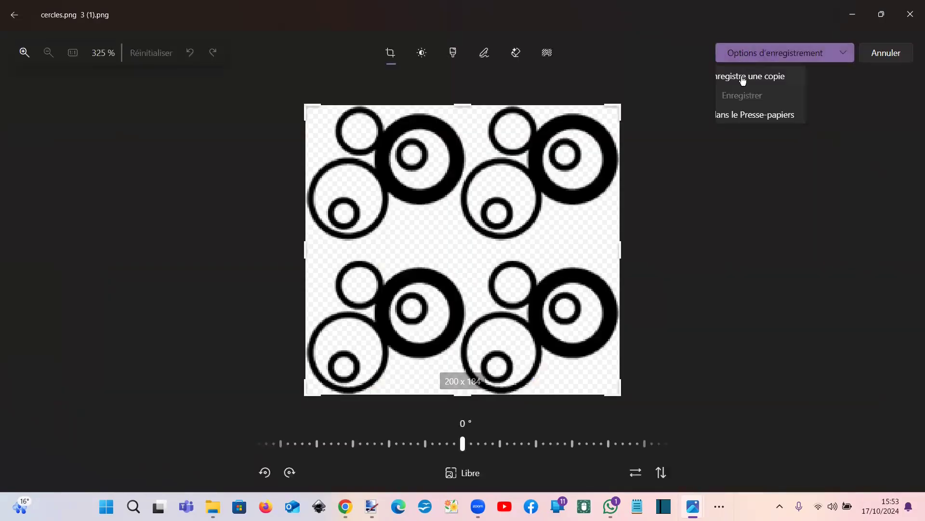
pyautogui.click(742, 81)
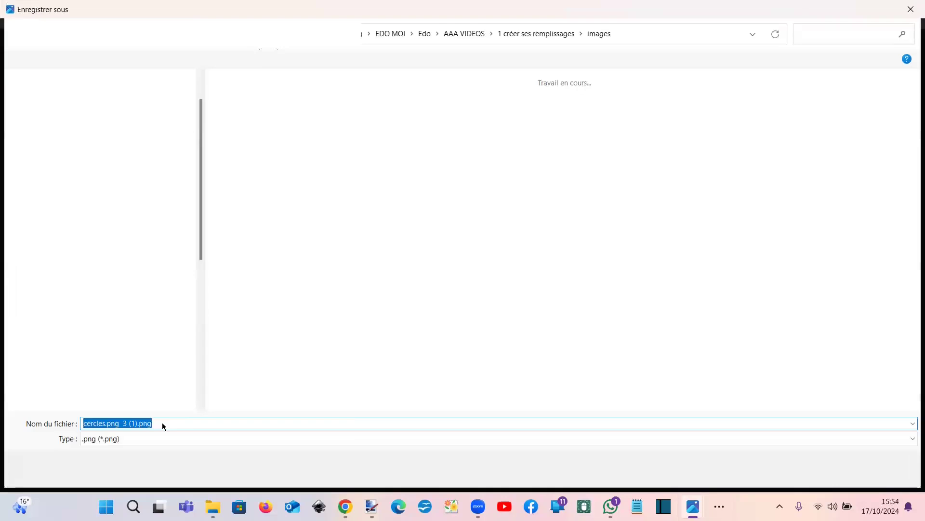
pyautogui.click(162, 423)
pyautogui.write('200')
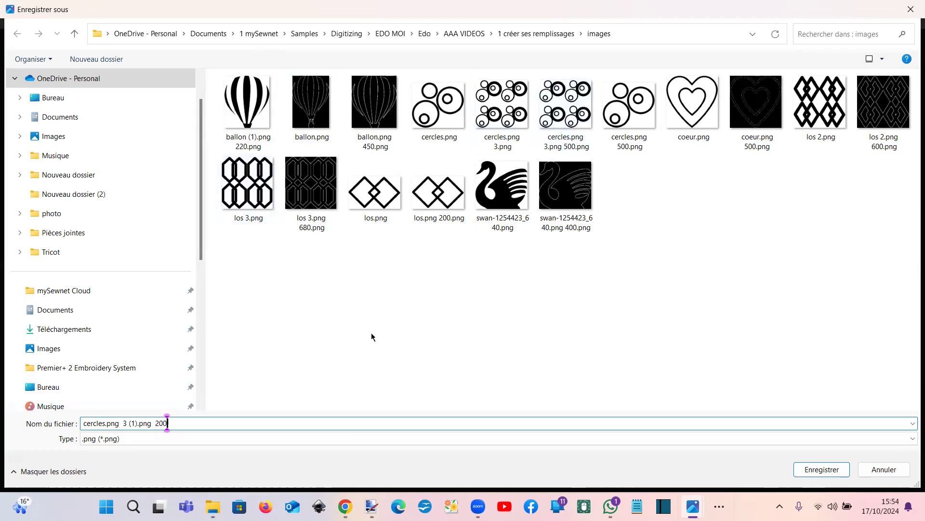
pyautogui.click(823, 470)
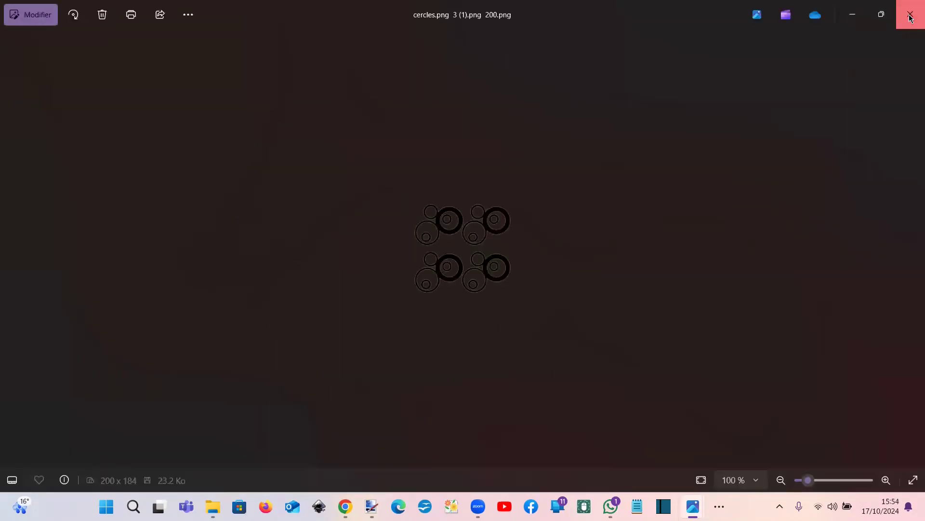
pyautogui.click(910, 14)
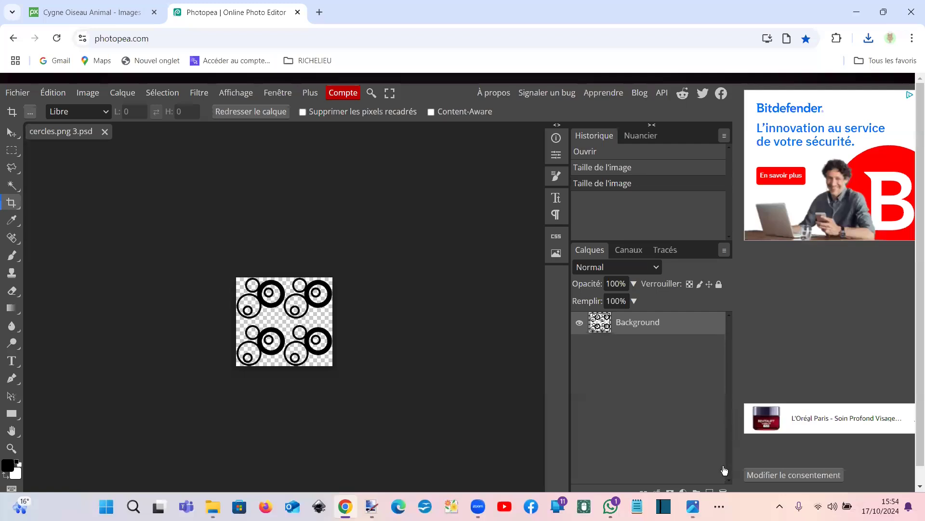
# Switch to mySewnet Digitizing, move the beige checkered square off the pink one and enlarge it to nearly double its size.
pyautogui.click(720, 506)
pyautogui.click(694, 470)
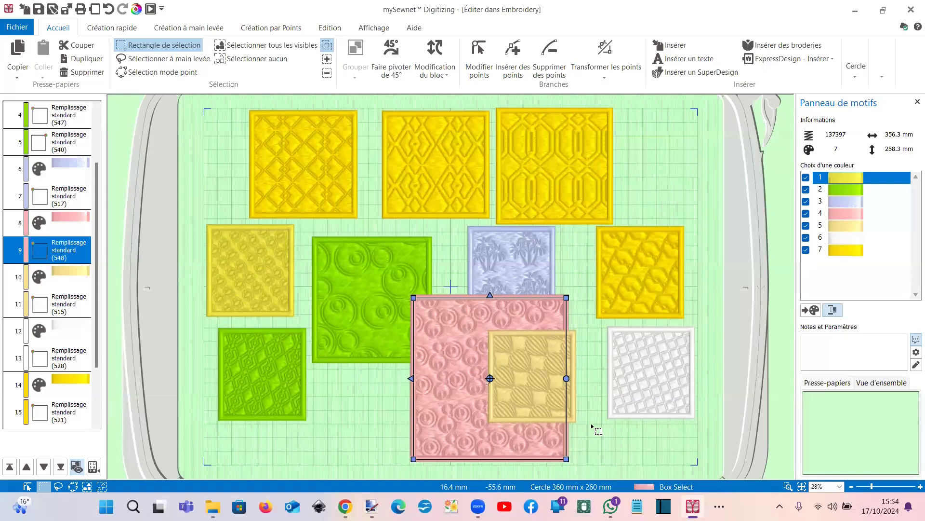
pyautogui.click(485, 69)
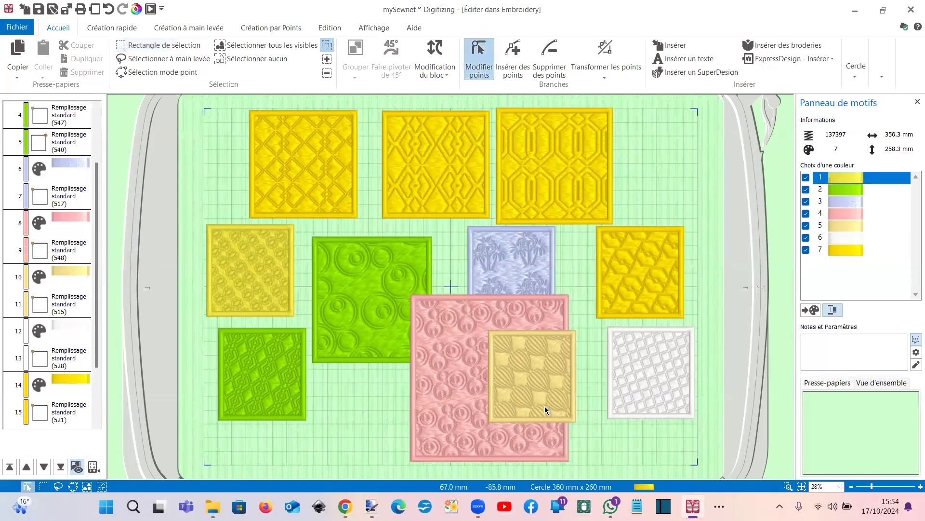
pyautogui.click(554, 407)
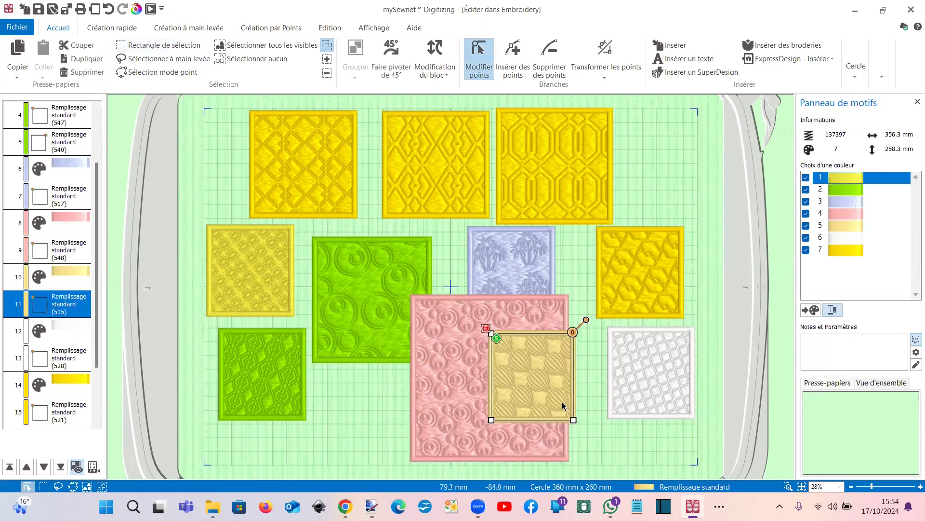
pyautogui.click(159, 45)
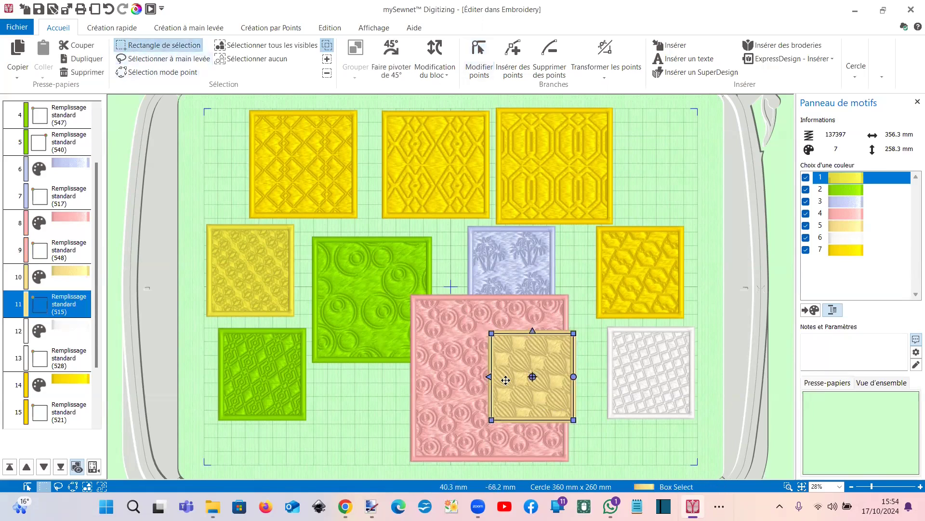
pyautogui.moveTo(535, 374); pyautogui.dragTo(605, 273)
pyautogui.moveTo(590, 313); pyautogui.dragTo(507, 364)
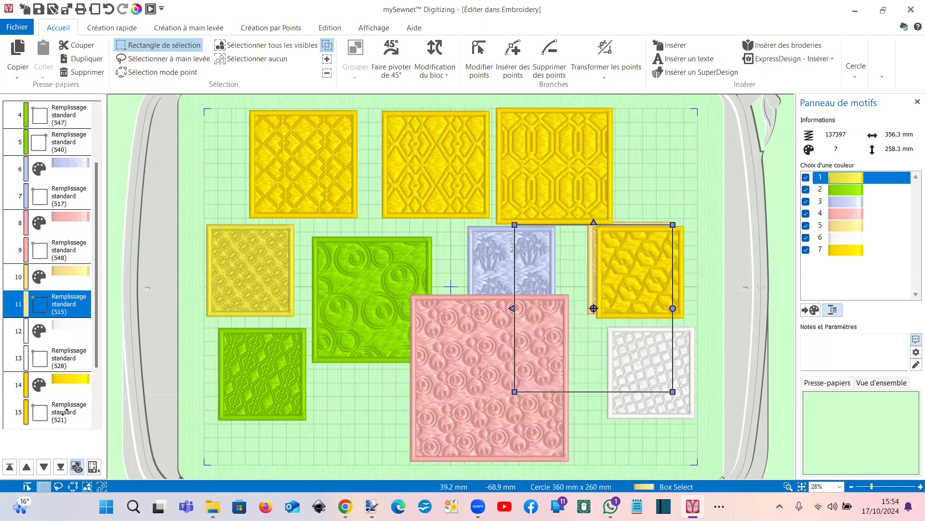
# Move the overlapping gold square up to the hoop's upper-right corner and select the enlarged beige square.
pyautogui.click(715, 324)
pyautogui.moveTo(682, 302); pyautogui.dragTo(669, 166)
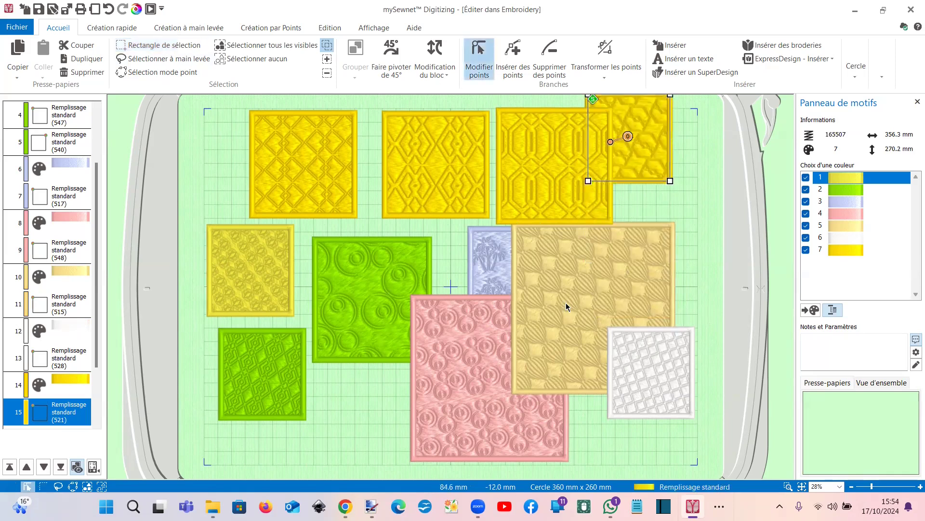
pyautogui.click(566, 303)
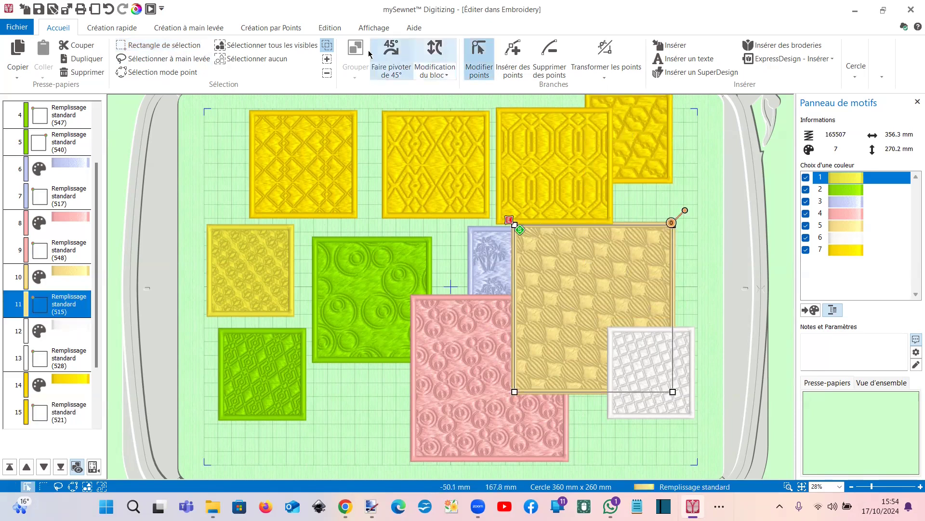
# Import "cercles.png 3 (1).png 200.png" from the images folder into the custom fills and close the fill manager.
pyautogui.click(328, 29)
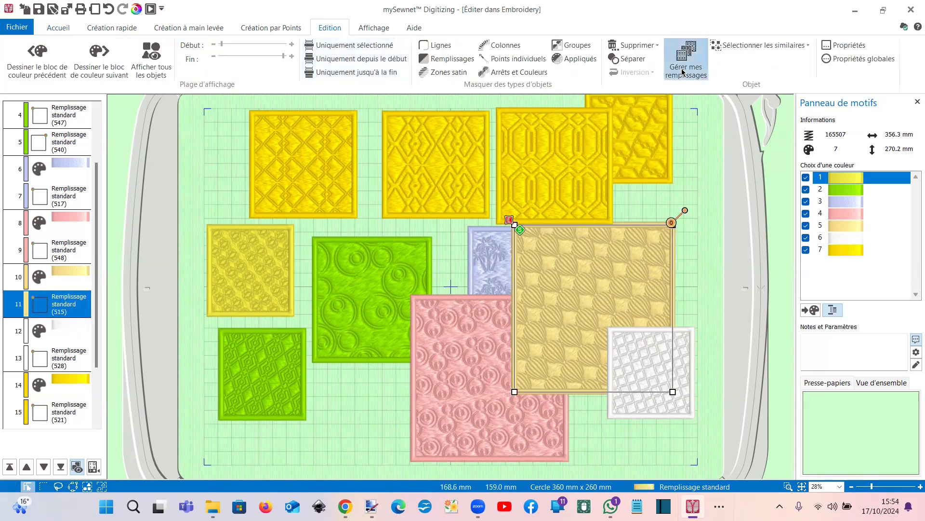
pyautogui.click(684, 61)
pyautogui.click(486, 328)
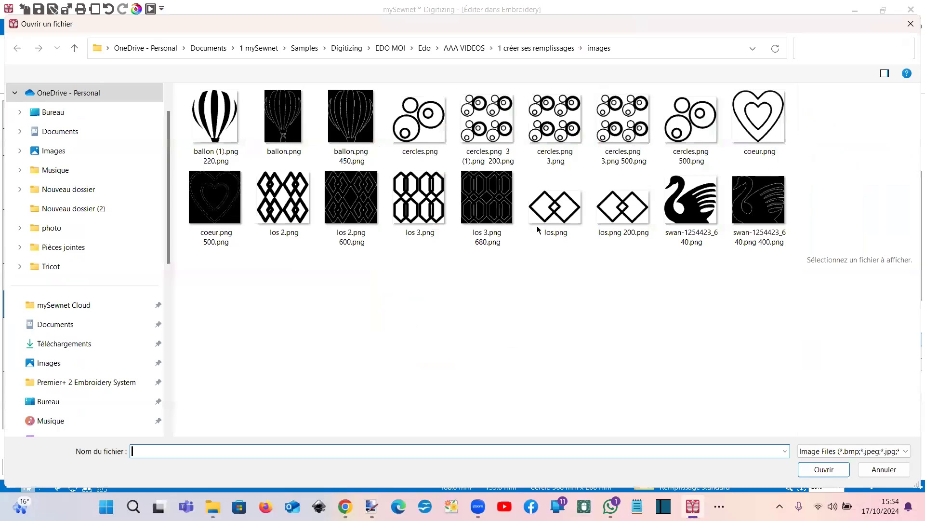
pyautogui.click(486, 123)
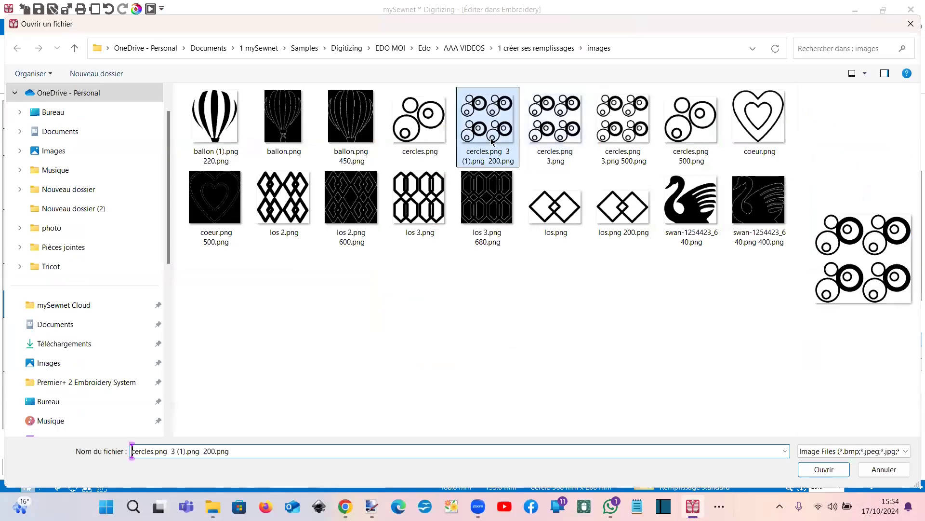
pyautogui.click(823, 470)
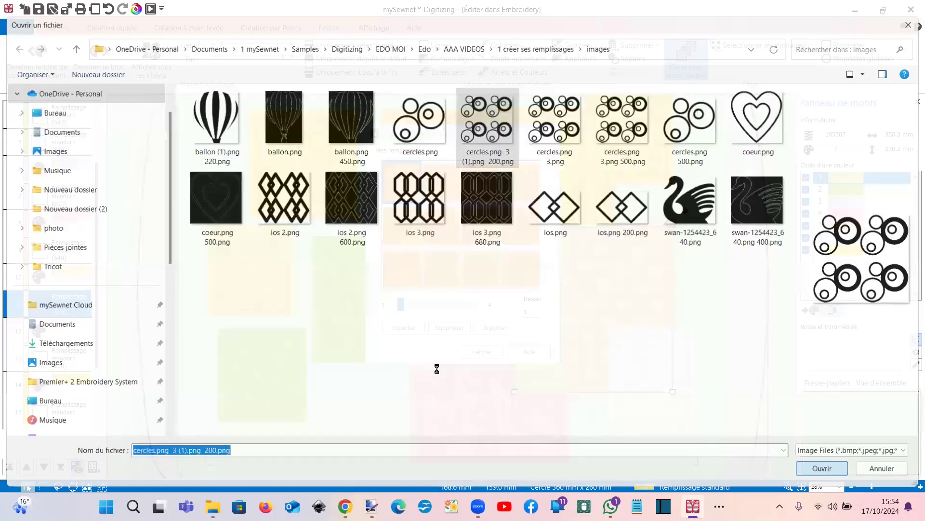
pyautogui.click(476, 352)
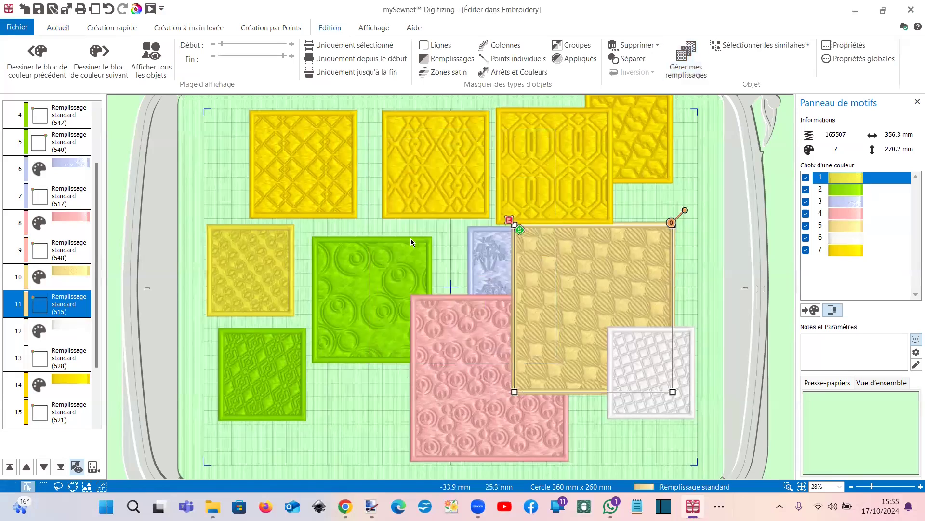
# Change the beige square's fill to the newly imported circle pattern 549.
pyautogui.doubleClick(591, 299)
pyautogui.click(387, 207)
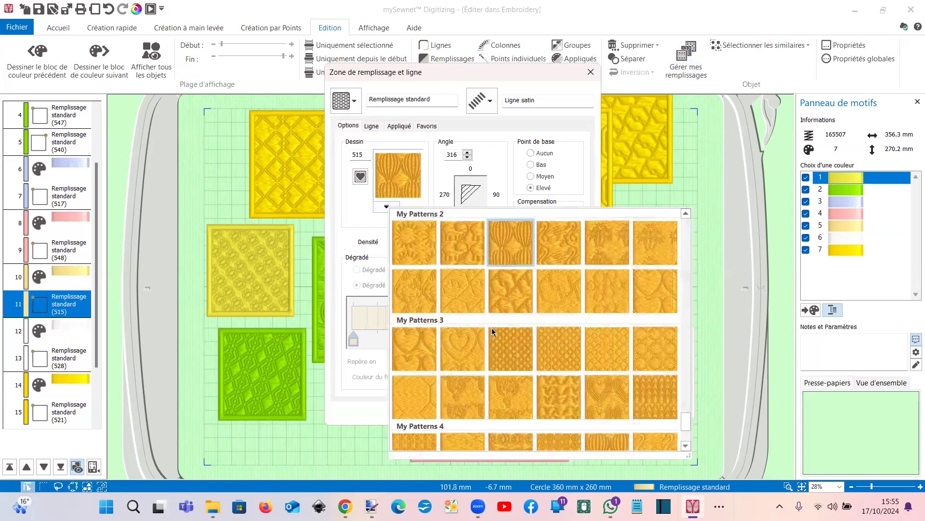
pyautogui.scroll(-2, 492, 332)
pyautogui.click(415, 427)
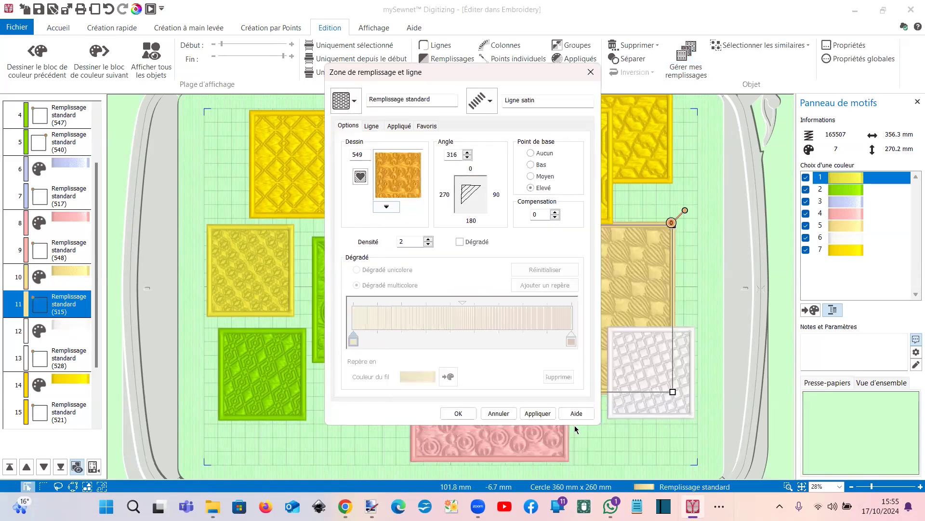
pyautogui.click(459, 414)
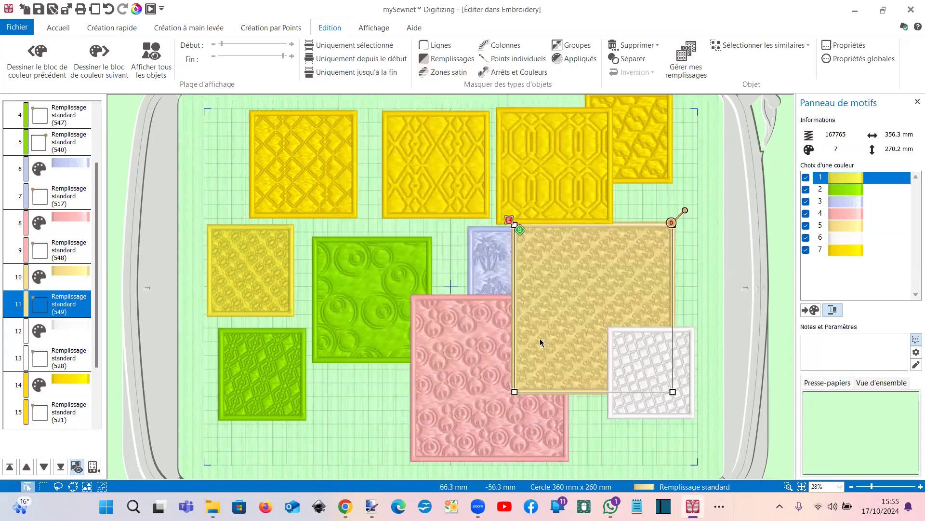
# Inspect the beige square's circle fill up close and try to preview the design in the design player.
pyautogui.scroll(5, 540, 341)
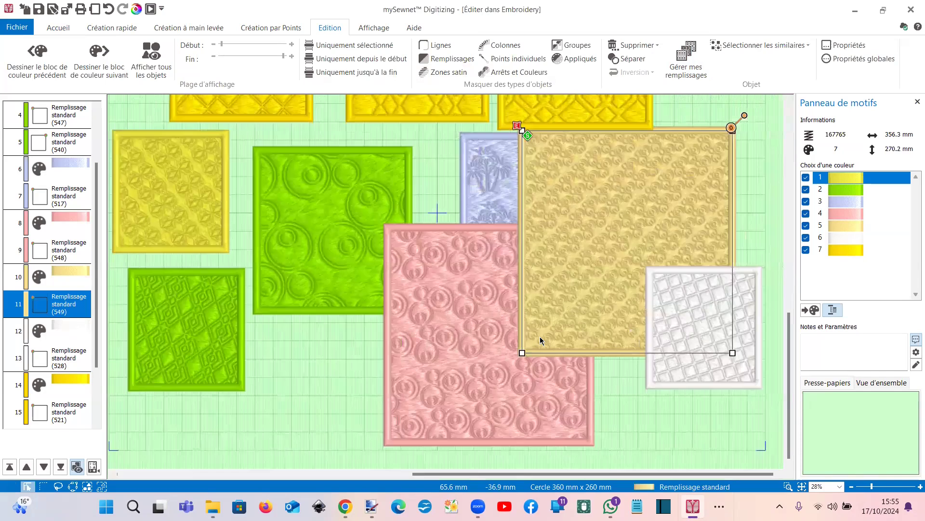
pyautogui.scroll(3, 519, 326)
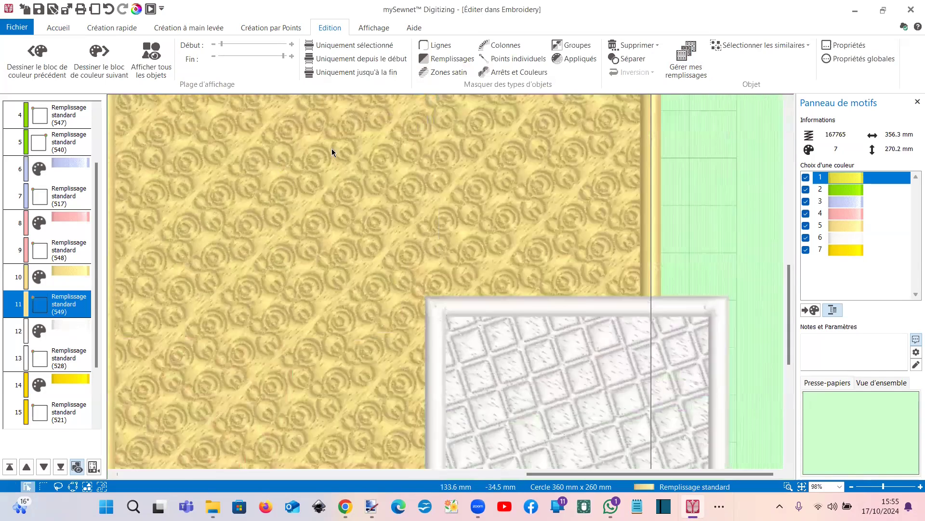
pyautogui.click(151, 10)
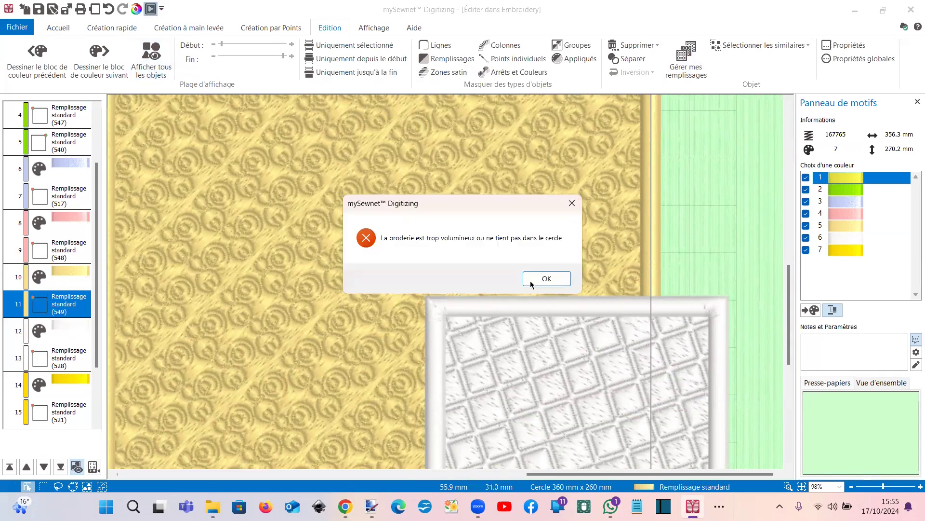
pyautogui.click(546, 279)
# Delete the small gold square in the hoop's upper-right corner and the white square, and try the design player again.
pyautogui.hscroll(-3, 478, 288)
pyautogui.scroll(-2, 478, 287)
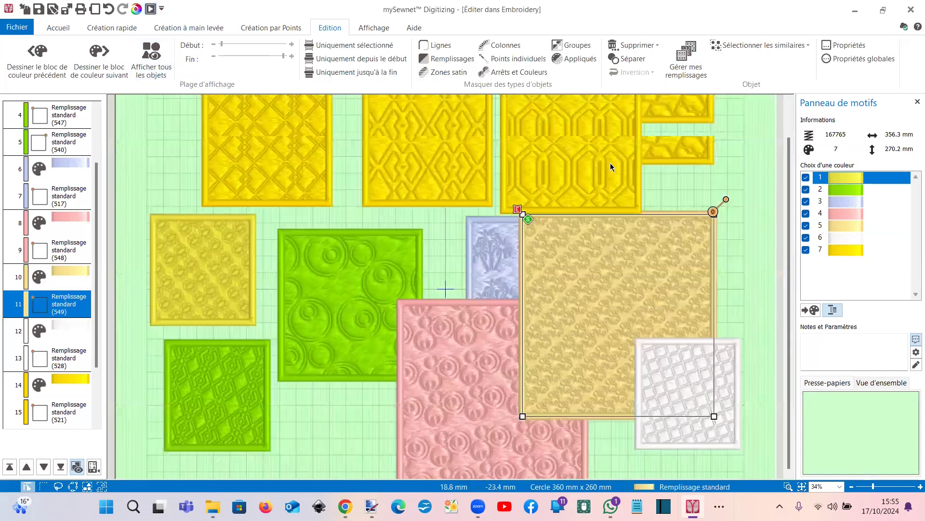
pyautogui.scroll(-2, 611, 165)
pyautogui.click(611, 186)
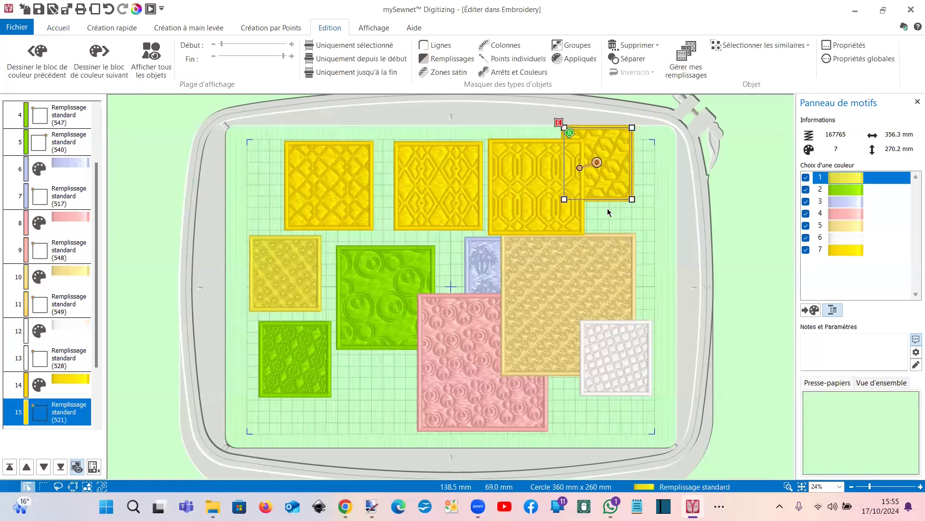
pyautogui.press('Delete')
pyautogui.click(603, 376)
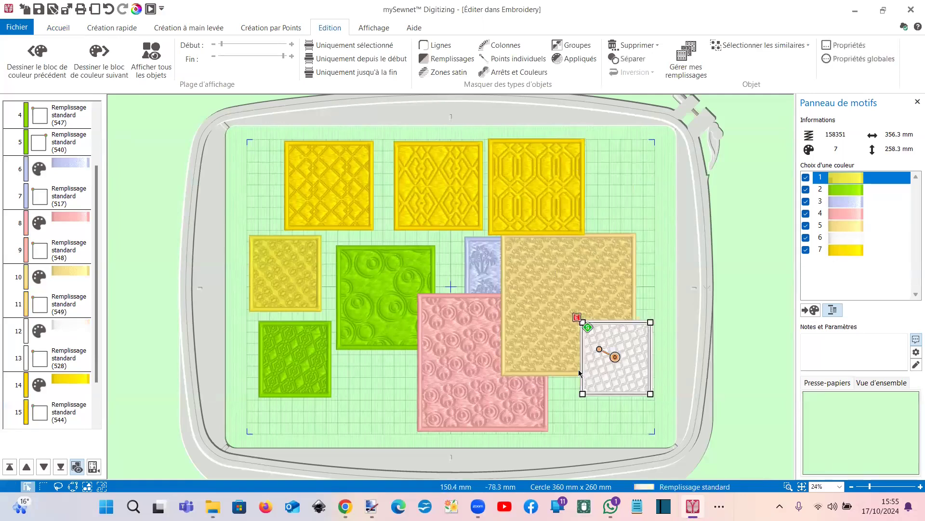
pyautogui.press('Delete')
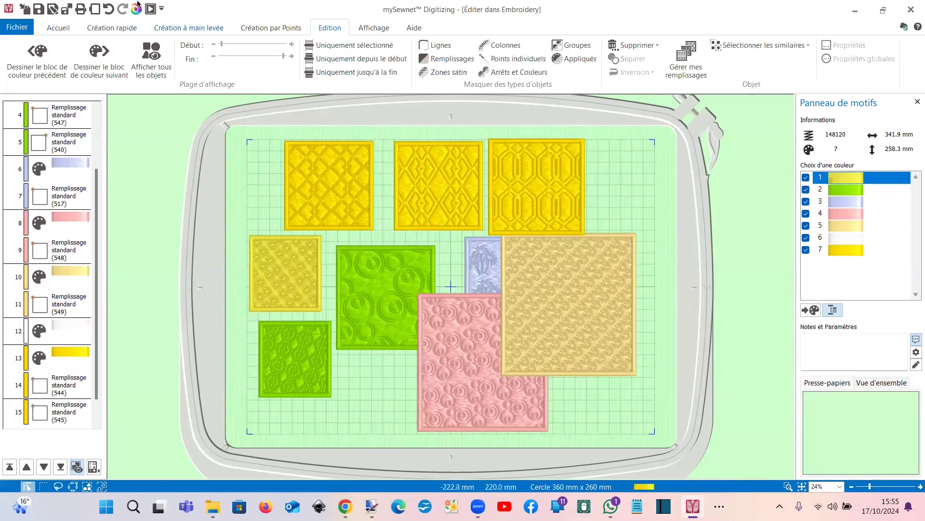
pyautogui.click(151, 8)
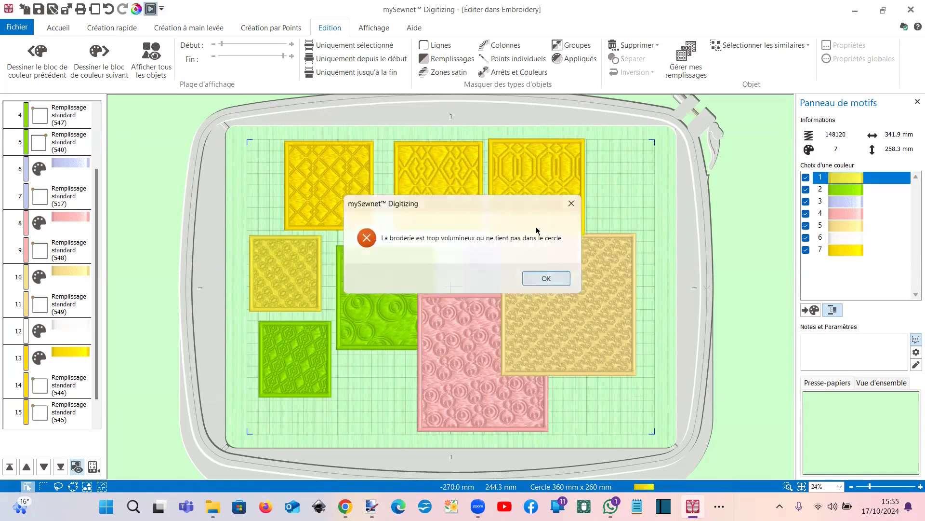
pyautogui.press('Return')
# Box-select the gold hexagon-patterned square, move it over the leftmost gold square, and open the design in the design player.
pyautogui.click(535, 185)
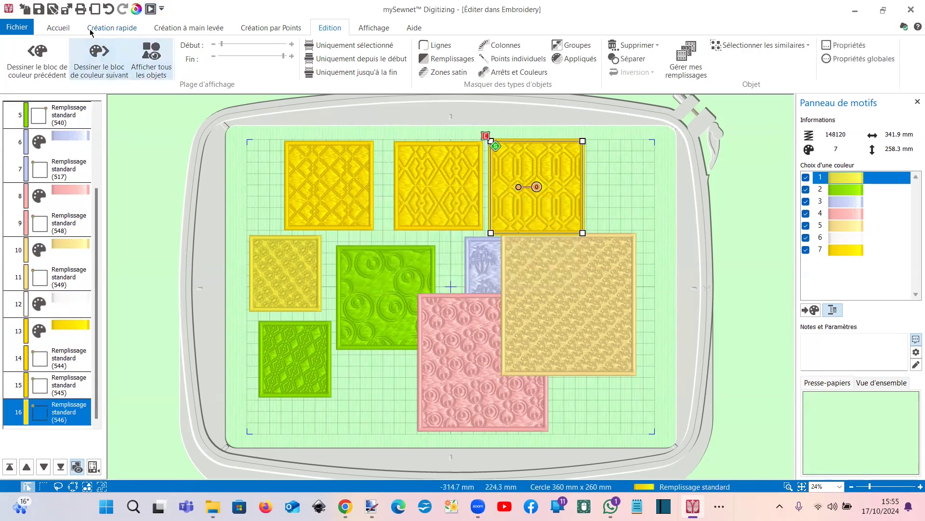
pyautogui.click(57, 30)
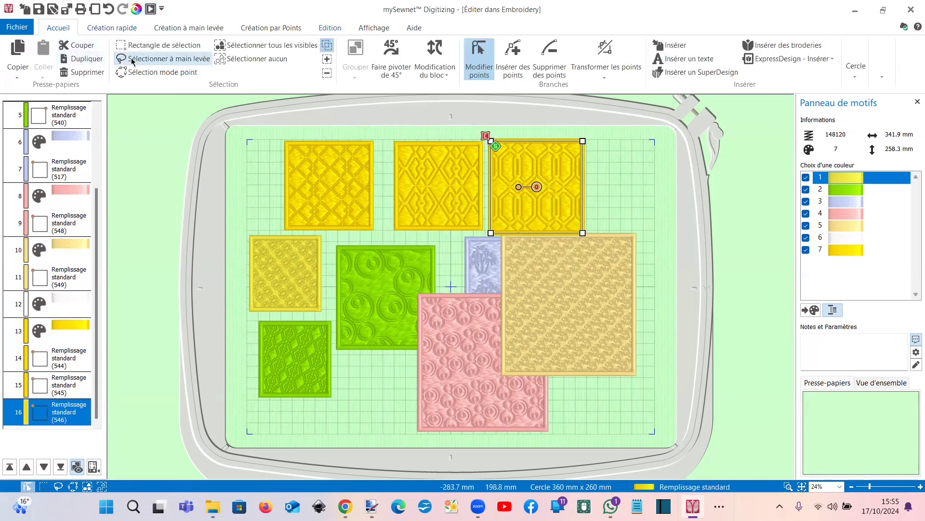
pyautogui.click(150, 46)
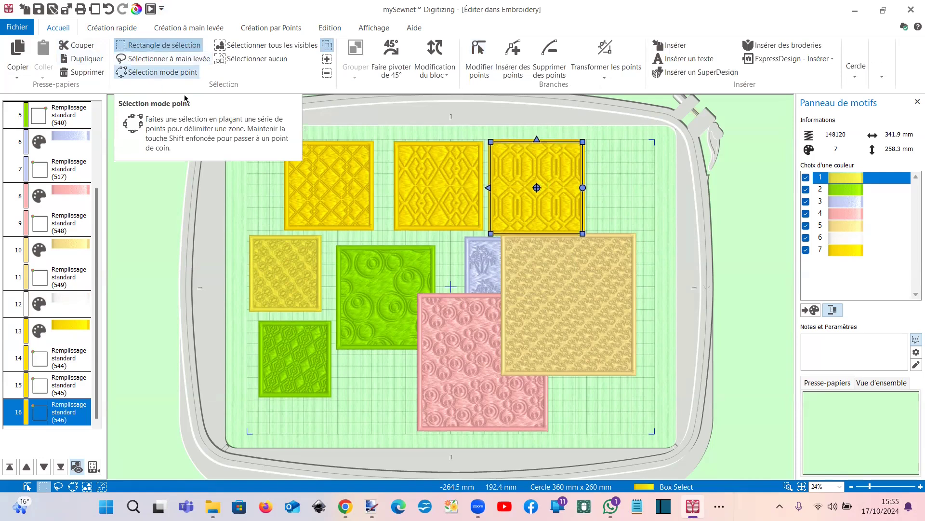
pyautogui.moveTo(475, 179); pyautogui.dragTo(412, 185)
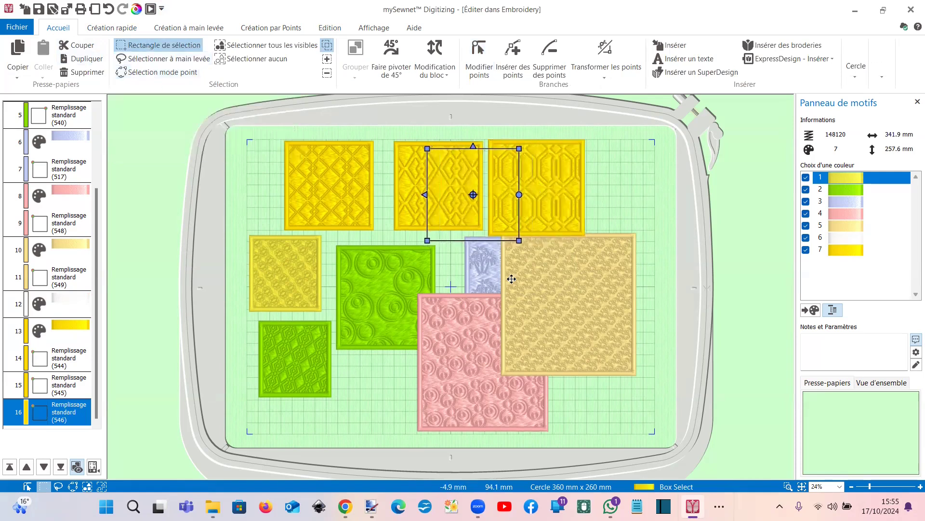
pyautogui.moveTo(450, 215); pyautogui.dragTo(149, 13)
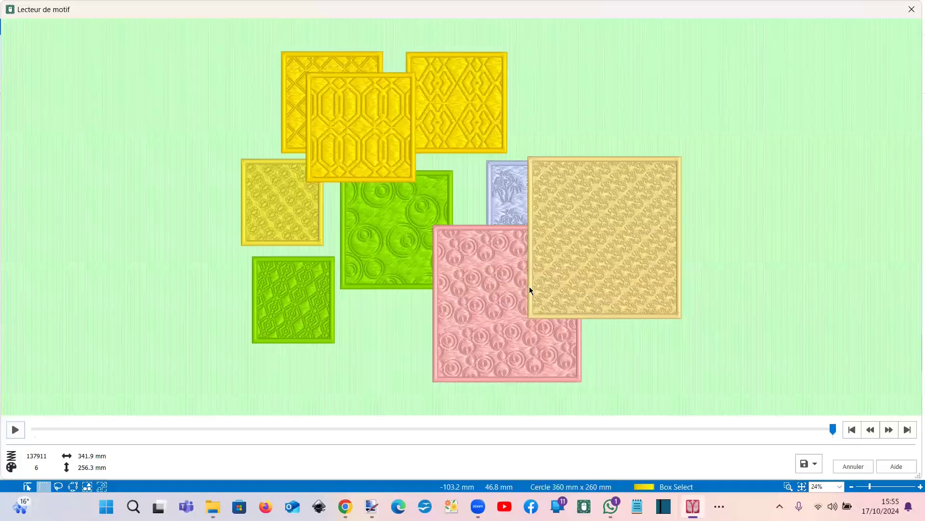
# Examine the scale of the circle fills on the pink and beige squares in the design player and close it.
pyautogui.scroll(5, 524, 272)
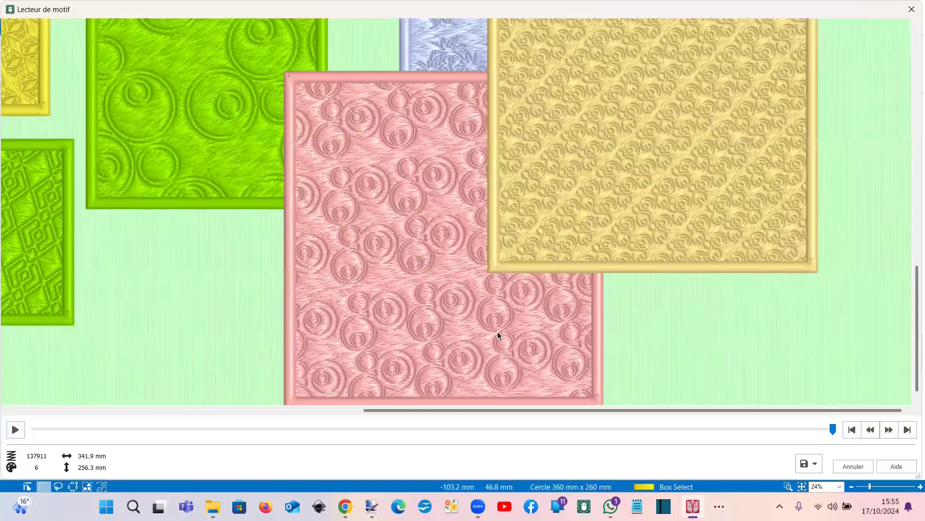
pyautogui.scroll(1, 689, 294)
pyautogui.scroll(2, 911, 352)
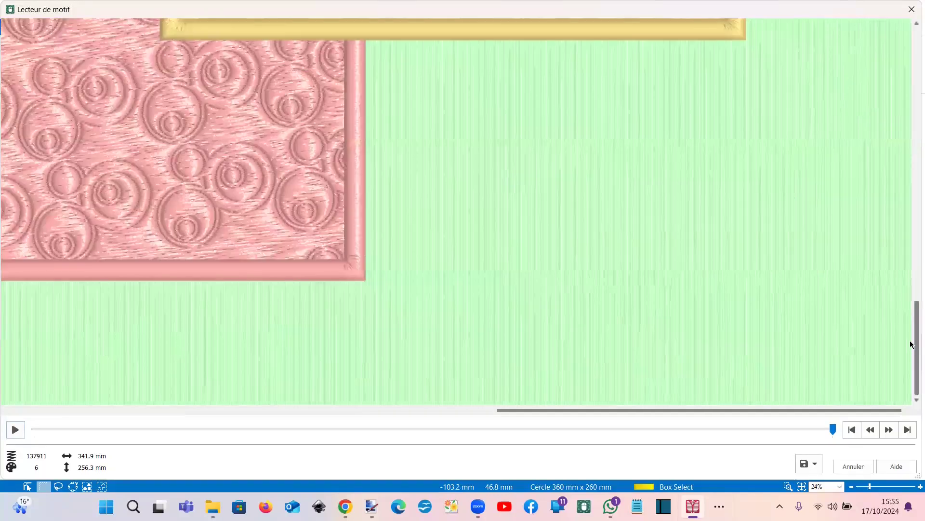
pyautogui.scroll(3, 882, 173)
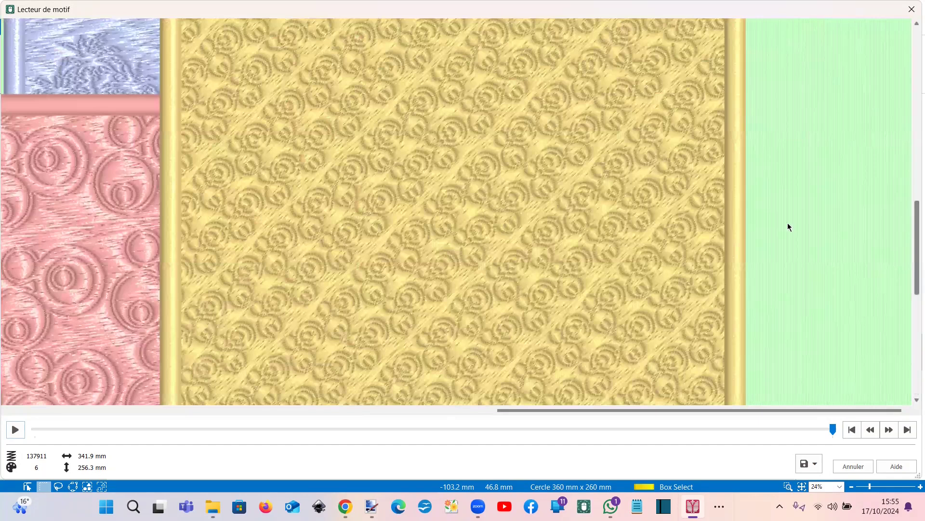
pyautogui.scroll(3, 790, 201)
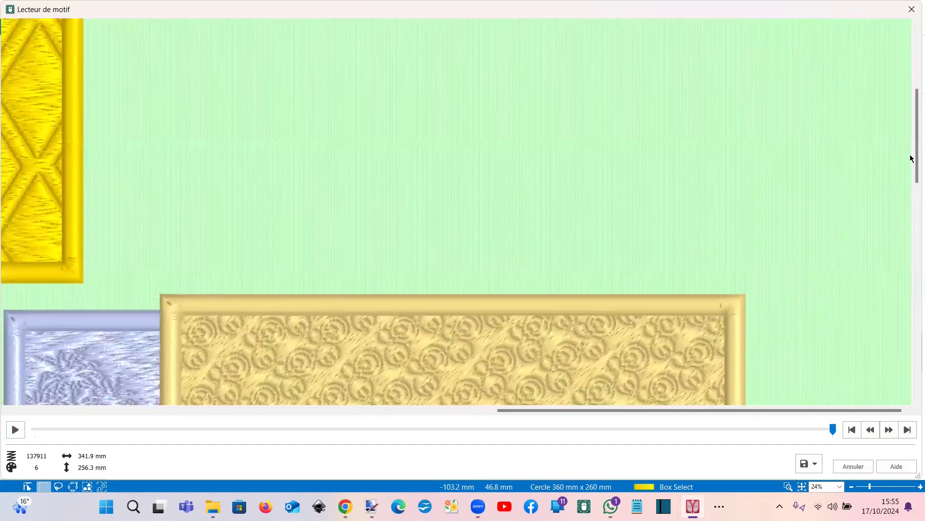
pyautogui.scroll(-5, 911, 193)
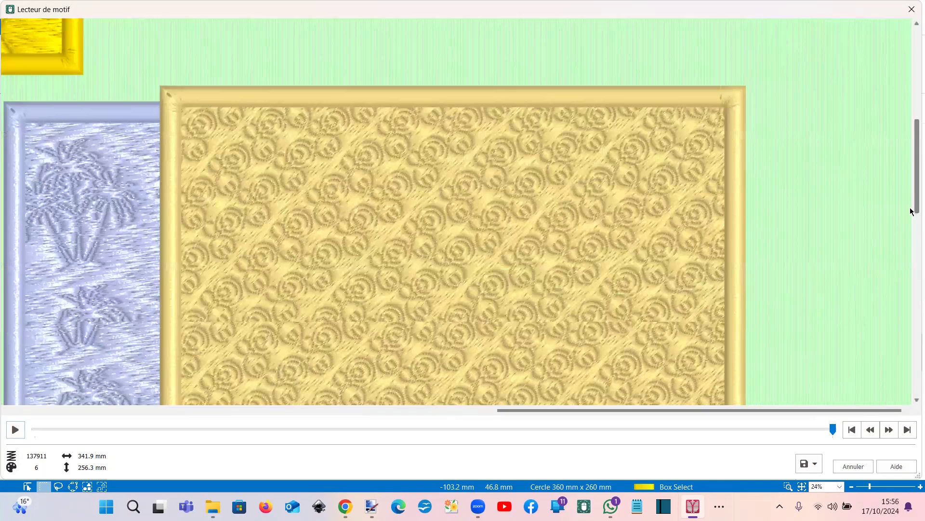
pyautogui.scroll(-1, 911, 215)
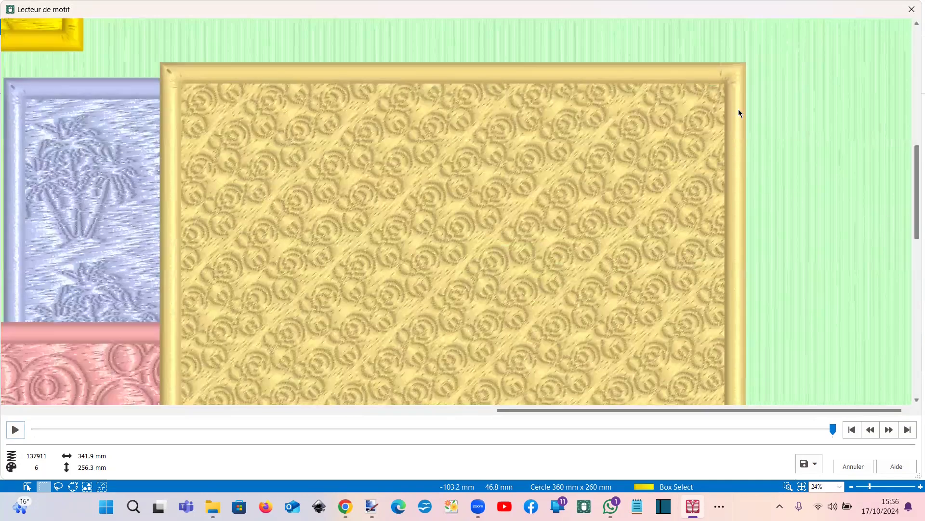
pyautogui.click(911, 9)
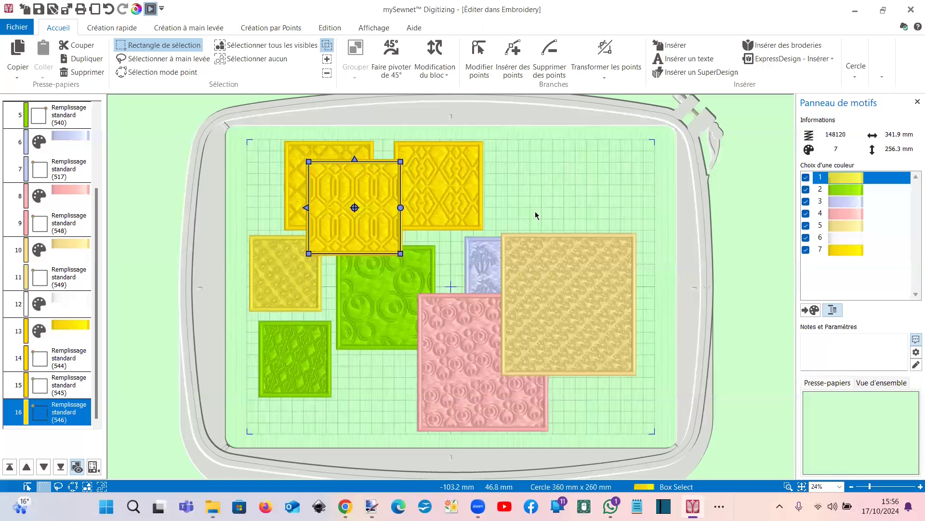
# Move the gold hexagon-patterned square back to the right end of the upper row, above the beige square.
pyautogui.click(431, 222)
pyautogui.click(368, 232)
pyautogui.moveTo(364, 233); pyautogui.dragTo(561, 213)
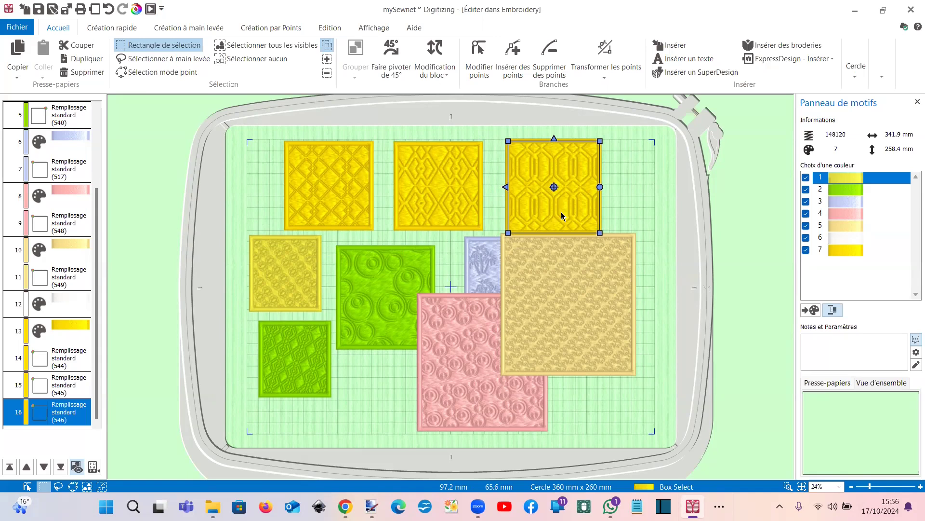
# Change the fill of the gold hexagon-patterned square at the right end of the upper row to pattern 509 from My Patterns 1.
pyautogui.doubleClick(562, 215)
pyautogui.doubleClick(562, 215)
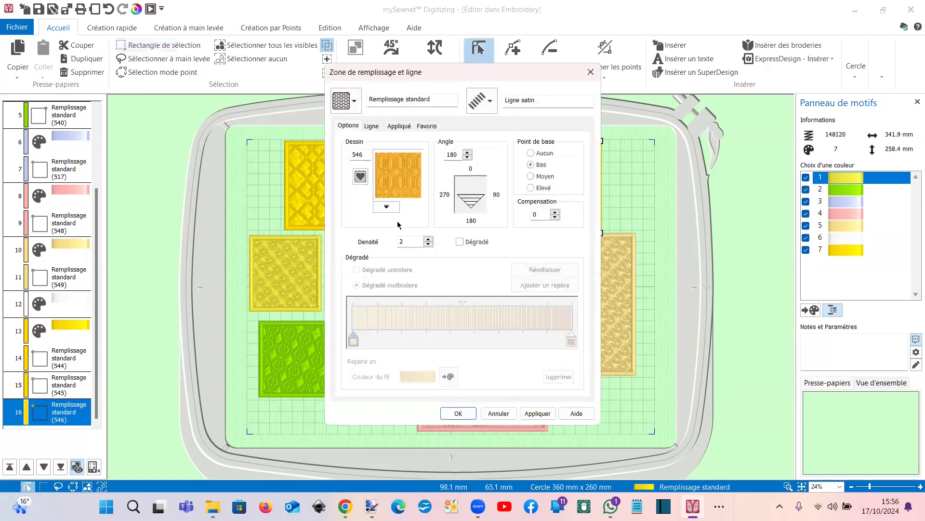
pyautogui.click(386, 206)
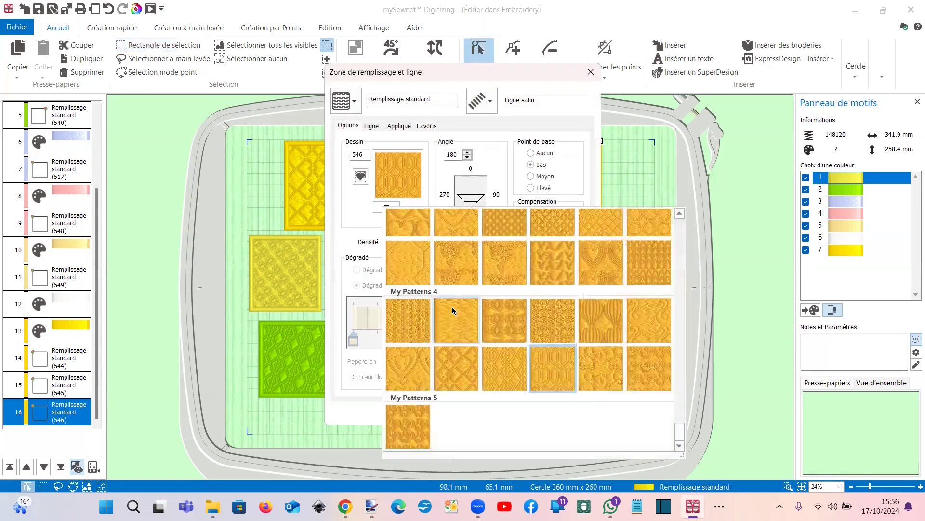
pyautogui.scroll(5, 450, 299)
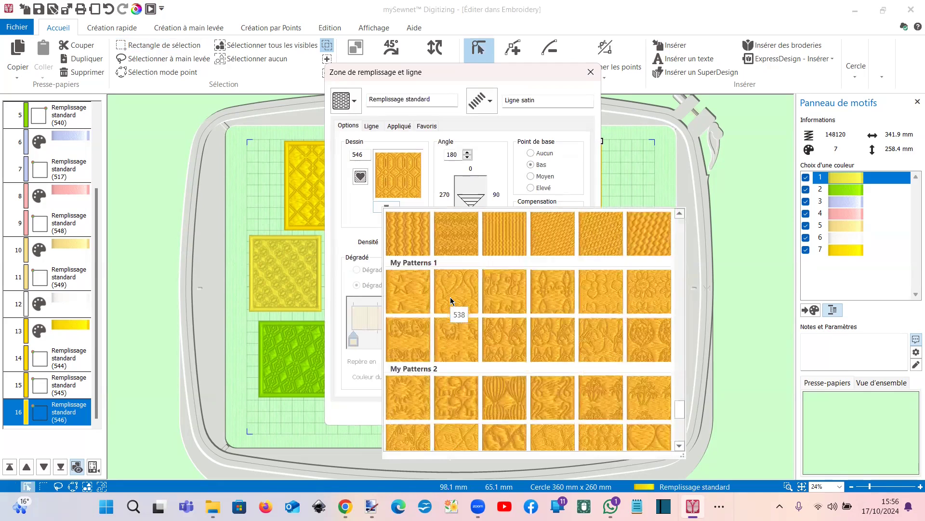
pyautogui.scroll(2, 451, 300)
pyautogui.scroll(-7, 452, 302)
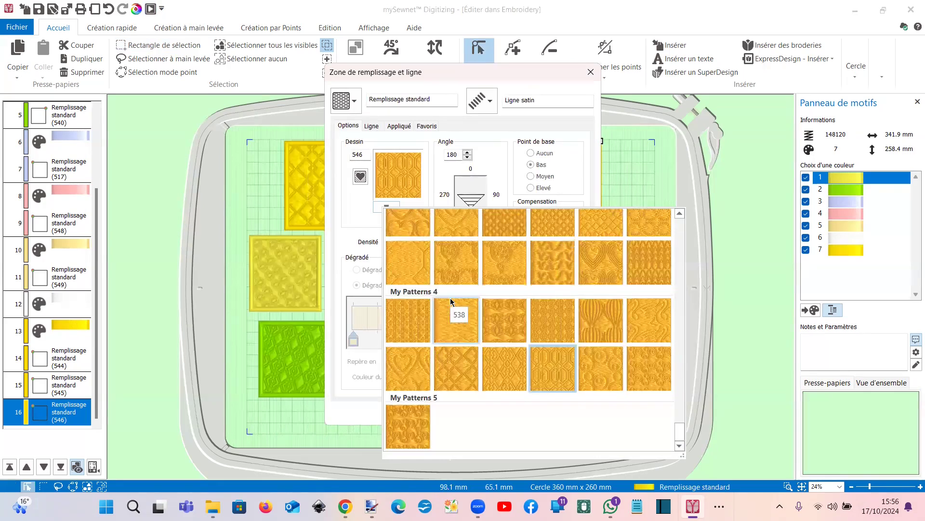
pyautogui.scroll(3, 450, 305)
pyautogui.scroll(3, 450, 307)
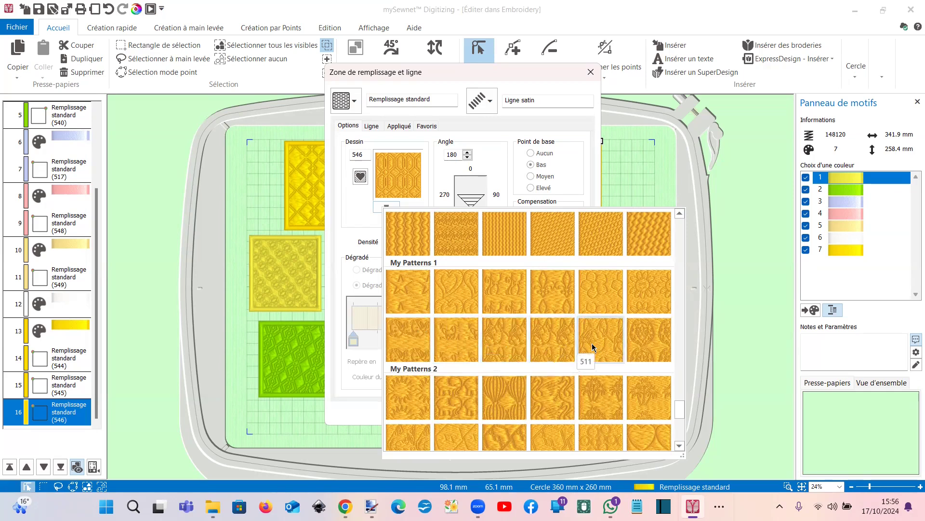
pyautogui.click(499, 346)
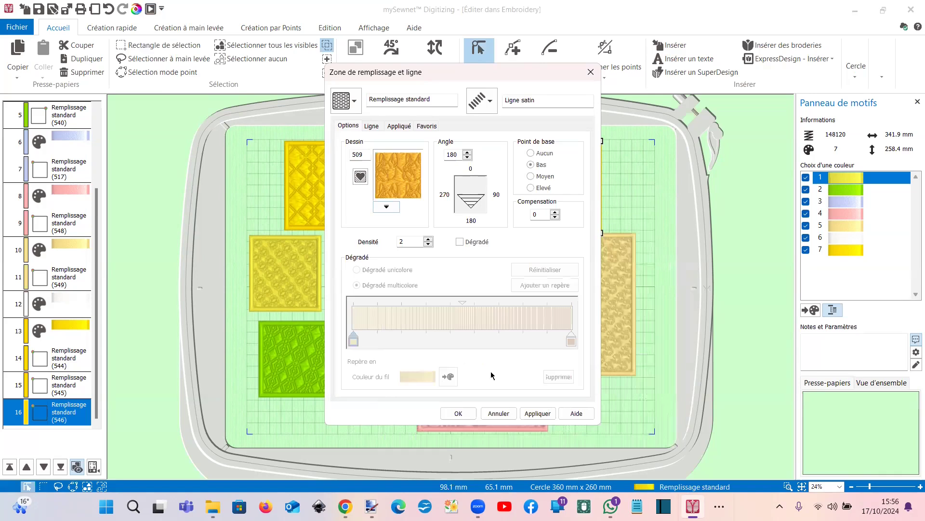
pyautogui.click(467, 413)
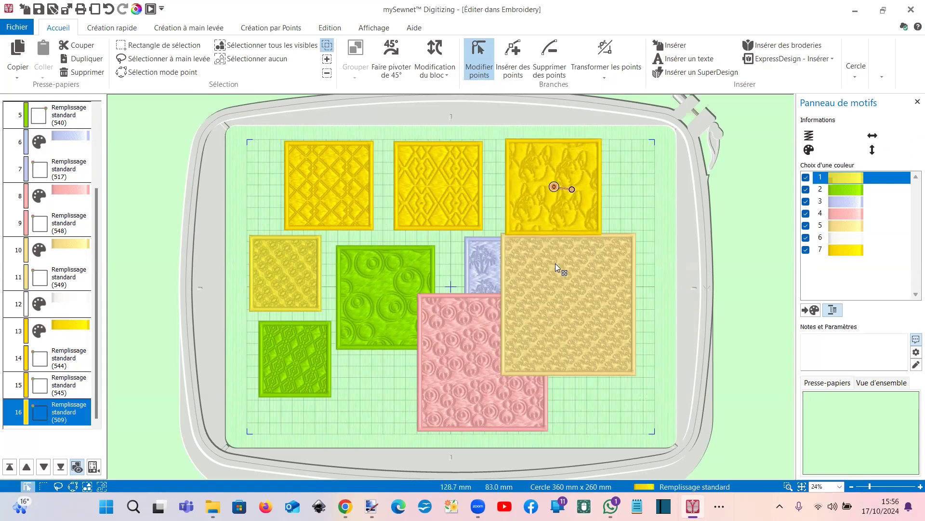
# Change the rightmost gold square's fill to pattern 511 and shift its pattern origin toward the square's lower-left corner.
pyautogui.click(530, 223)
pyautogui.scroll(3, 530, 219)
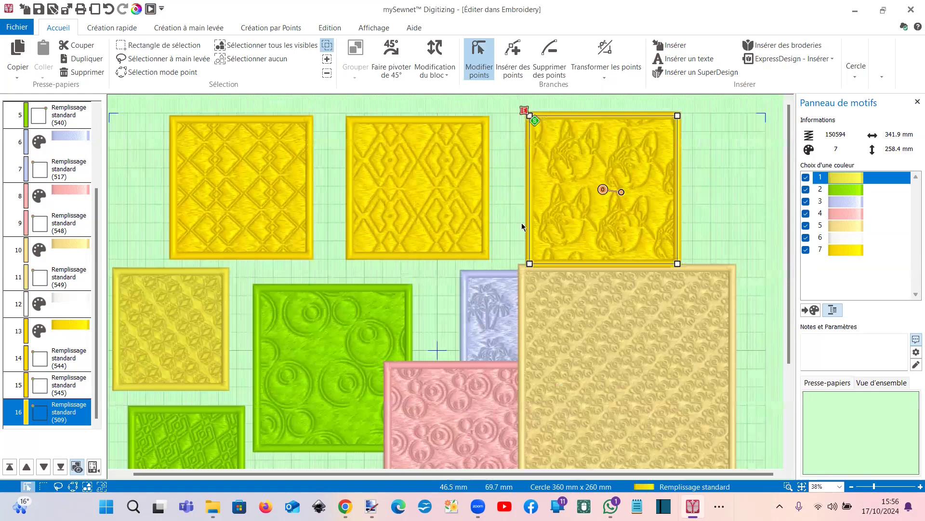
pyautogui.doubleClick(569, 235)
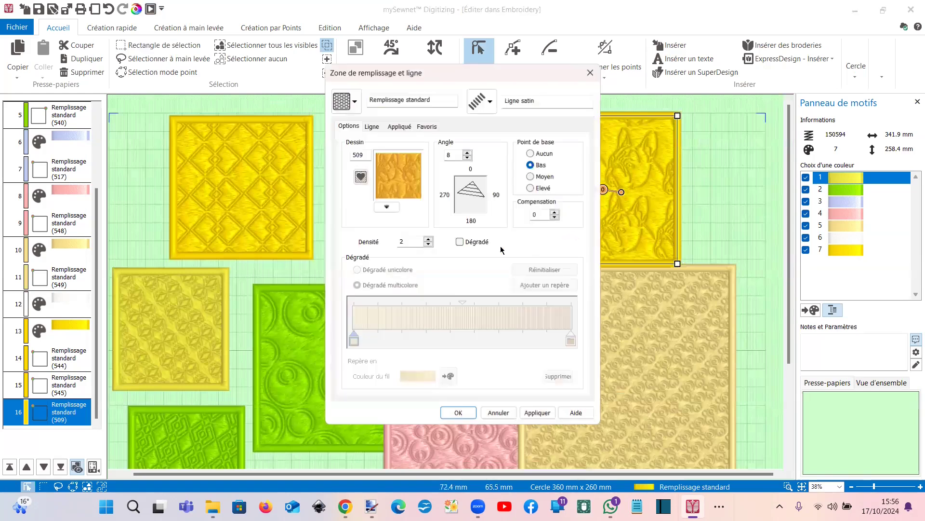
pyautogui.click(390, 210)
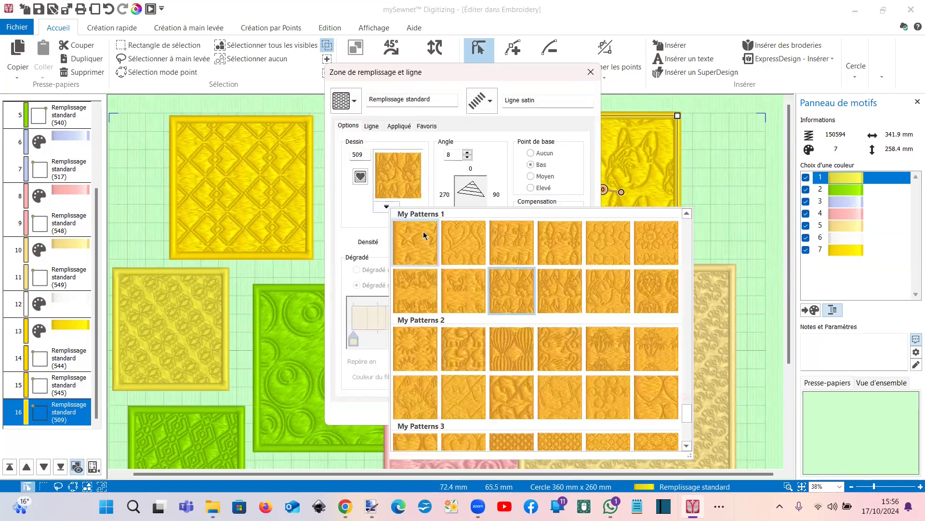
pyautogui.click(612, 301)
pyautogui.click(448, 413)
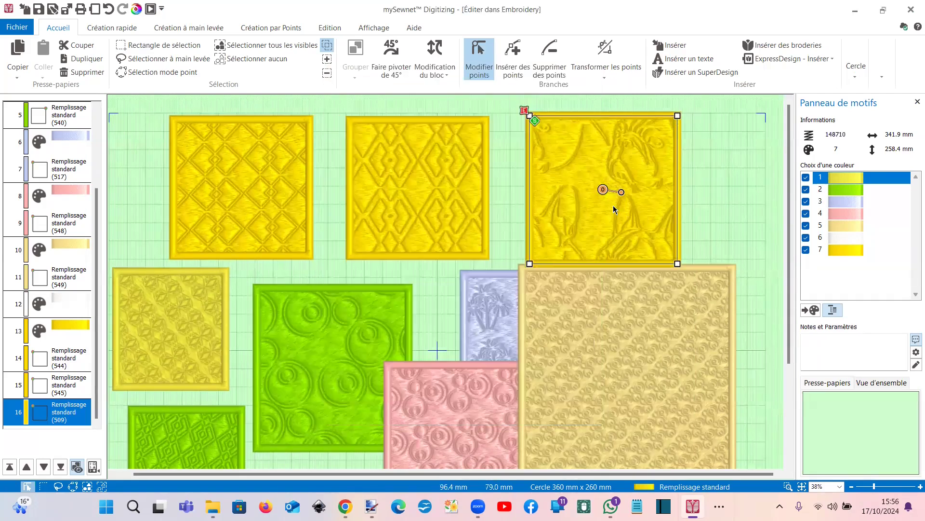
pyautogui.click(570, 231)
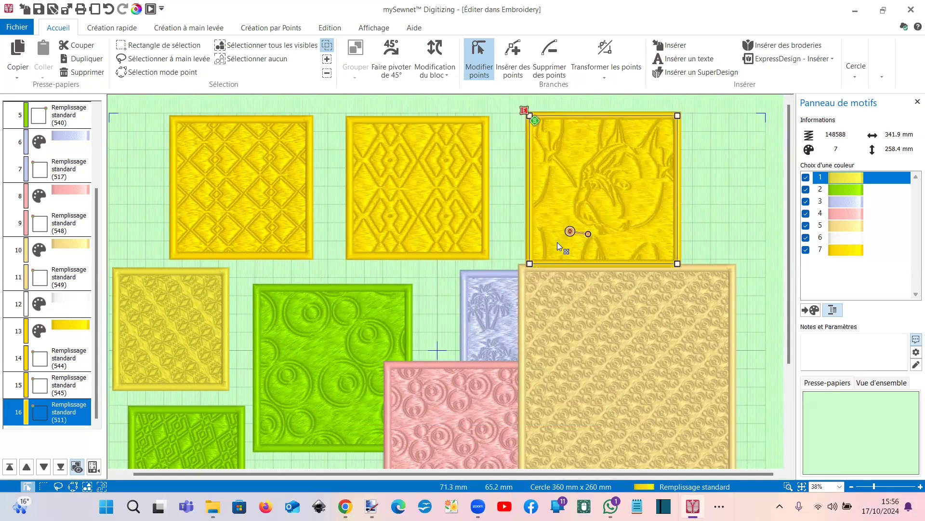
pyautogui.click(552, 246)
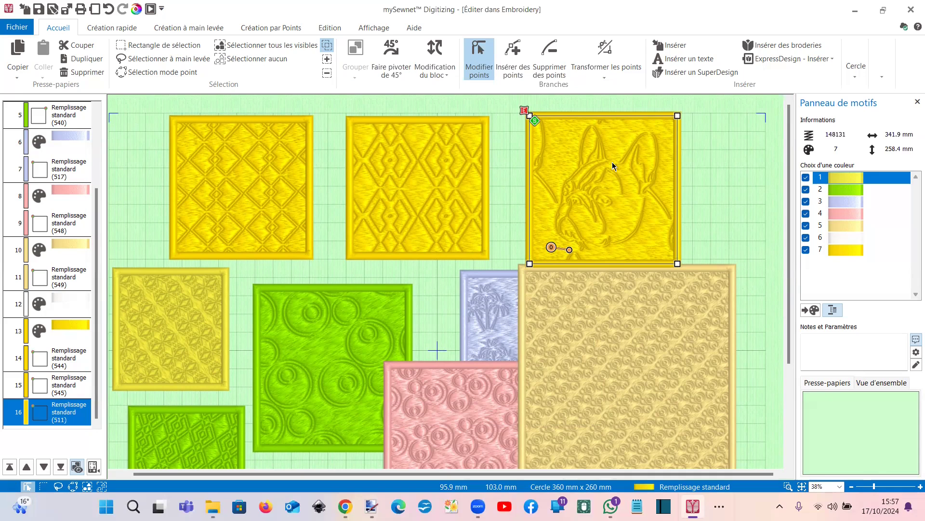
# Open the fill pattern library for the middle gold square and examine the categories from My Patterns back to Mosaic.
pyautogui.click(449, 188)
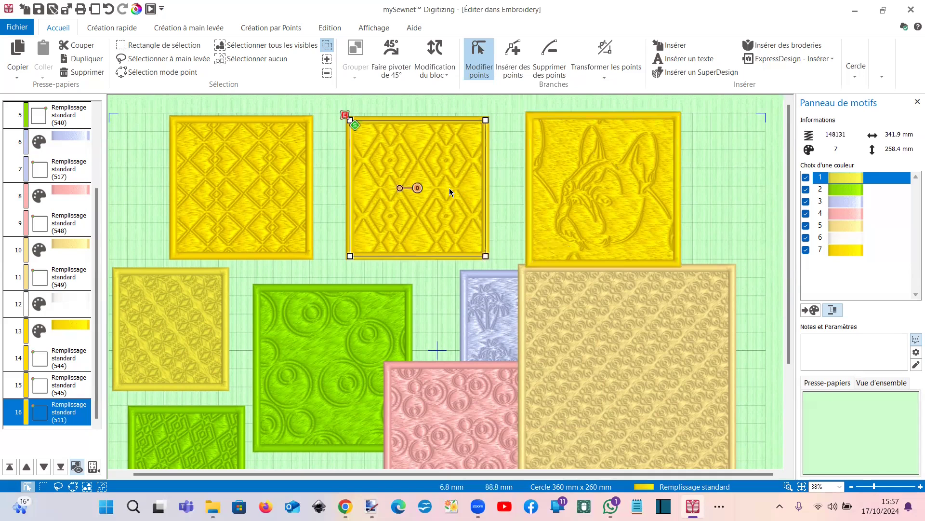
pyautogui.doubleClick(449, 188)
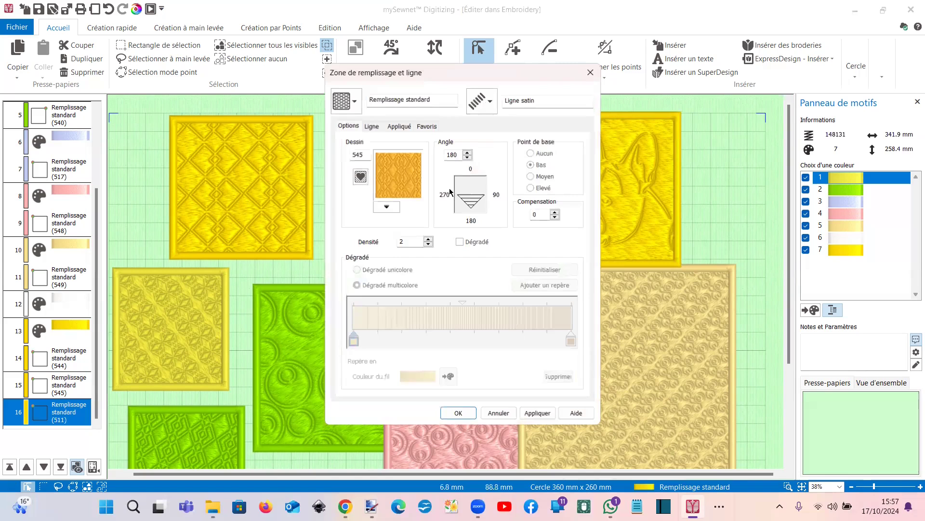
pyautogui.click(387, 206)
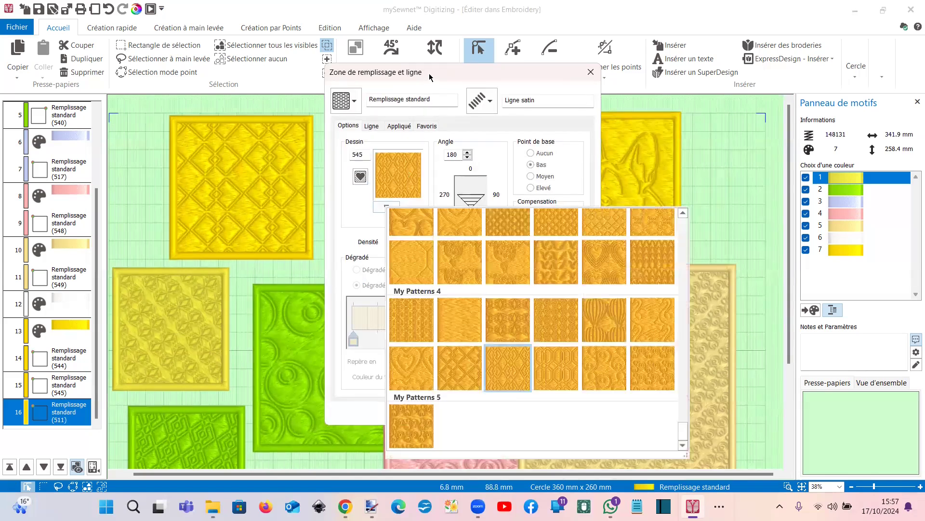
pyautogui.moveTo(435, 80); pyautogui.dragTo(691, 50)
pyautogui.click(643, 176)
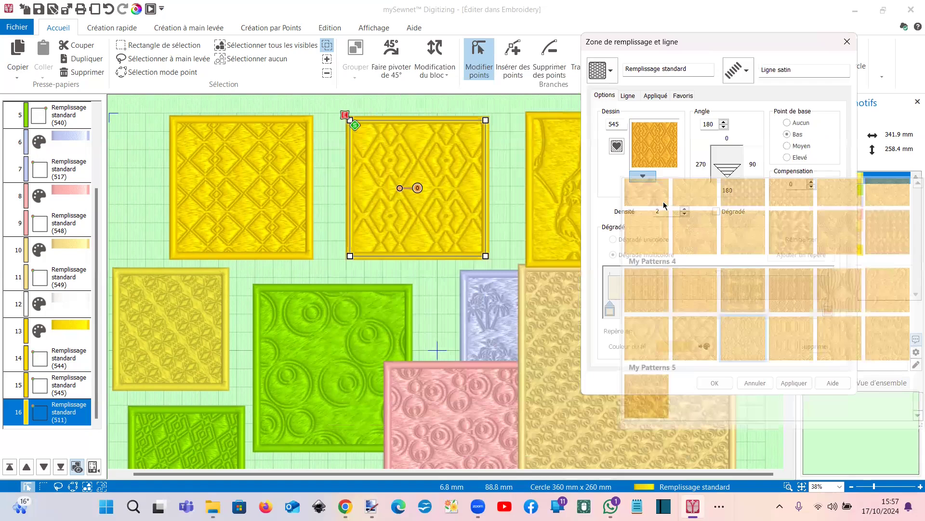
pyautogui.scroll(6, 694, 241)
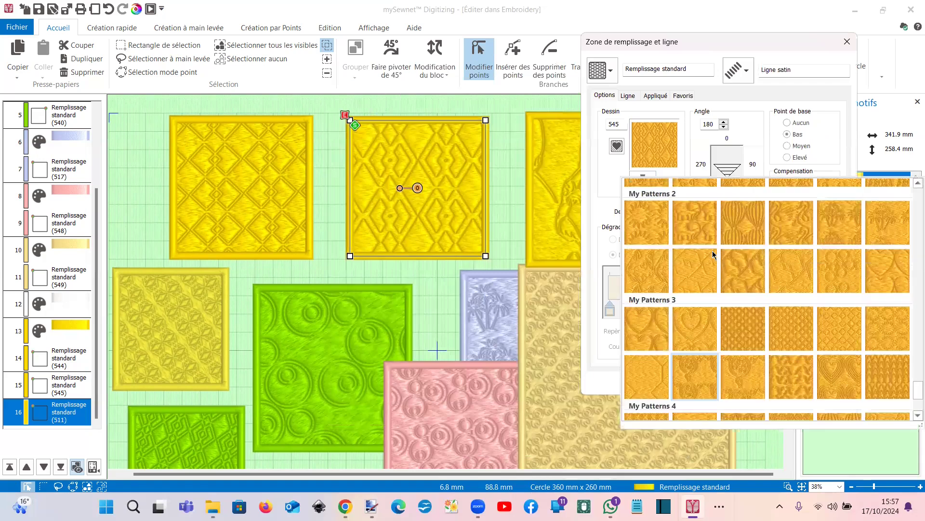
pyautogui.scroll(5, 714, 255)
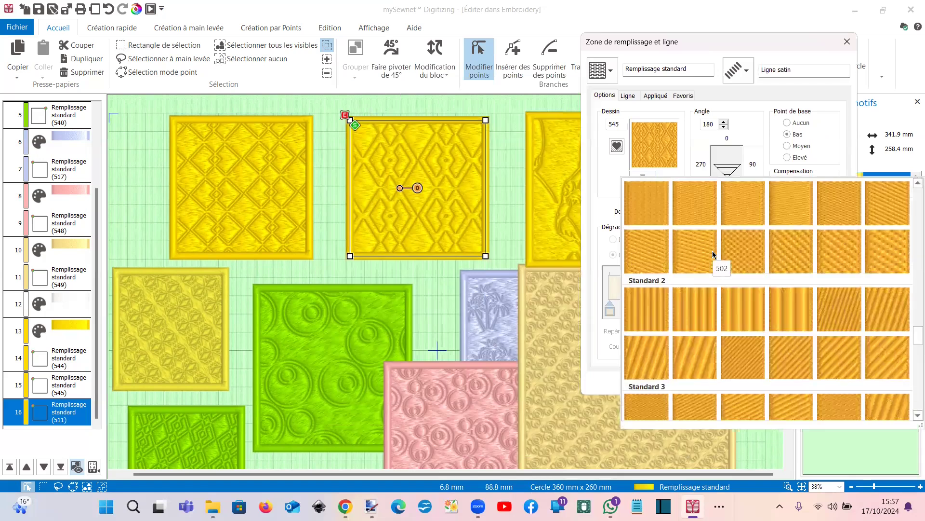
pyautogui.scroll(3, 714, 255)
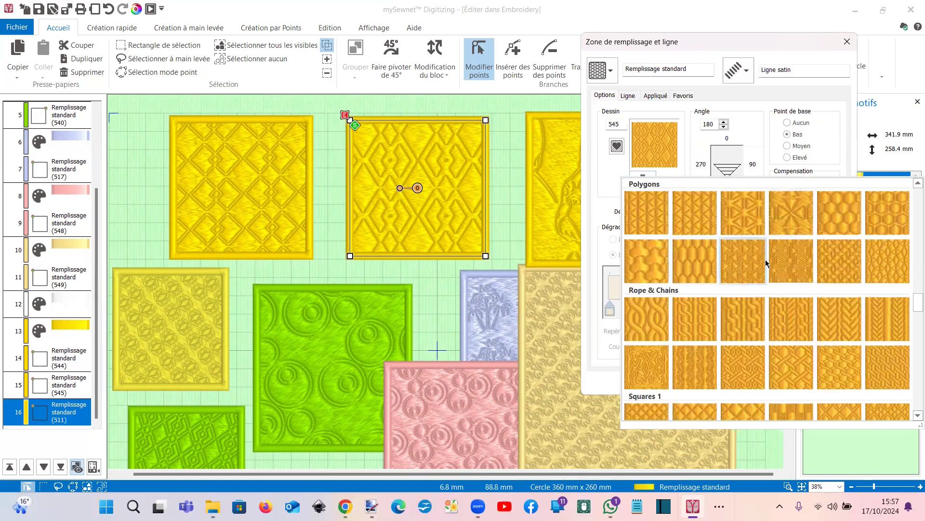
pyautogui.scroll(3, 767, 263)
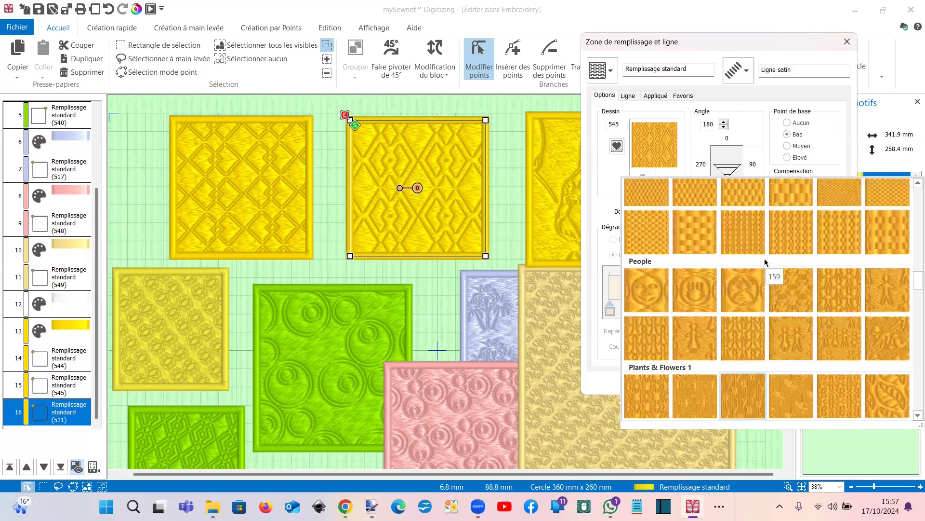
pyautogui.scroll(3, 768, 263)
pyautogui.scroll(-3, 764, 263)
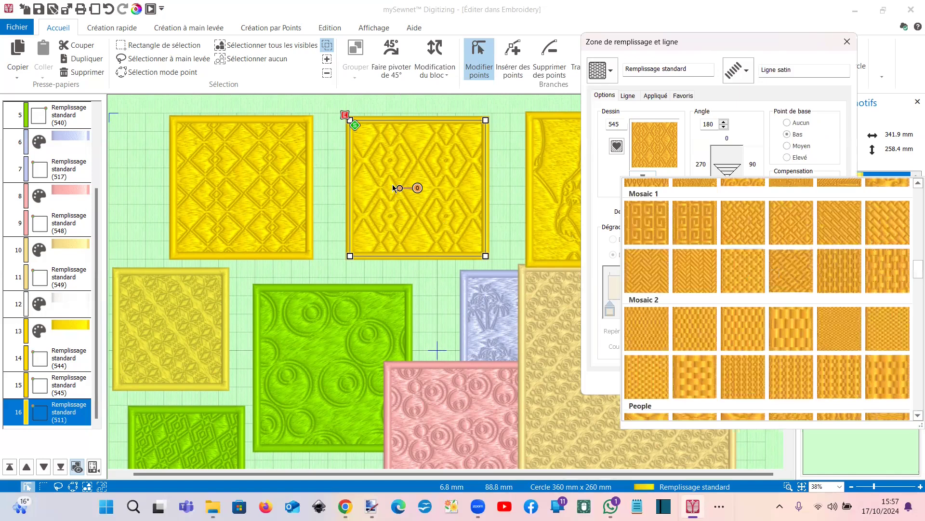